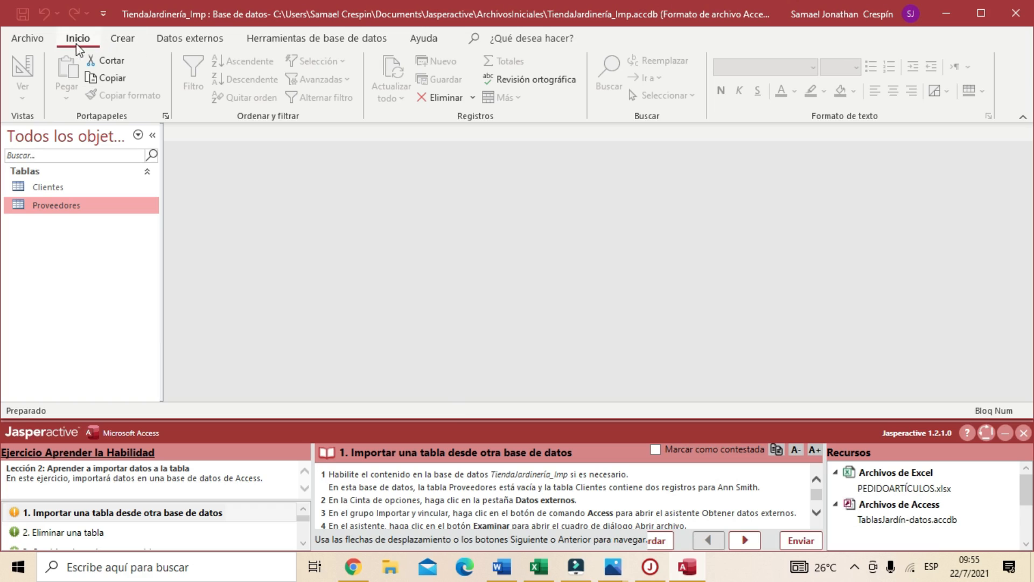
- Start importing external data from another Access database
{"action": "left_click", "coordinate": [180, 38]}
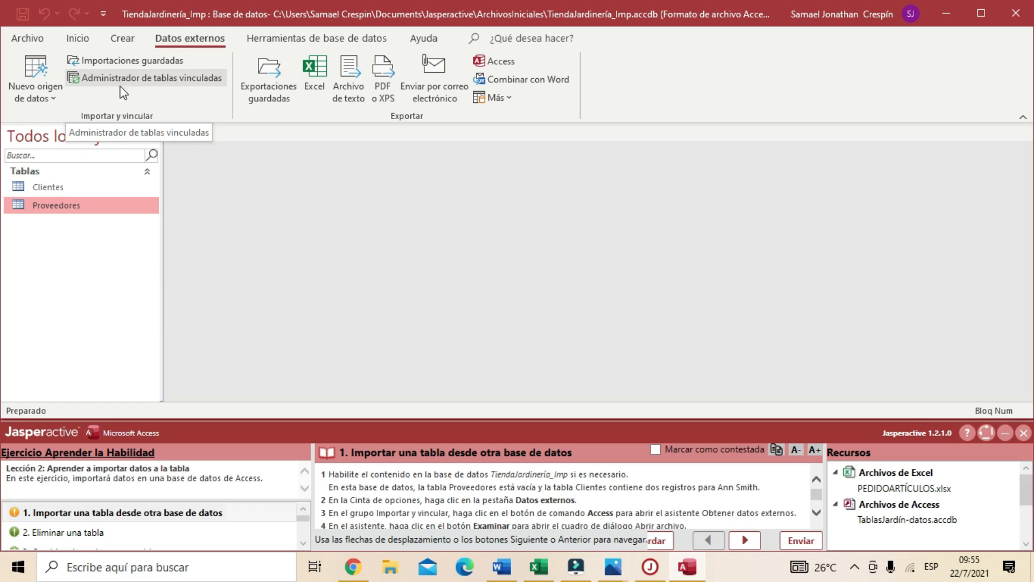
{"action": "left_click", "coordinate": [56, 103]}
{"action": "left_click", "coordinate": [56, 102]}
{"action": "left_click", "coordinate": [57, 103]}
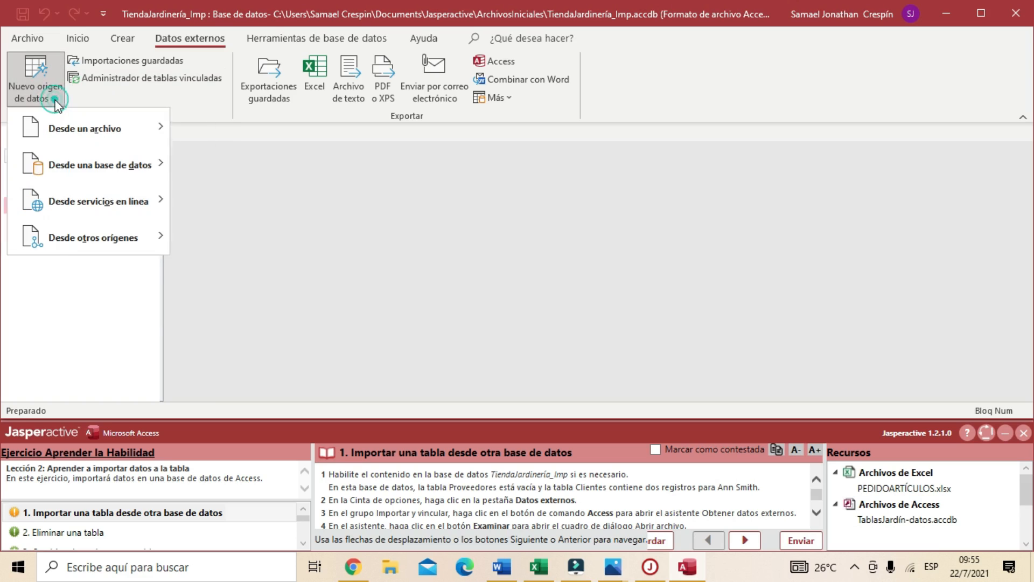
{"action": "mouse_move", "coordinate": [84, 168]}
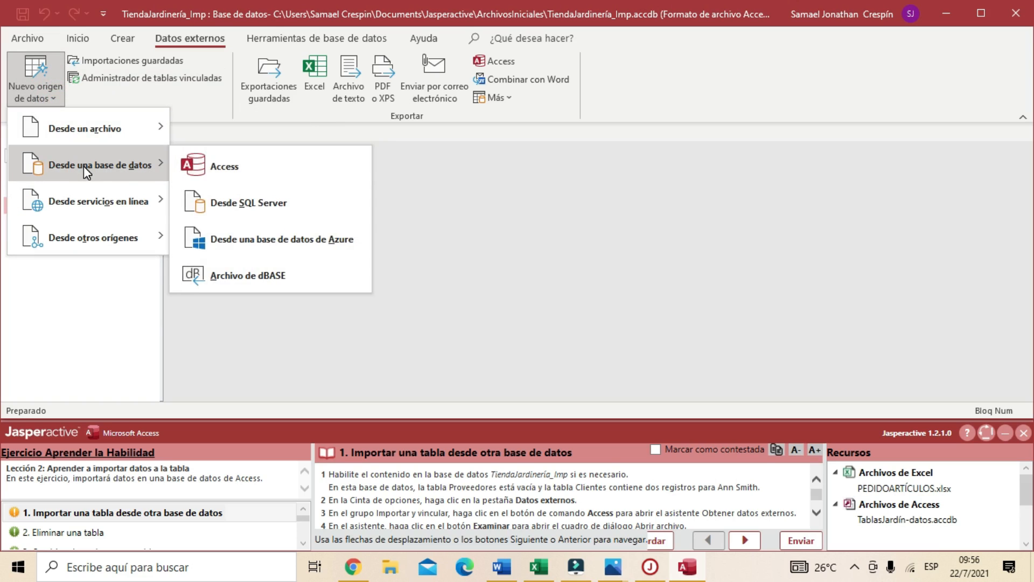
{"action": "left_click", "coordinate": [237, 167]}
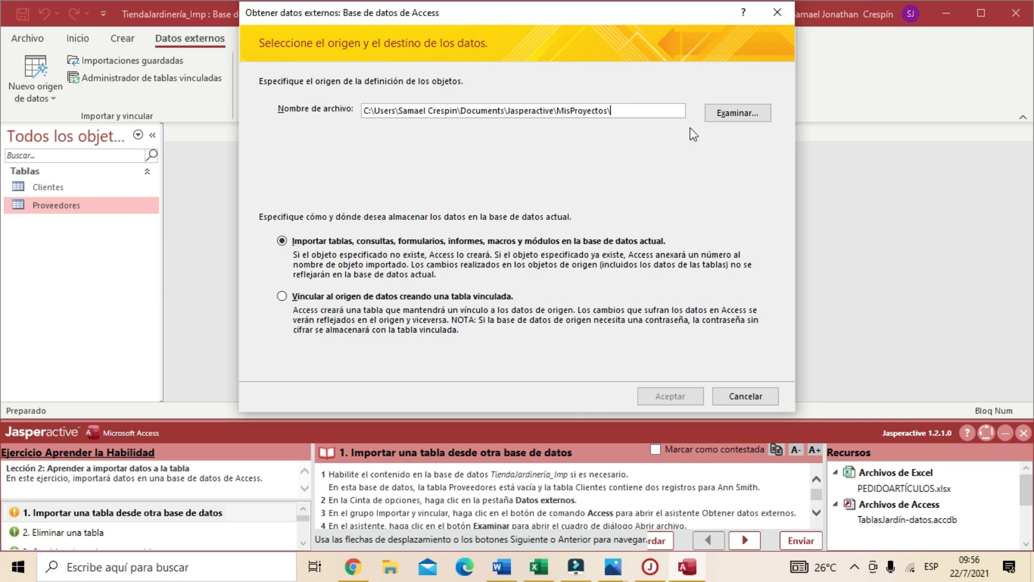
- Browse for the source database file and go to the Documentos folder
{"action": "left_click", "coordinate": [732, 116]}
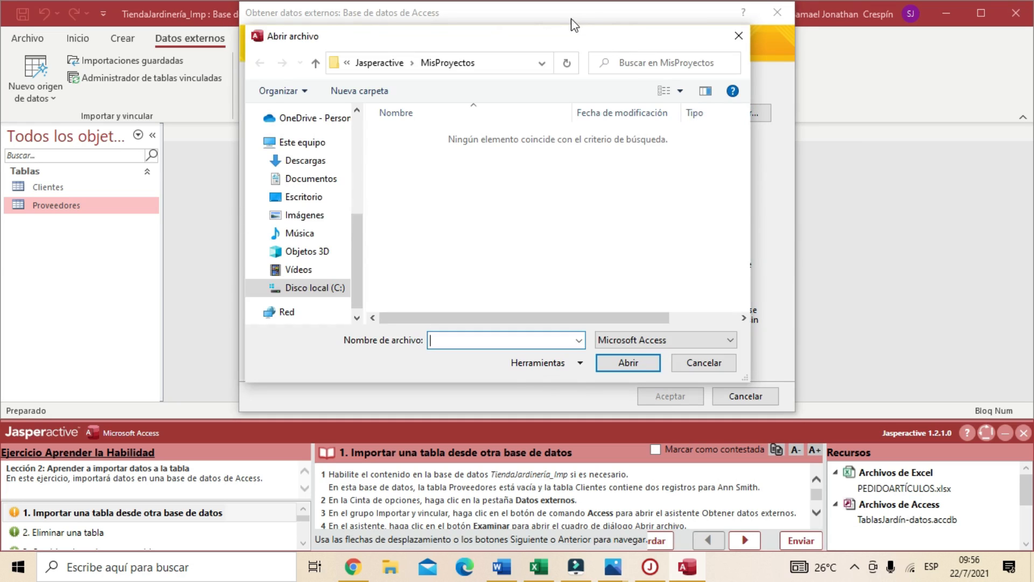
{"action": "left_click_drag", "start_coordinate": [485, 34], "coordinate": [400, 25]}
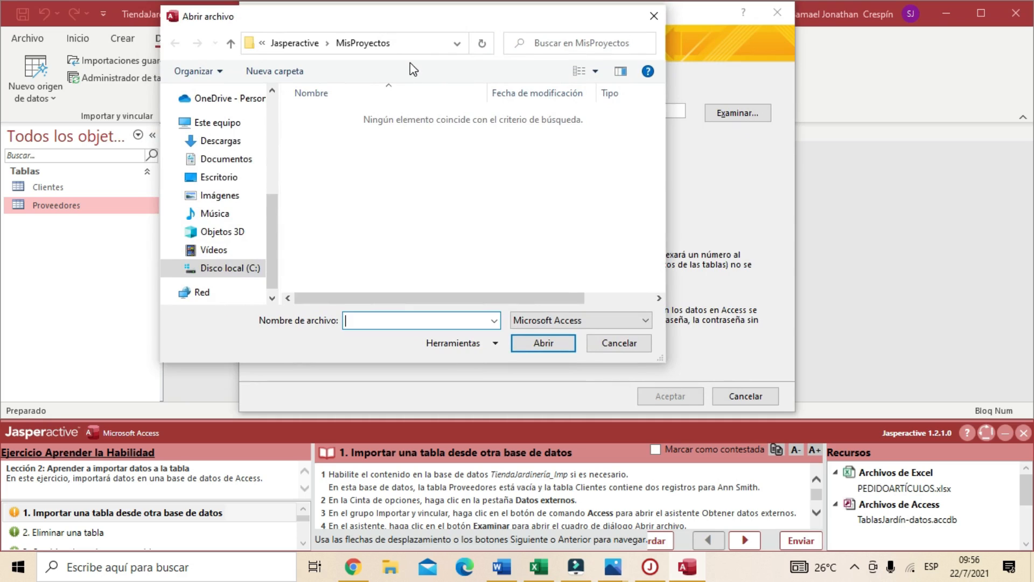
{"action": "scroll", "coordinate": [526, 511], "scroll_direction": "down", "scroll_amount": 2}
{"action": "scroll", "coordinate": [442, 517], "scroll_direction": "down", "scroll_amount": 1}
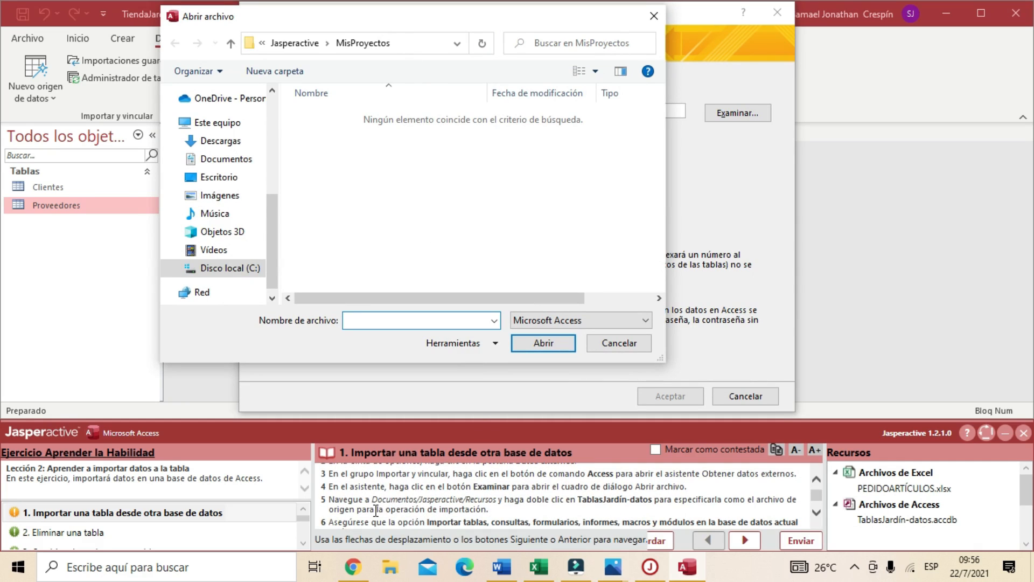
{"action": "left_click", "coordinate": [207, 160]}
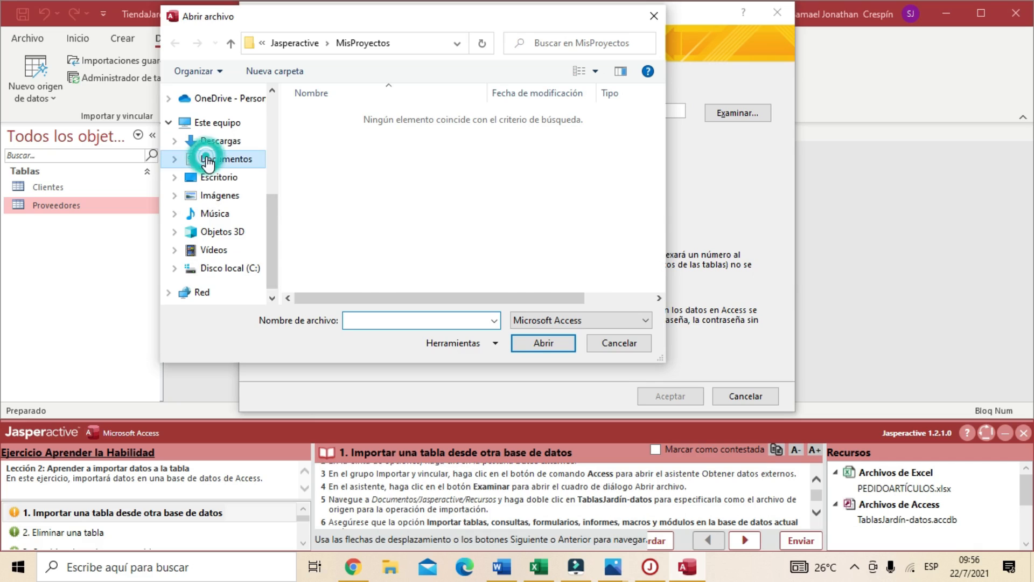
{"action": "double_click", "coordinate": [341, 233]}
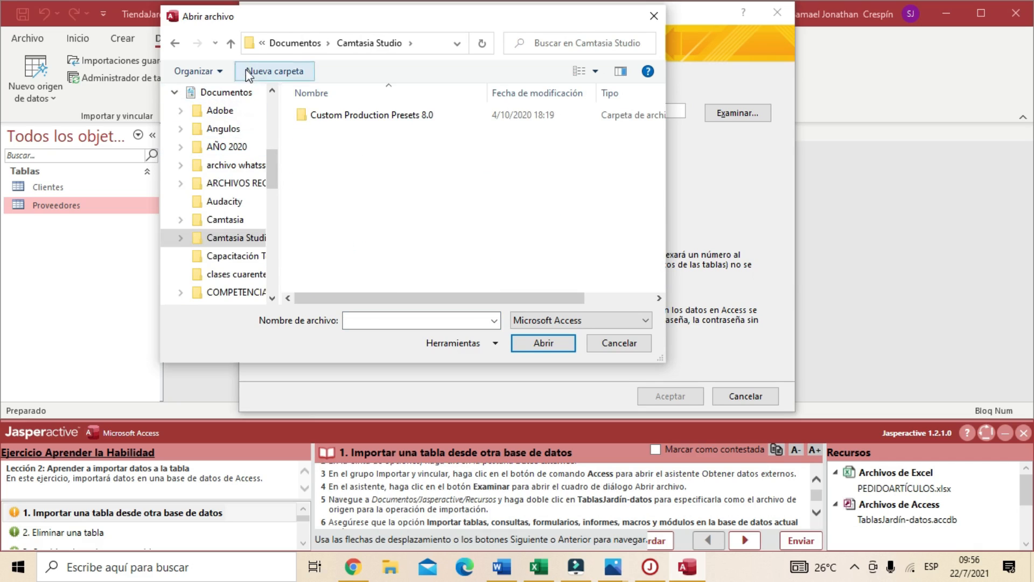
{"action": "left_click", "coordinate": [230, 43]}
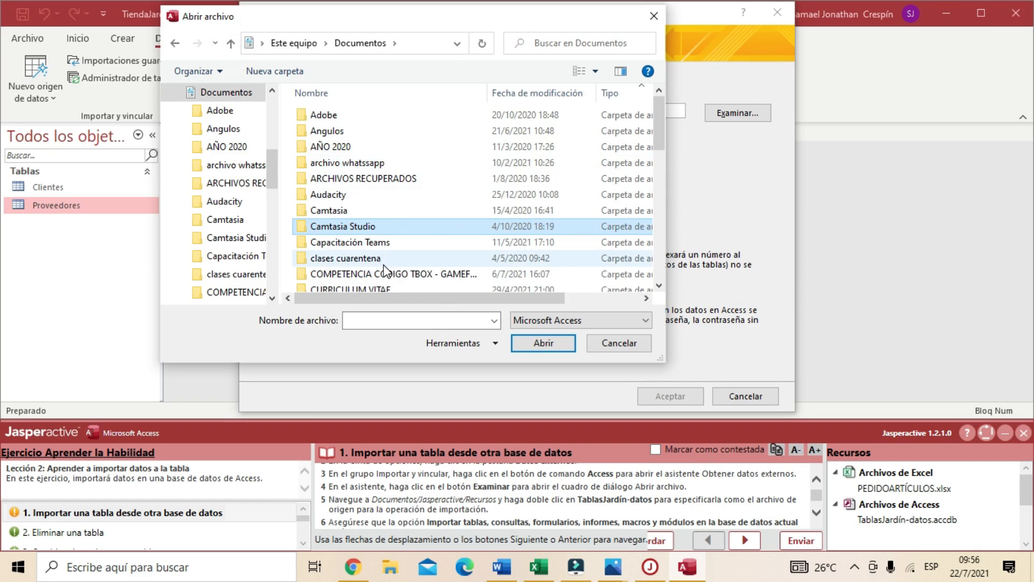
- Choose TablasJardín-datos from the Jasperactive\Recursos folder as the source database
{"action": "scroll", "coordinate": [386, 264], "scroll_direction": "down", "scroll_amount": 5}
{"action": "left_click", "coordinate": [358, 110]}
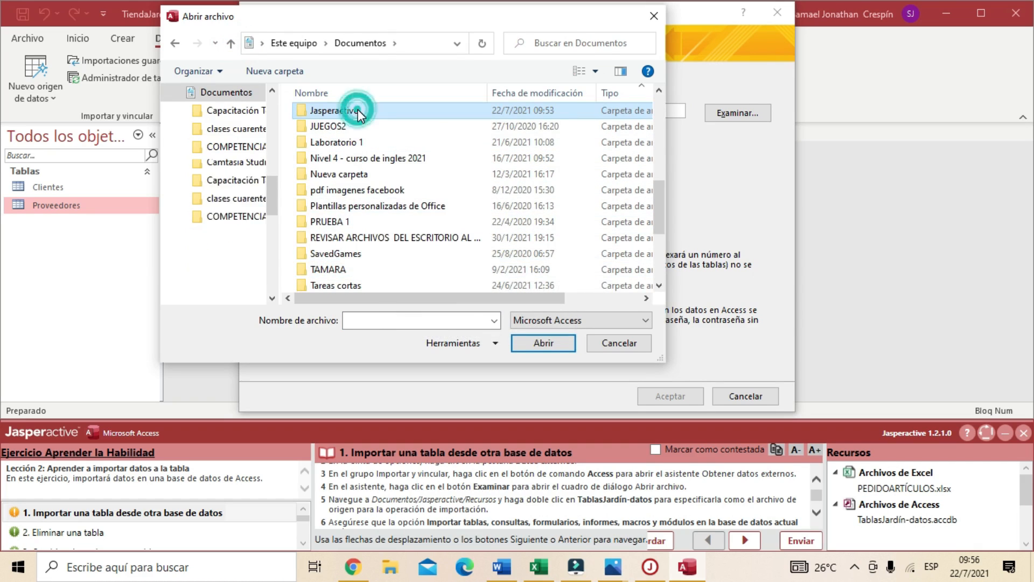
{"action": "double_click", "coordinate": [357, 110]}
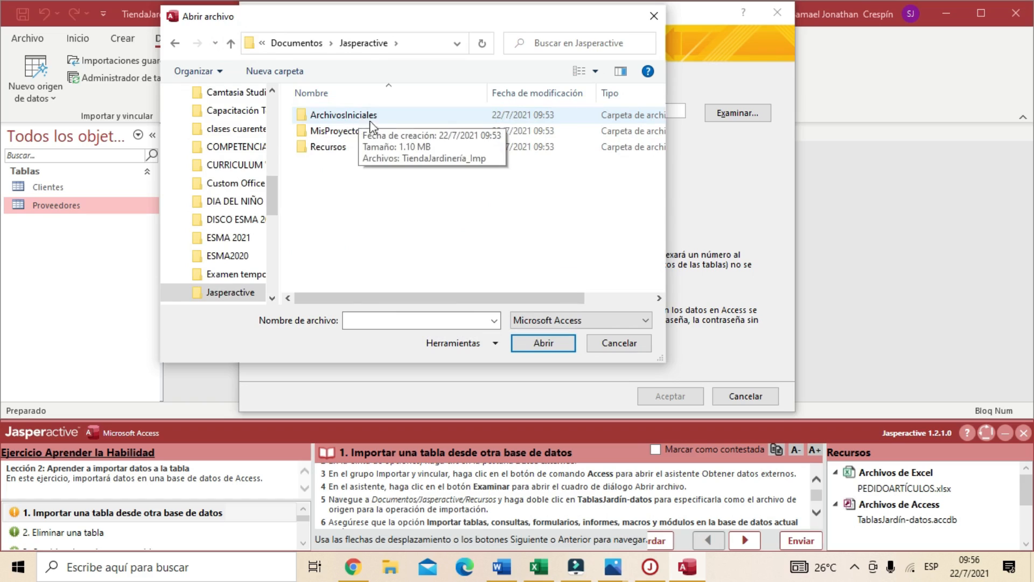
{"action": "left_click", "coordinate": [335, 152]}
{"action": "double_click", "coordinate": [335, 151]}
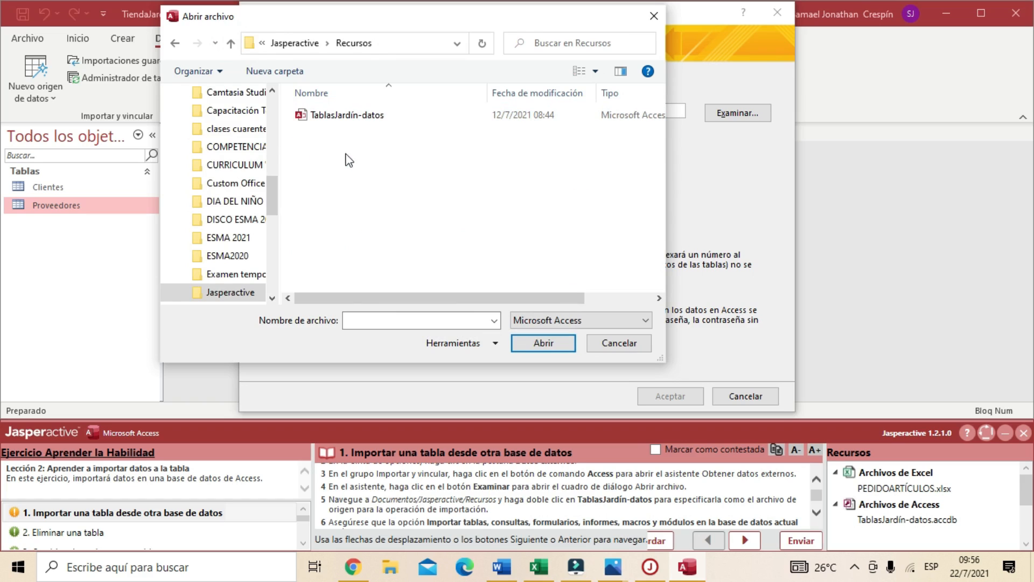
{"action": "left_click", "coordinate": [364, 116]}
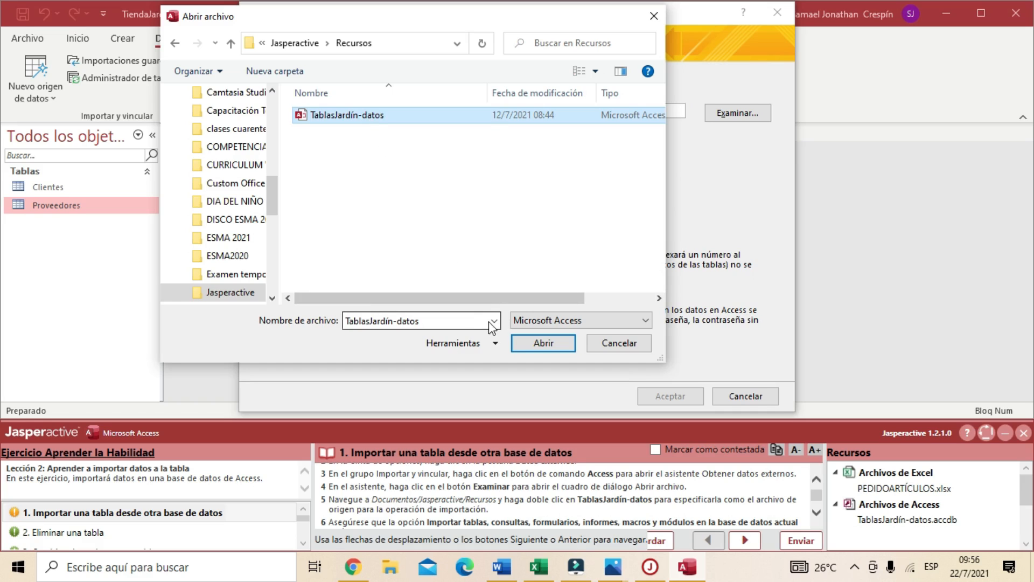
{"action": "left_click", "coordinate": [553, 345]}
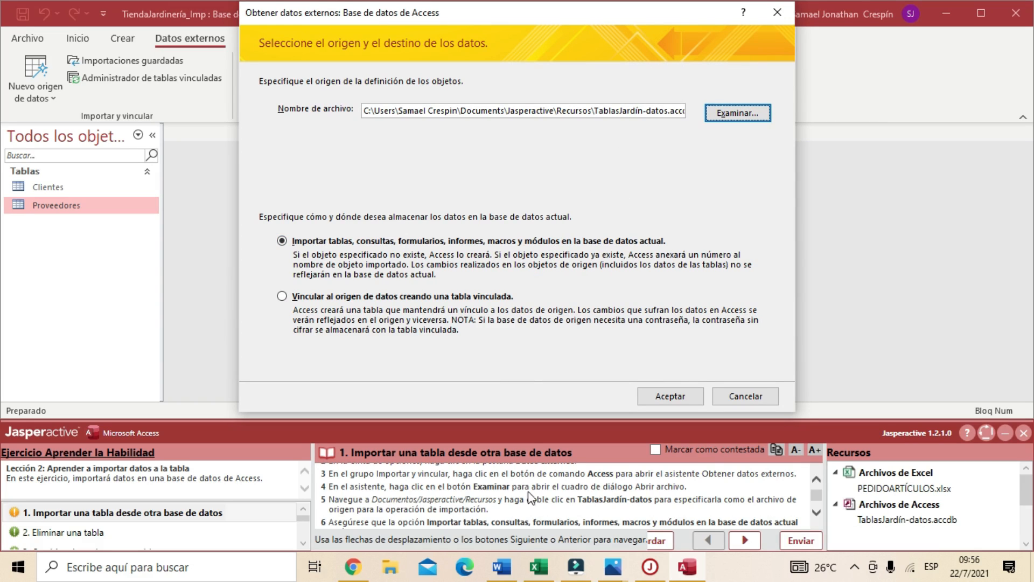
- Choose to import tables, queries, forms, reports, macros and modules into the current database, and accept the source settings
{"action": "scroll", "coordinate": [510, 506], "scroll_direction": "down", "scroll_amount": 2}
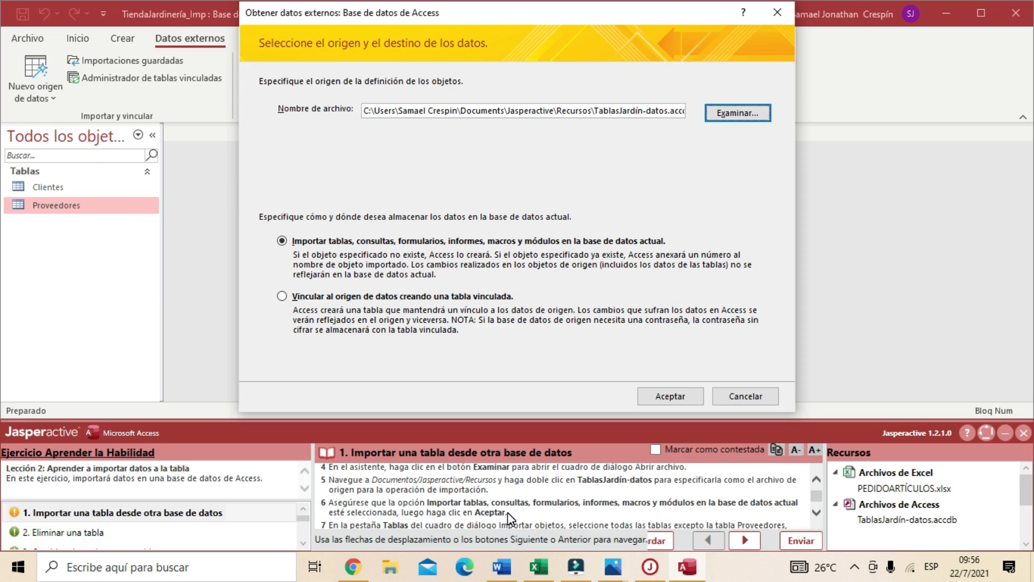
{"action": "scroll", "coordinate": [508, 512], "scroll_direction": "down", "scroll_amount": 1}
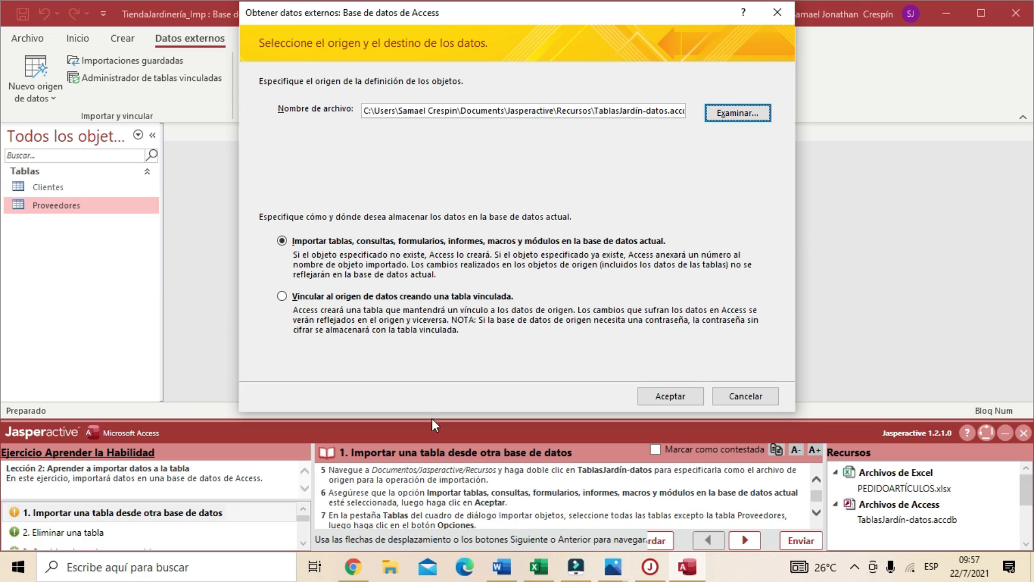
{"action": "left_click", "coordinate": [282, 241]}
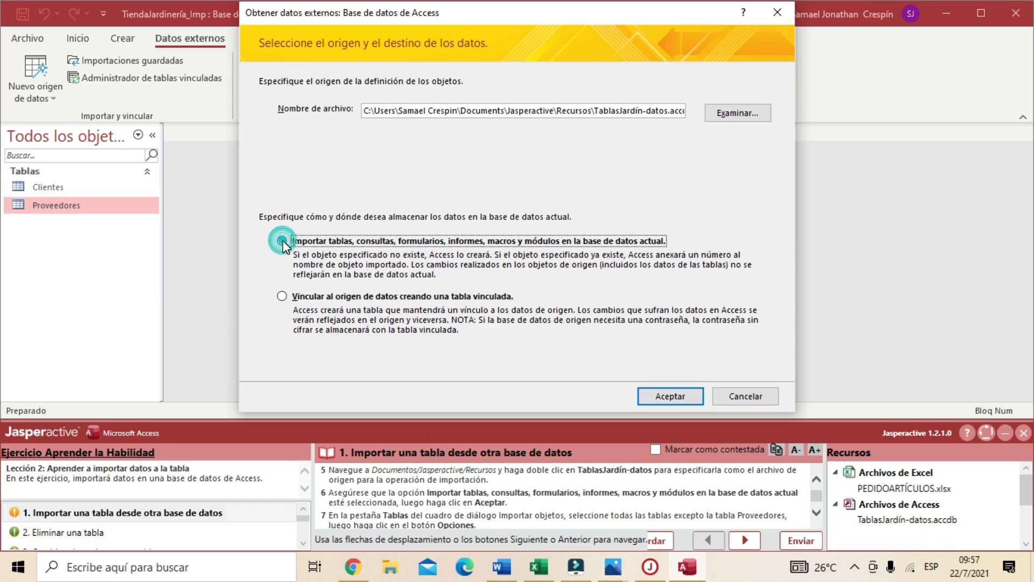
{"action": "left_click", "coordinate": [668, 395]}
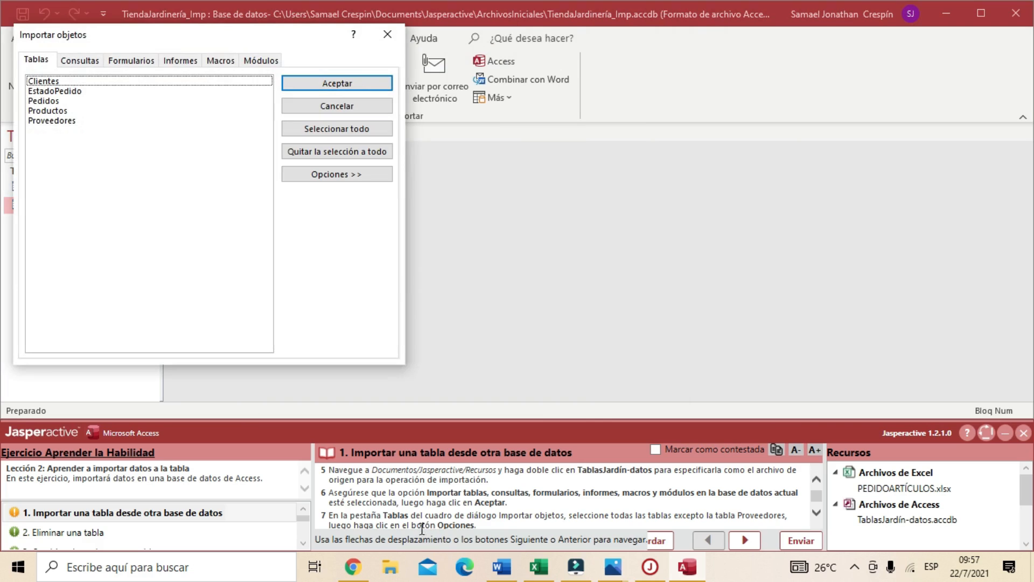
- Select the Clientes, EstadoPedido, Pedidos and Productos tables for import, leaving out Proveedores
{"action": "left_click", "coordinate": [40, 60]}
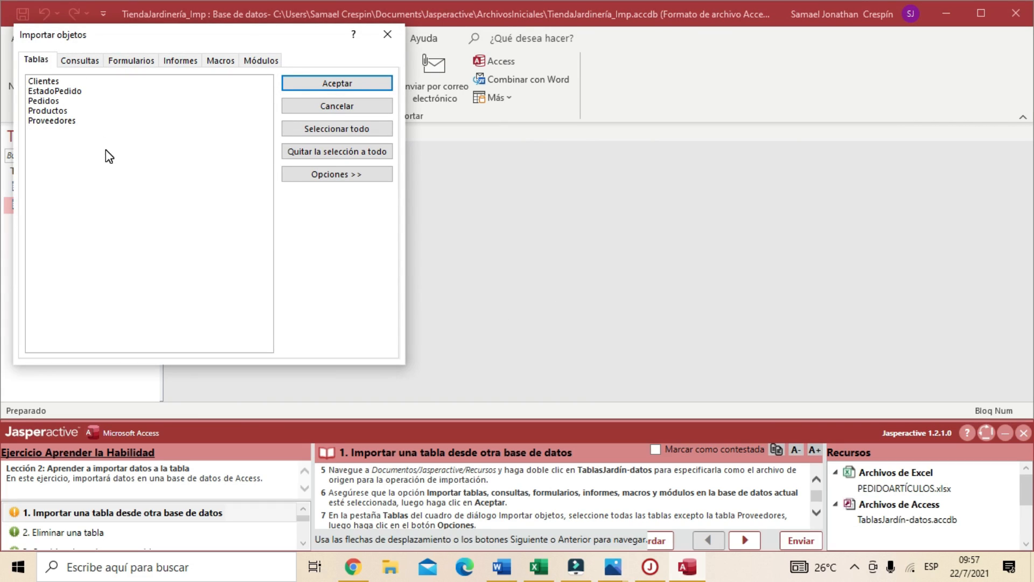
{"action": "left_click", "coordinate": [45, 81]}
{"action": "left_click", "coordinate": [43, 92]}
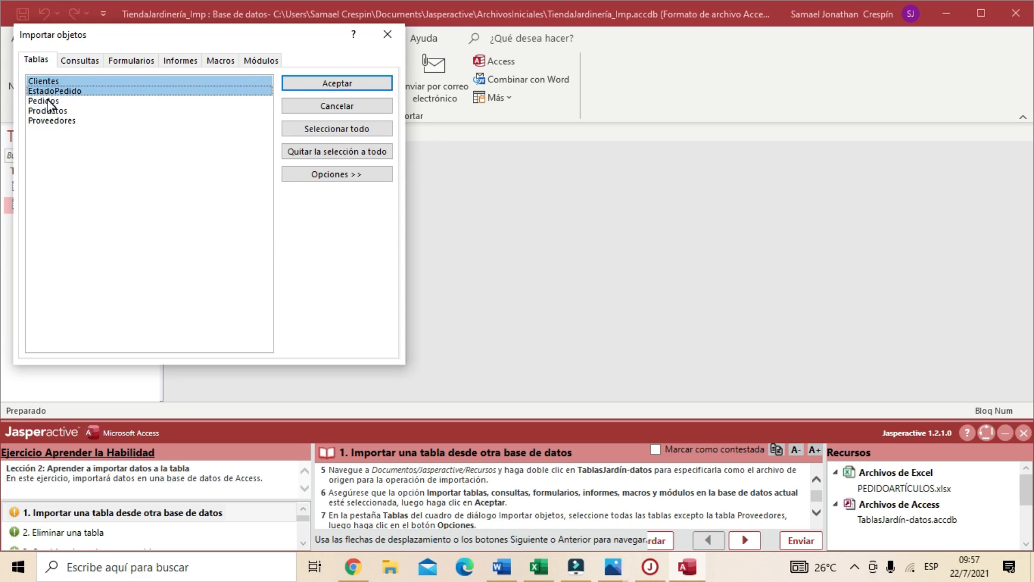
{"action": "left_click", "coordinate": [49, 101]}
{"action": "left_click", "coordinate": [55, 111]}
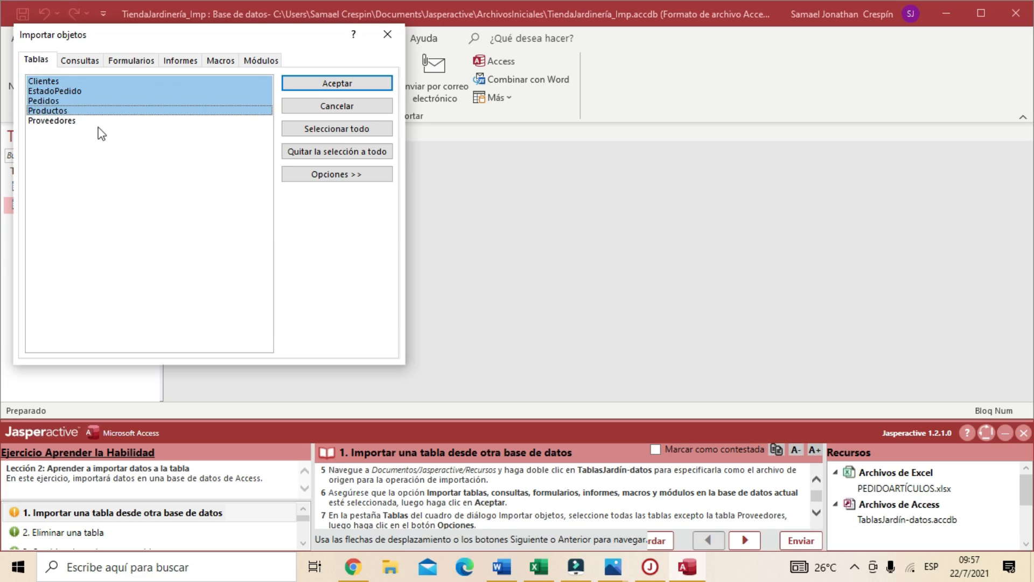
- Show the import options, exclude Relaciones, keep Definición y datos, and import the selected tables
{"action": "left_click", "coordinate": [333, 180]}
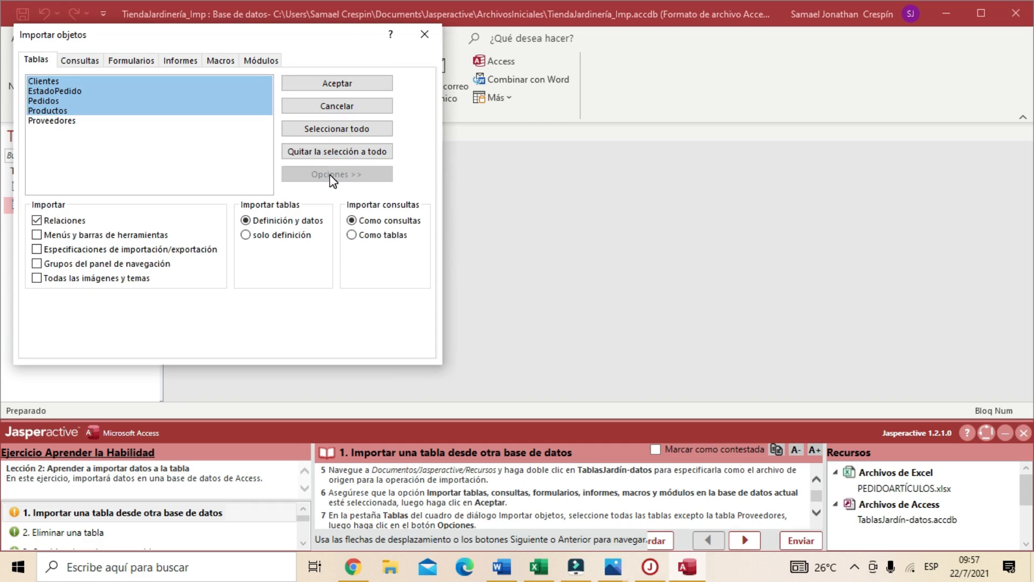
{"action": "scroll", "coordinate": [720, 484], "scroll_direction": "down", "scroll_amount": 1}
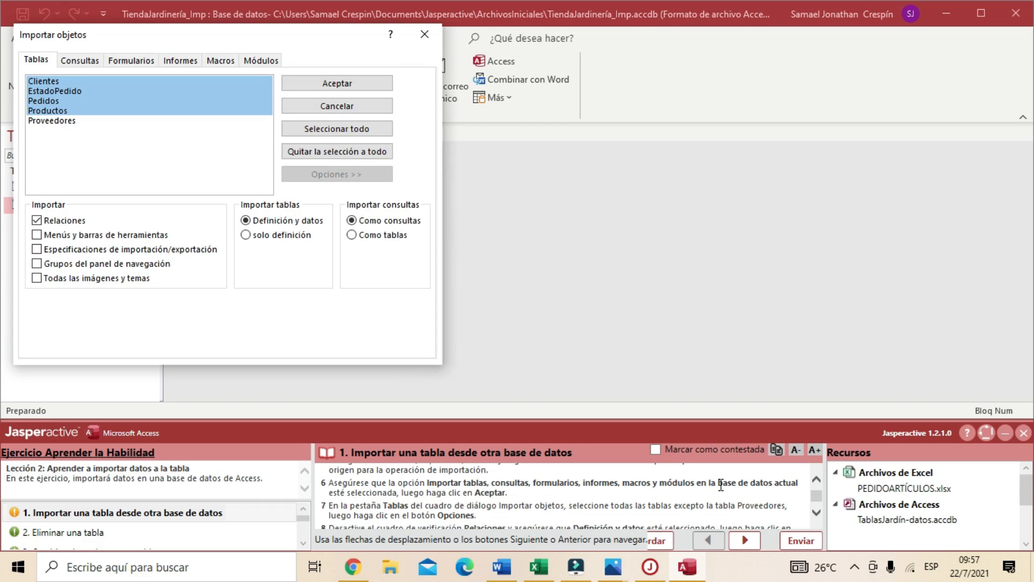
{"action": "scroll", "coordinate": [551, 480], "scroll_direction": "down", "scroll_amount": 1}
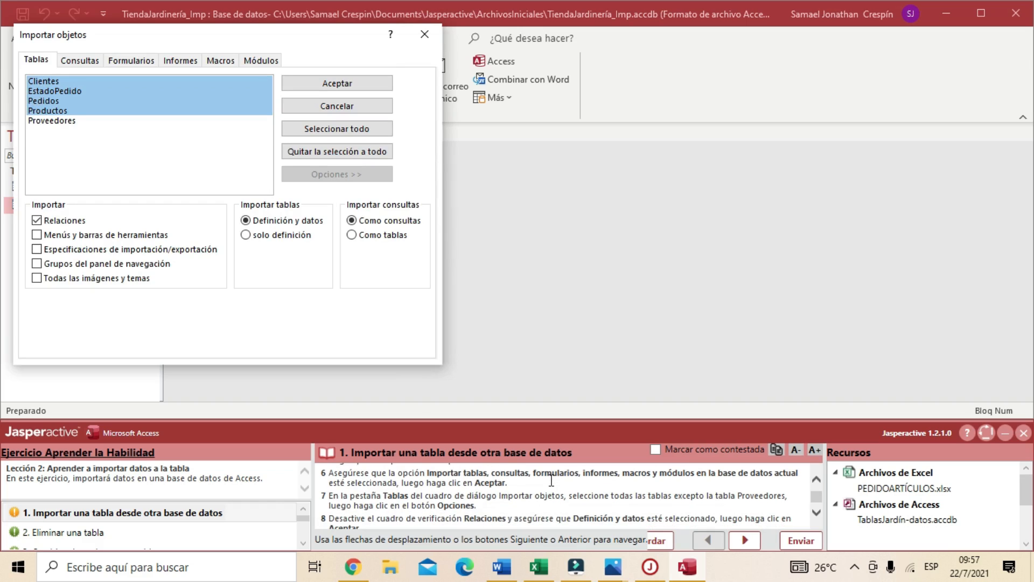
{"action": "scroll", "coordinate": [551, 480], "scroll_direction": "down", "scroll_amount": 1}
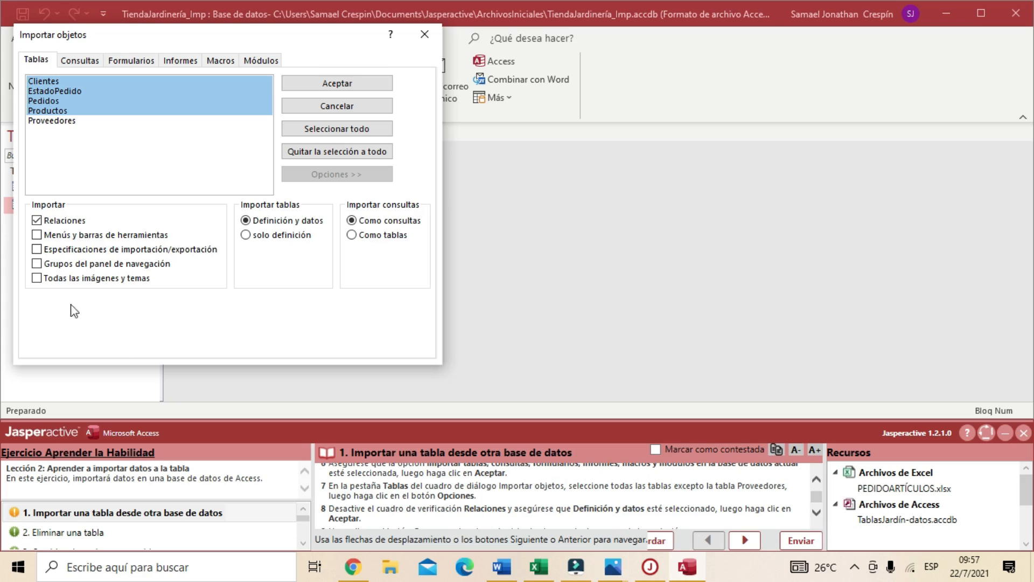
{"action": "left_click", "coordinate": [37, 221]}
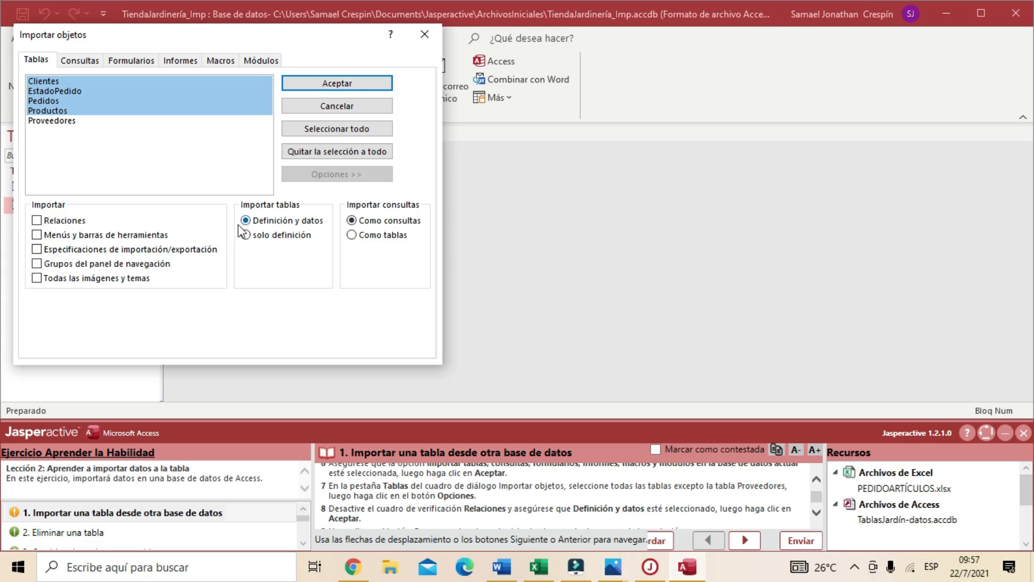
{"action": "left_click", "coordinate": [351, 84]}
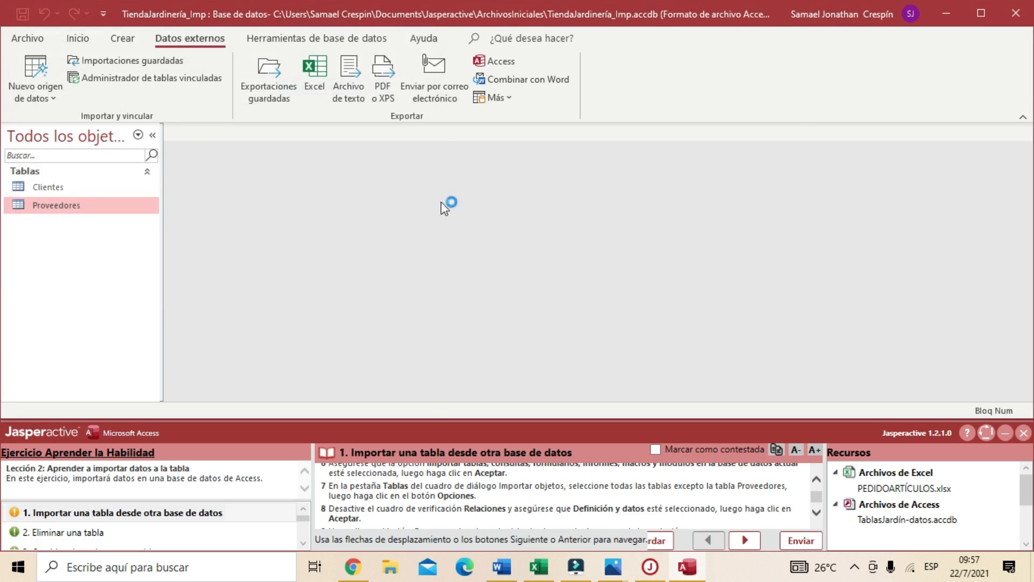
- Finish the import wizard without saving the import steps
{"action": "scroll", "coordinate": [435, 496], "scroll_direction": "down", "scroll_amount": 1}
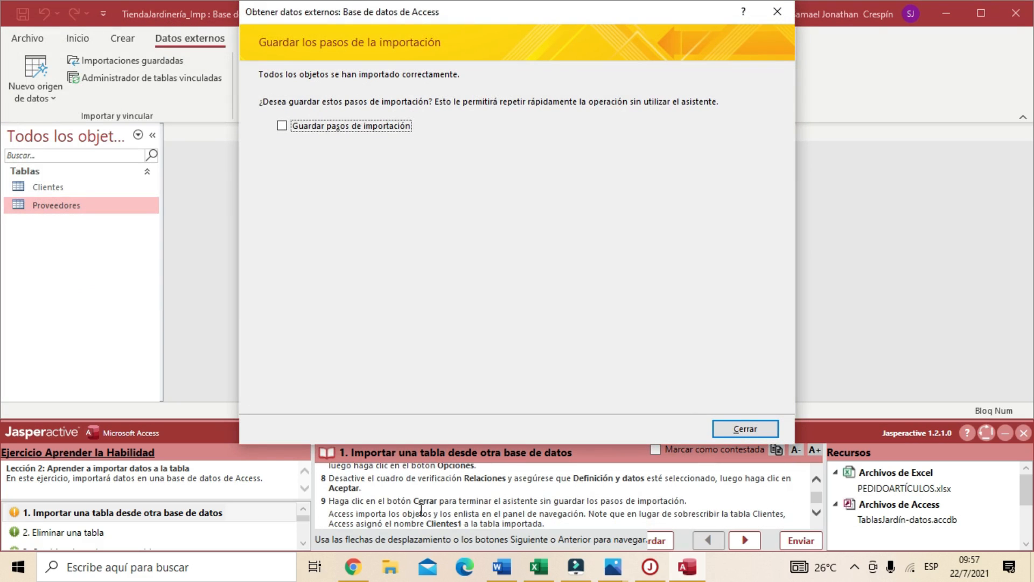
{"action": "scroll", "coordinate": [419, 507], "scroll_direction": "down", "scroll_amount": 1}
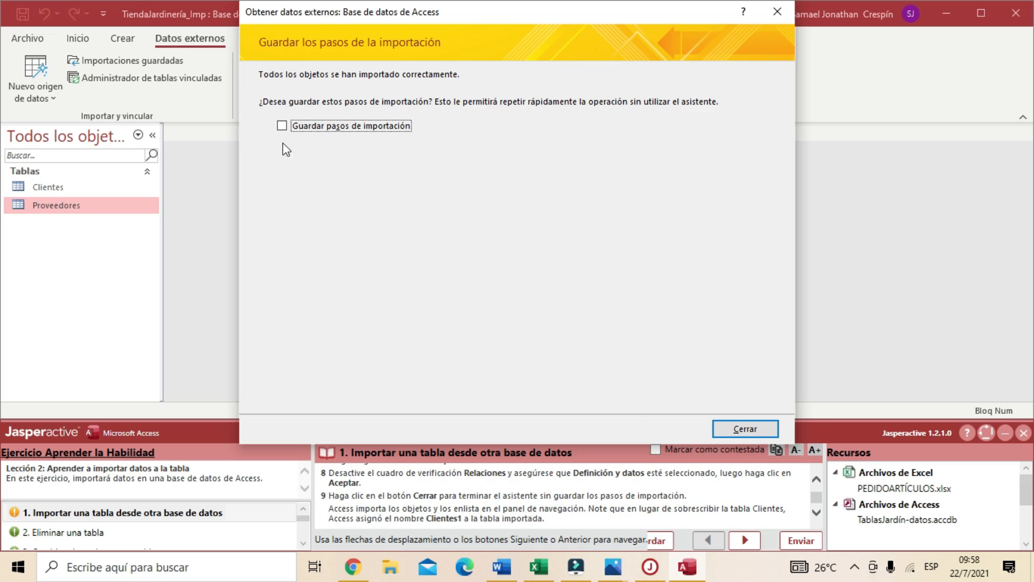
{"action": "left_click", "coordinate": [746, 430]}
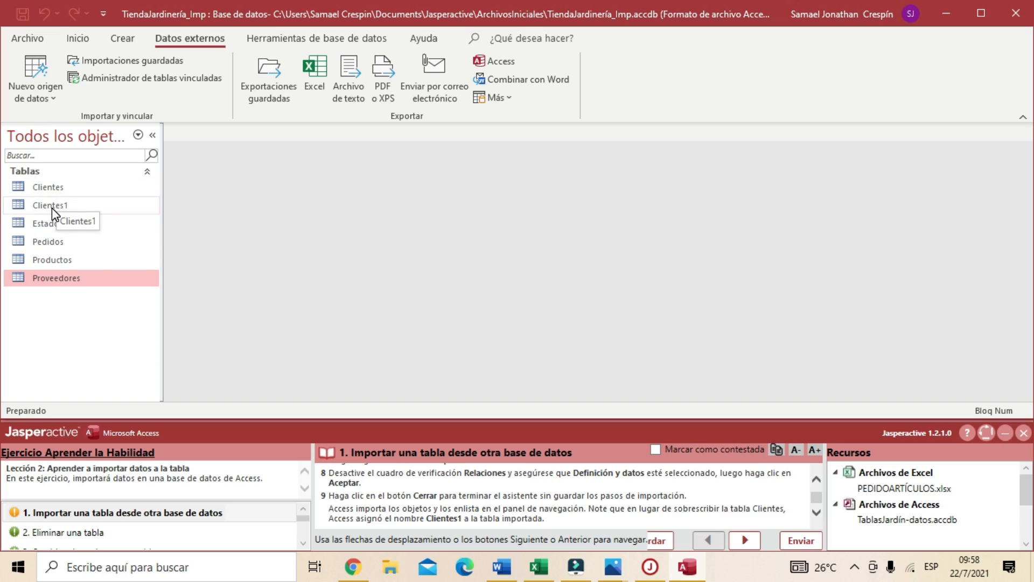
- Mark the table import task as answered in Jasperactive and go to task 2, Eliminar una tabla
{"action": "left_click", "coordinate": [655, 451]}
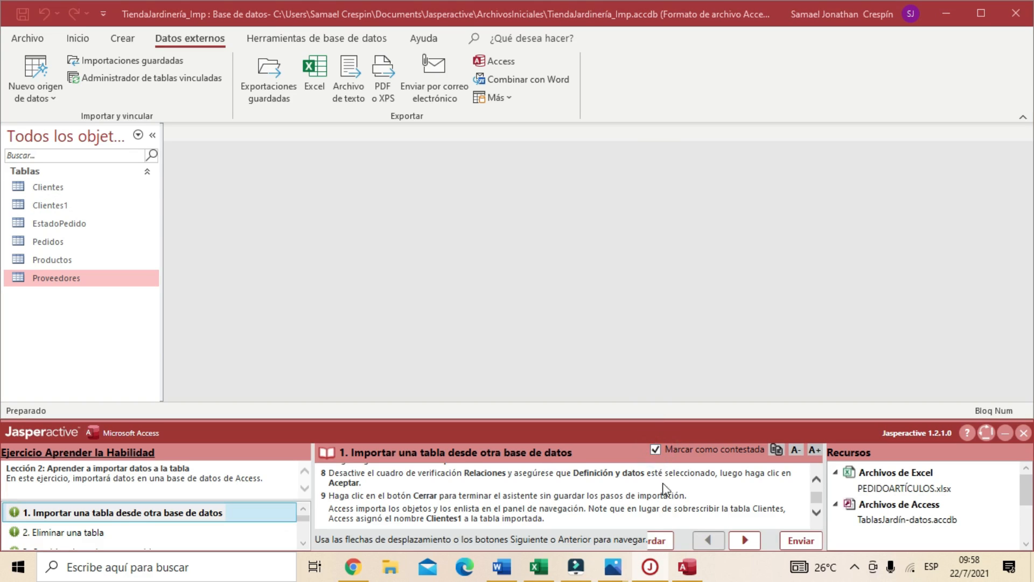
{"action": "left_click", "coordinate": [756, 541]}
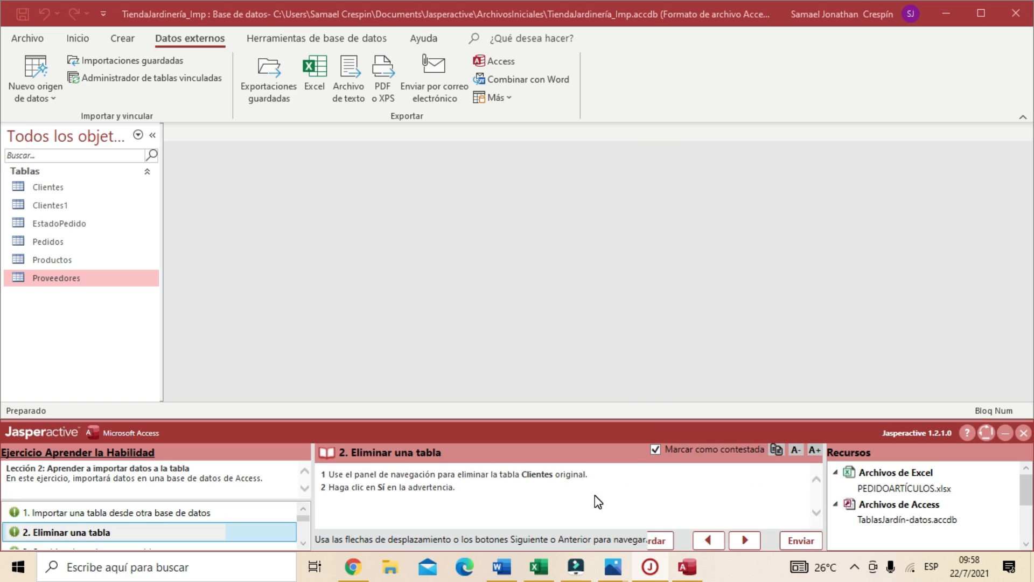
- Delete the original Clientes table, confirm the deletion, and go to task 3, Cambiar el nombre a una tabla
{"action": "left_click", "coordinate": [48, 189]}
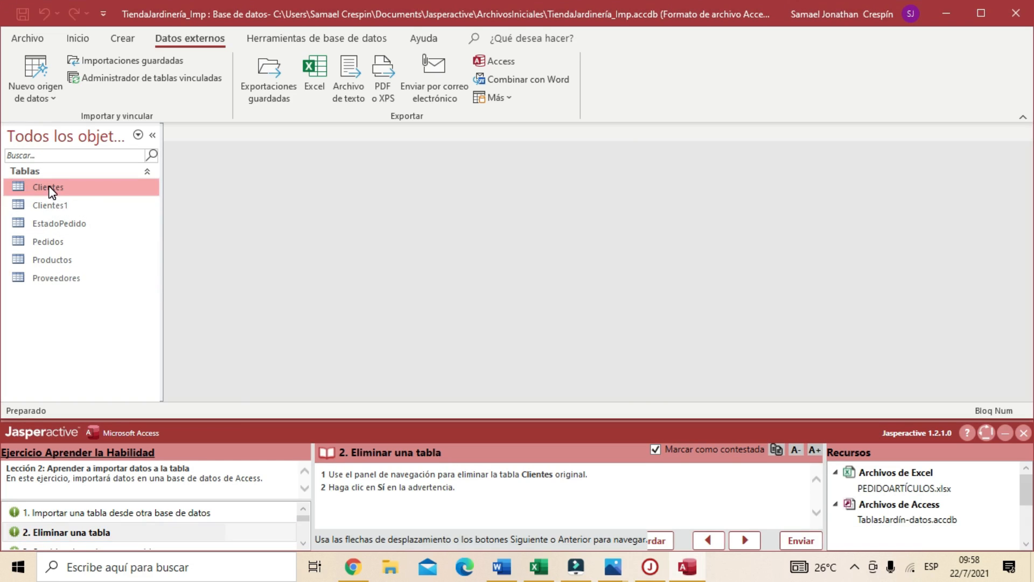
{"action": "right_click", "coordinate": [50, 188]}
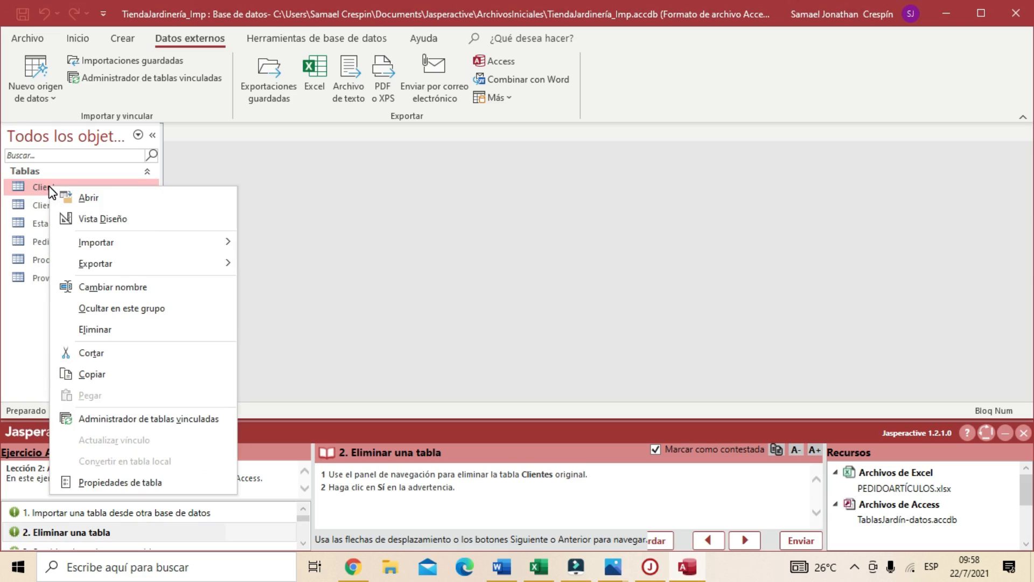
{"action": "left_click", "coordinate": [105, 331]}
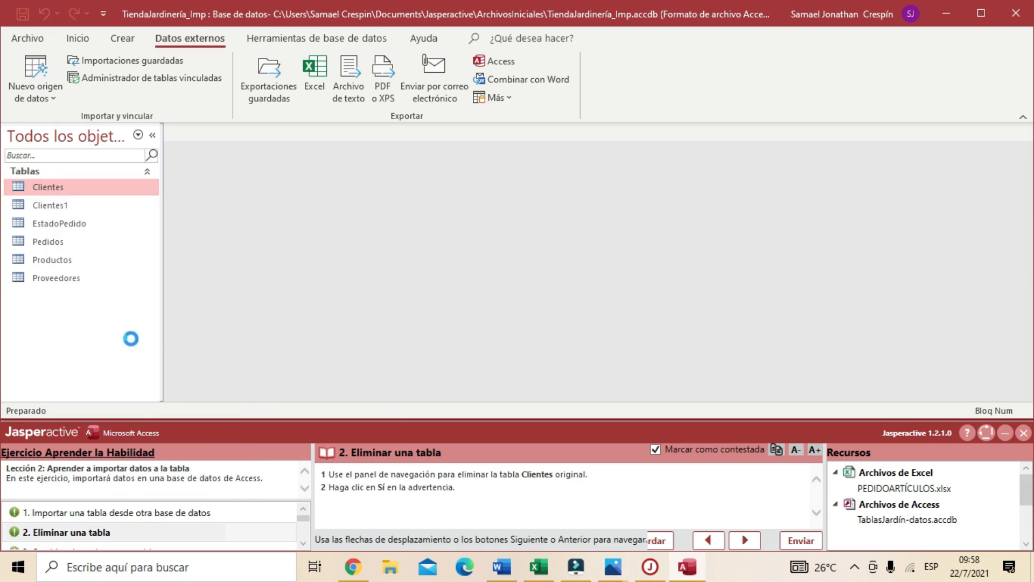
{"action": "left_click", "coordinate": [445, 329]}
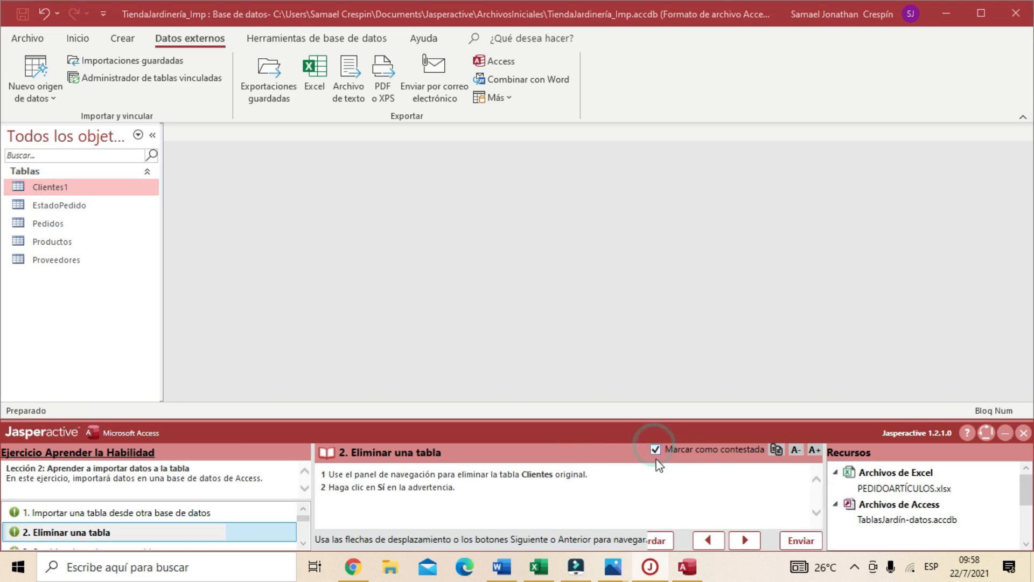
{"action": "left_click", "coordinate": [746, 540]}
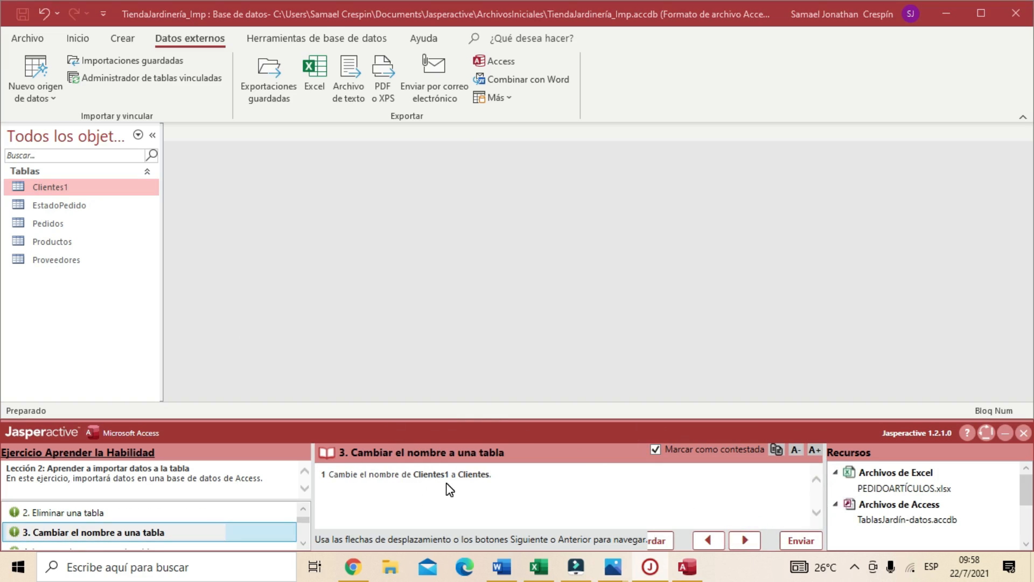
{"action": "left_click", "coordinate": [56, 189]}
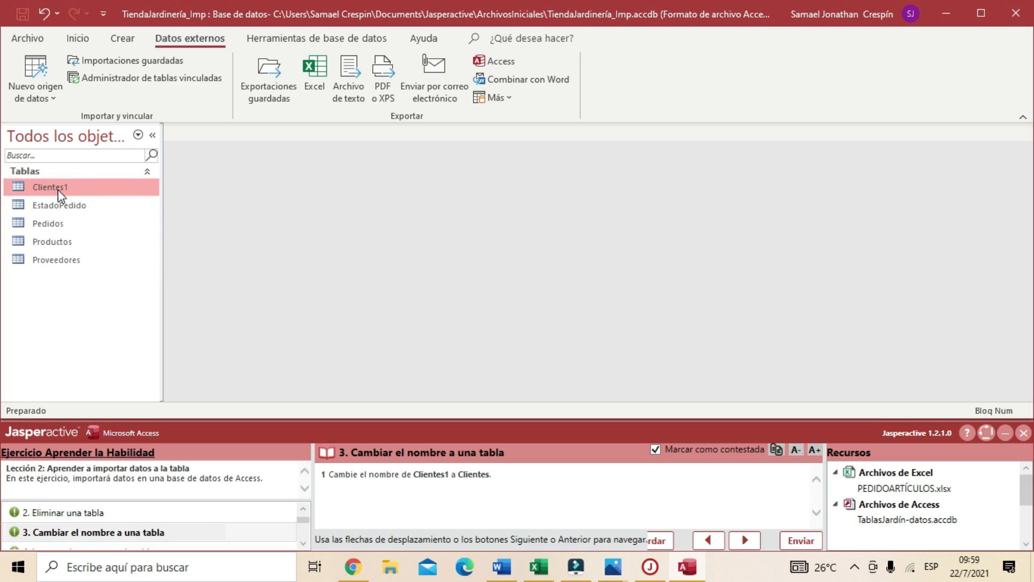
{"action": "right_click", "coordinate": [59, 190]}
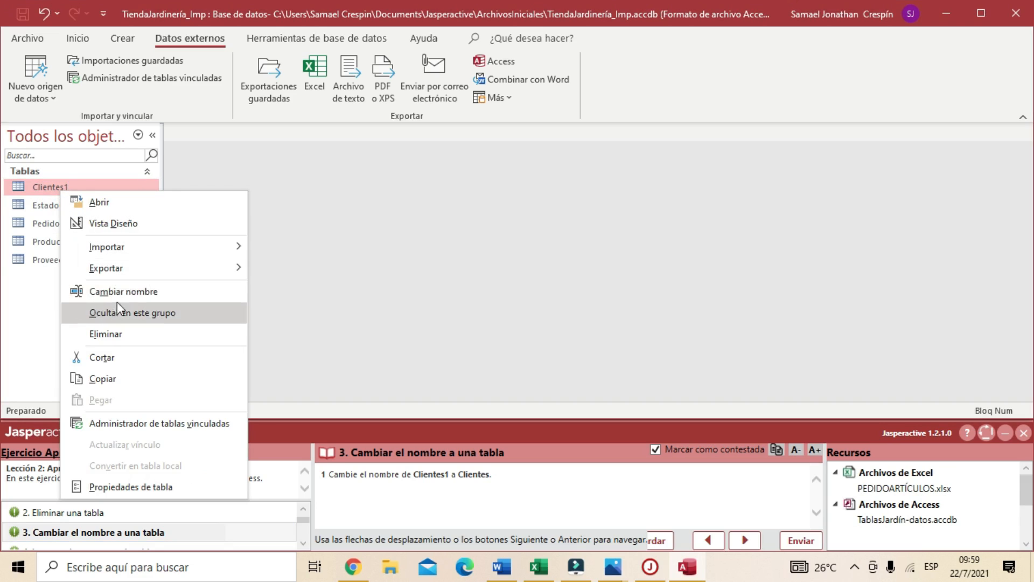
{"action": "left_click", "coordinate": [119, 292]}
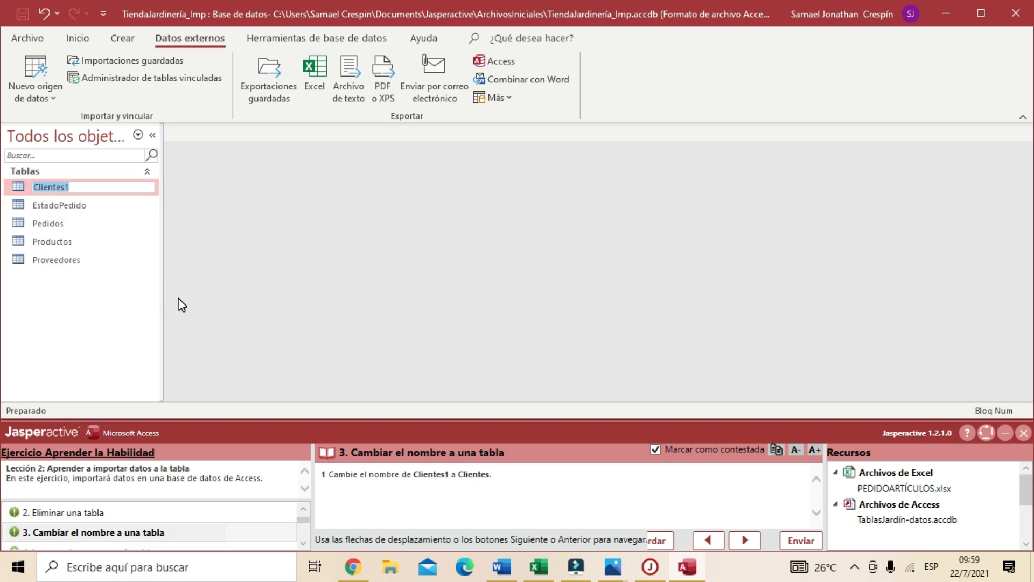
- Copy the name Clientes from the instructions, rename the Clientes1 table to Clientes, and go to task 4, Importar la estructura de tabla
{"action": "left_click_drag", "start_coordinate": [459, 474], "coordinate": [489, 476]}
{"action": "key", "text": "ctrl+c"}
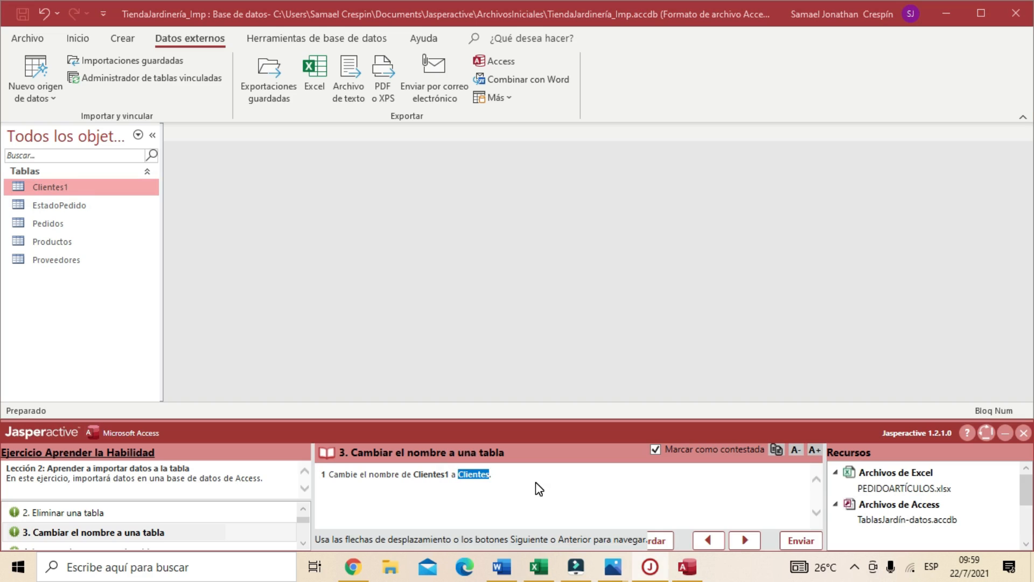
{"action": "right_click", "coordinate": [51, 190]}
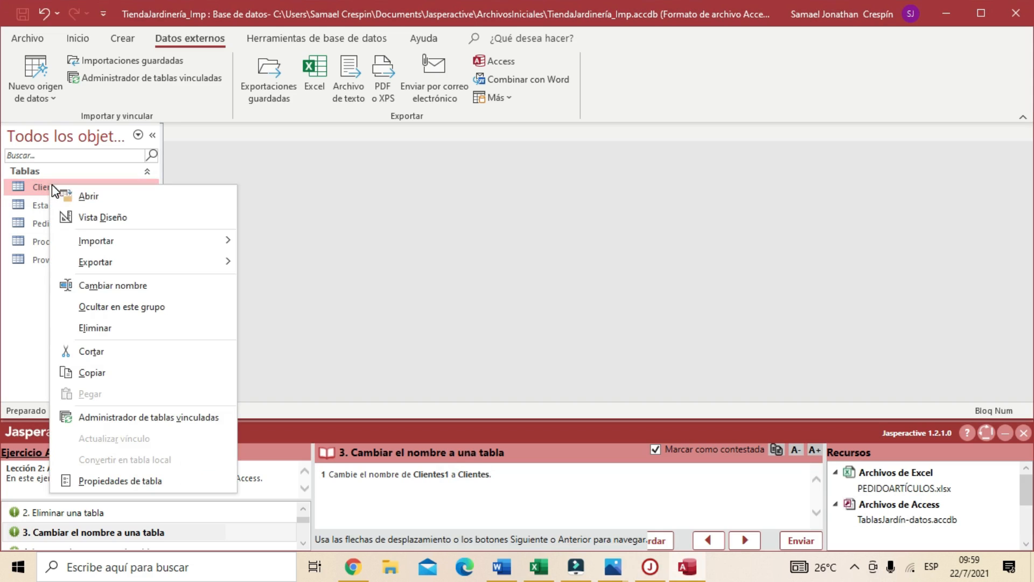
{"action": "left_click", "coordinate": [124, 284]}
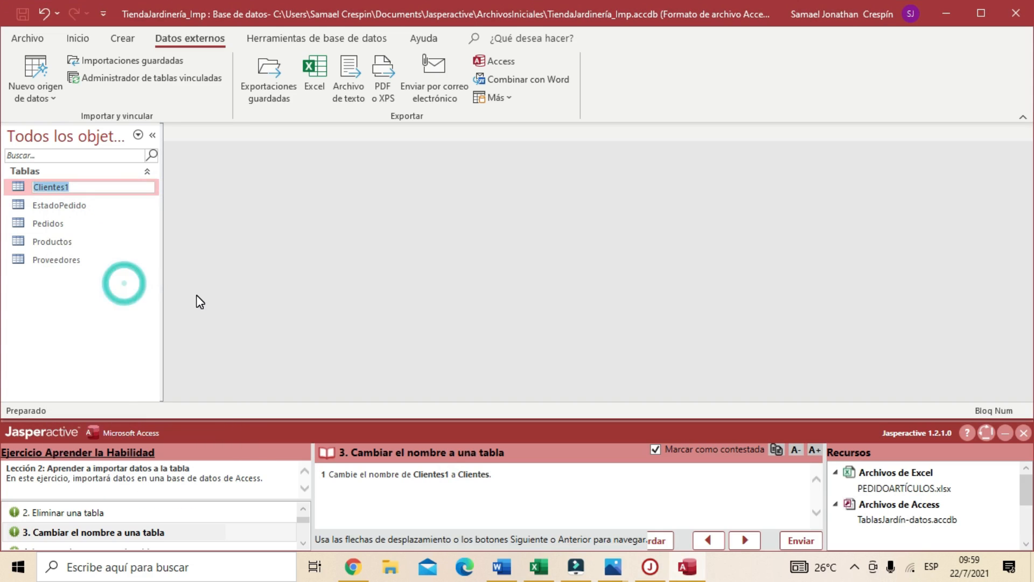
{"action": "key", "text": "ctrl+v"}
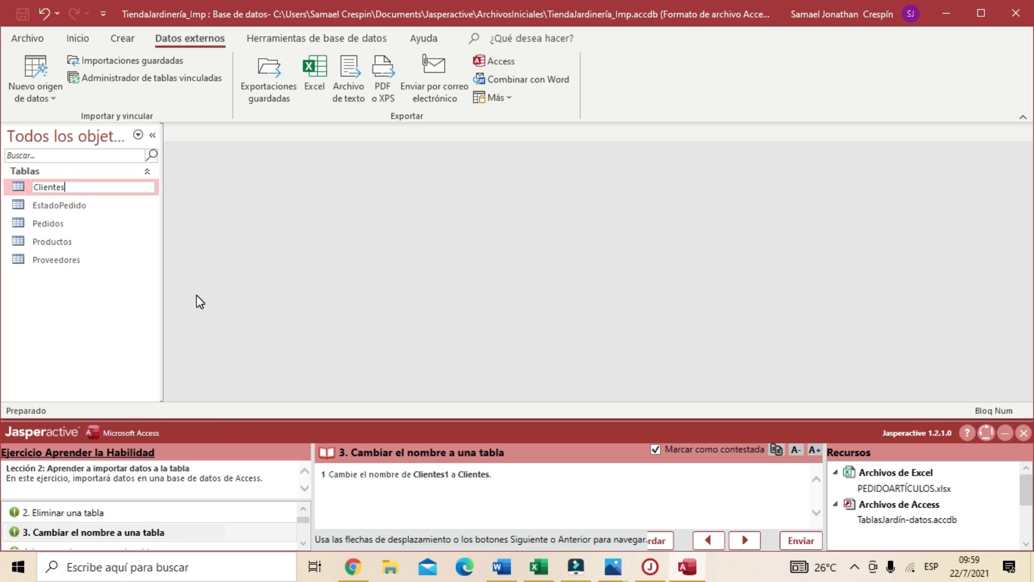
{"action": "key", "text": "Return"}
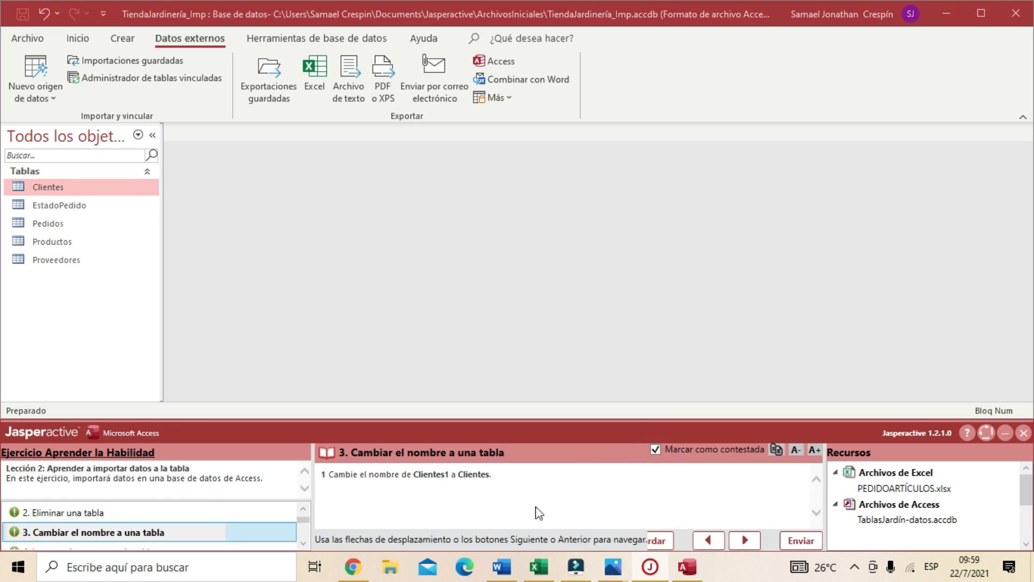
{"action": "left_click", "coordinate": [745, 542]}
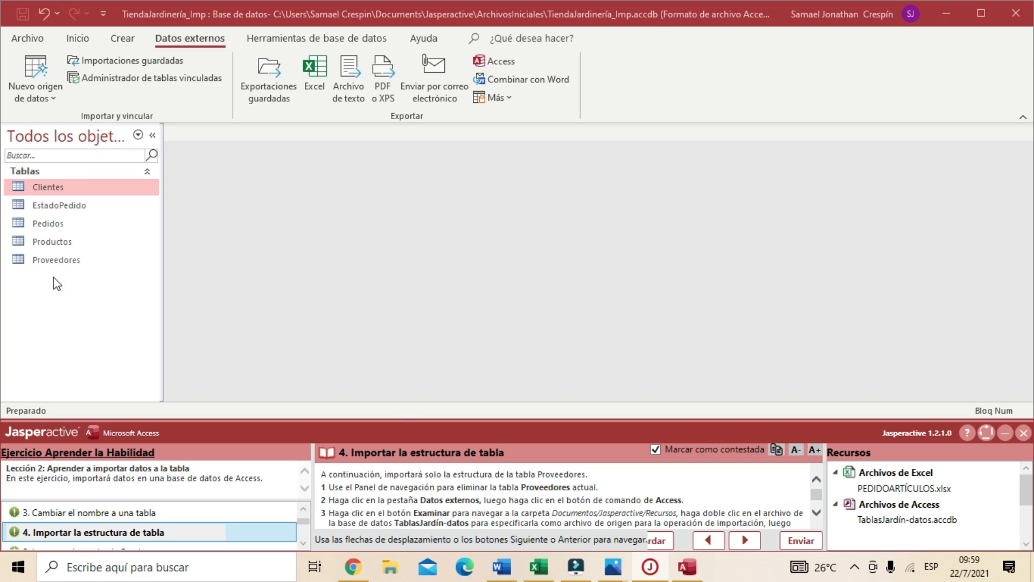
- Delete the current Proveedores table and confirm the deletion
{"action": "right_click", "coordinate": [57, 260]}
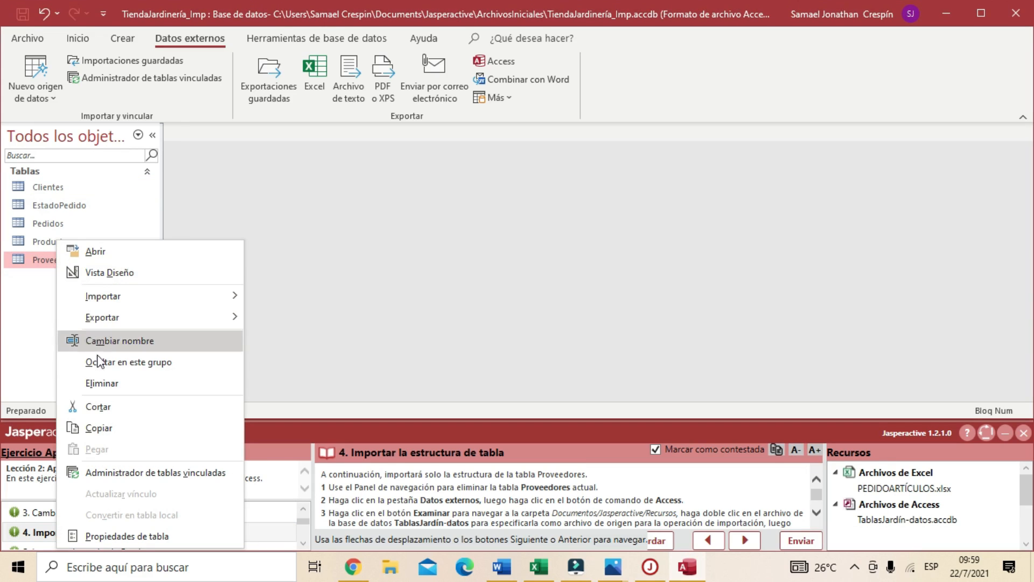
{"action": "left_click", "coordinate": [108, 384]}
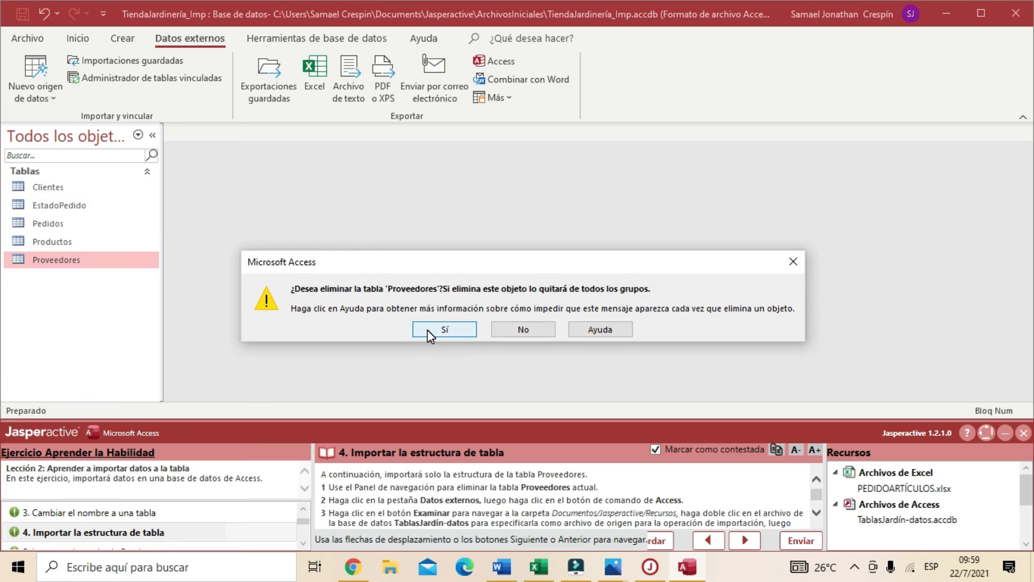
{"action": "left_click", "coordinate": [428, 330]}
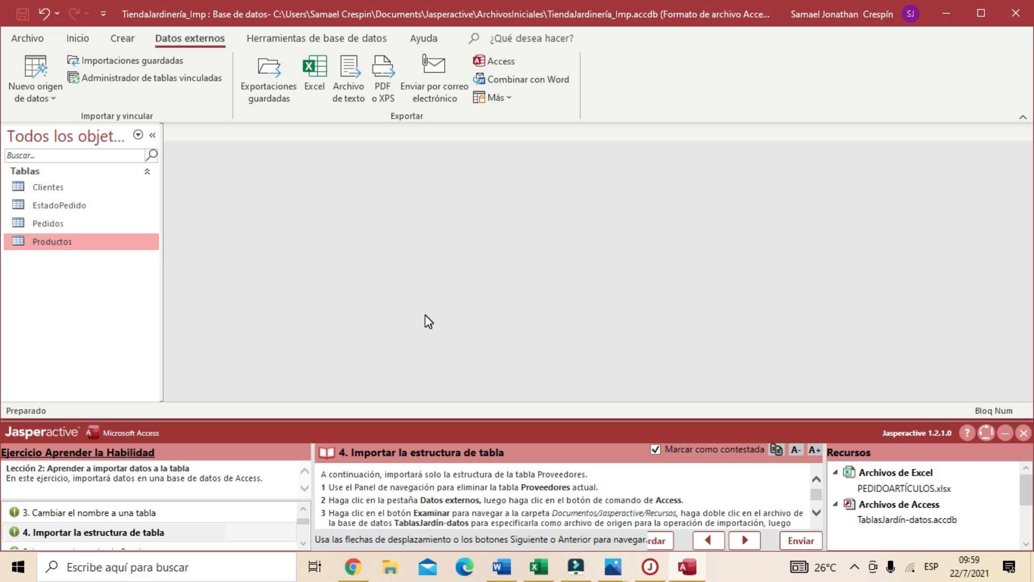
- Start an import from an Access database and choose TablasJardín-datos in Documentos/Jasperactive/Recursos as the source file
{"action": "left_click", "coordinate": [200, 39]}
{"action": "left_click", "coordinate": [49, 97]}
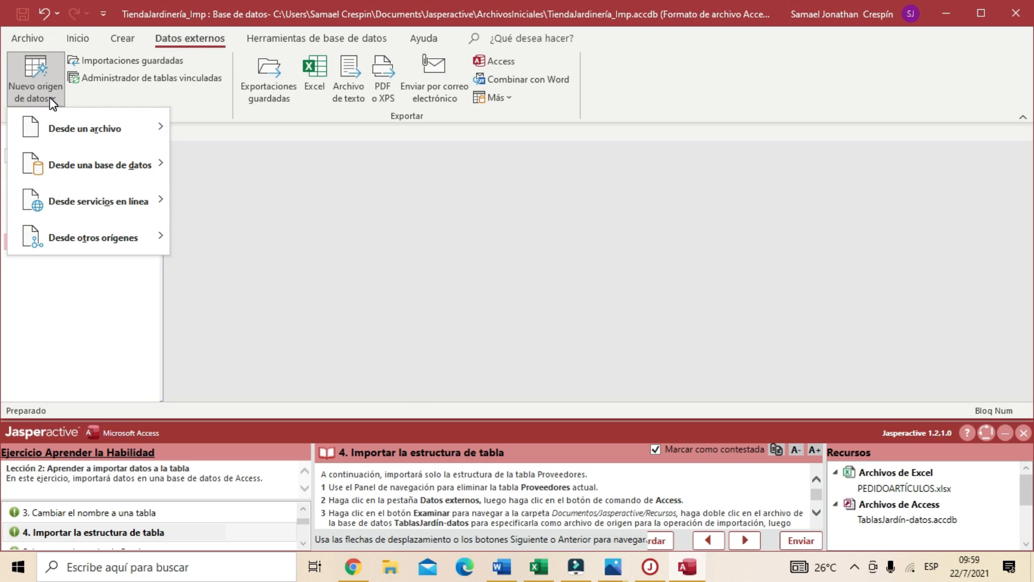
{"action": "mouse_move", "coordinate": [83, 160]}
{"action": "left_click", "coordinate": [226, 166]}
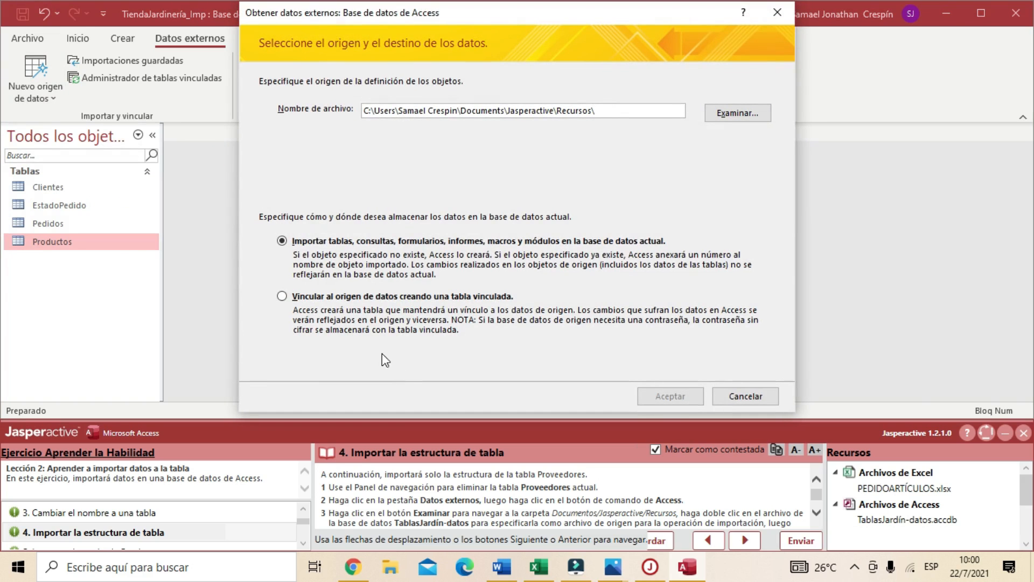
{"action": "left_click", "coordinate": [729, 116]}
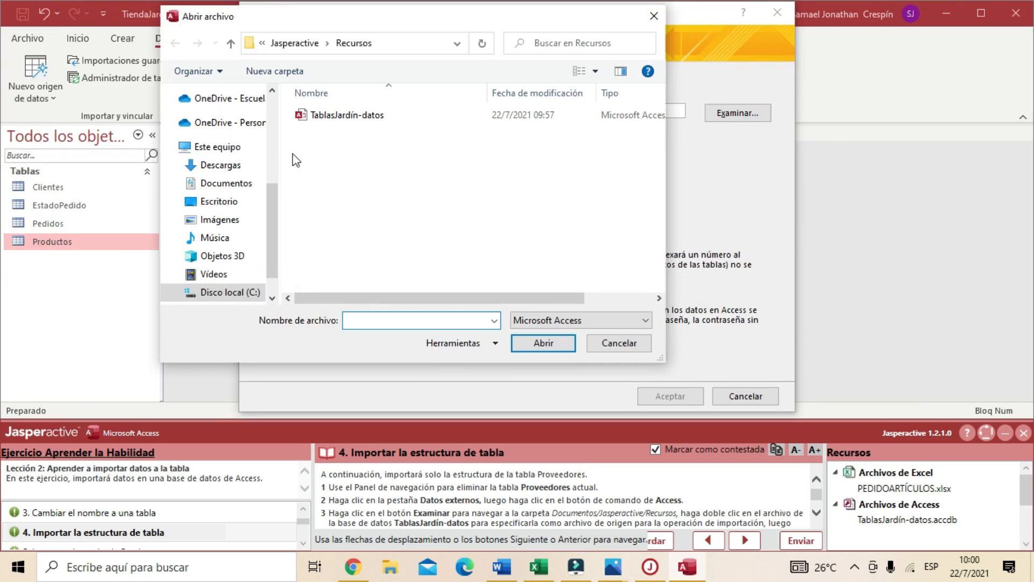
{"action": "left_click", "coordinate": [237, 181]}
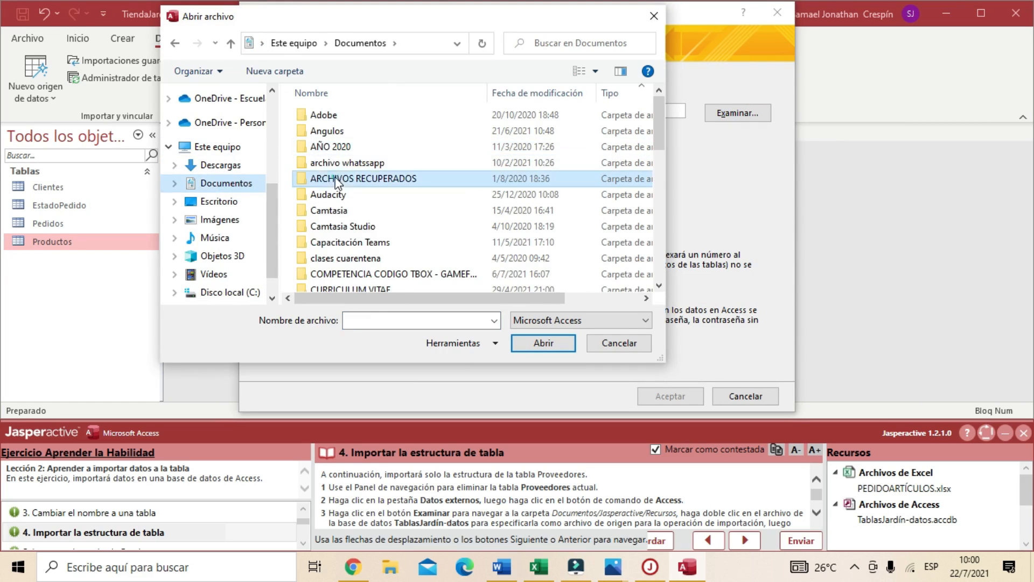
{"action": "left_click", "coordinate": [338, 183]}
{"action": "scroll", "coordinate": [375, 168], "scroll_direction": "down", "scroll_amount": 5}
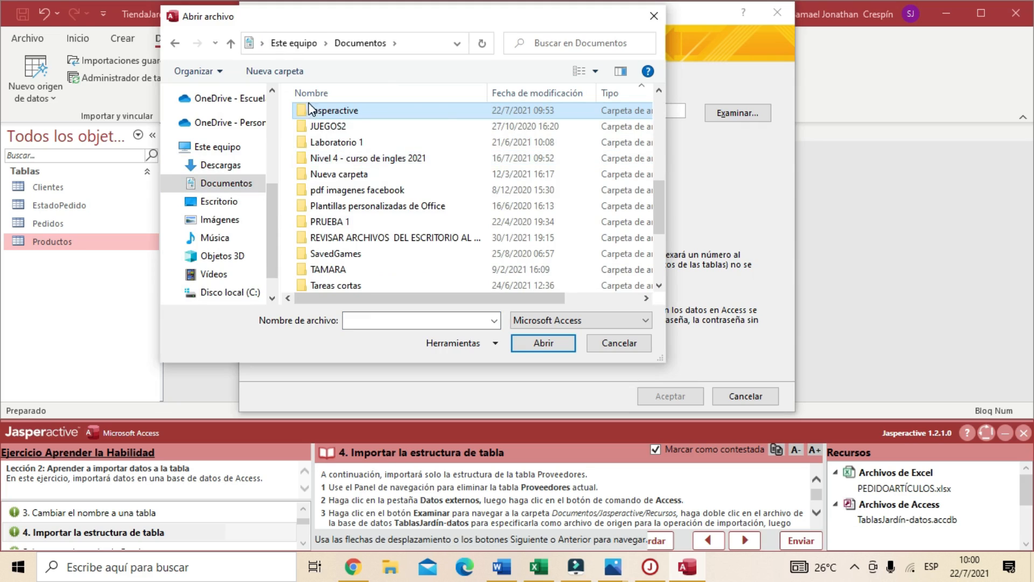
{"action": "double_click", "coordinate": [326, 111]}
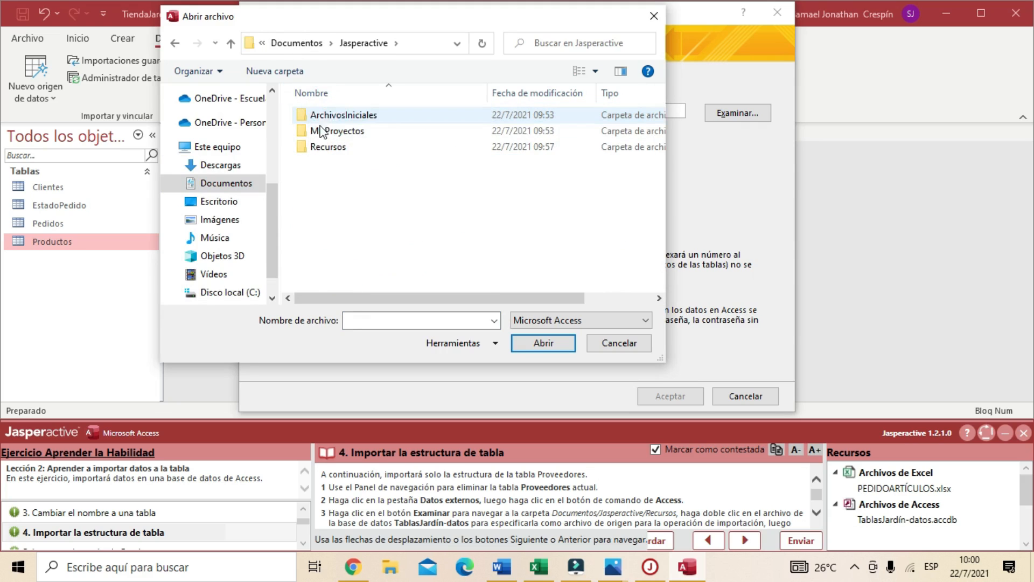
{"action": "double_click", "coordinate": [319, 144]}
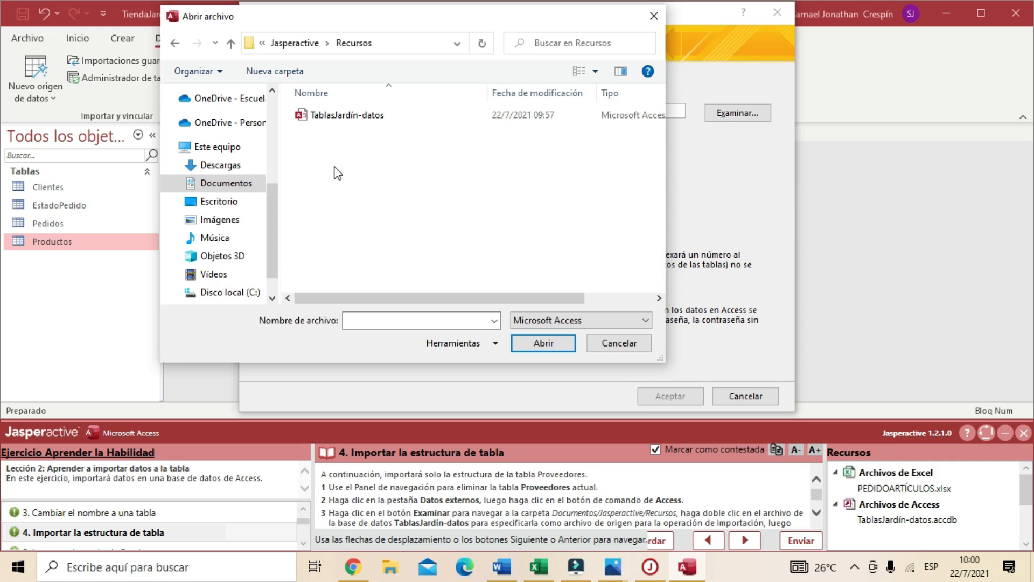
{"action": "left_click", "coordinate": [344, 119]}
{"action": "left_click", "coordinate": [544, 343]}
- Read the remaining task instructions, keep the option to import objects into the current database, and accept the source settings
{"action": "scroll", "coordinate": [667, 495], "scroll_direction": "down", "scroll_amount": 2}
{"action": "scroll", "coordinate": [659, 512], "scroll_direction": "down", "scroll_amount": 1}
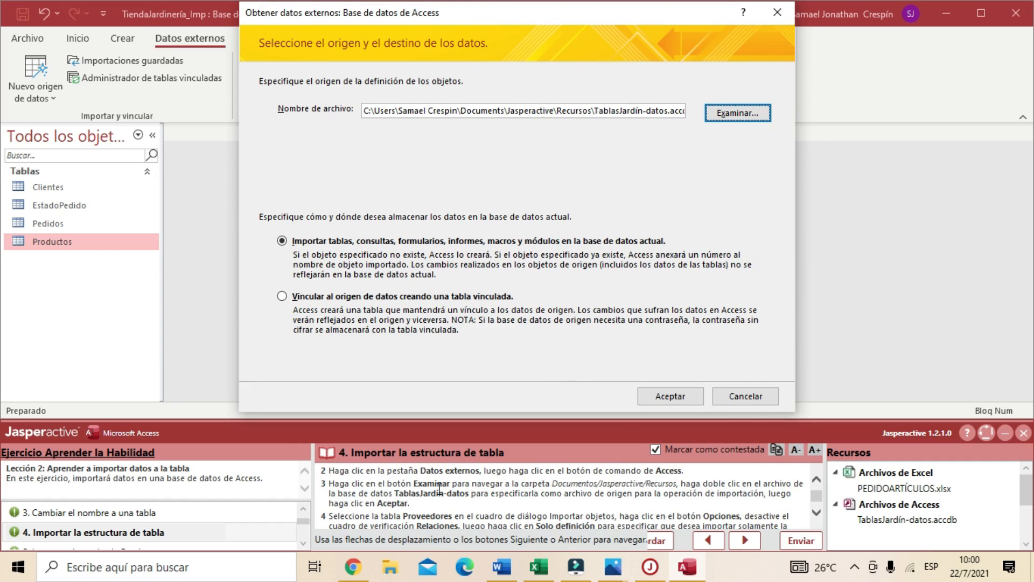
{"action": "scroll", "coordinate": [439, 518], "scroll_direction": "down", "scroll_amount": 1}
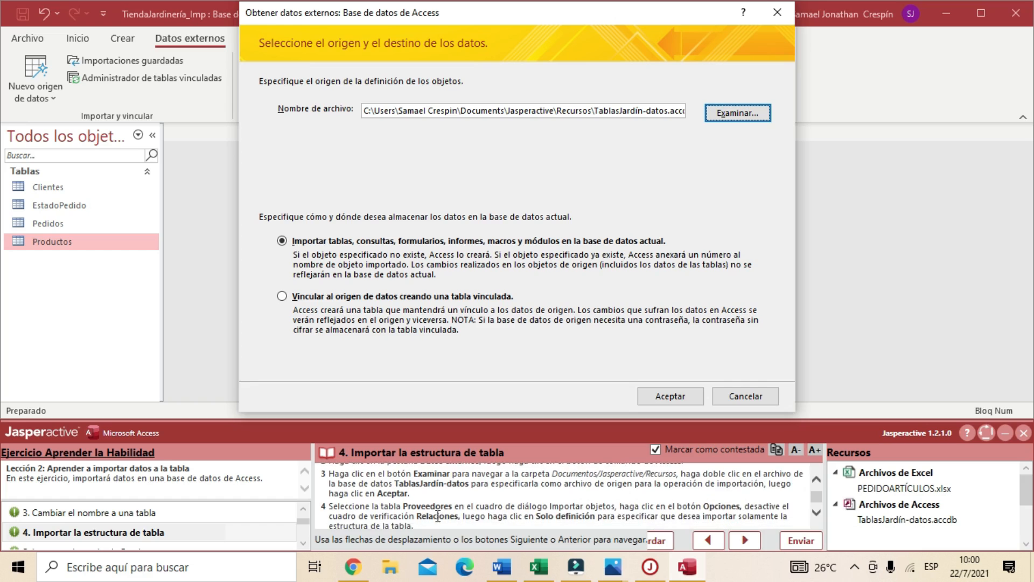
{"action": "scroll", "coordinate": [383, 509], "scroll_direction": "down", "scroll_amount": 1}
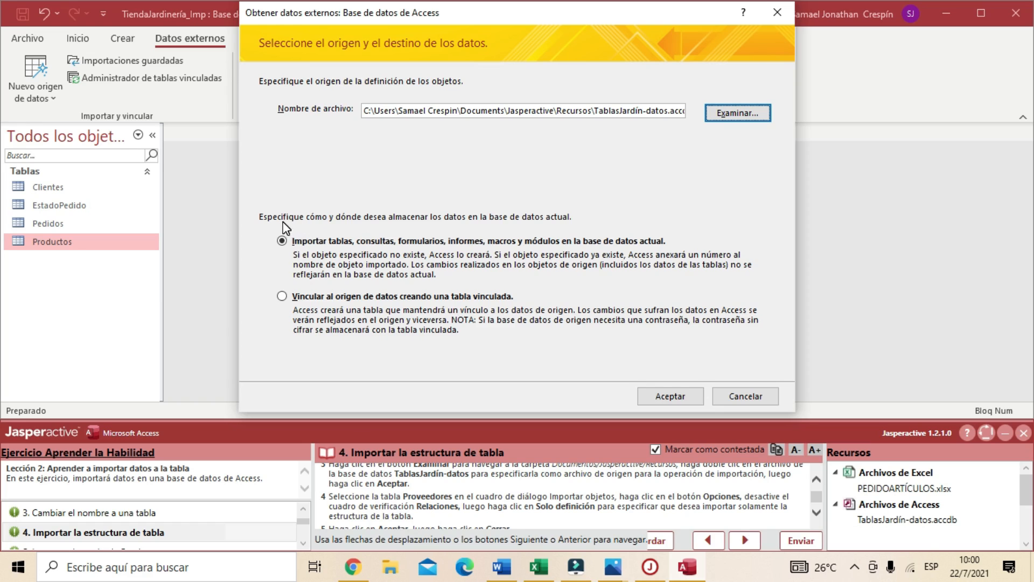
{"action": "left_click", "coordinate": [295, 243]}
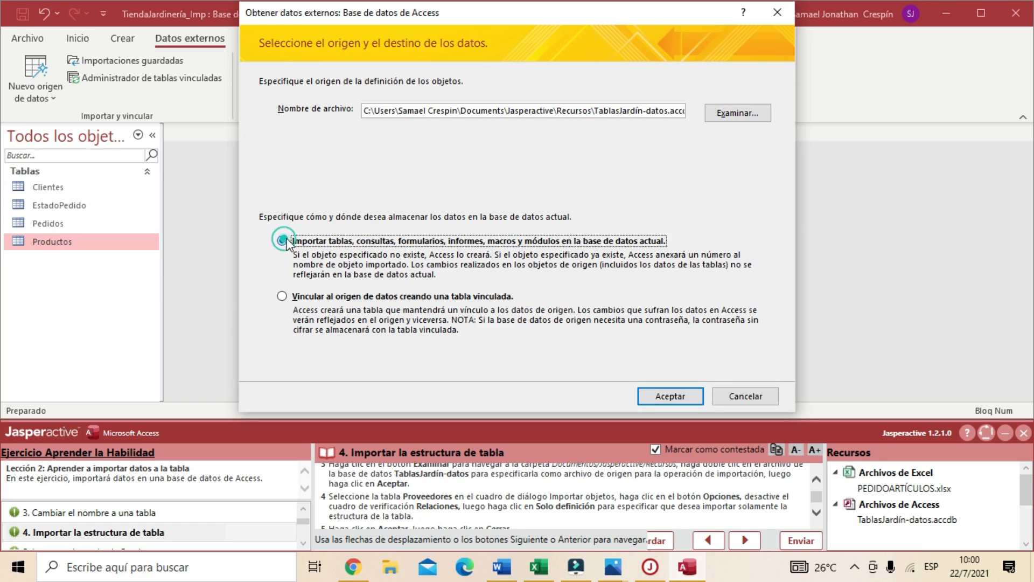
{"action": "left_click", "coordinate": [678, 396]}
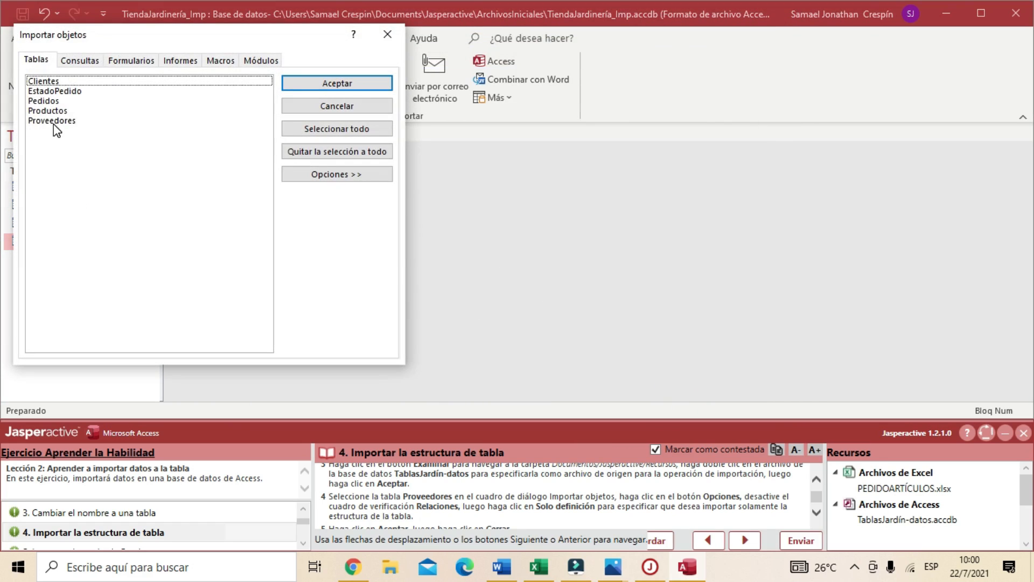
- Import only the structure of the Proveedores table, with Relaciones excluded and solo definición chosen in the import options
{"action": "left_click", "coordinate": [54, 120]}
{"action": "left_click", "coordinate": [338, 178]}
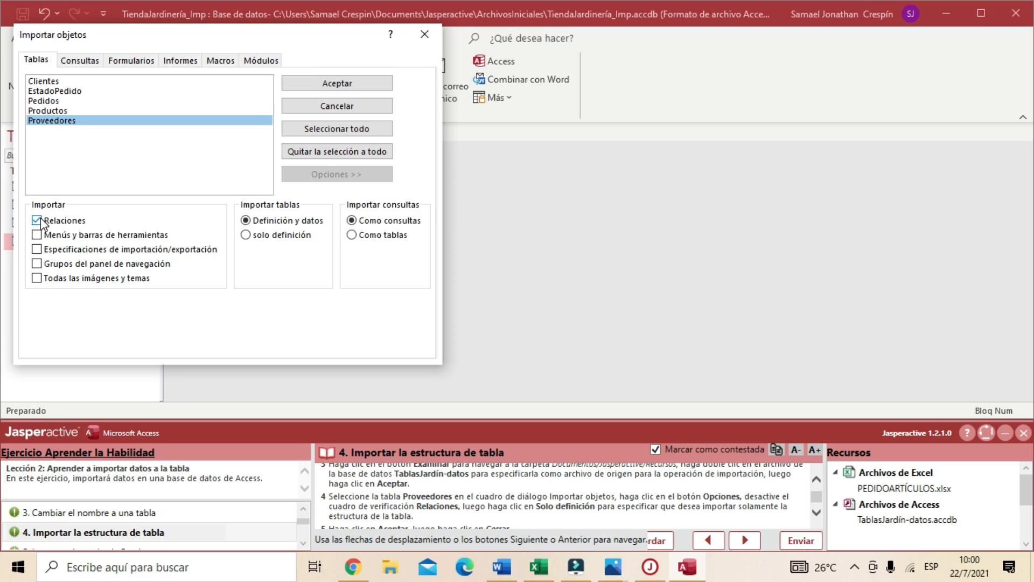
{"action": "left_click", "coordinate": [36, 220]}
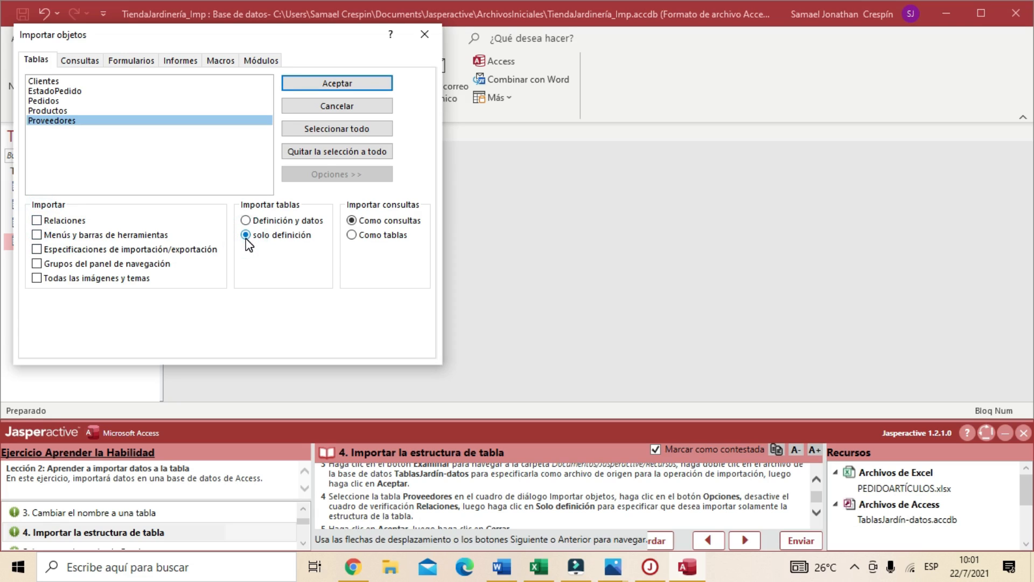
{"action": "left_click", "coordinate": [354, 85]}
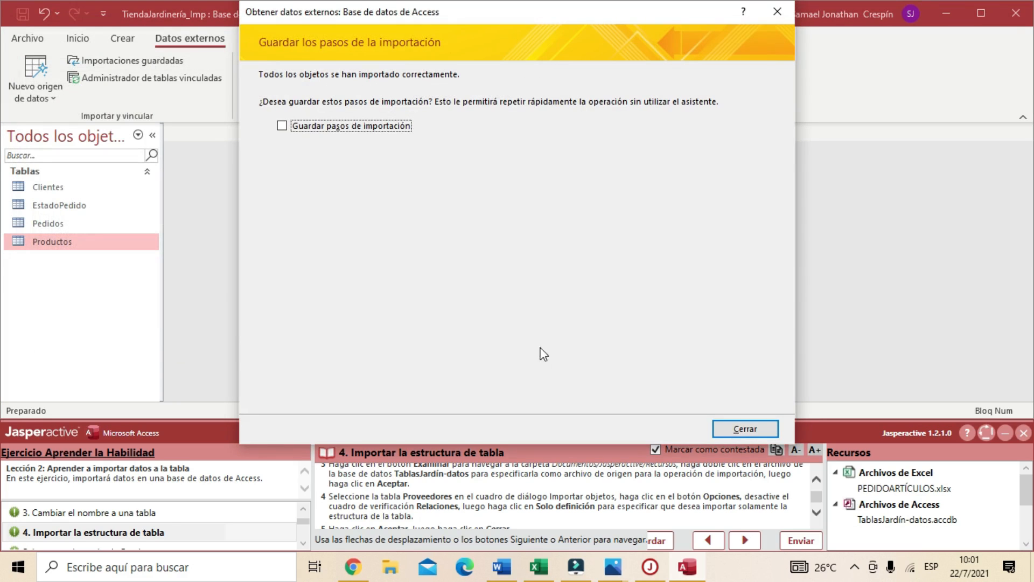
- Close the import wizard without saving the import steps, and mark task 4 as answered again in Jasperactive
{"action": "scroll", "coordinate": [518, 504], "scroll_direction": "down", "scroll_amount": 1}
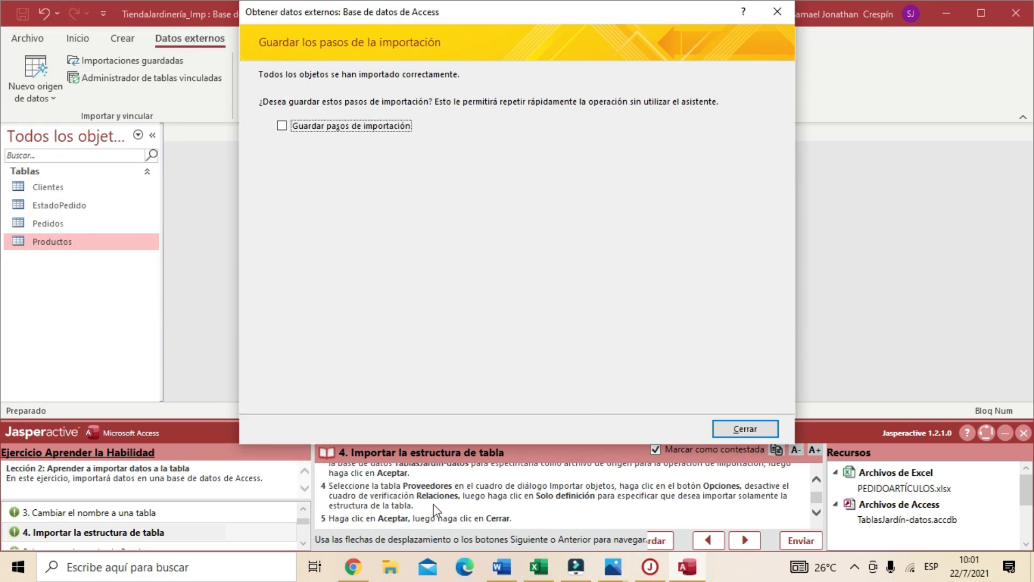
{"action": "left_click", "coordinate": [758, 428]}
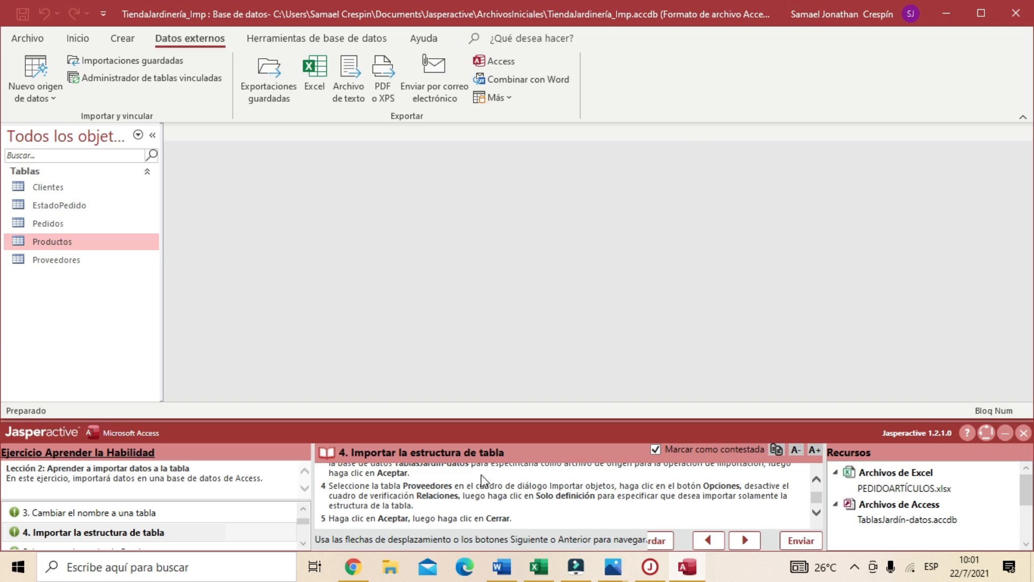
{"action": "left_click", "coordinate": [657, 449]}
{"action": "left_click", "coordinate": [656, 450]}
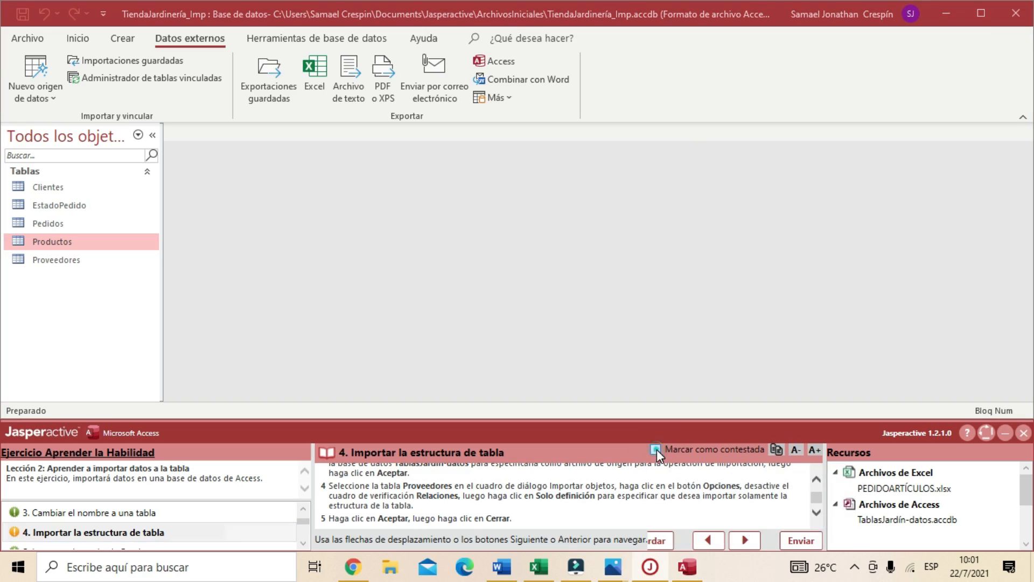
- Advance to task 5 in Jasperactive, then open the PEDIDOARTÍCULOS workbook from Documentos/Jasperactive/Recursos in File Explorer and maximize it
{"action": "left_click", "coordinate": [745, 540]}
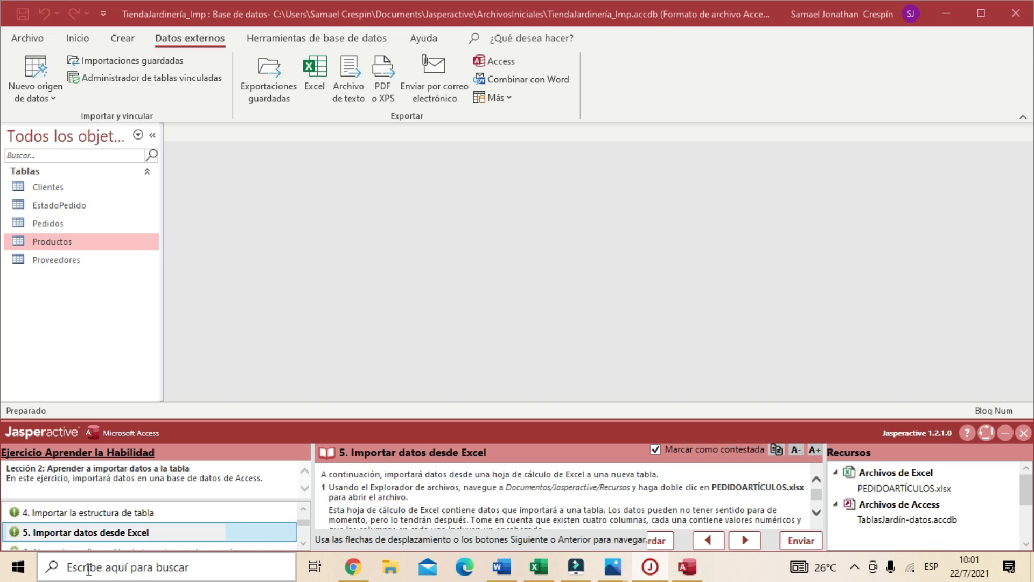
{"action": "left_click", "coordinate": [393, 573]}
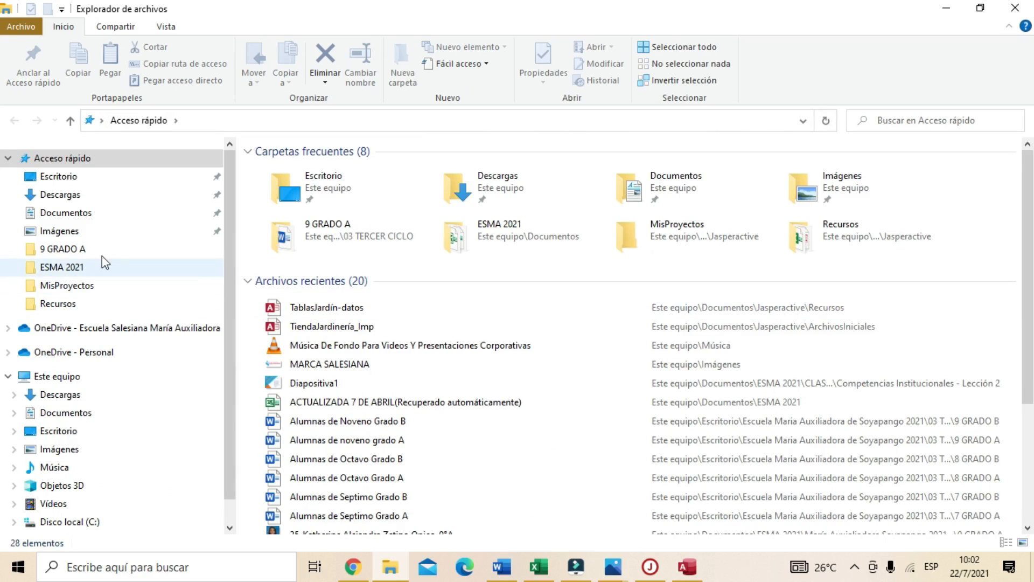
{"action": "left_click", "coordinate": [75, 219]}
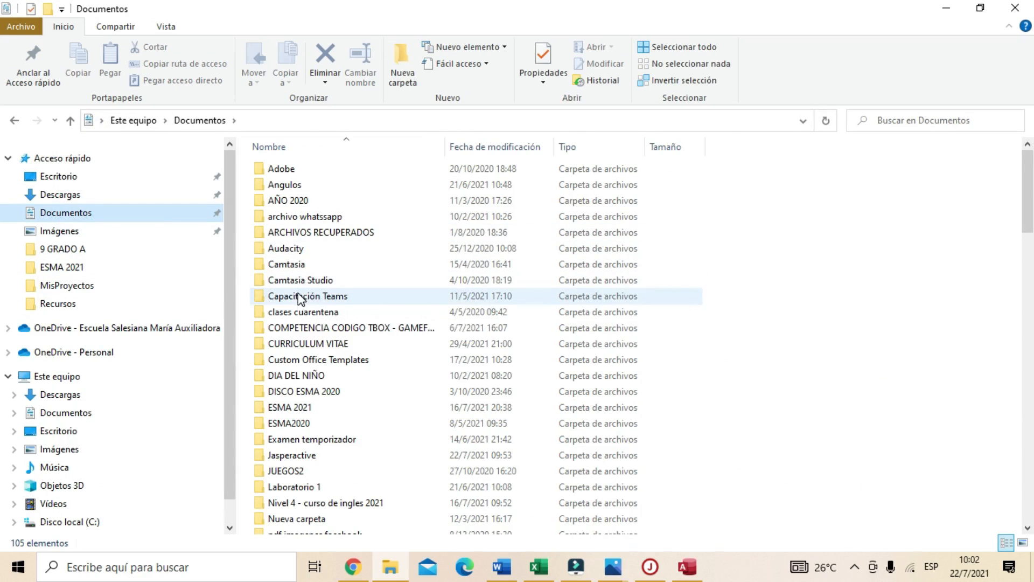
{"action": "double_click", "coordinate": [297, 455]}
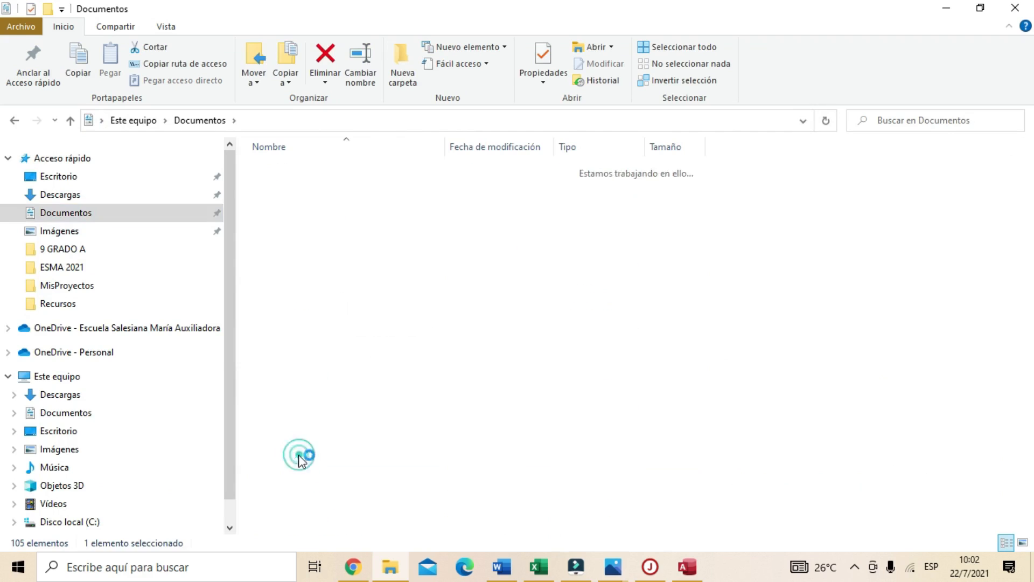
{"action": "double_click", "coordinate": [286, 202]}
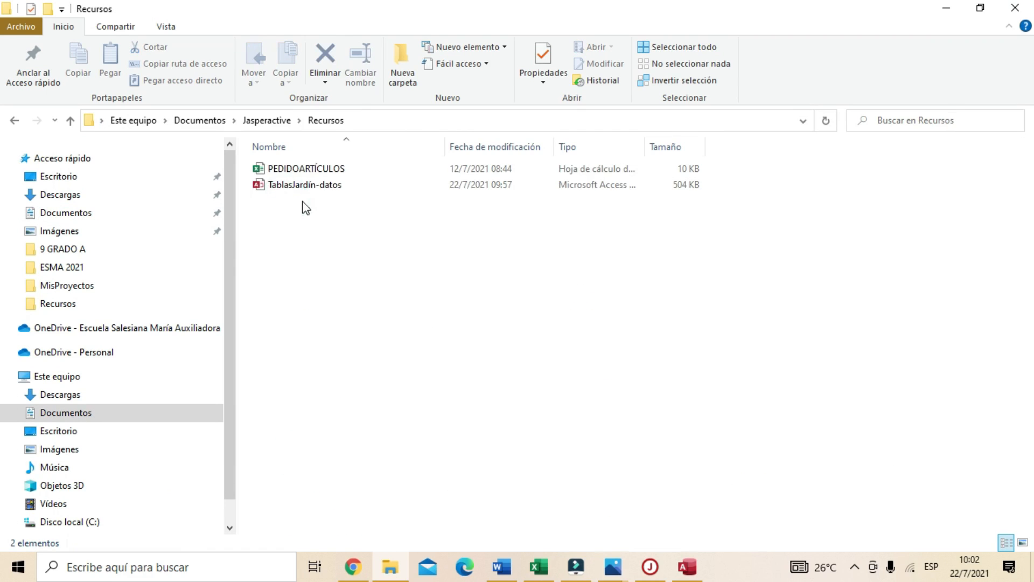
{"action": "double_click", "coordinate": [284, 171]}
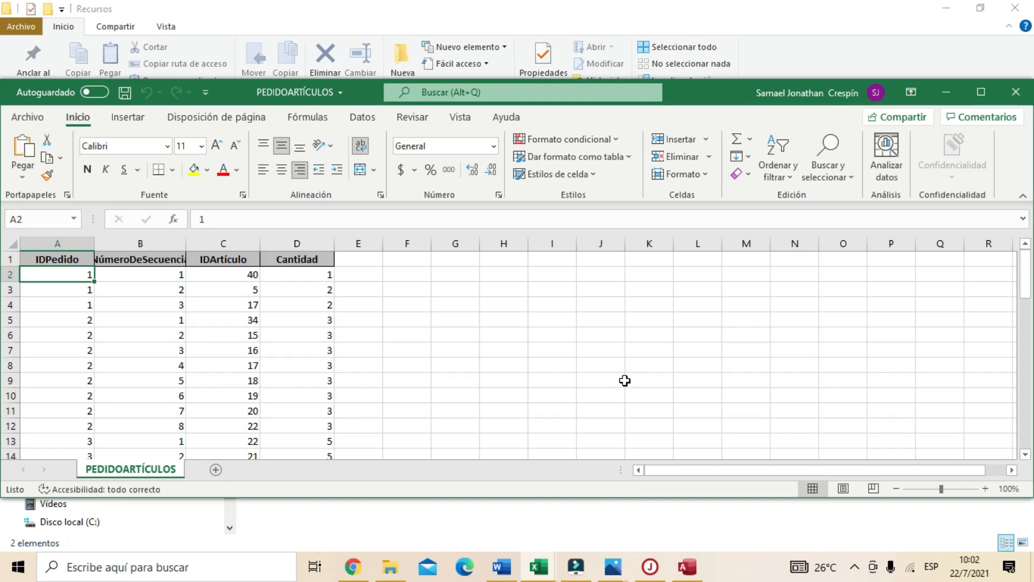
{"action": "left_click", "coordinate": [982, 93]}
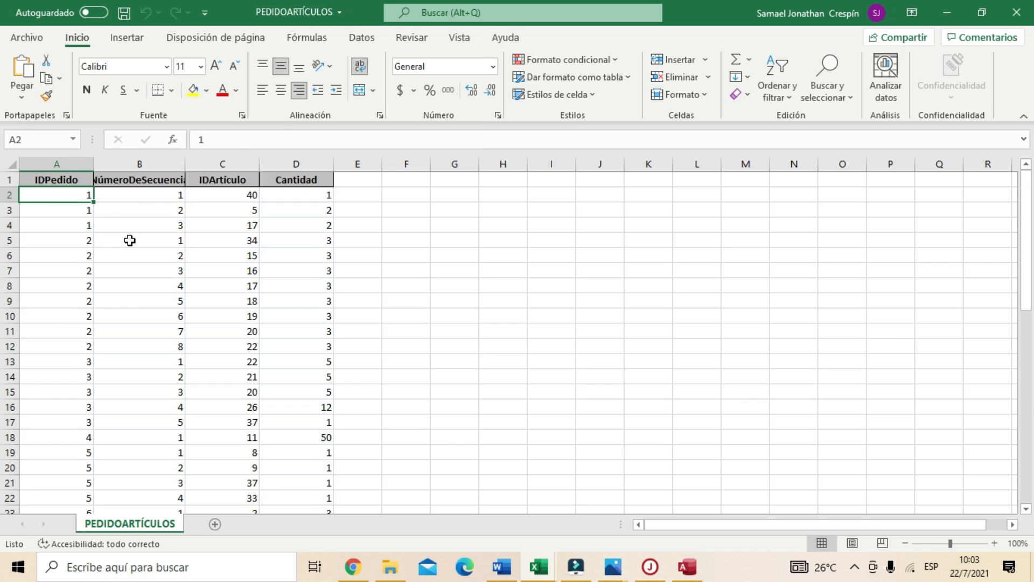
- Examine the worksheet's rows and its four column headings: IDPedido, NúmeroDeSecuencia, IDArtículo and Cantidad
{"action": "scroll", "coordinate": [161, 272], "scroll_direction": "down", "scroll_amount": 12}
{"action": "scroll", "coordinate": [162, 377], "scroll_direction": "down", "scroll_amount": 9}
{"action": "scroll", "coordinate": [164, 372], "scroll_direction": "up", "scroll_amount": 20}
{"action": "left_click", "coordinate": [61, 182]}
{"action": "left_click", "coordinate": [144, 181]}
{"action": "left_click", "coordinate": [211, 183]}
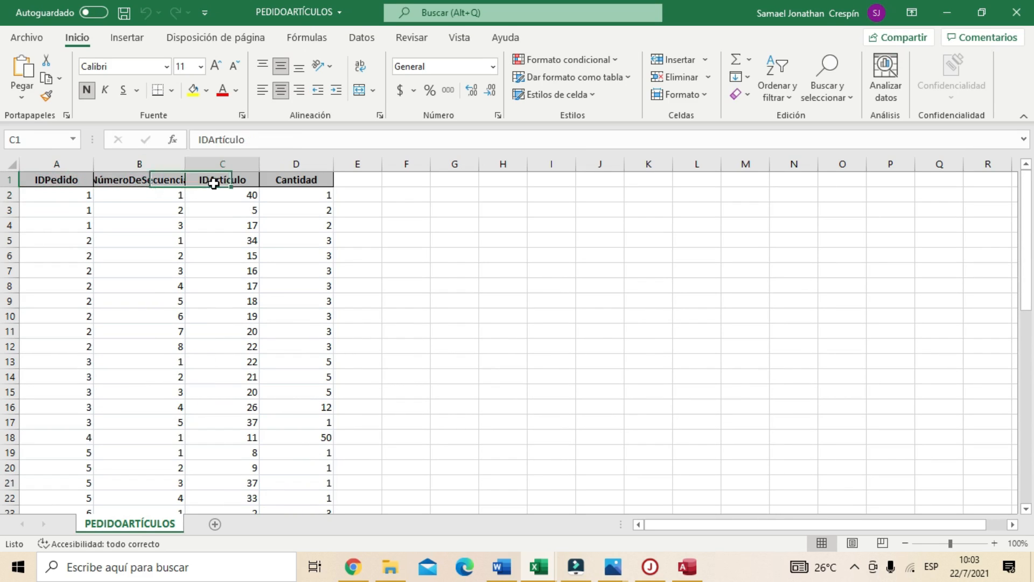
{"action": "left_click", "coordinate": [290, 179]}
{"action": "left_click", "coordinate": [216, 179]}
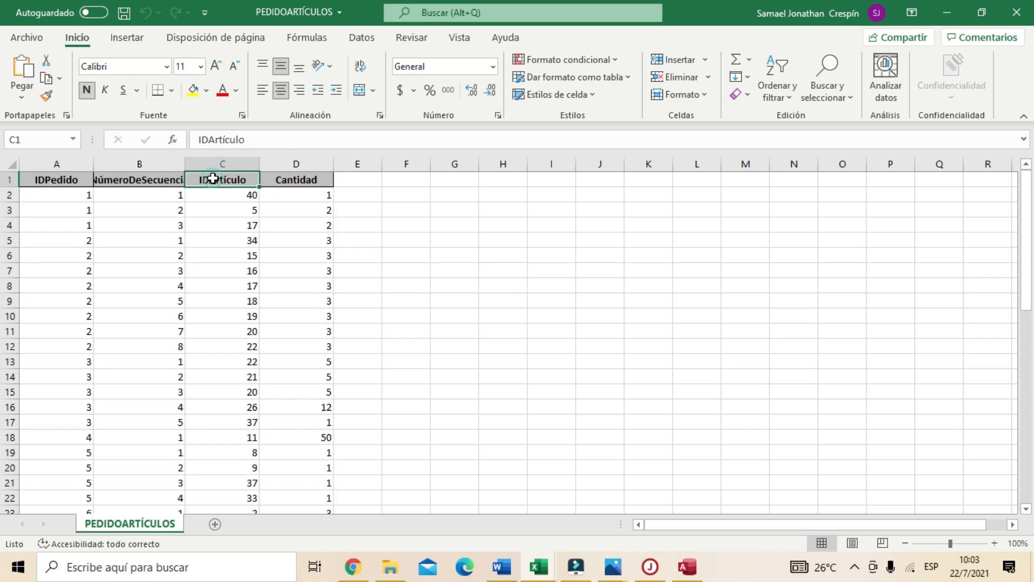
{"action": "left_click", "coordinate": [142, 182]}
{"action": "left_click", "coordinate": [51, 177]}
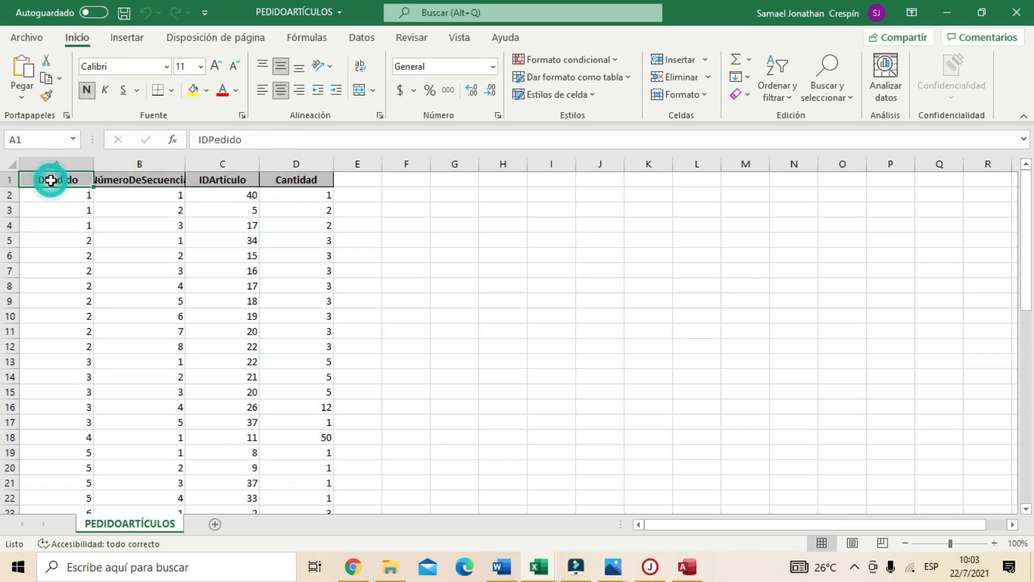
{"action": "scroll", "coordinate": [231, 313], "scroll_direction": "down", "scroll_amount": 16}
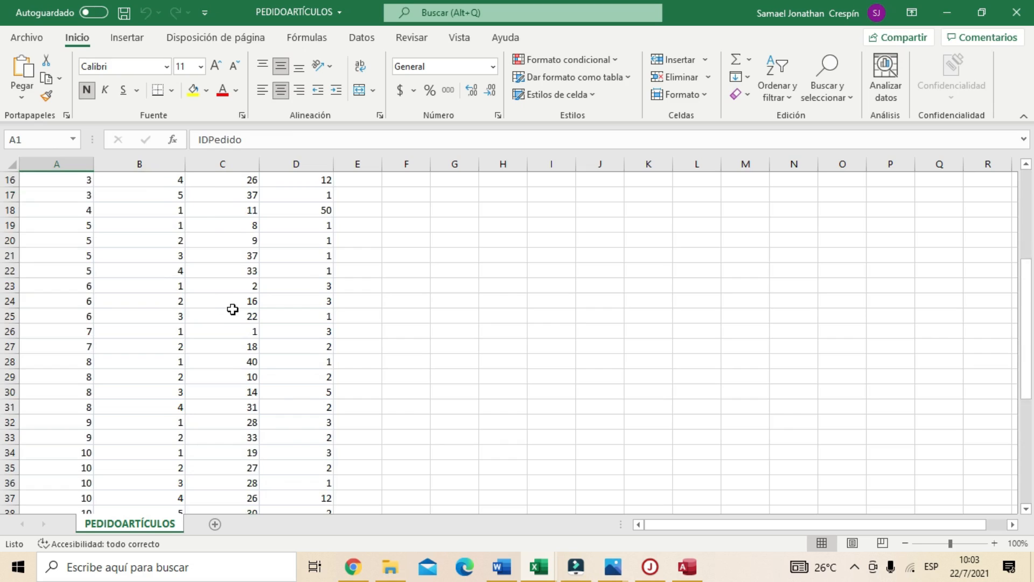
{"action": "scroll", "coordinate": [232, 316], "scroll_direction": "up", "scroll_amount": 16}
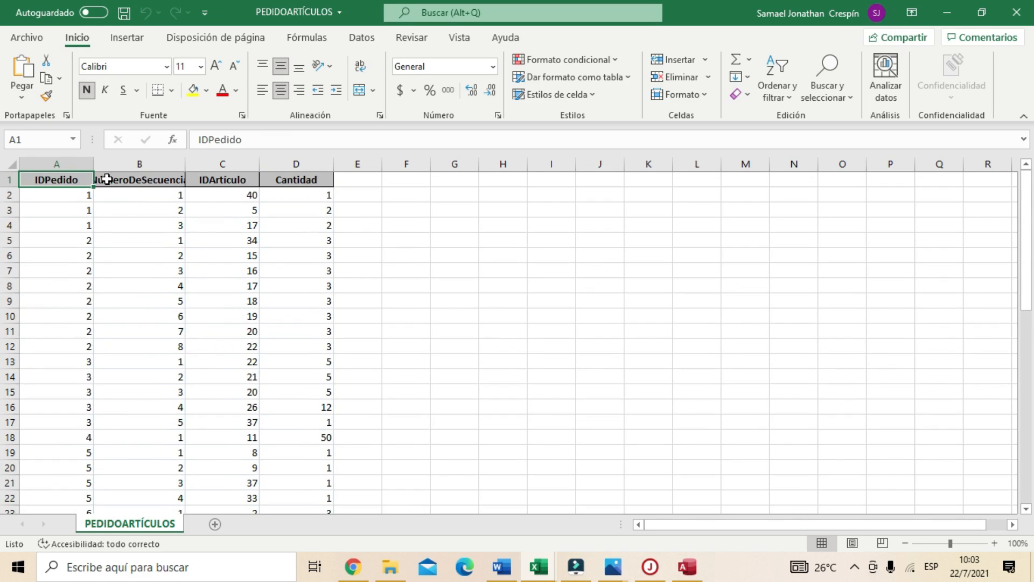
{"action": "left_click", "coordinate": [145, 181]}
{"action": "left_click", "coordinate": [214, 179]}
{"action": "left_click", "coordinate": [295, 178]}
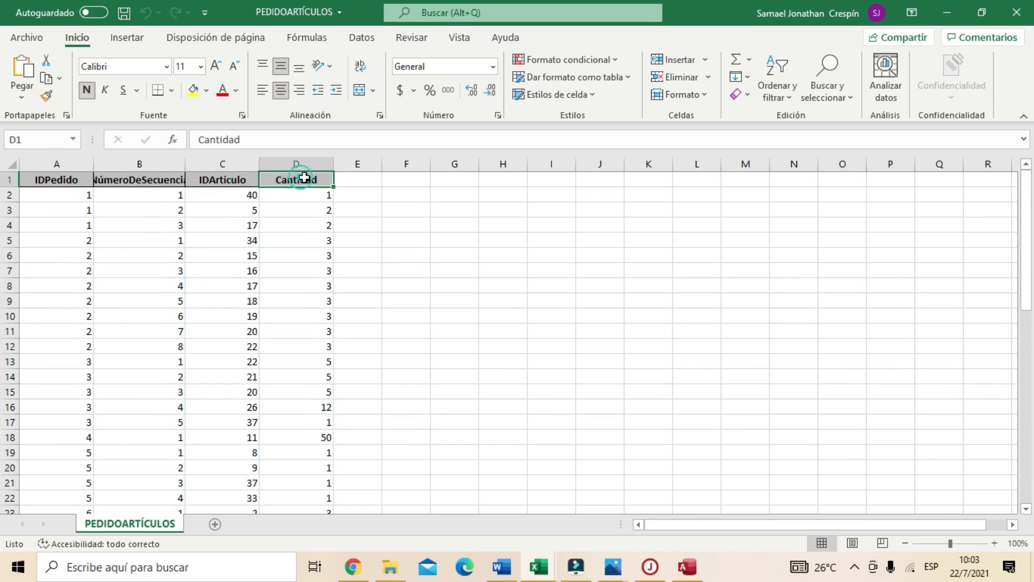
{"action": "scroll", "coordinate": [247, 298], "scroll_direction": "down", "scroll_amount": 5}
{"action": "scroll", "coordinate": [247, 298], "scroll_direction": "up", "scroll_amount": 5}
{"action": "left_click", "coordinate": [140, 180]}
{"action": "left_click", "coordinate": [210, 180]}
{"action": "left_click", "coordinate": [291, 179]}
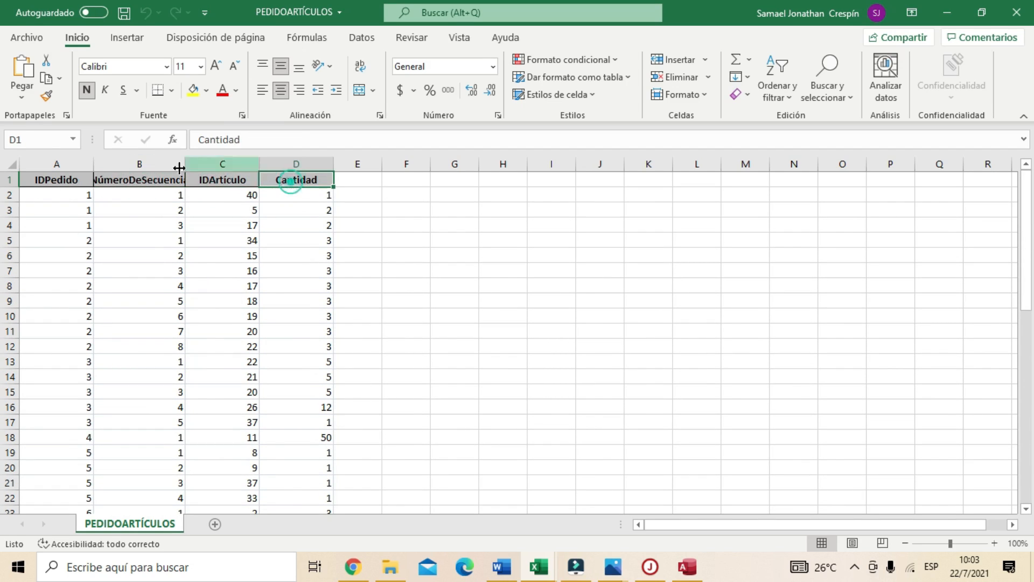
- Examine the numeric values in the data rows beneath the IDPedido, IDArtículo and Cantidad headings
{"action": "left_click", "coordinate": [68, 180]}
{"action": "left_click", "coordinate": [75, 211]}
{"action": "left_click", "coordinate": [84, 300]}
{"action": "left_click", "coordinate": [85, 376]}
{"action": "left_click", "coordinate": [220, 393]}
{"action": "left_click", "coordinate": [299, 422]}
{"action": "scroll", "coordinate": [294, 437], "scroll_direction": "down", "scroll_amount": 9}
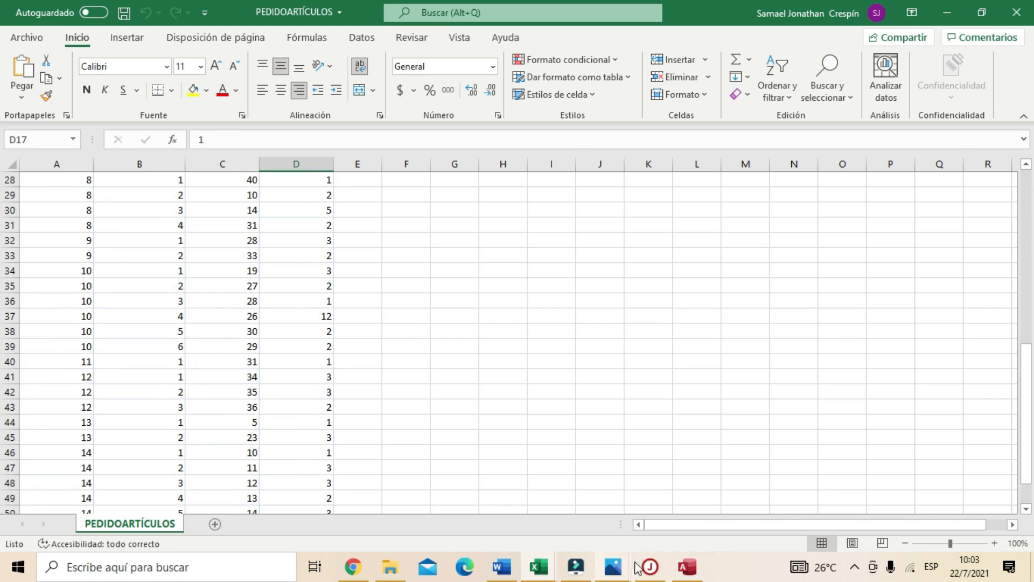
- Switch to Access to read the task 5 instructions about the spreadsheet's columns, and return to the PEDIDOARTÍCULOS workbook in Excel
{"action": "left_click", "coordinate": [687, 569]}
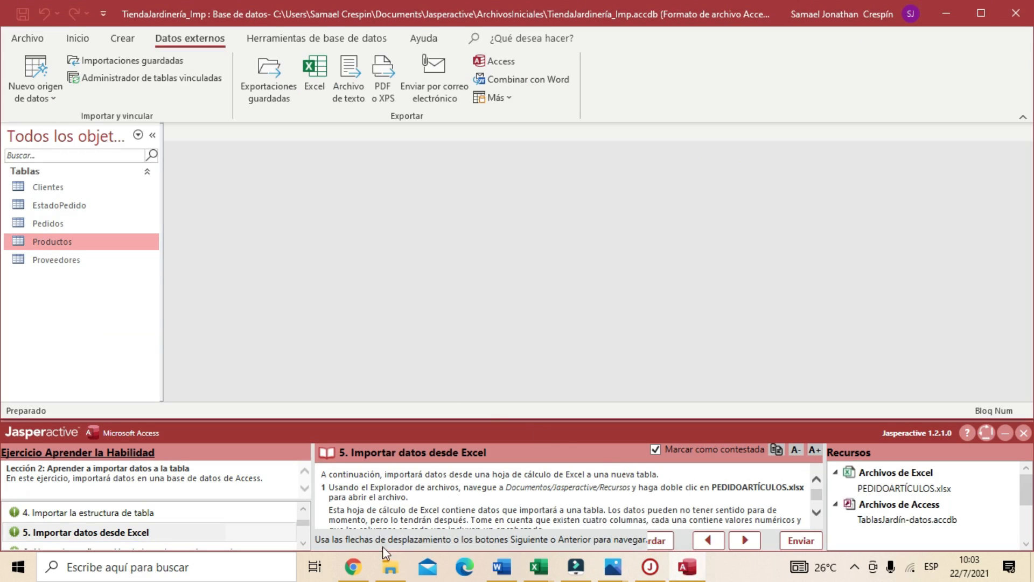
{"action": "scroll", "coordinate": [372, 495], "scroll_direction": "down", "scroll_amount": 3}
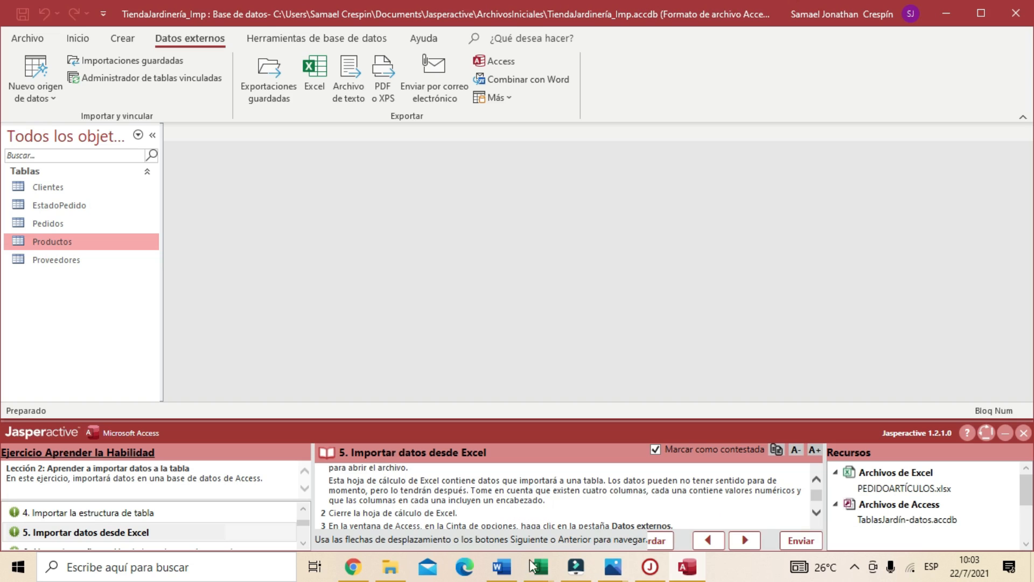
{"action": "mouse_move", "coordinate": [538, 566]}
{"action": "left_click", "coordinate": [605, 505]}
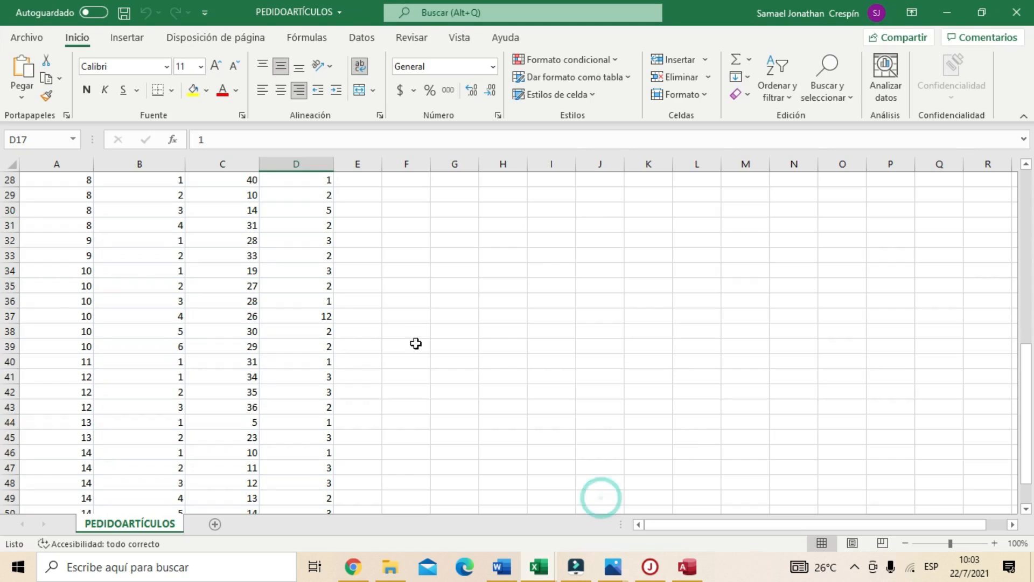
- Check the worksheet against the task description, reviewing the numeric values and the heading of each of the four columns
{"action": "scroll", "coordinate": [294, 232], "scroll_direction": "up", "scroll_amount": 5}
{"action": "left_click", "coordinate": [134, 296]}
{"action": "left_click_drag", "start_coordinate": [275, 266], "coordinate": [265, 262]}
{"action": "left_click", "coordinate": [181, 243]}
{"action": "scroll", "coordinate": [161, 315], "scroll_direction": "up", "scroll_amount": 4}
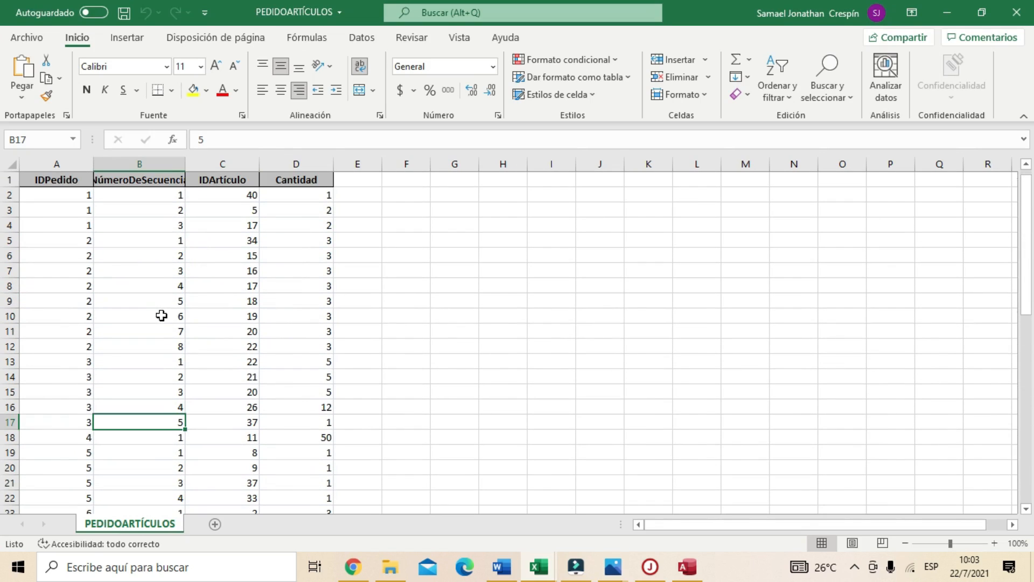
{"action": "left_click", "coordinate": [72, 179]}
{"action": "left_click", "coordinate": [138, 178]}
{"action": "left_click", "coordinate": [208, 178]}
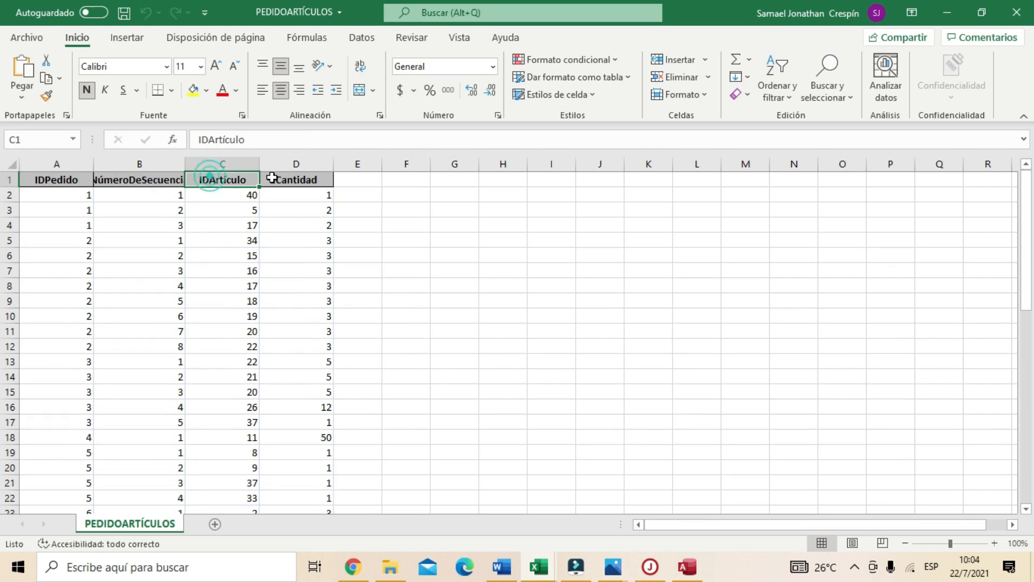
{"action": "left_click", "coordinate": [306, 180]}
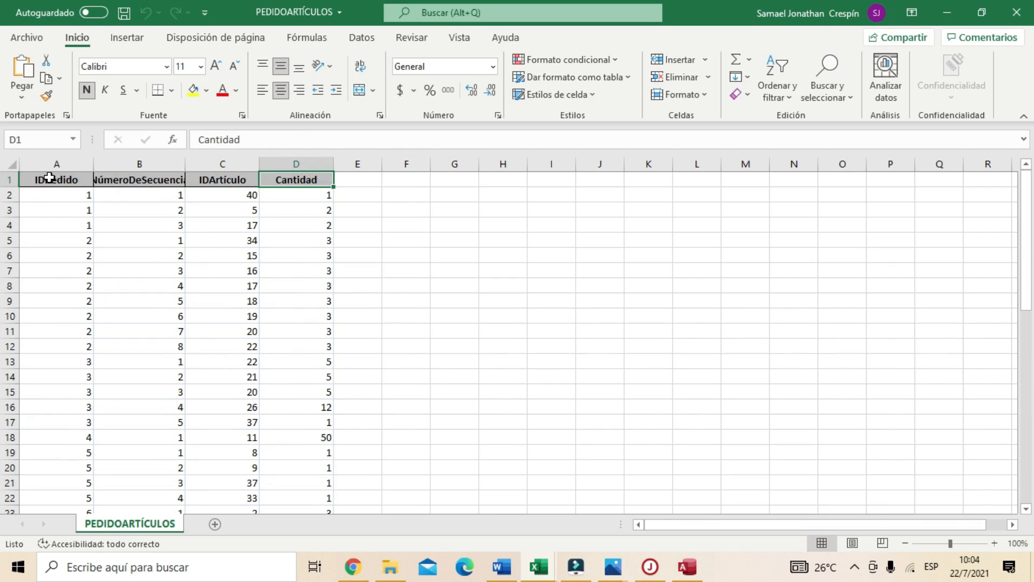
{"action": "left_click", "coordinate": [104, 269]}
{"action": "left_click_drag", "start_coordinate": [269, 301], "coordinate": [269, 286]}
{"action": "left_click", "coordinate": [51, 176]}
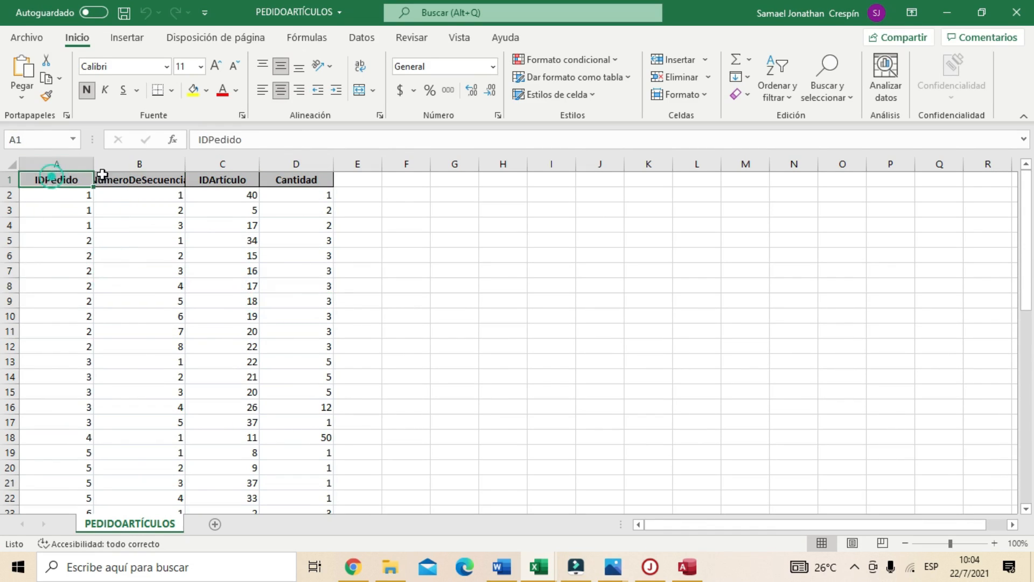
{"action": "left_click", "coordinate": [132, 179]}
{"action": "left_click", "coordinate": [237, 181]}
{"action": "left_click", "coordinate": [288, 178]}
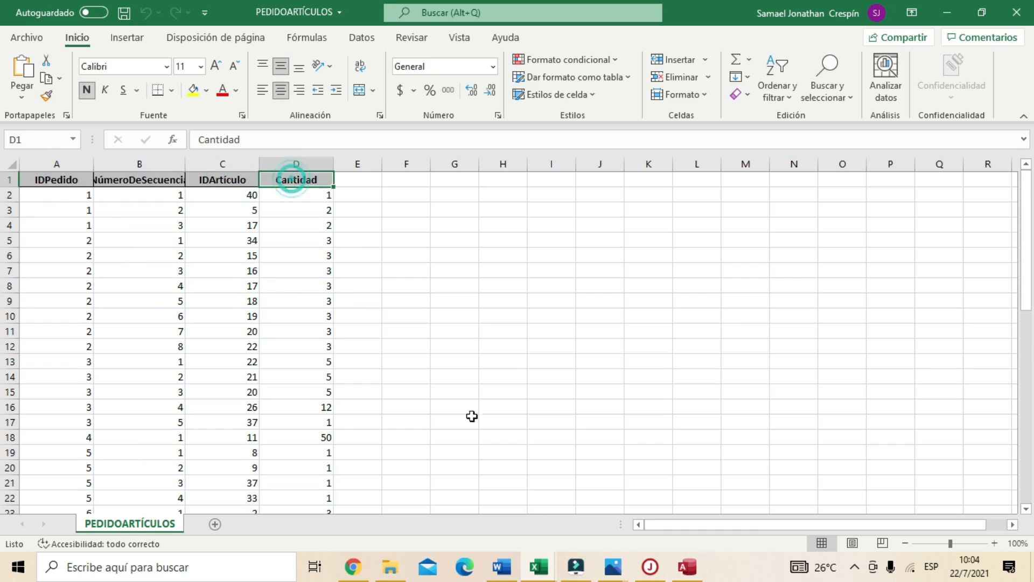
- Check the next task 5 instruction in Access, then return to Excel and close the PEDIDOARTÍCULOS workbook
{"action": "left_click", "coordinate": [651, 567]}
{"action": "left_click", "coordinate": [687, 570]}
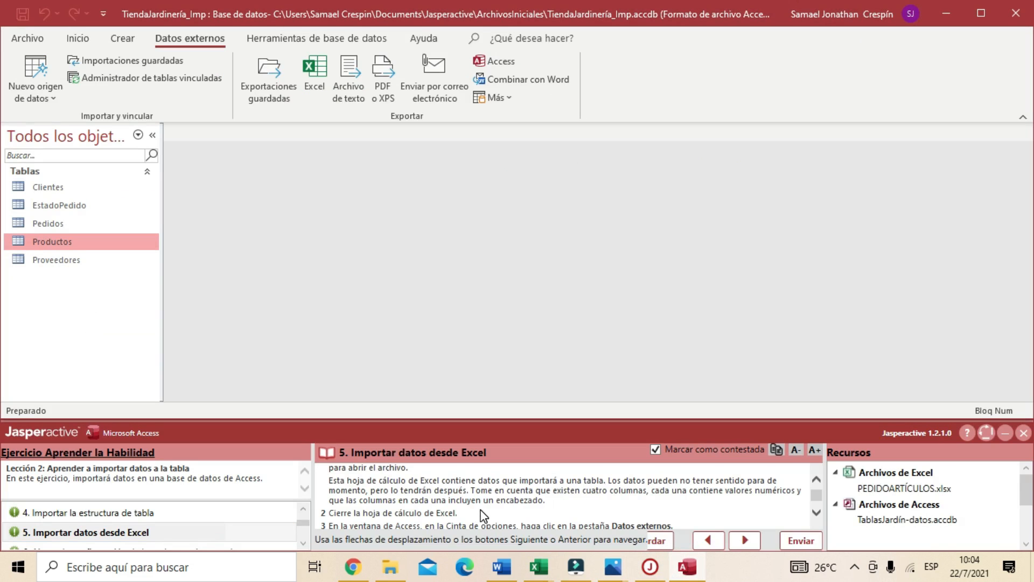
{"action": "left_click", "coordinate": [538, 566]}
{"action": "left_click", "coordinate": [635, 479]}
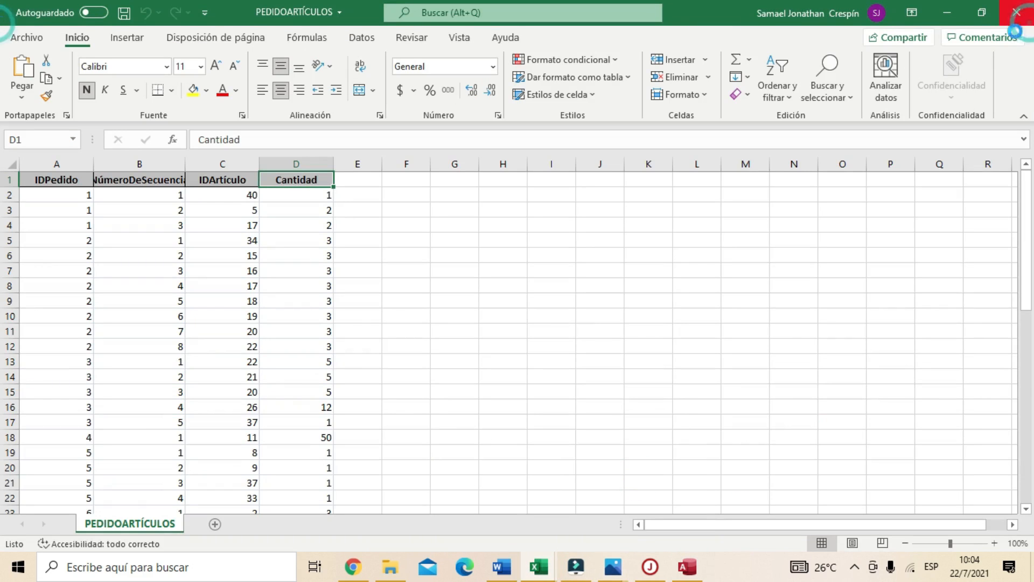
{"action": "left_click", "coordinate": [1026, 13]}
- Switch to Access, read the import instructions, and start importing data from an Excel file, browsing for the source workbook
{"action": "left_click", "coordinate": [676, 569]}
{"action": "scroll", "coordinate": [405, 499], "scroll_direction": "down", "scroll_amount": 3}
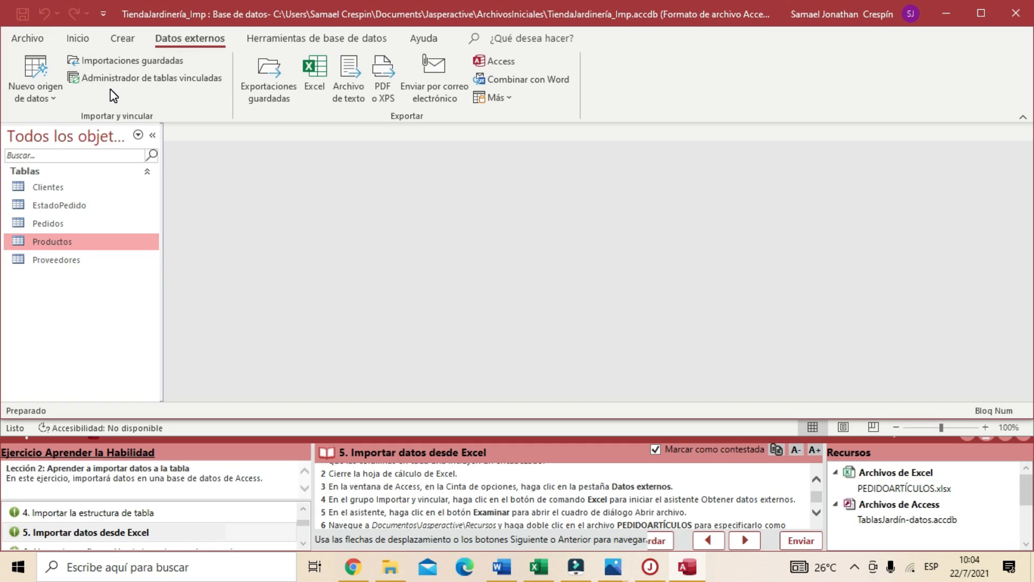
{"action": "left_click", "coordinate": [56, 98]}
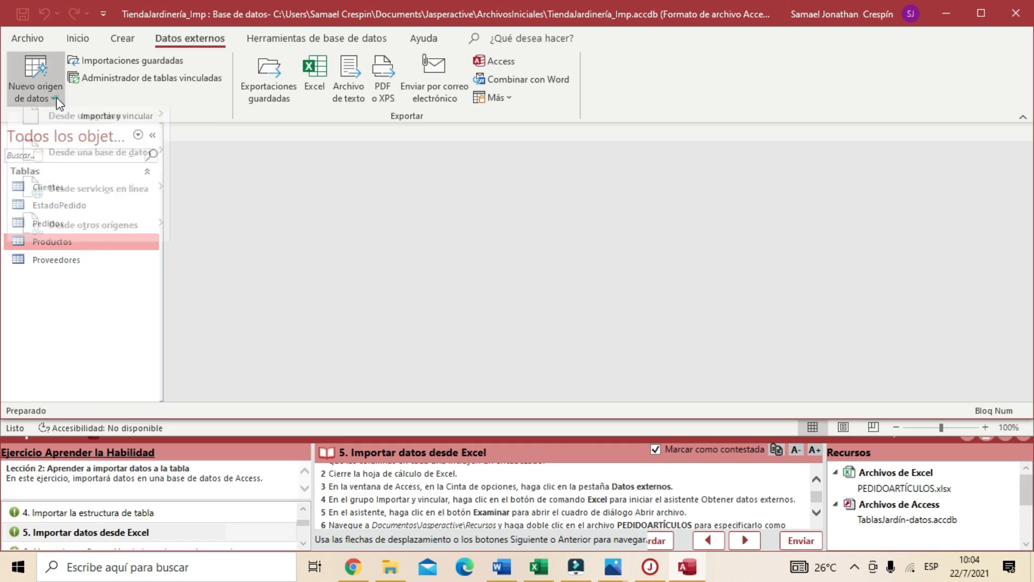
{"action": "mouse_move", "coordinate": [77, 132]}
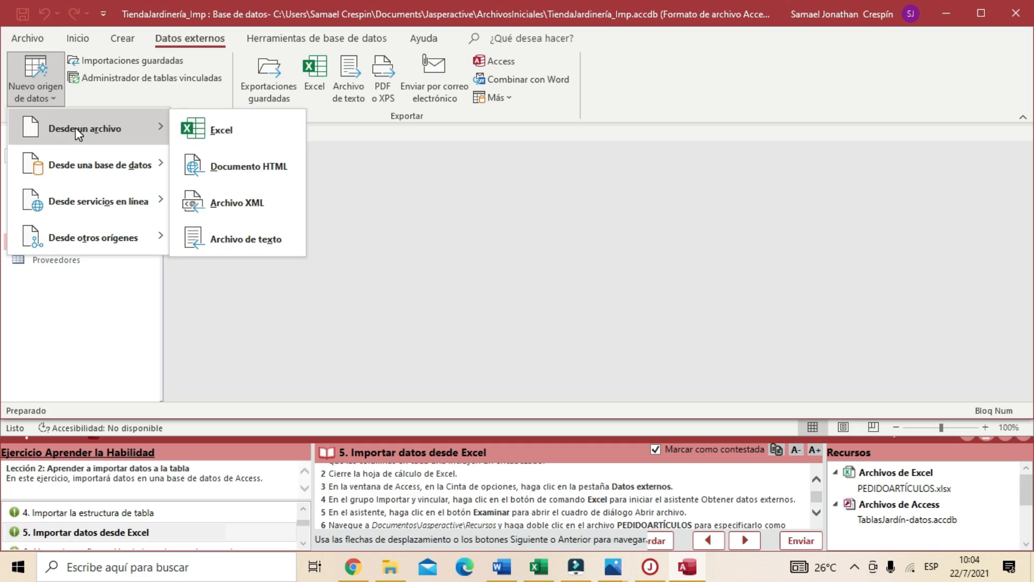
{"action": "left_click", "coordinate": [226, 127]}
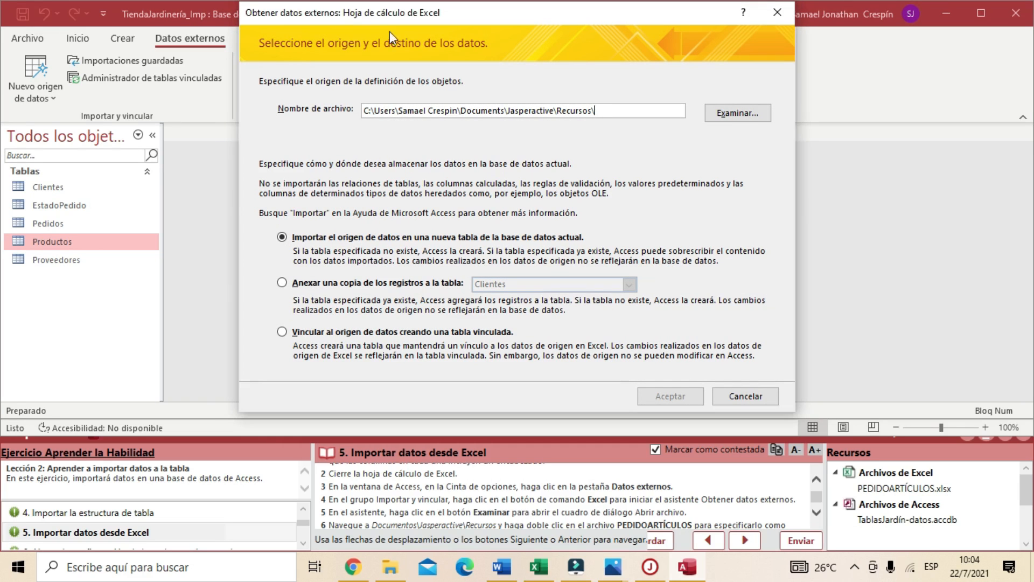
{"action": "left_click", "coordinate": [741, 115]}
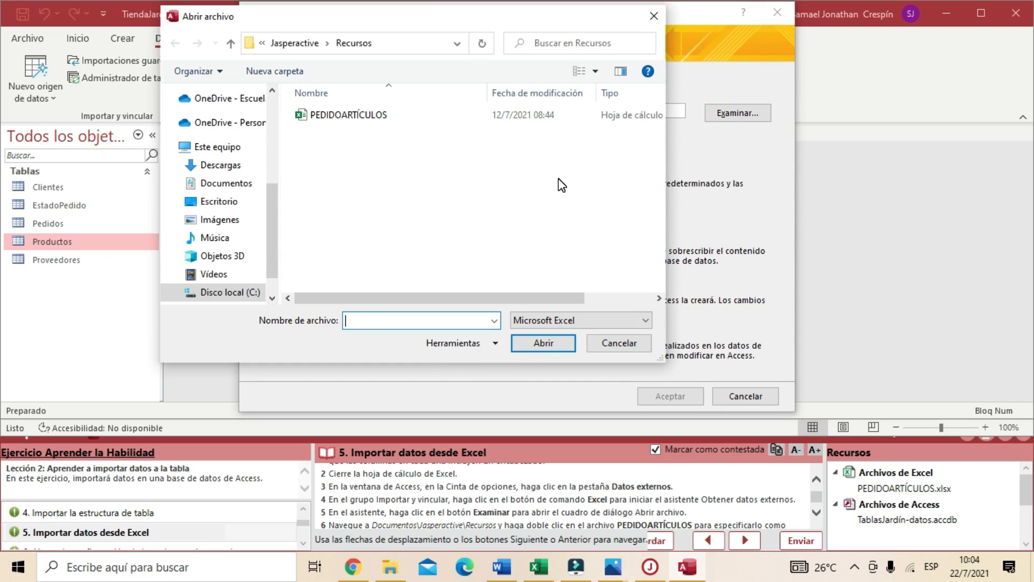
- Choose the PEDIDOARTÍCULOS workbook from Documentos\Jasperactive\Recursos as the source file for the import
{"action": "left_click_drag", "start_coordinate": [376, 20], "coordinate": [328, 33]}
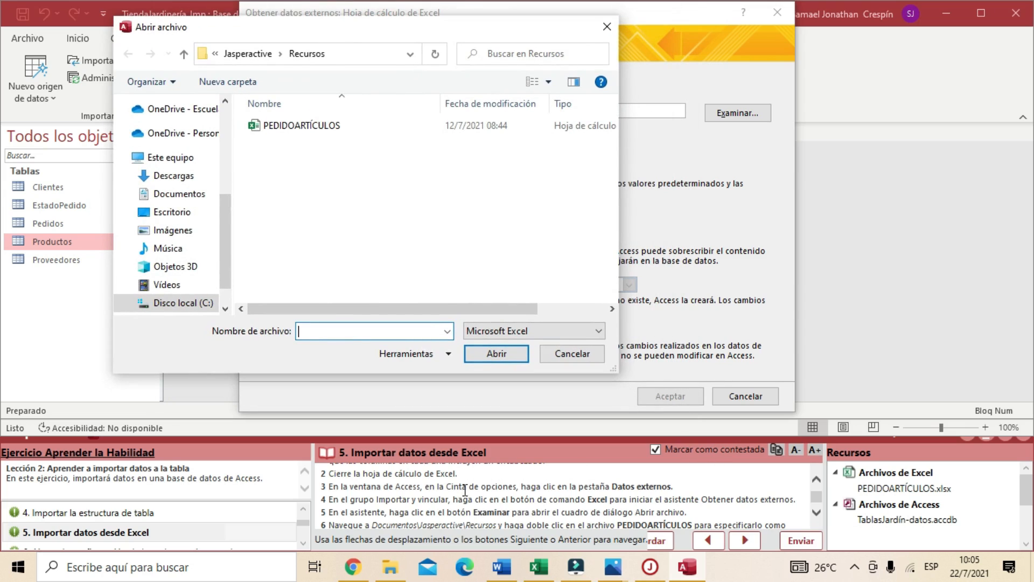
{"action": "scroll", "coordinate": [465, 490], "scroll_direction": "down", "scroll_amount": 1}
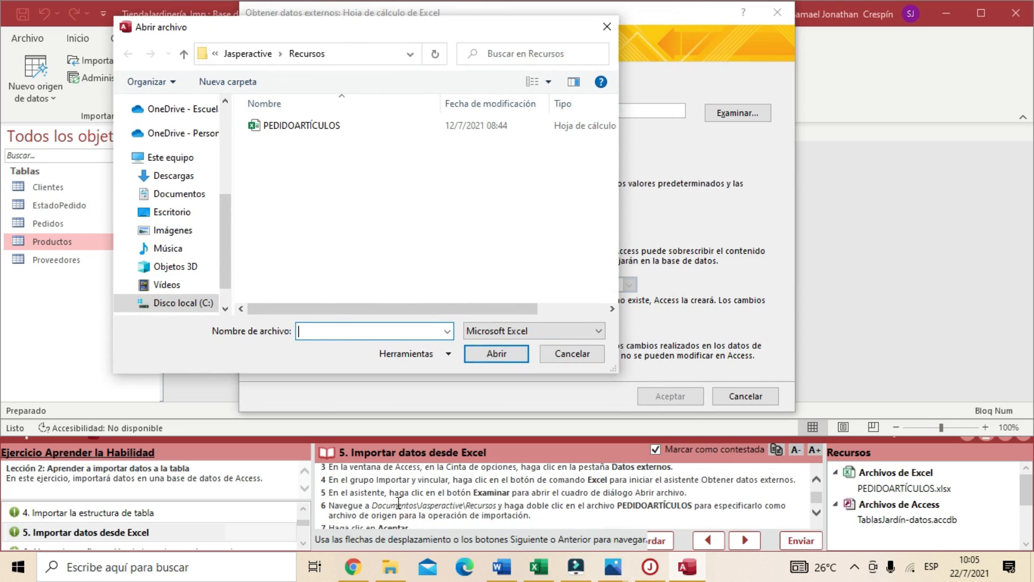
{"action": "left_click", "coordinate": [194, 193]}
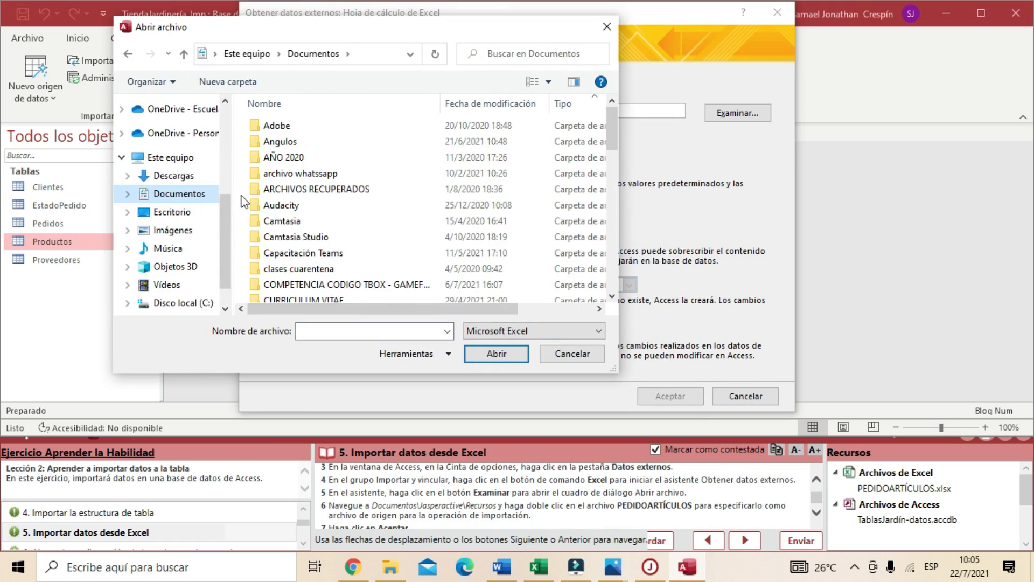
{"action": "left_click", "coordinate": [318, 253]}
{"action": "key", "text": "j"}
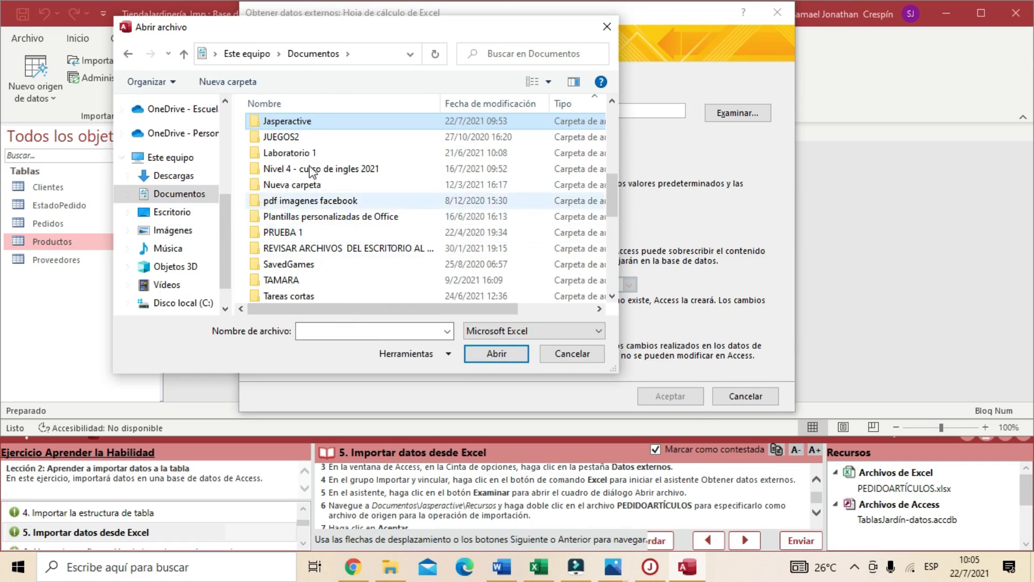
{"action": "double_click", "coordinate": [306, 124]}
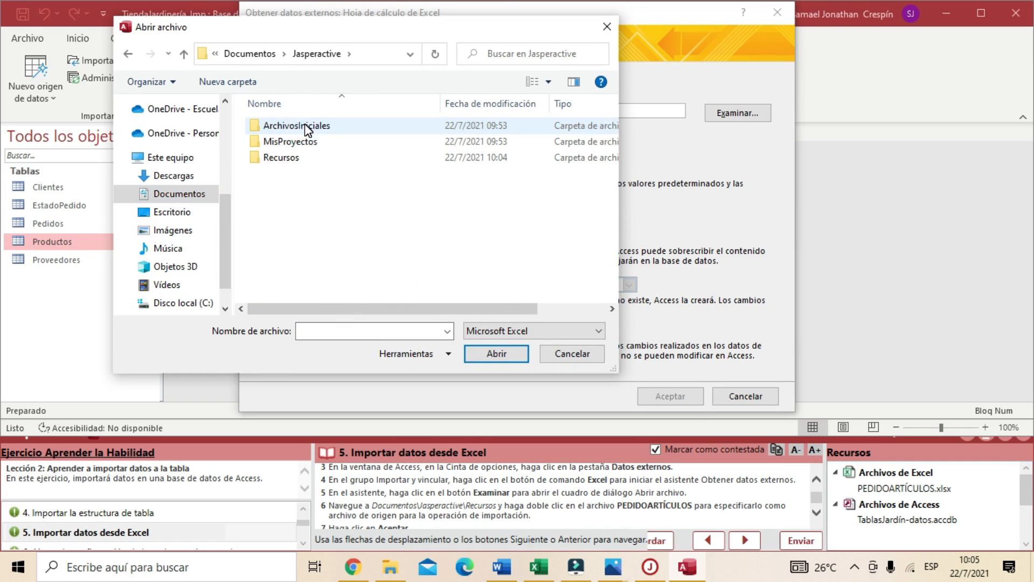
{"action": "double_click", "coordinate": [290, 157]}
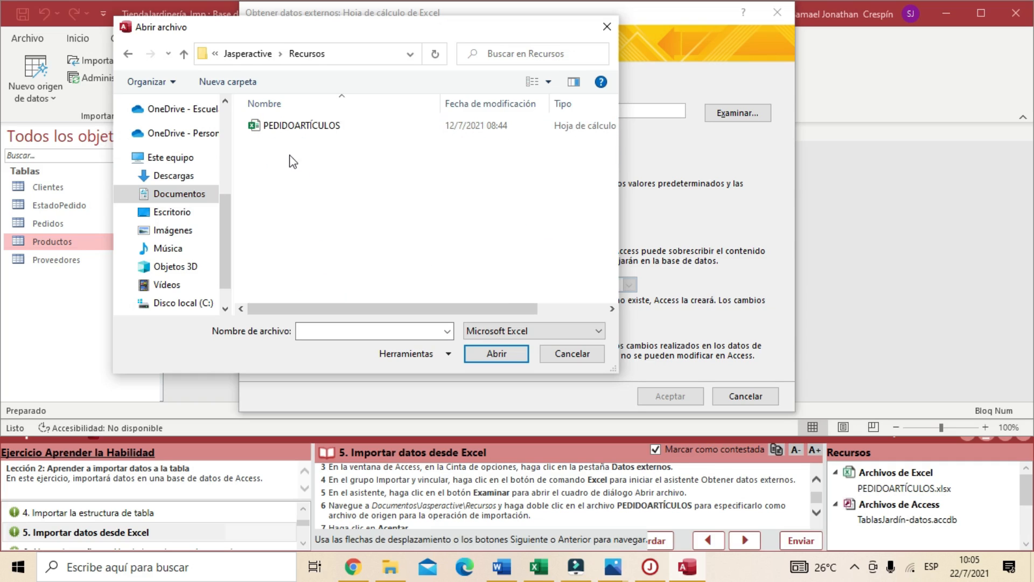
{"action": "double_click", "coordinate": [300, 128]}
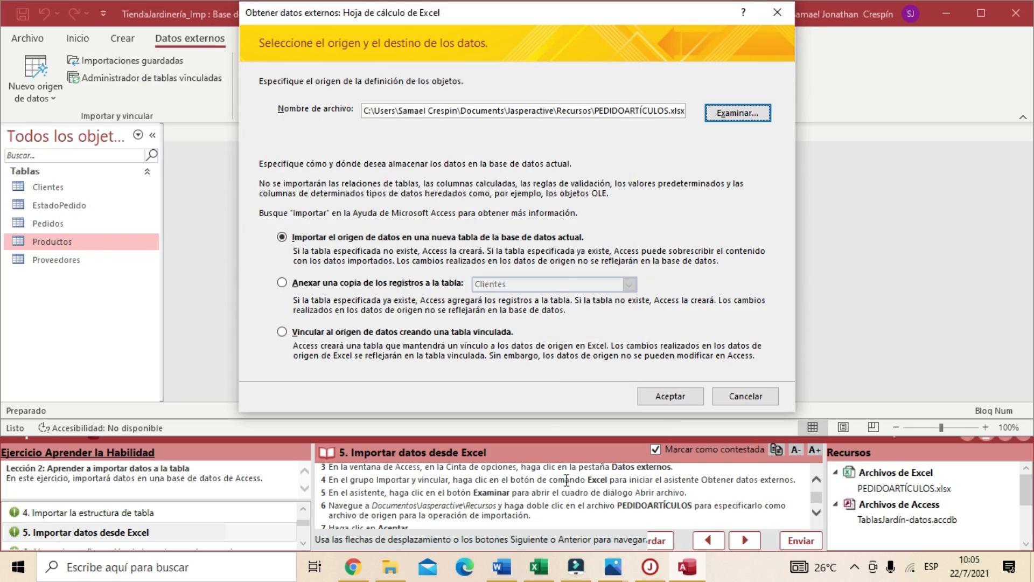
- Accept importing the source data into a new table of the current database, and advance the exercise to task 6
{"action": "scroll", "coordinate": [565, 480], "scroll_direction": "down", "scroll_amount": 1}
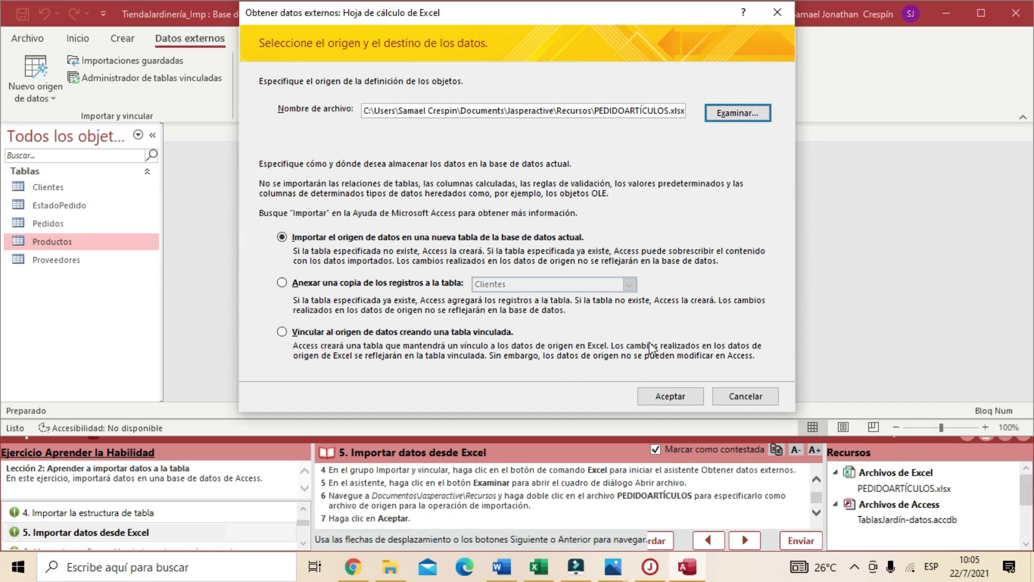
{"action": "left_click", "coordinate": [282, 237]}
{"action": "left_click", "coordinate": [685, 401]}
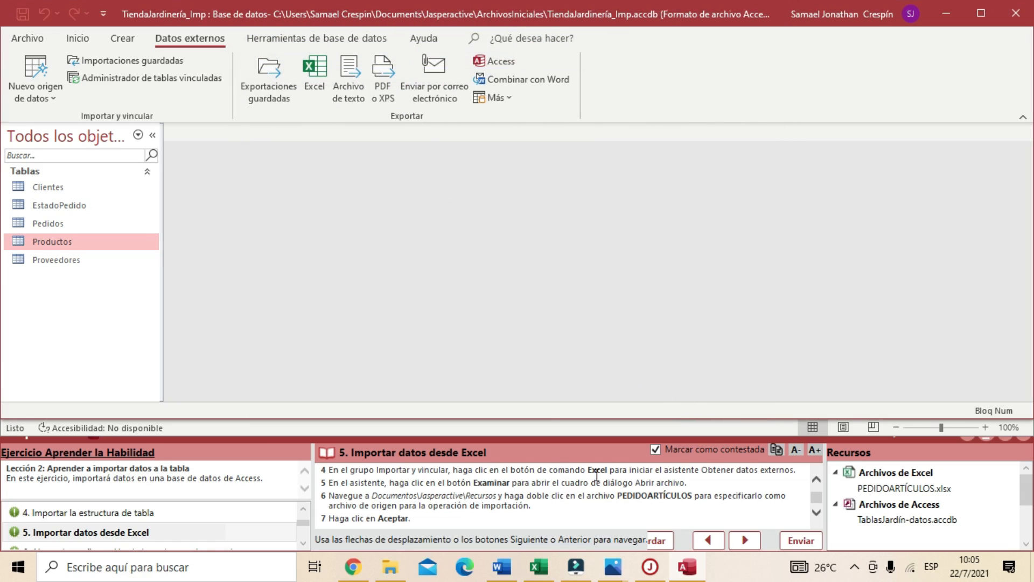
{"action": "left_click", "coordinate": [657, 450]}
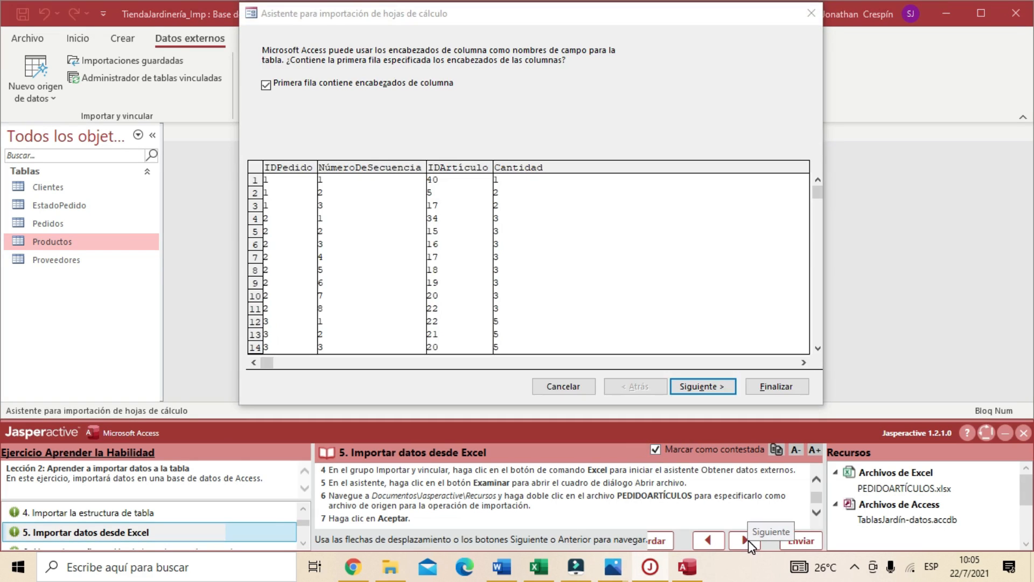
{"action": "left_click", "coordinate": [748, 541]}
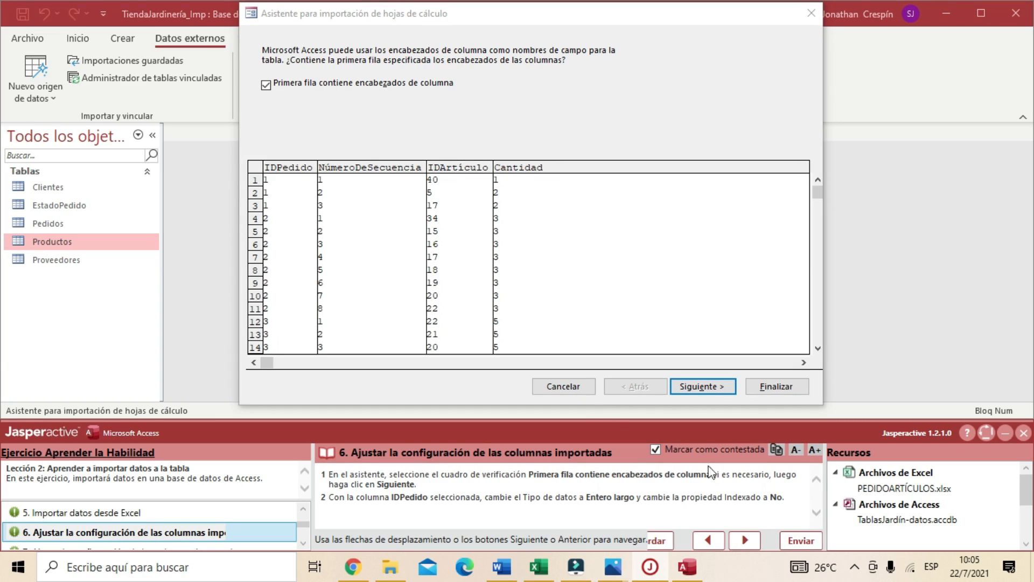
- Keep the first row set as column headings in the import wizard and continue to the field options
{"action": "left_click_drag", "start_coordinate": [482, 18], "coordinate": [509, 30]}
{"action": "left_click", "coordinate": [292, 105]}
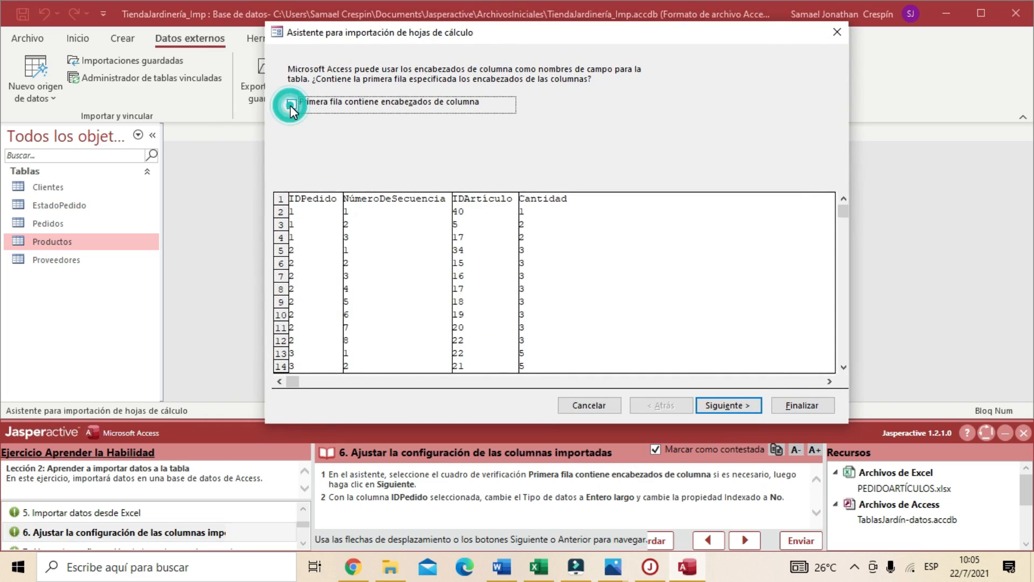
{"action": "left_click", "coordinate": [291, 105]}
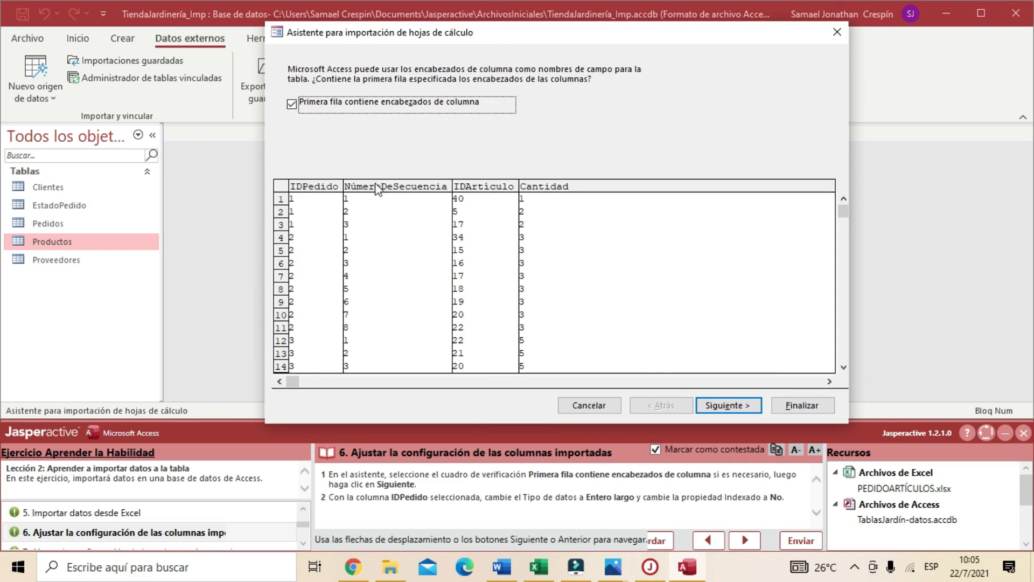
{"action": "left_click", "coordinate": [726, 405]}
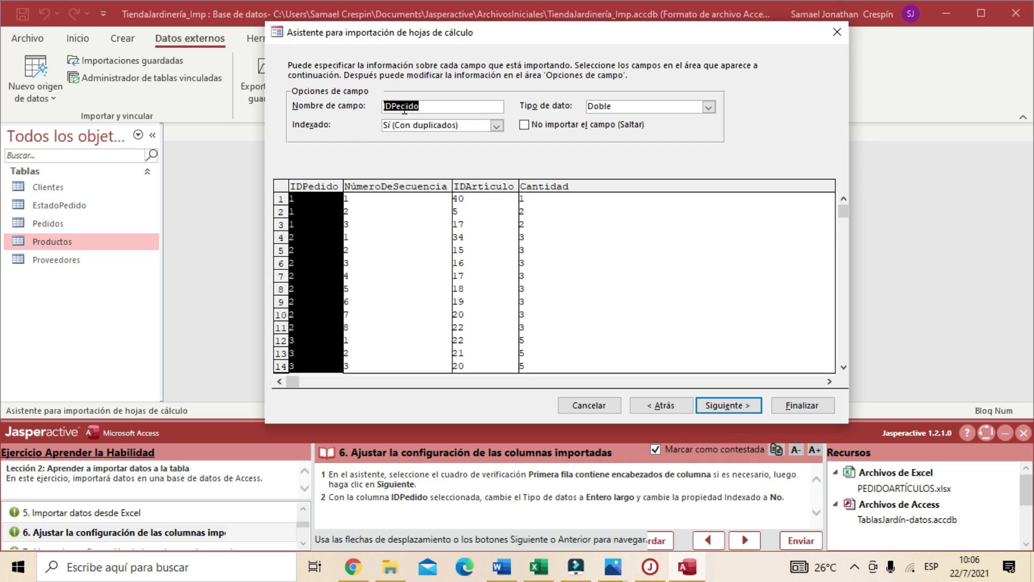
- Set the IDPedido field's data type to Entero largo and Indexado to No, and advance the exercise to task 7
{"action": "left_click", "coordinate": [709, 107]}
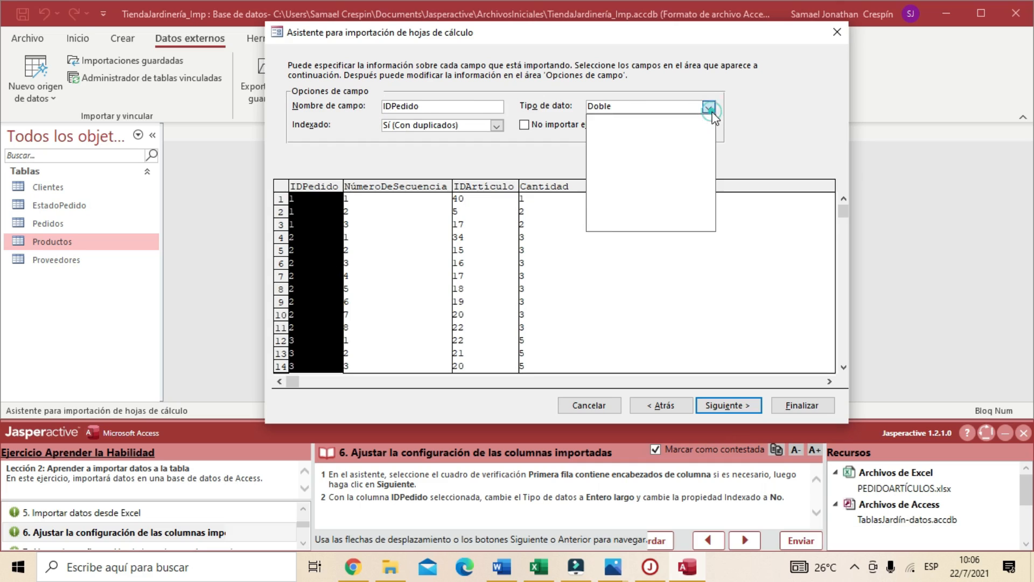
{"action": "left_click", "coordinate": [631, 151]}
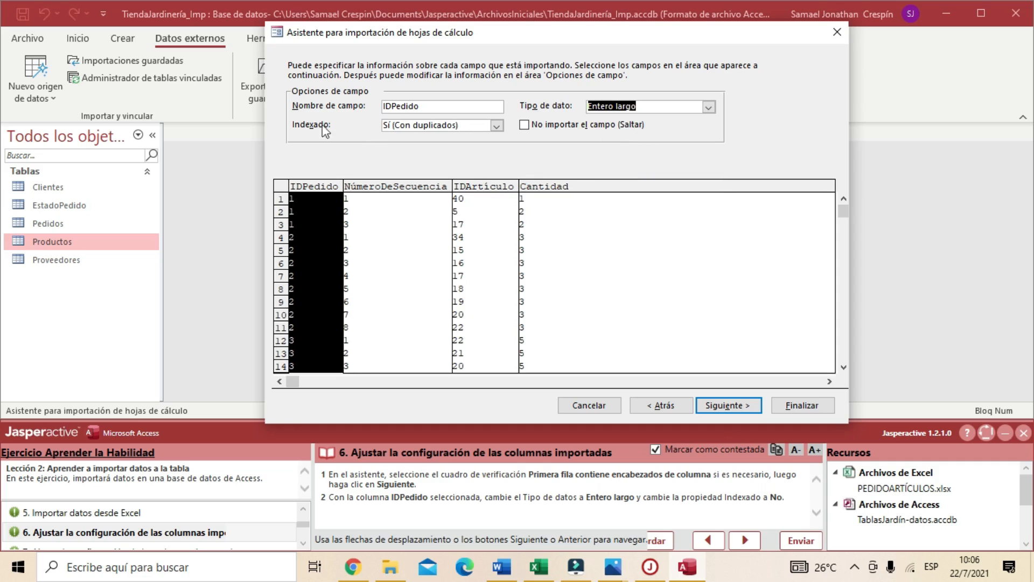
{"action": "left_click", "coordinate": [497, 125]}
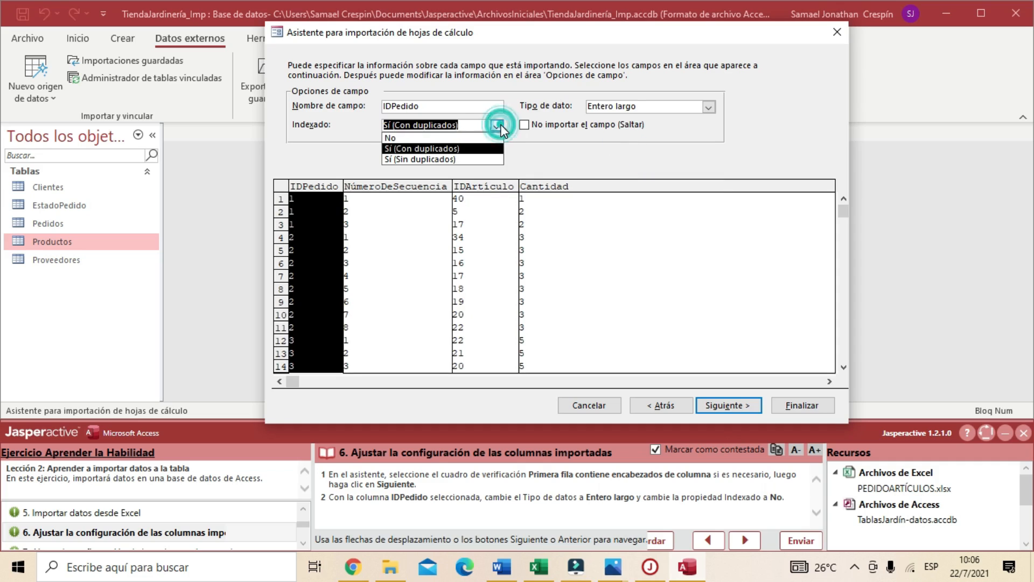
{"action": "left_click", "coordinate": [408, 139]}
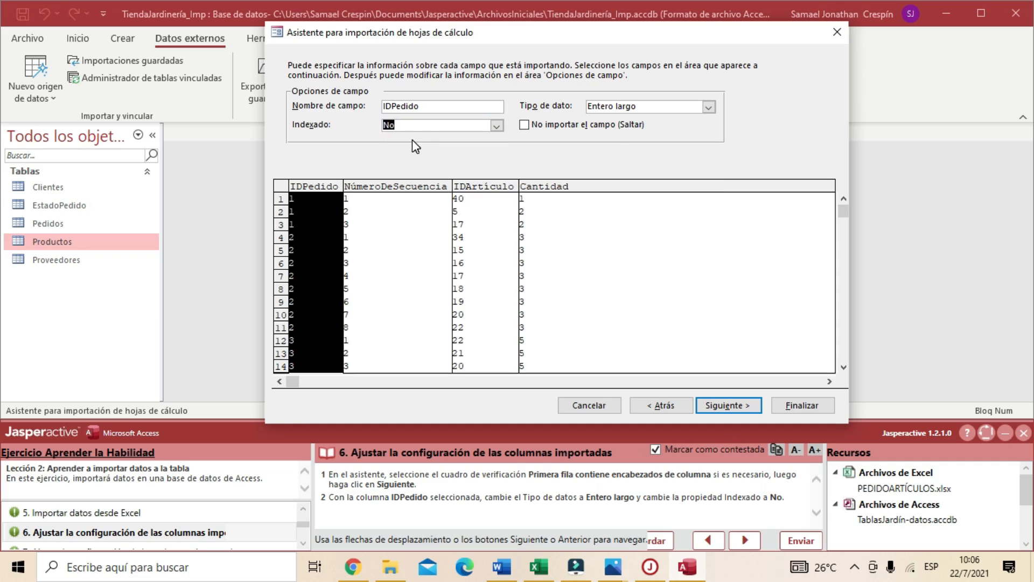
{"action": "left_click", "coordinate": [657, 448]}
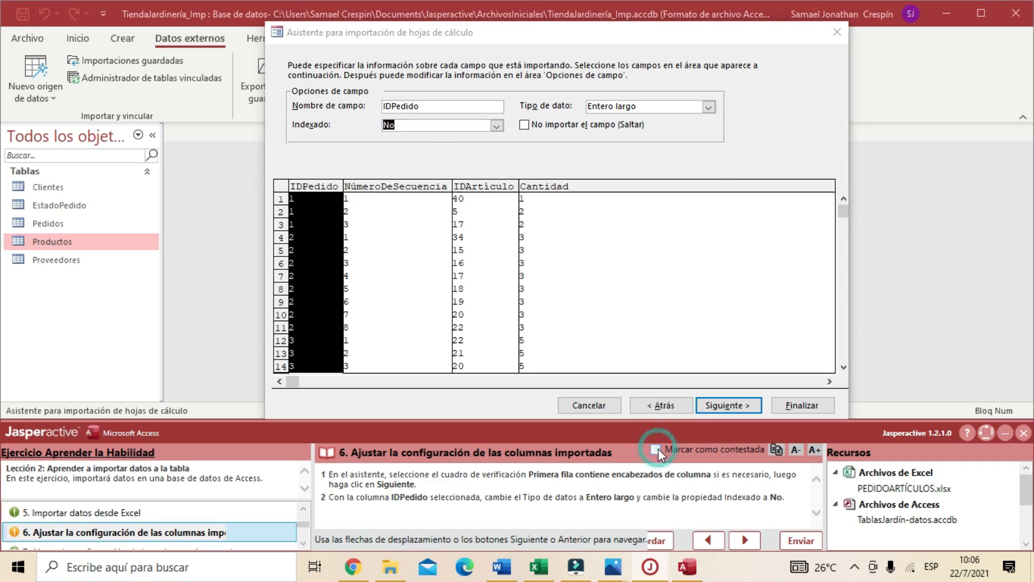
{"action": "left_click", "coordinate": [746, 541]}
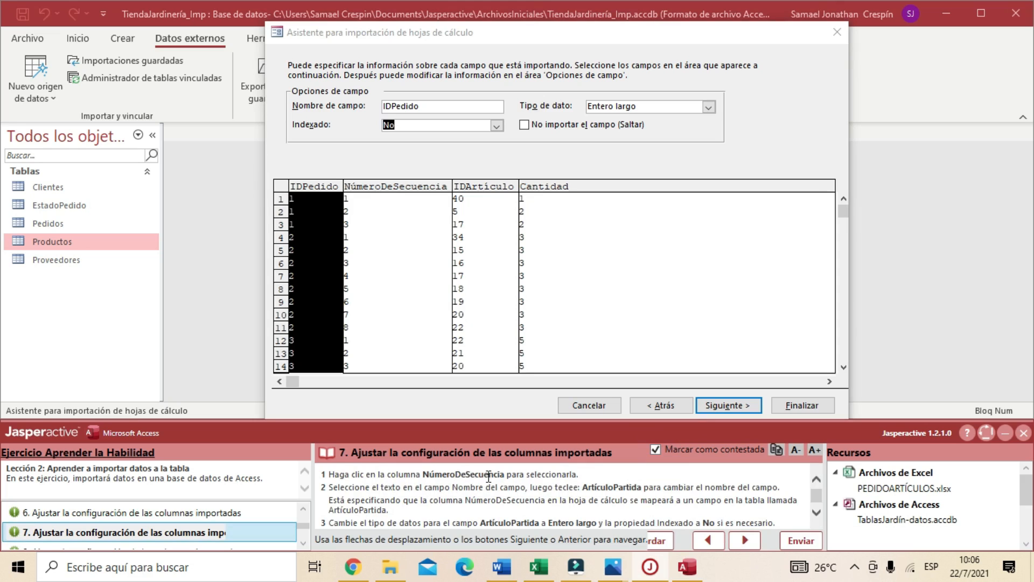
- Rename the NúmeroDeSecuencia field as ArtículoPartida
{"action": "left_click", "coordinate": [388, 193]}
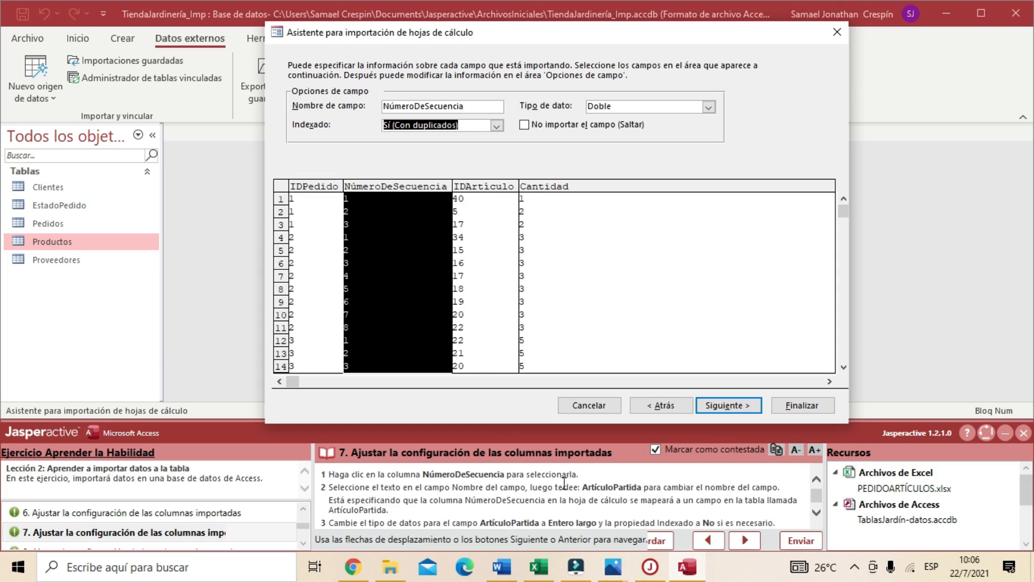
{"action": "left_click_drag", "start_coordinate": [583, 487], "coordinate": [639, 485]}
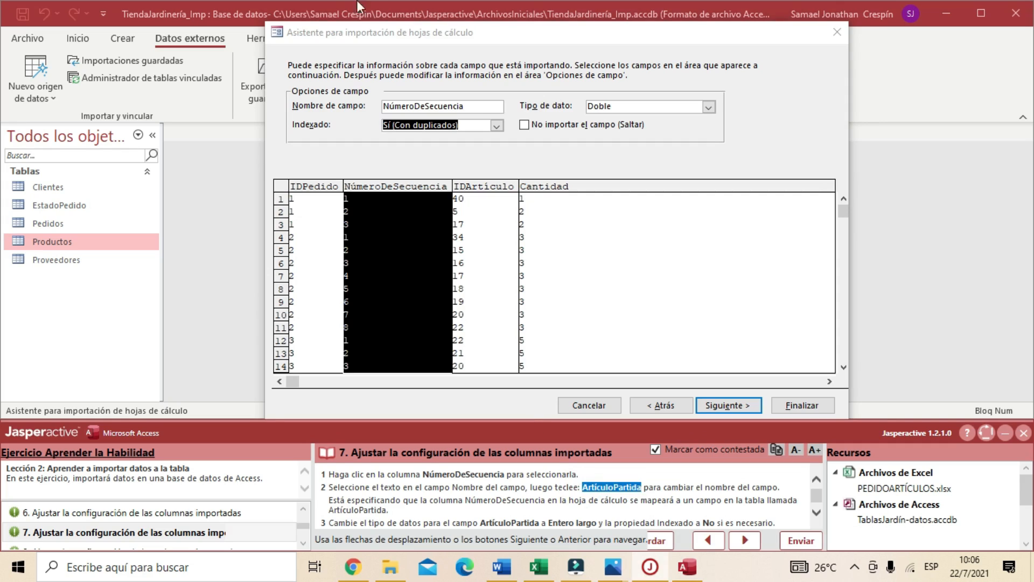
{"action": "left_click", "coordinate": [463, 107]}
{"action": "double_click", "coordinate": [466, 106]}
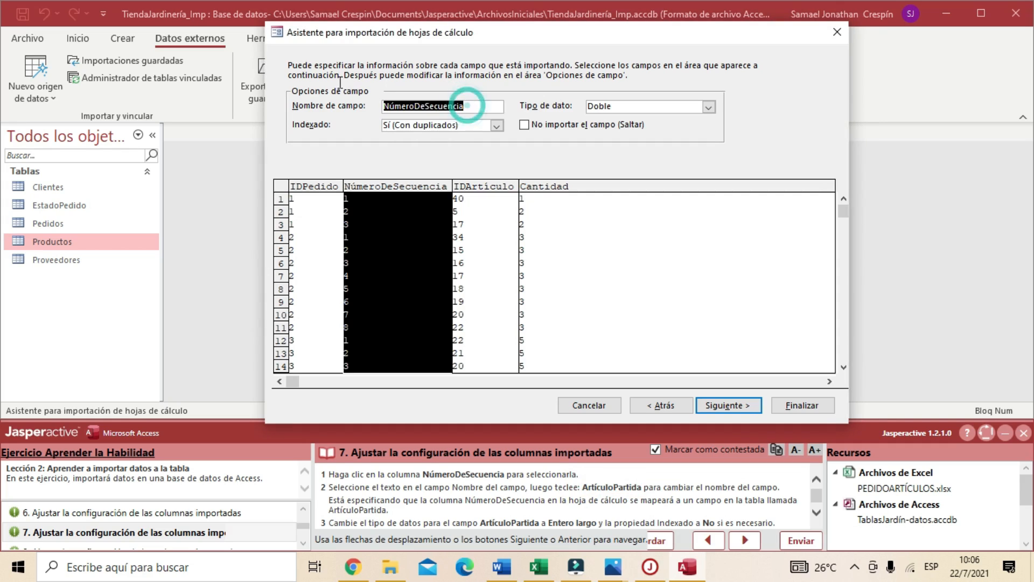
{"action": "type", "text": "ArtículoPartida"}
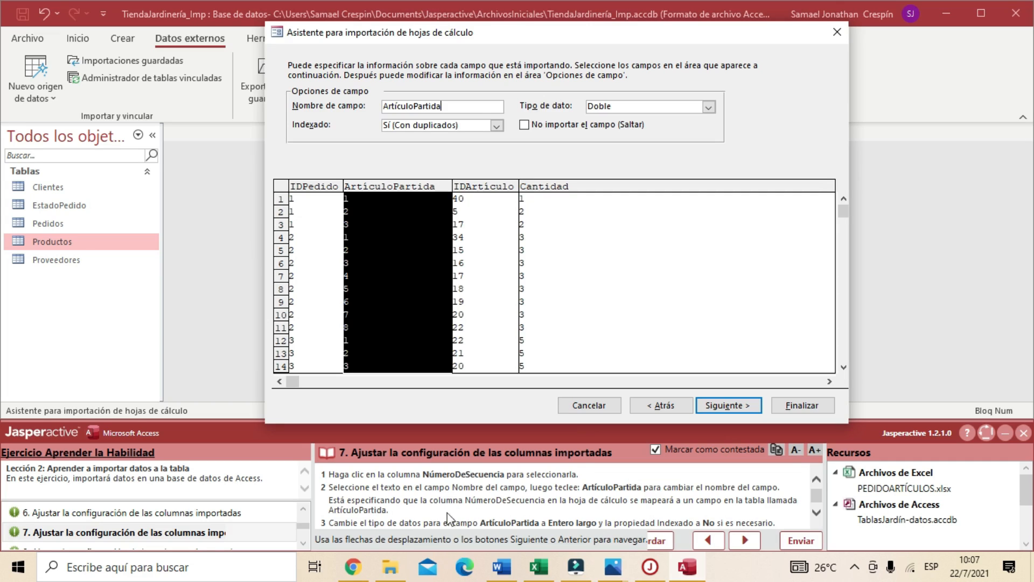
- Set the ArtículoPartida field's data type to Entero largo and its Indexado property to No
{"action": "scroll", "coordinate": [375, 529], "scroll_direction": "down", "scroll_amount": 1}
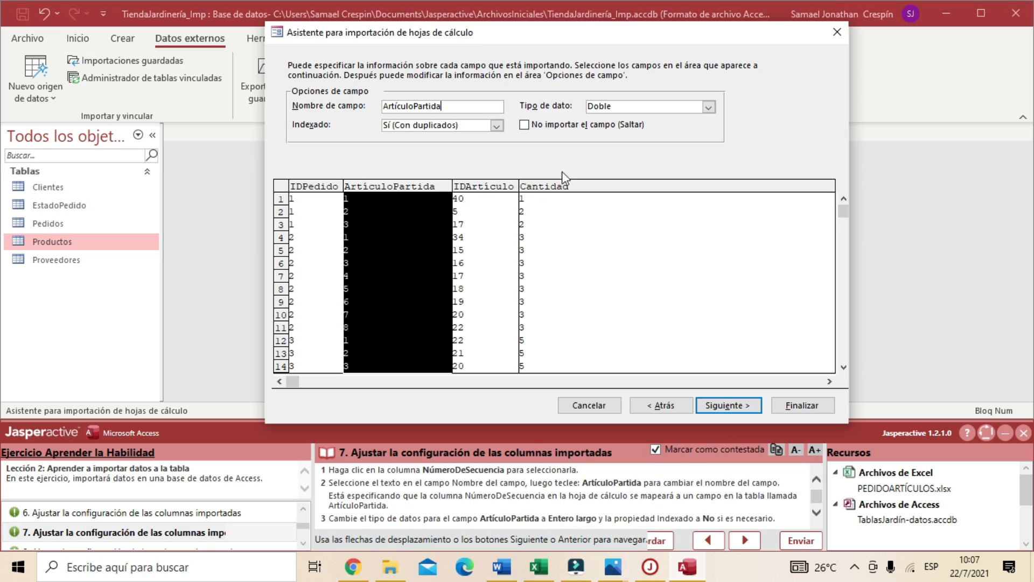
{"action": "left_click", "coordinate": [709, 106]}
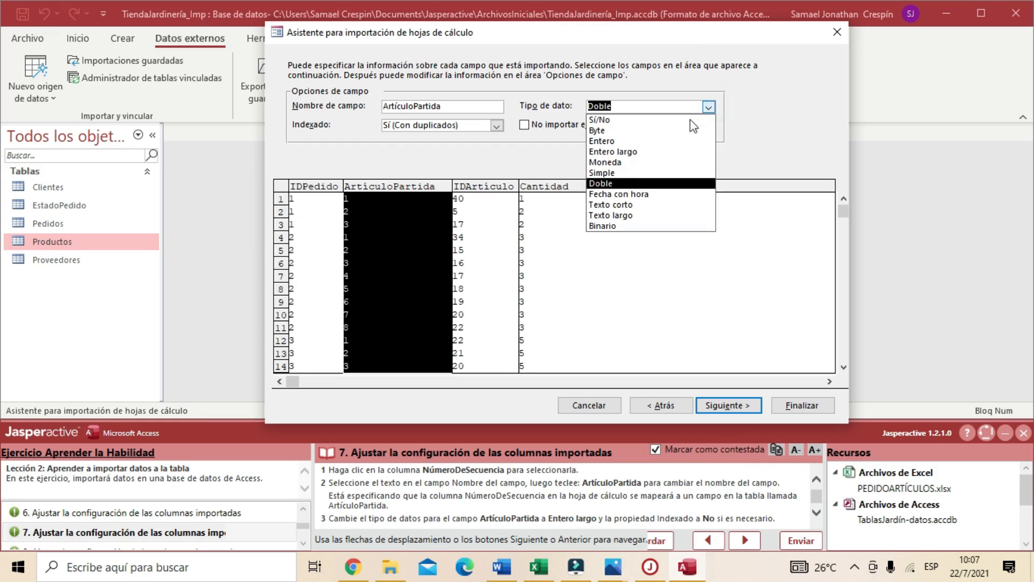
{"action": "left_click", "coordinate": [632, 151]}
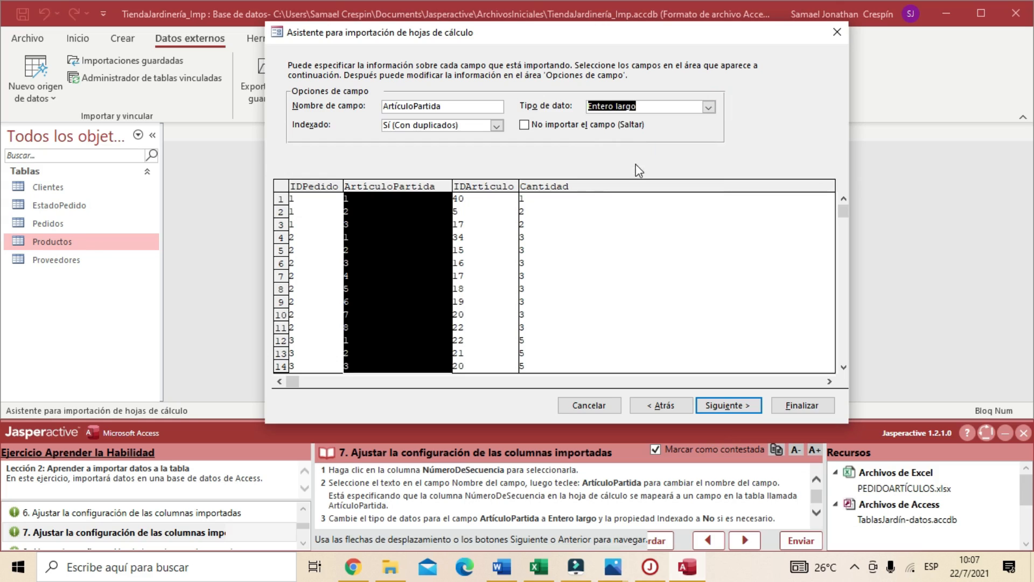
{"action": "left_click", "coordinate": [496, 125]}
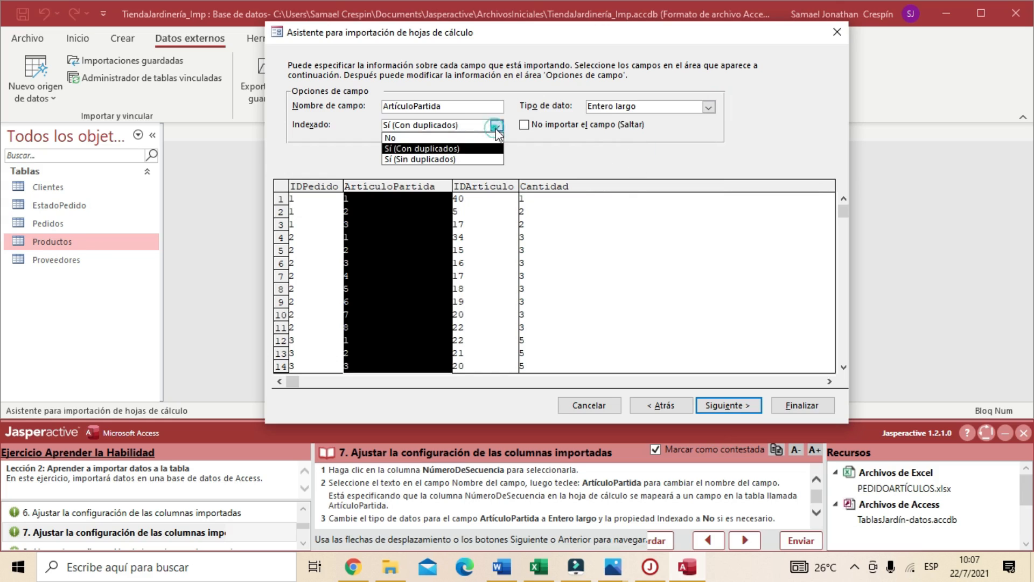
{"action": "left_click", "coordinate": [419, 154]}
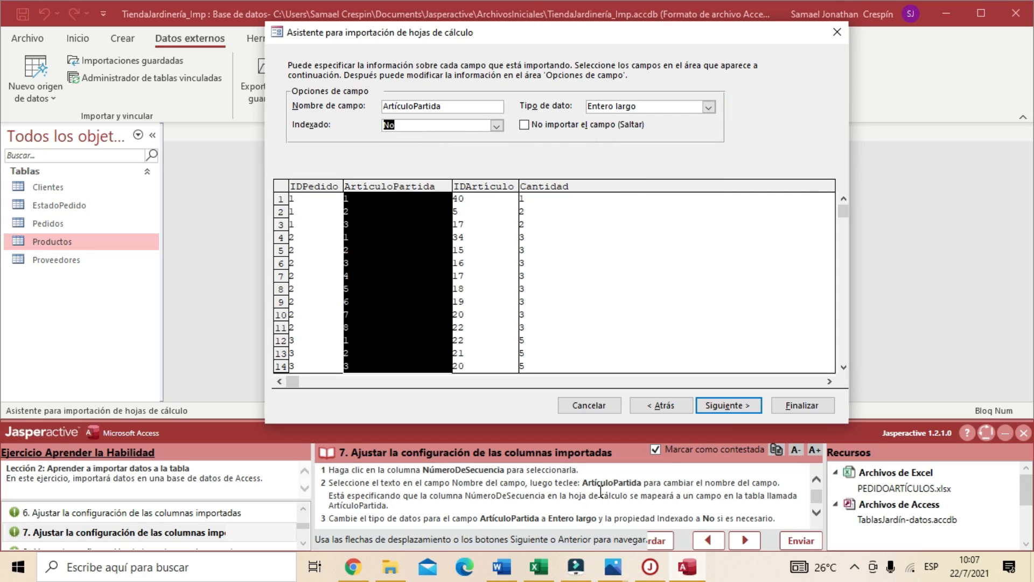
- Leave task 7 marked as answered and advance the exercise to task 8
{"action": "left_click", "coordinate": [659, 448]}
{"action": "left_click", "coordinate": [659, 449]}
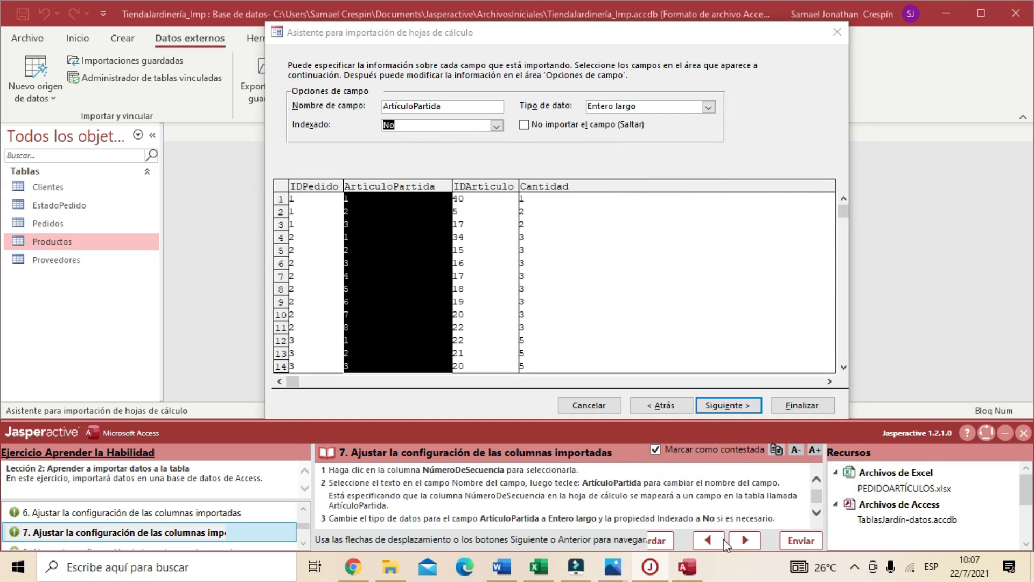
{"action": "left_click", "coordinate": [746, 541]}
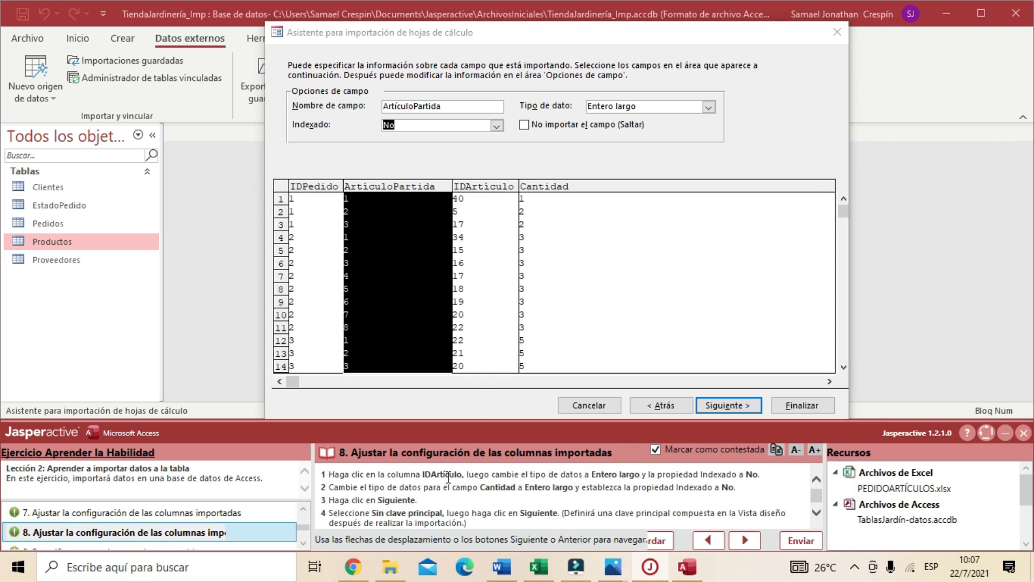
- Set the IDArtículo field's data type to Entero largo and its Indexado property to No
{"action": "left_click", "coordinate": [484, 186]}
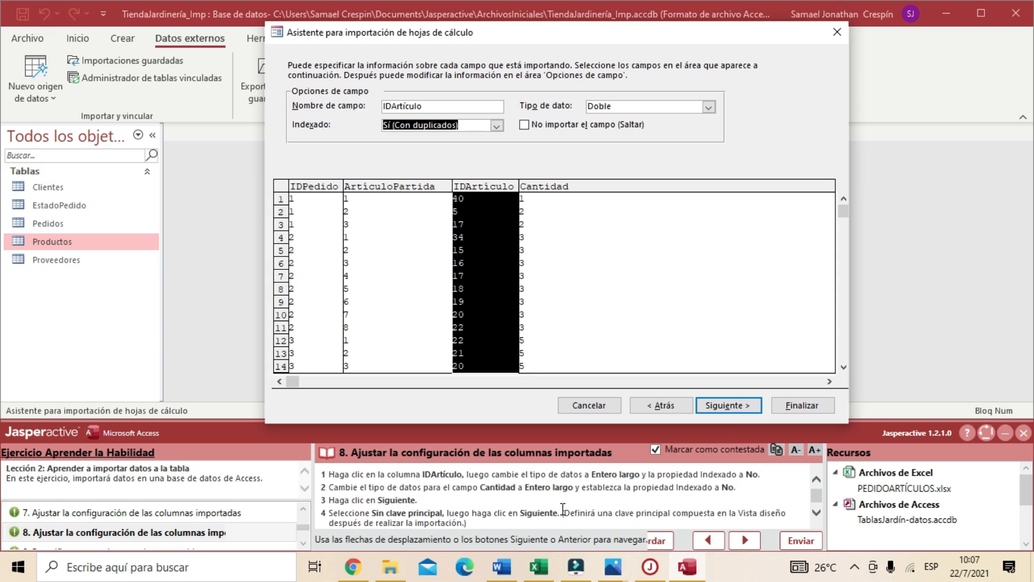
{"action": "left_click", "coordinate": [709, 107]}
{"action": "left_click", "coordinate": [633, 151]}
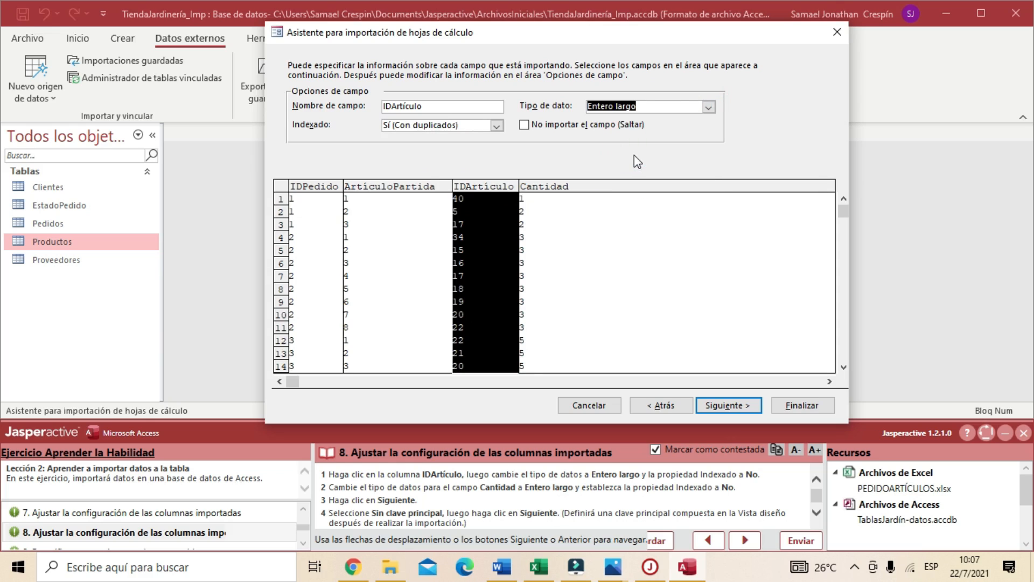
{"action": "left_click", "coordinate": [495, 125]}
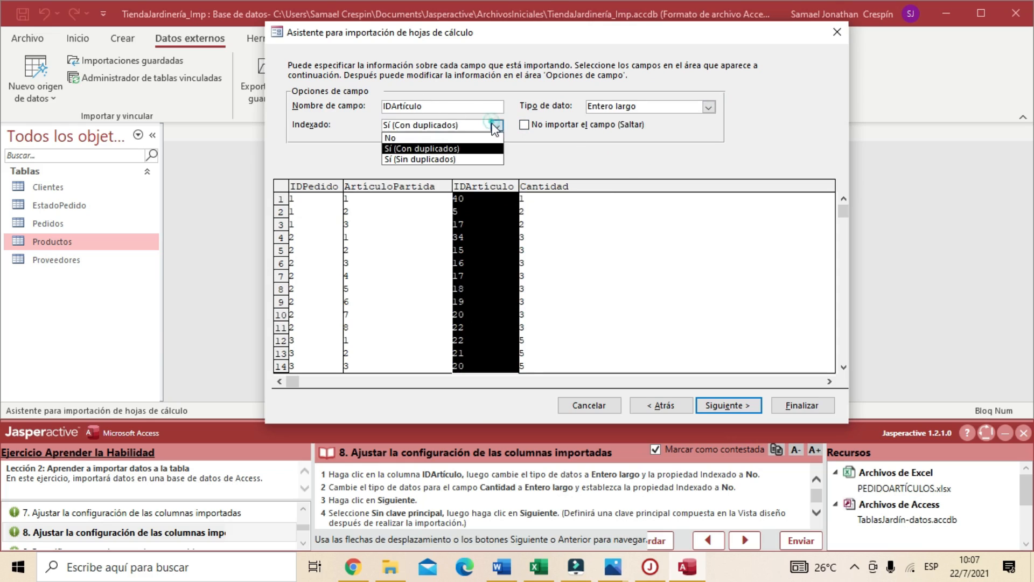
{"action": "left_click", "coordinate": [423, 138]}
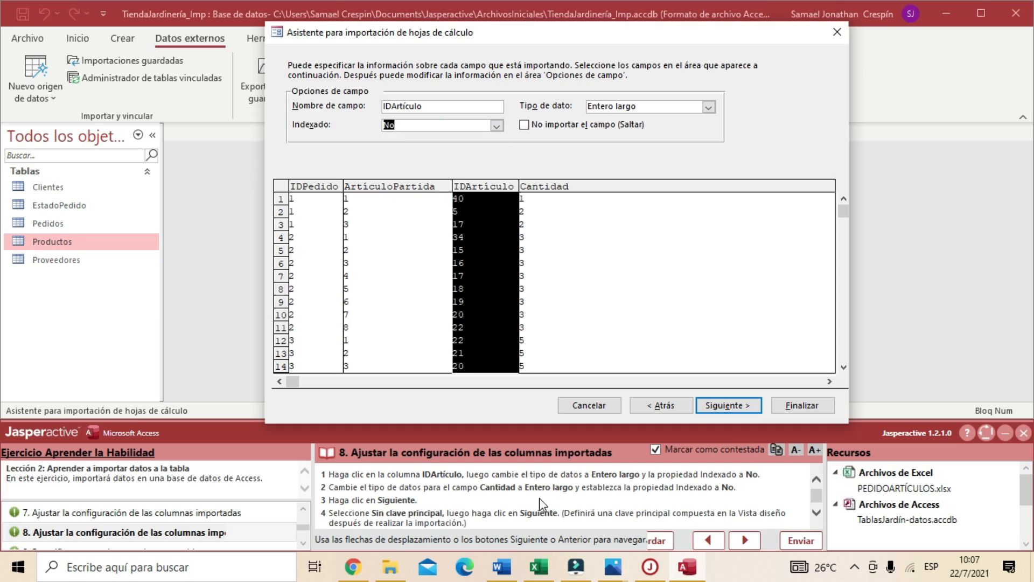
- Set the Cantidad field's data type to Entero largo and its Indexado property to No
{"action": "left_click", "coordinate": [560, 187]}
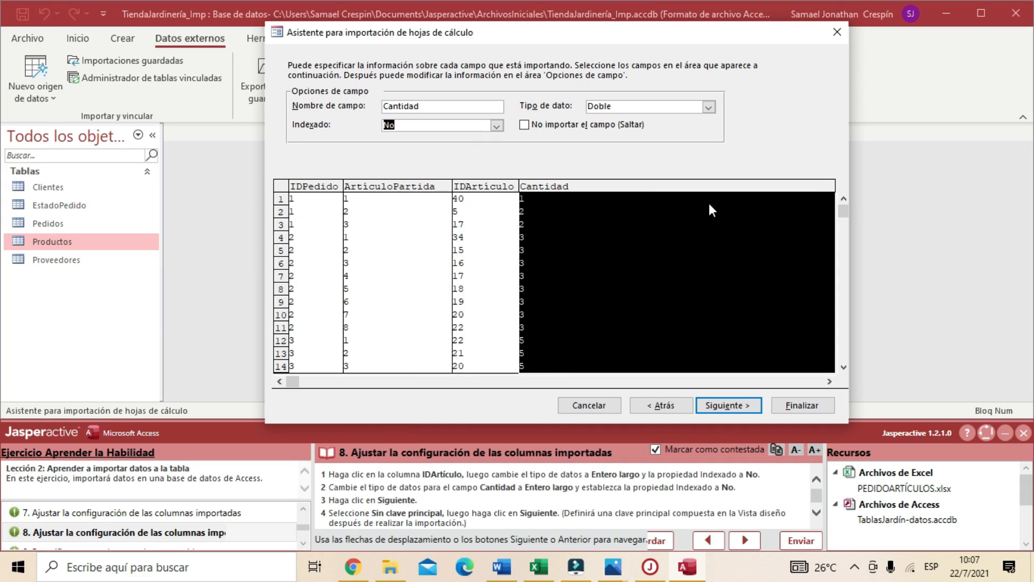
{"action": "left_click", "coordinate": [709, 107]}
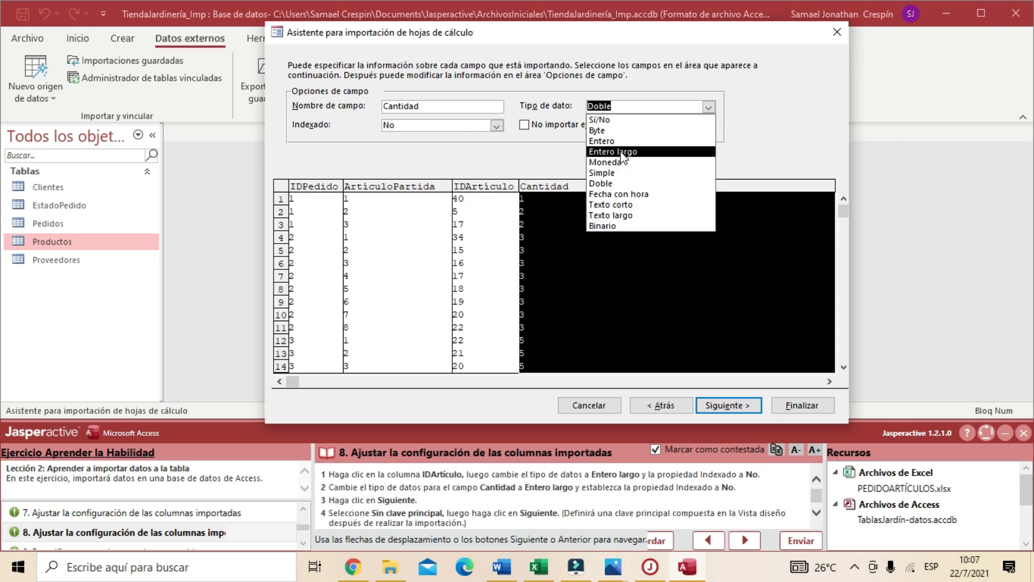
{"action": "left_click", "coordinate": [625, 142]}
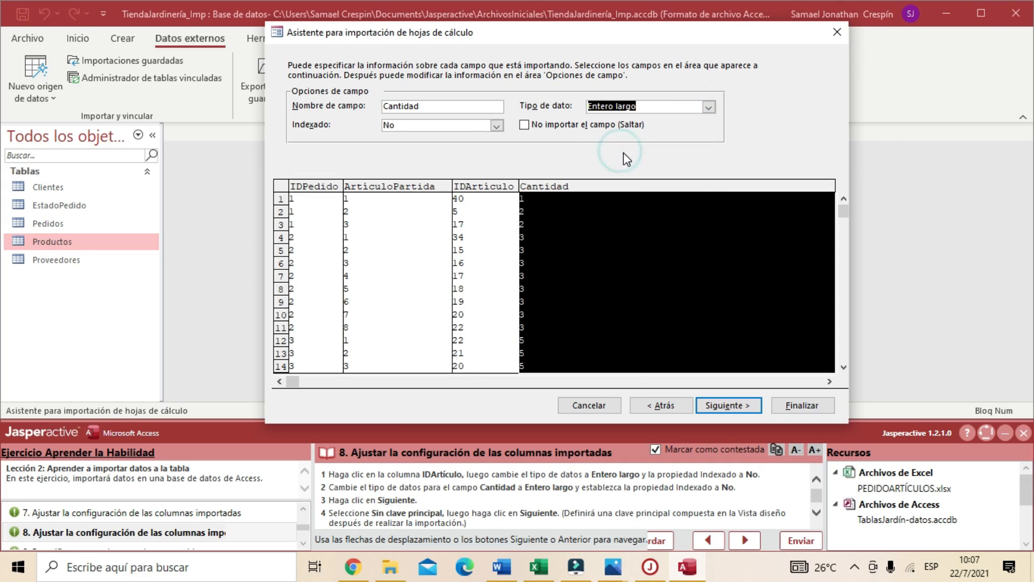
{"action": "left_click", "coordinate": [496, 125]}
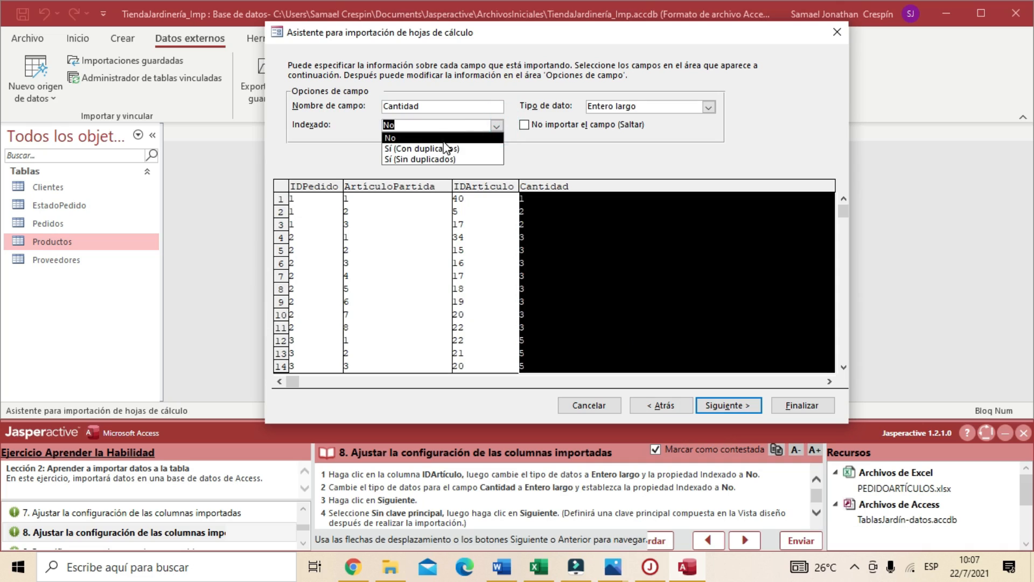
{"action": "left_click", "coordinate": [443, 139]}
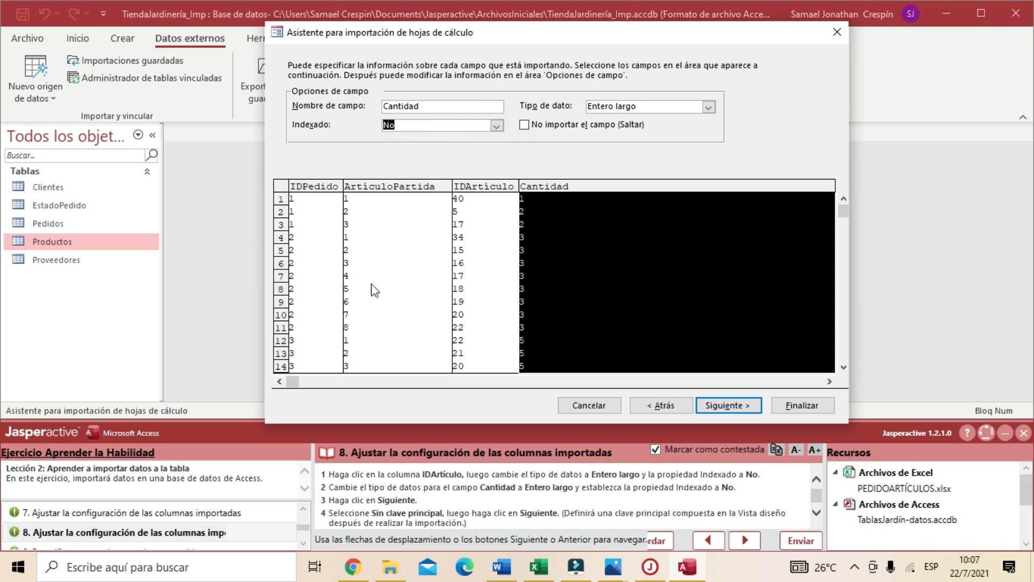
- Choose Sin clave principal for the new table and continue to the final page of the import wizard
{"action": "left_click", "coordinate": [725, 410]}
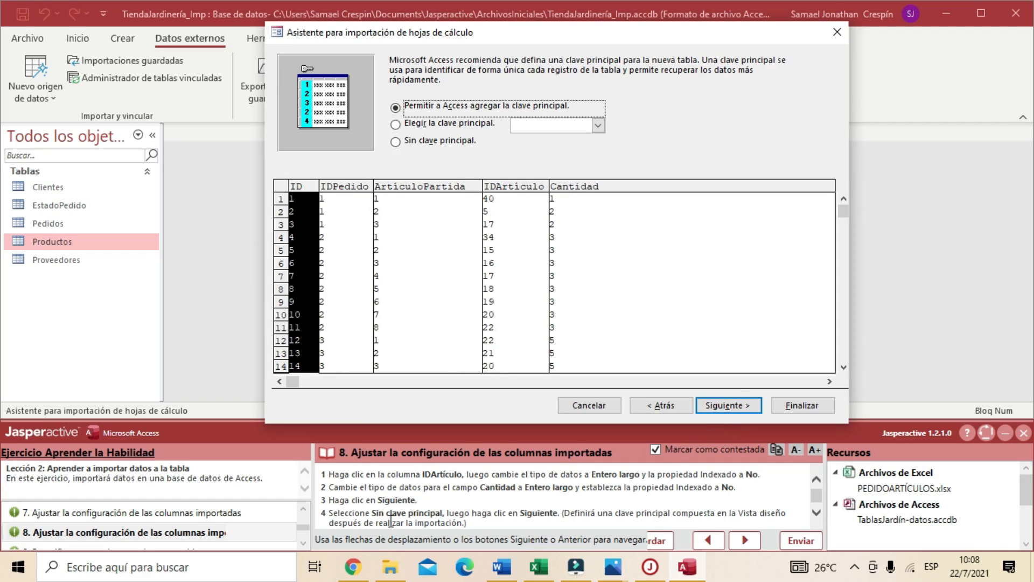
{"action": "left_click", "coordinate": [397, 142]}
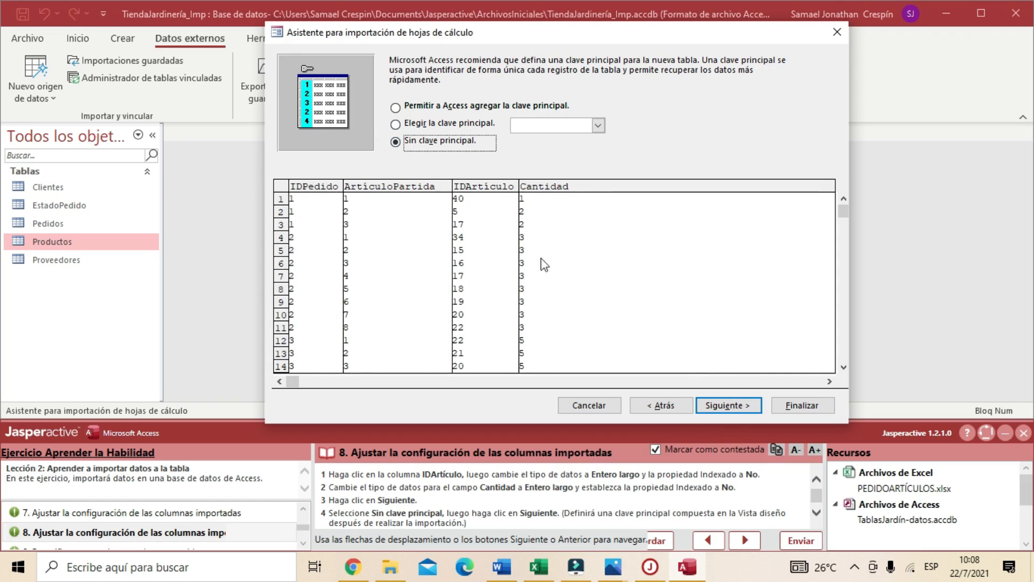
{"action": "left_click", "coordinate": [733, 406]}
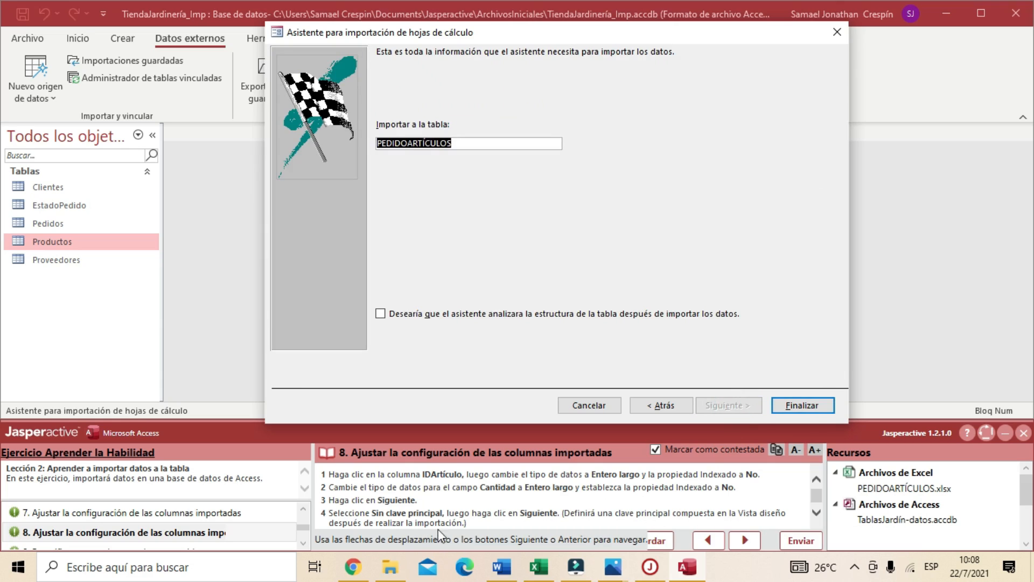
- Leave task 8 marked as answered and advance the exercise to task 9
{"action": "scroll", "coordinate": [686, 517], "scroll_direction": "down", "scroll_amount": 1}
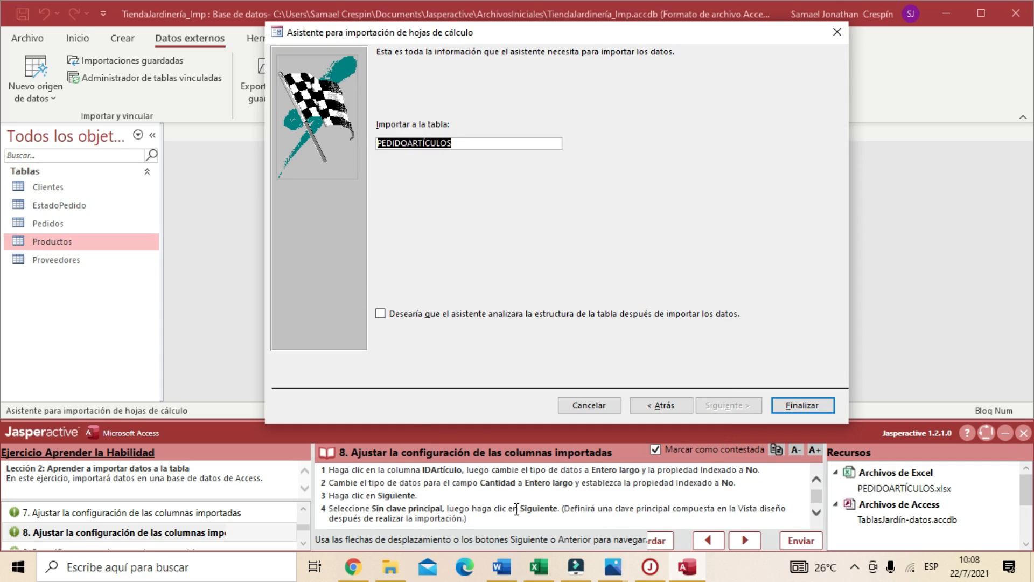
{"action": "left_click", "coordinate": [656, 449]}
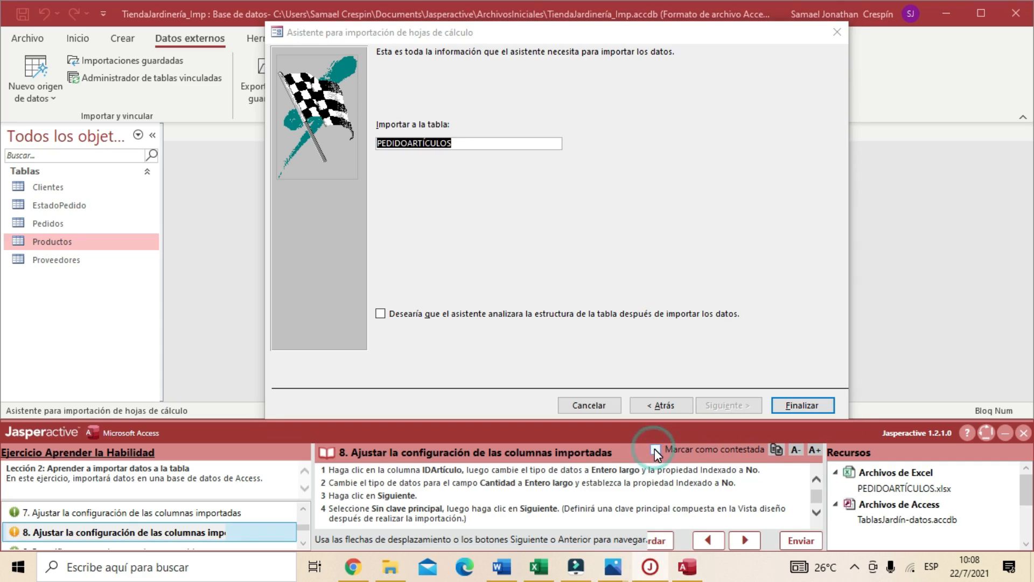
{"action": "left_click", "coordinate": [745, 540]}
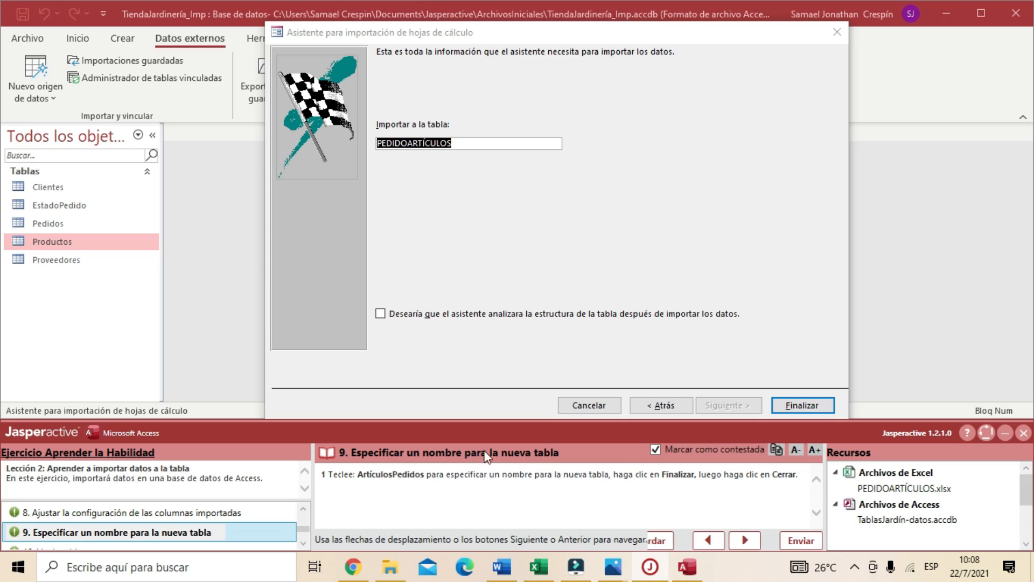
- Name the destination table ArtículosPedidos and finish the spreadsheet import
{"action": "left_click_drag", "start_coordinate": [359, 477], "coordinate": [426, 480]}
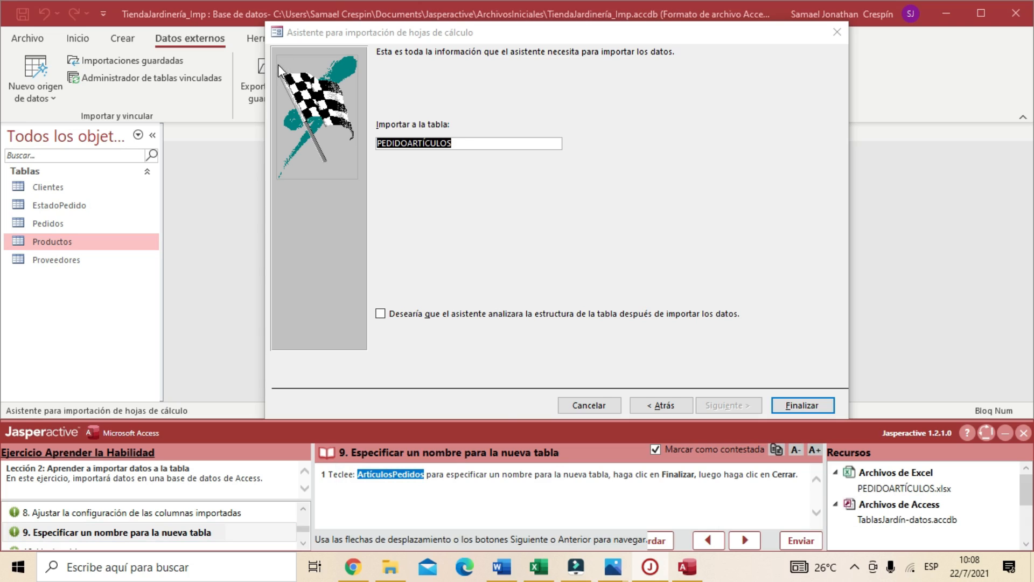
{"action": "left_click", "coordinate": [463, 142]}
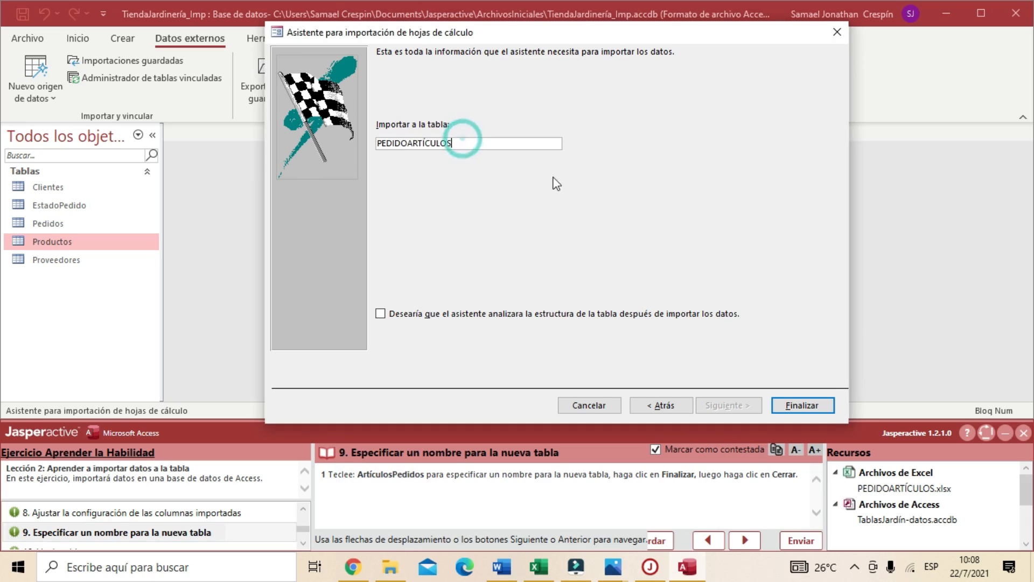
{"action": "key", "text": "BackSpace"}
{"action": "key", "text": "BackSpace"}
{"action": "key", "text": "BackSpace"}
{"action": "key", "text": "BackSpace"}
{"action": "key", "text": "BackSpace"}
{"action": "key", "text": "BackSpace"}
{"action": "key", "text": "BackSpace"}
{"action": "key", "text": "BackSpace"}
{"action": "key", "text": "BackSpace"}
{"action": "key", "text": "BackSpace"}
{"action": "key", "text": "BackSpace"}
{"action": "key", "text": "BackSpace"}
{"action": "key", "text": "BackSpace"}
{"action": "key", "text": "BackSpace"}
{"action": "key", "text": "BackSpace"}
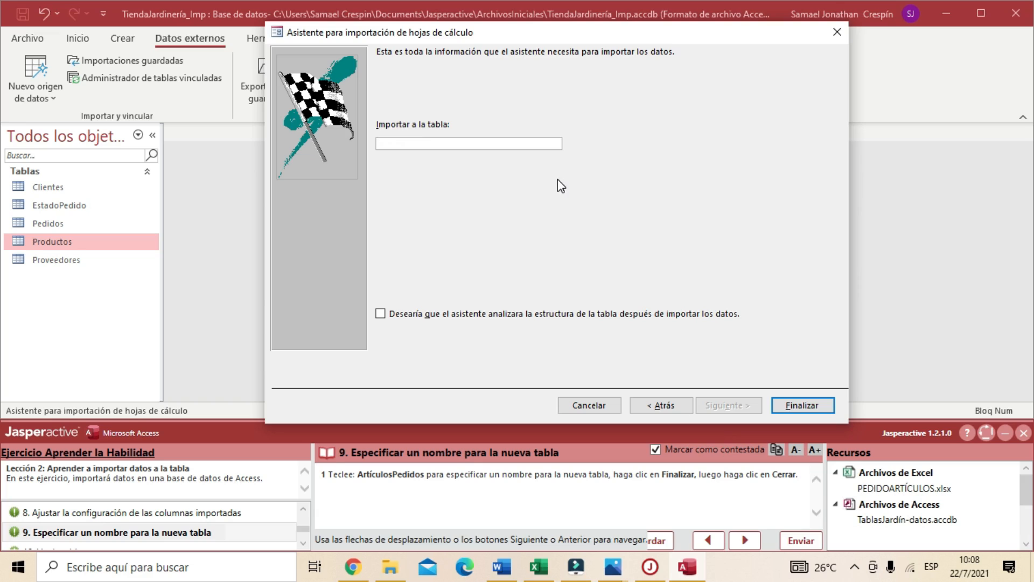
{"action": "type", "text": "ArtículosPedidos"}
{"action": "left_click", "coordinate": [804, 405]}
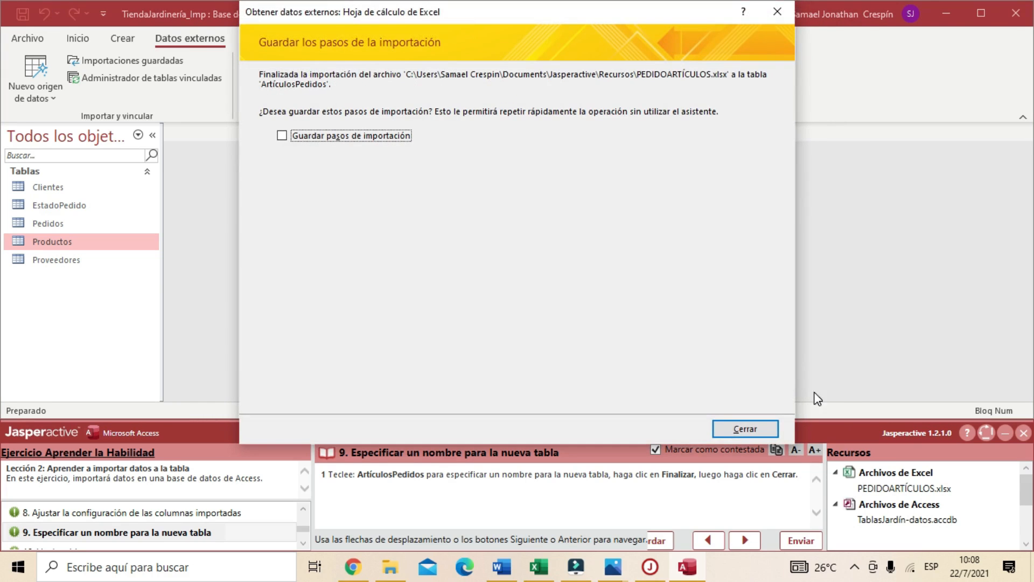
- Leave task 9 marked as answered and advance the exercise to task 10
{"action": "left_click", "coordinate": [655, 449]}
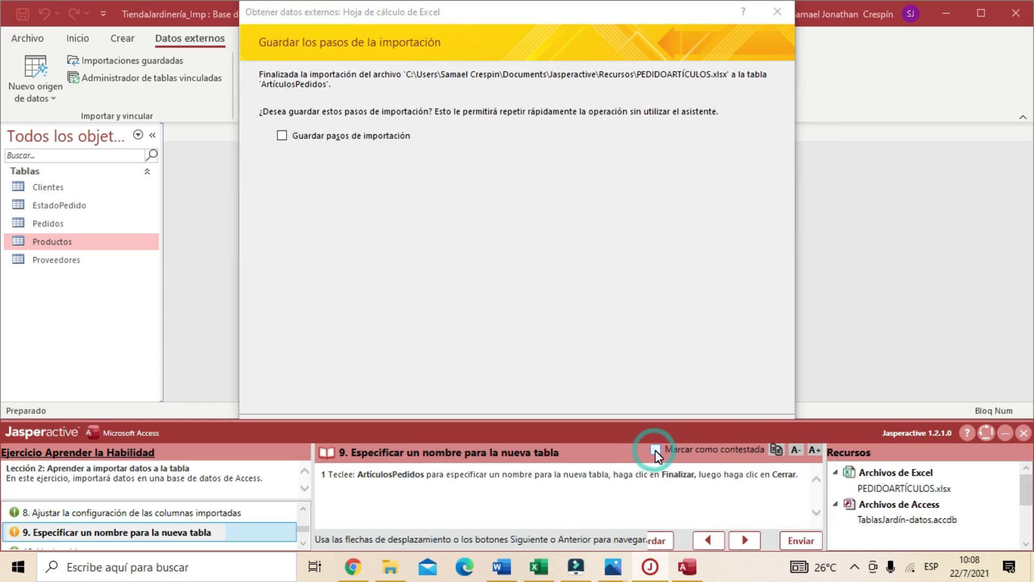
{"action": "left_click", "coordinate": [656, 451]}
{"action": "left_click", "coordinate": [746, 541]}
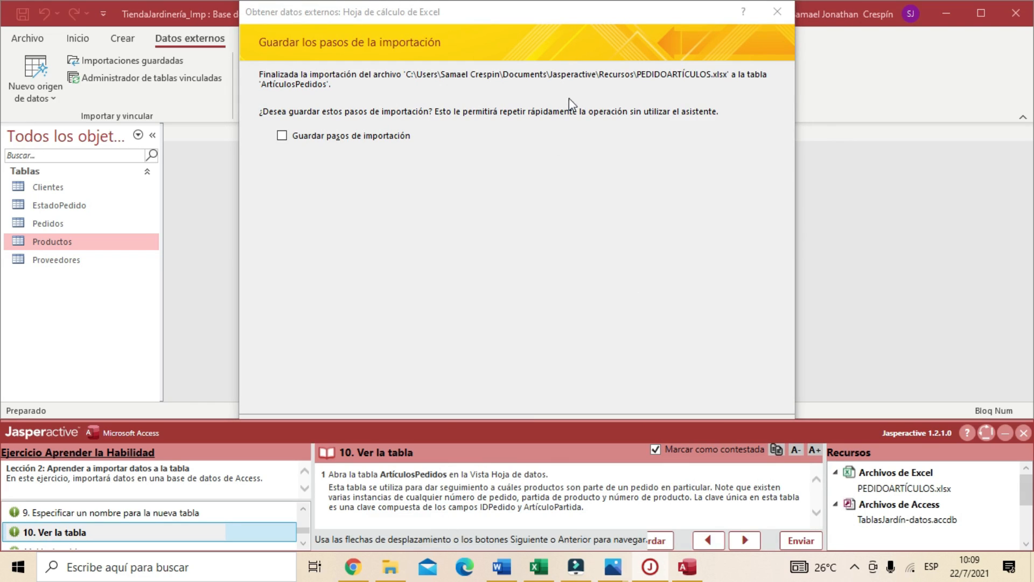
- Close the import dialog without saving the import steps and open the ArtículosPedidos table in Datasheet view
{"action": "left_click", "coordinate": [758, 428]}
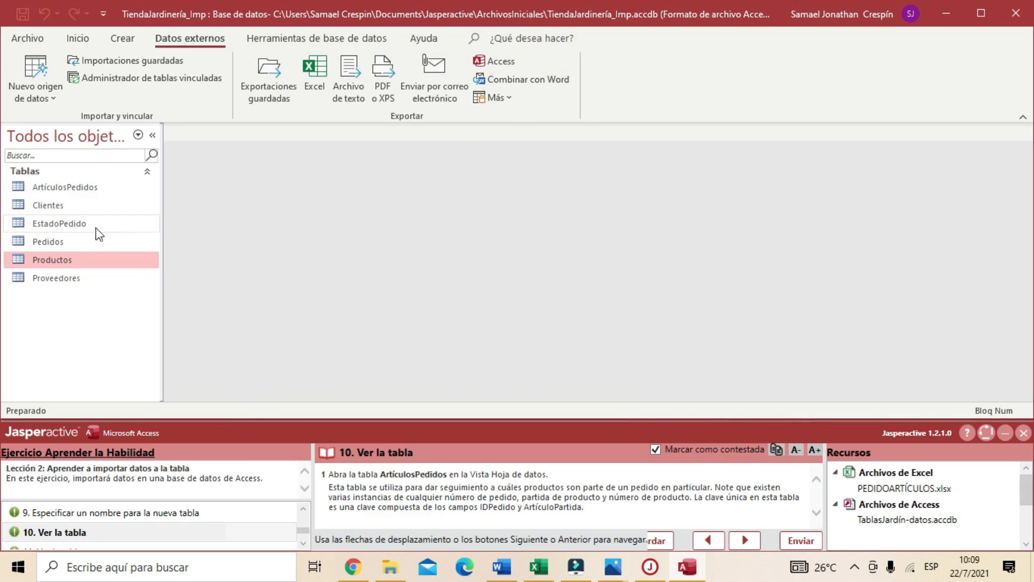
{"action": "left_click", "coordinate": [69, 189]}
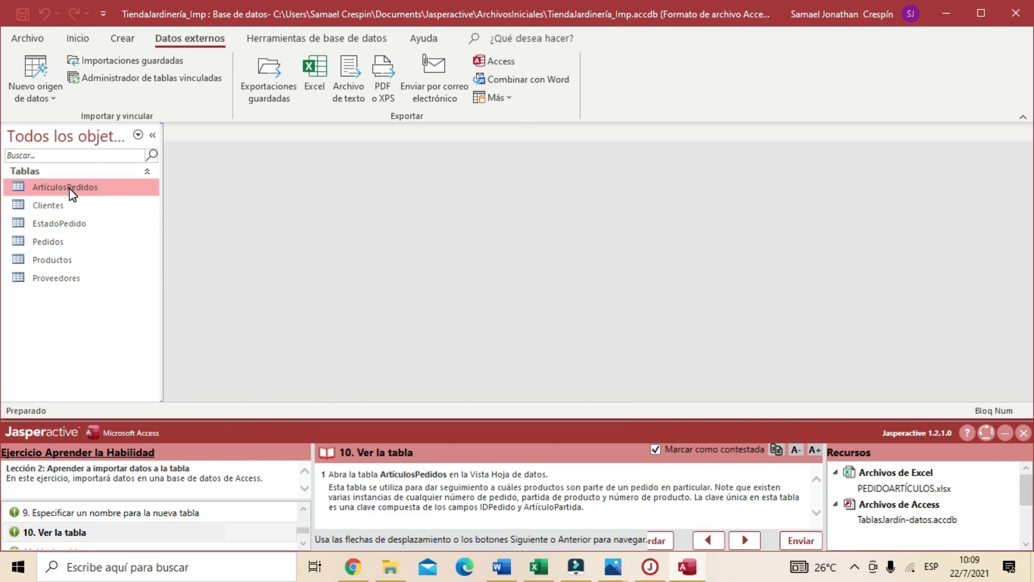
{"action": "right_click", "coordinate": [69, 188]}
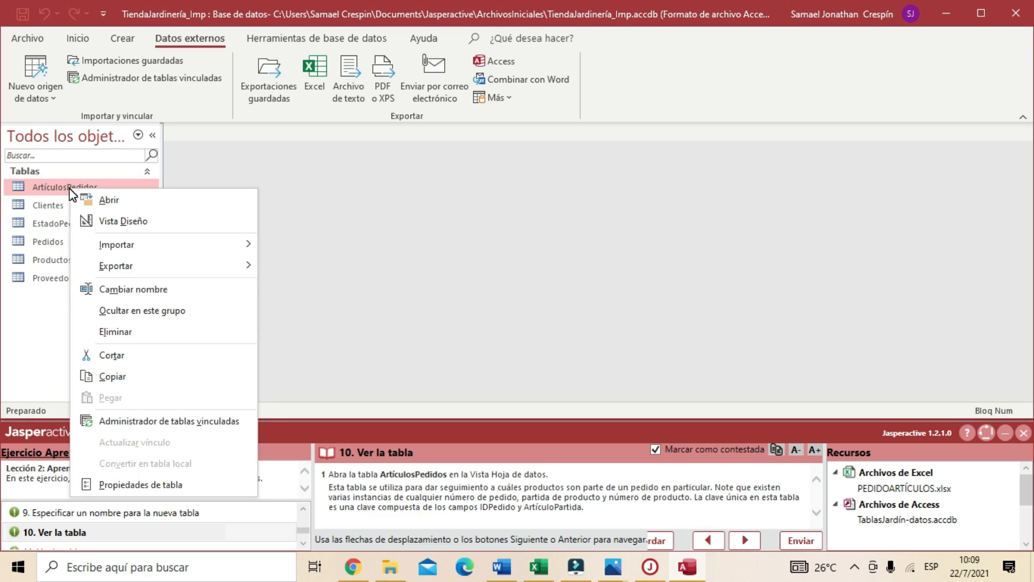
{"action": "left_click", "coordinate": [55, 188]}
{"action": "double_click", "coordinate": [53, 187]}
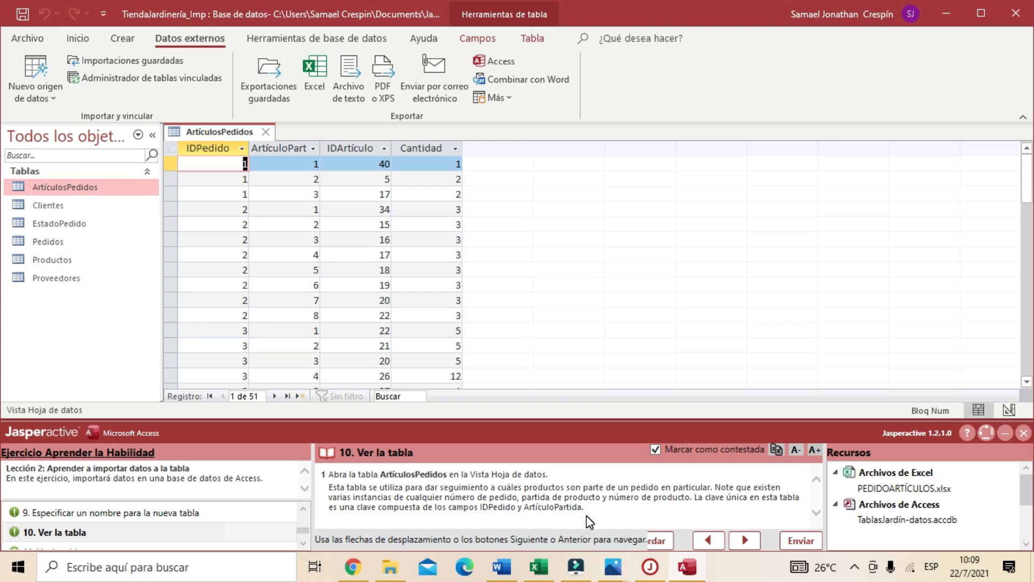
- Leave task 10 marked as answered, advance to task 11, and switch the ArtículosPedidos table to Design view
{"action": "left_click", "coordinate": [657, 448]}
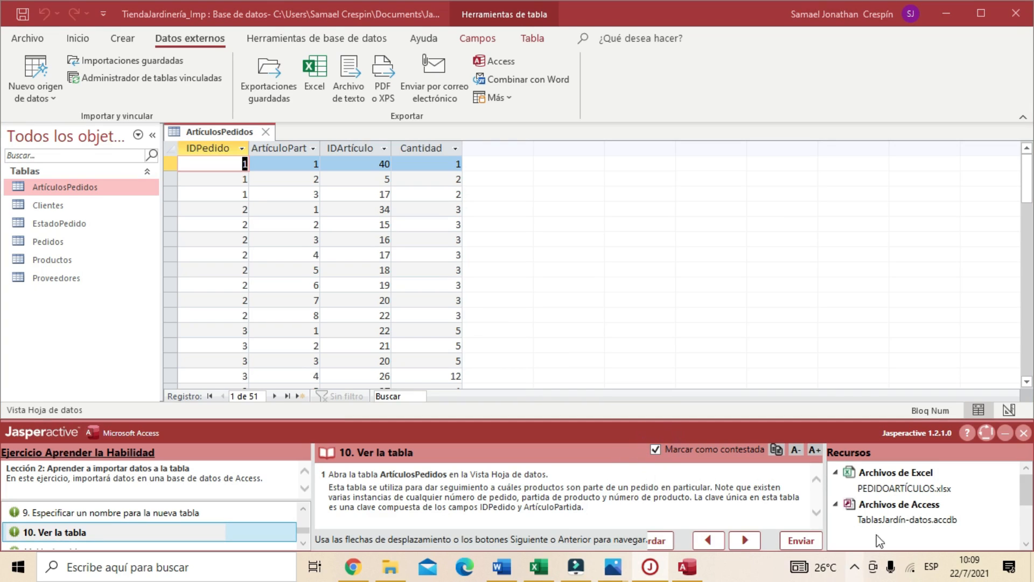
{"action": "left_click", "coordinate": [749, 542]}
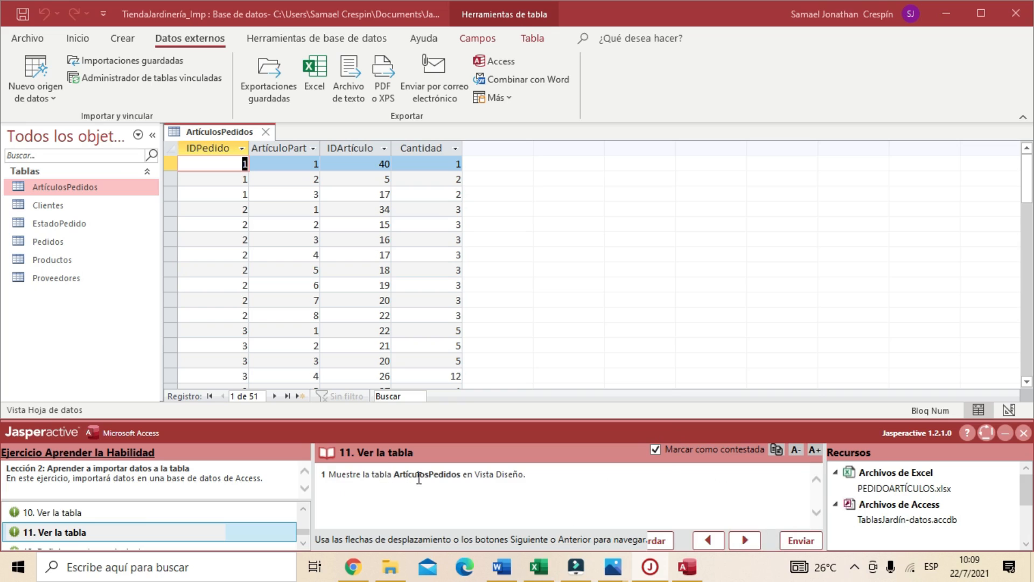
{"action": "right_click", "coordinate": [209, 131]}
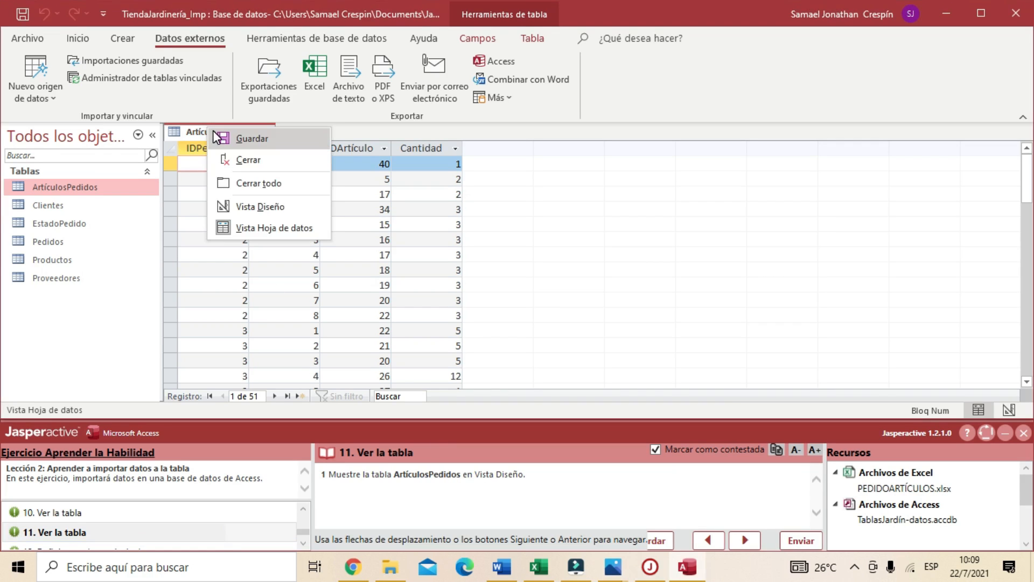
{"action": "left_click", "coordinate": [255, 207]}
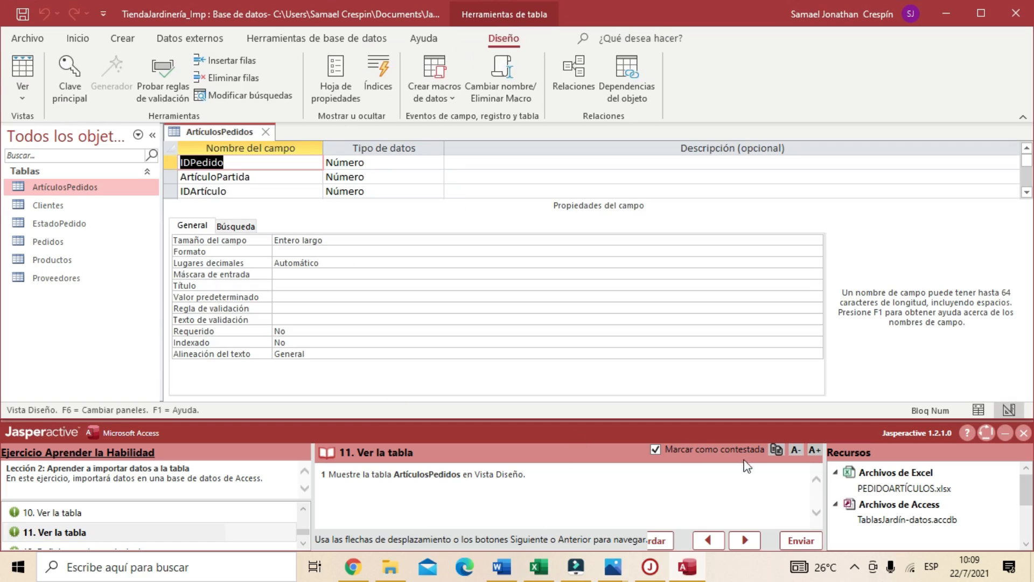
- Leave task 11 marked as answered and advance the exercise to task 12
{"action": "left_click", "coordinate": [661, 451]}
{"action": "left_click", "coordinate": [659, 451]}
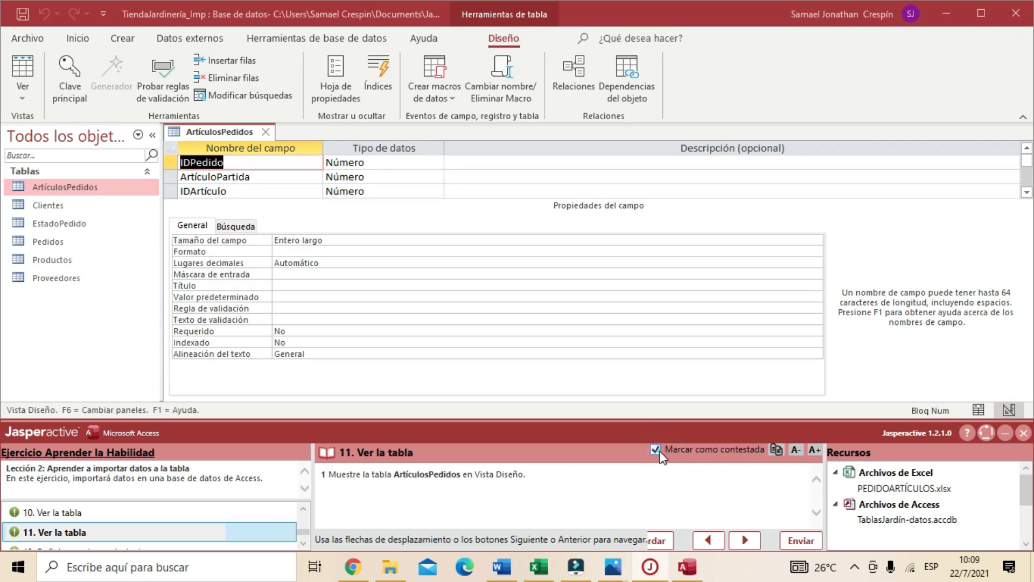
{"action": "left_click", "coordinate": [746, 540]}
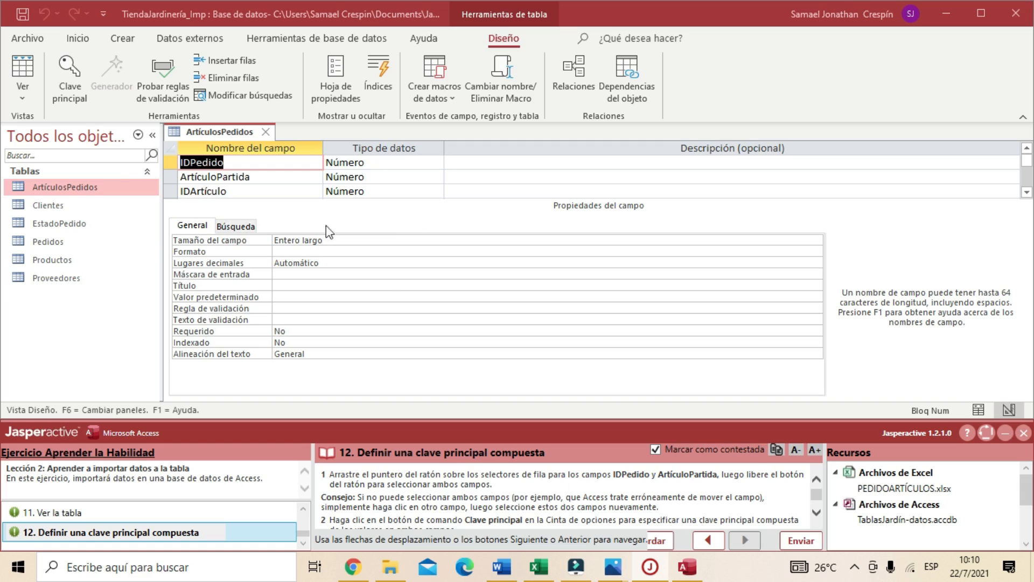
{"action": "left_click", "coordinate": [268, 177]}
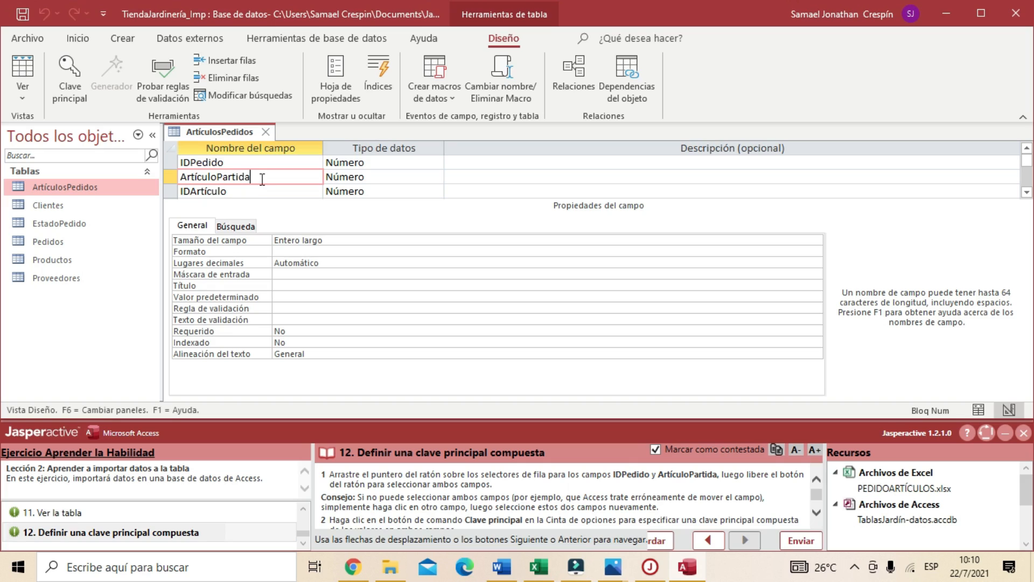
{"action": "left_click", "coordinate": [235, 166]}
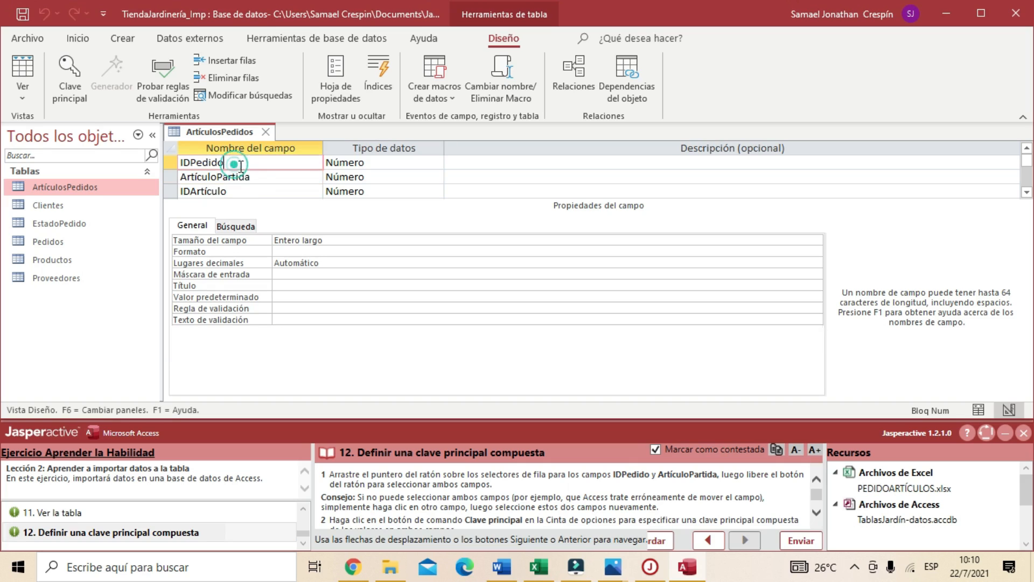
{"action": "left_click", "coordinate": [260, 177]}
{"action": "left_click", "coordinate": [252, 162]}
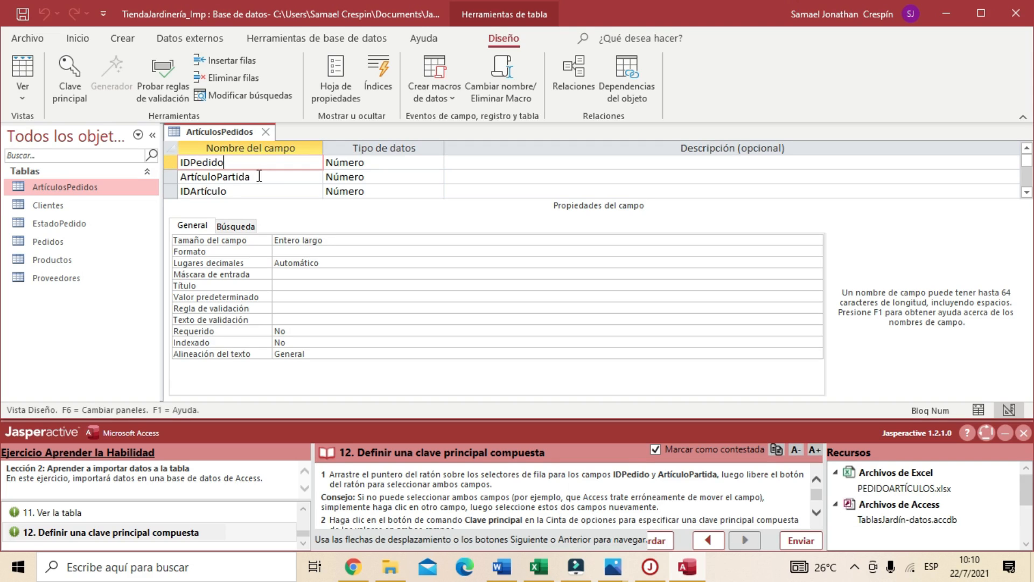
{"action": "left_click", "coordinate": [229, 182]}
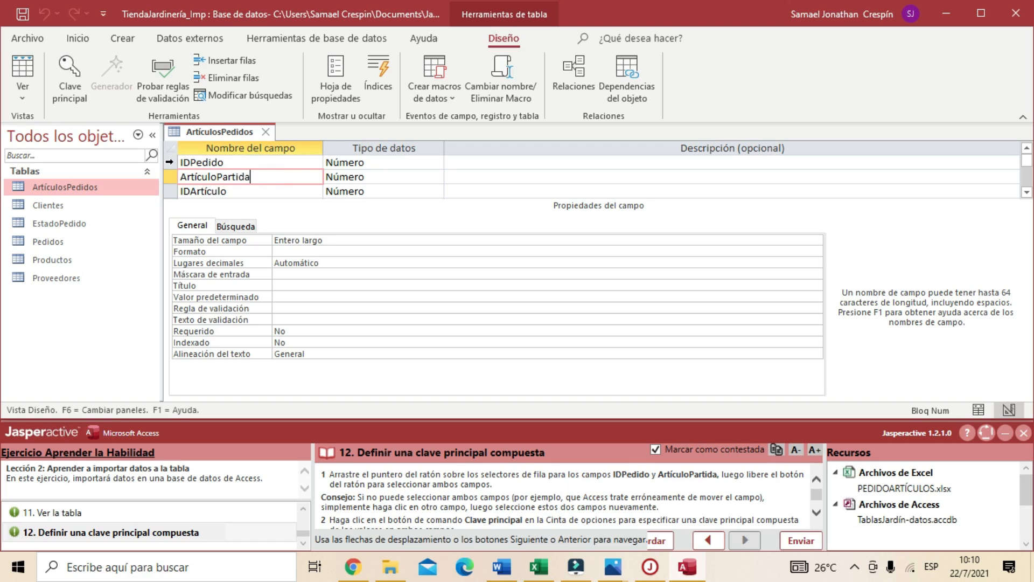
- Define a composite primary key on the IDPedido and ArtículoPartida fields of the ArtículosPedidos table
{"action": "left_click", "coordinate": [169, 162]}
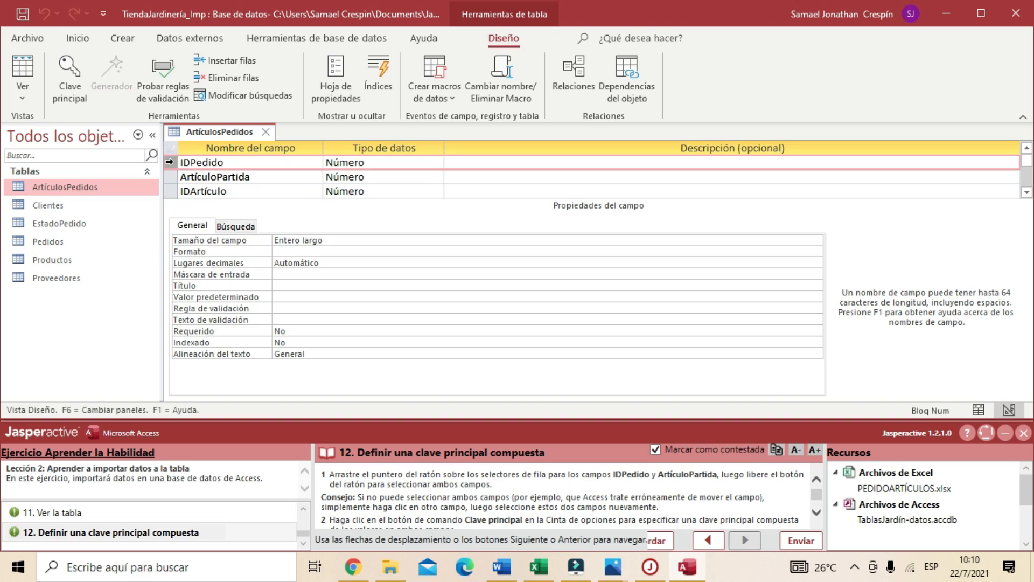
{"action": "left_click_drag", "start_coordinate": [169, 162], "coordinate": [169, 177]}
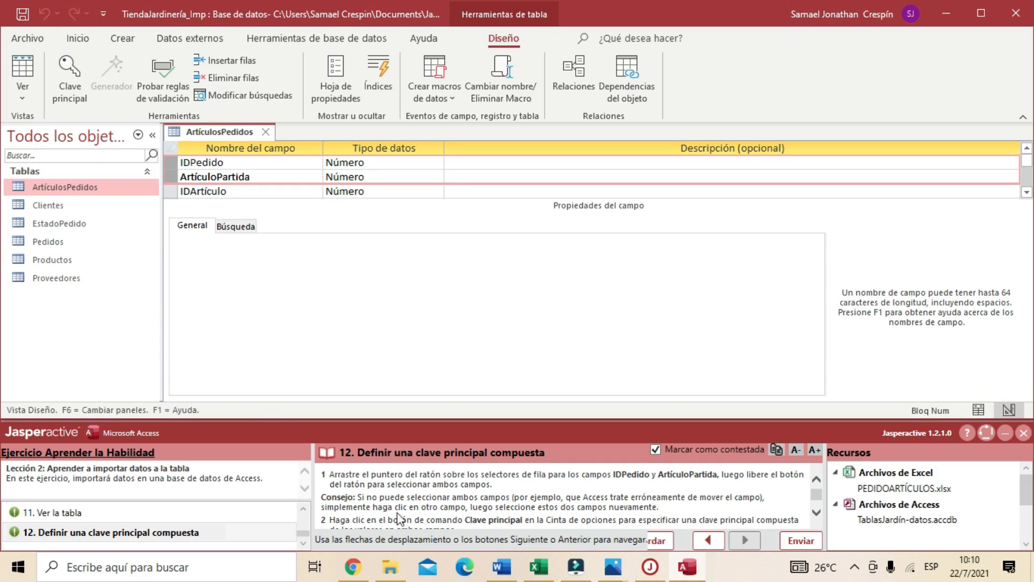
{"action": "scroll", "coordinate": [473, 510], "scroll_direction": "down", "scroll_amount": 1}
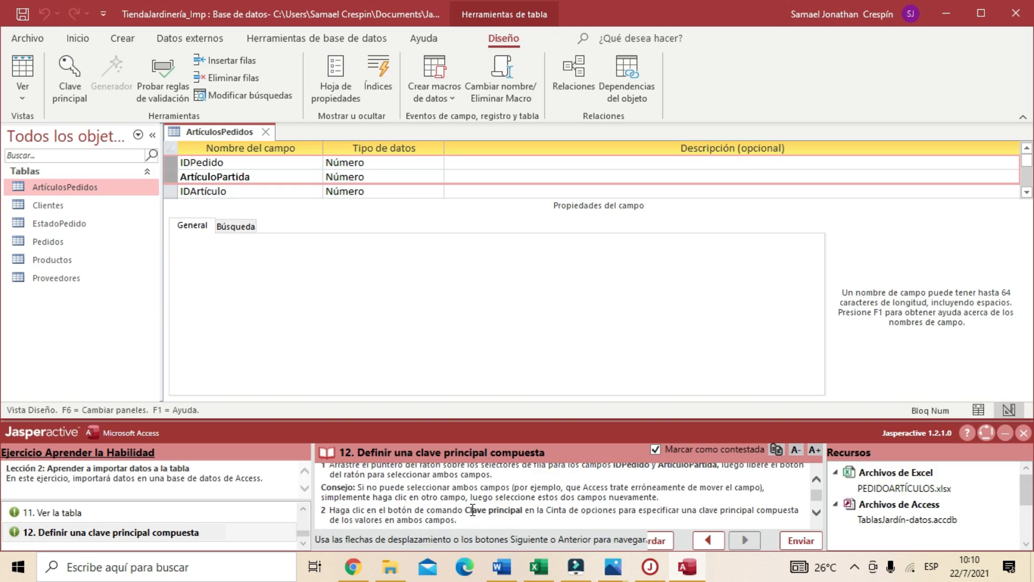
{"action": "scroll", "coordinate": [473, 511], "scroll_direction": "down", "scroll_amount": 1}
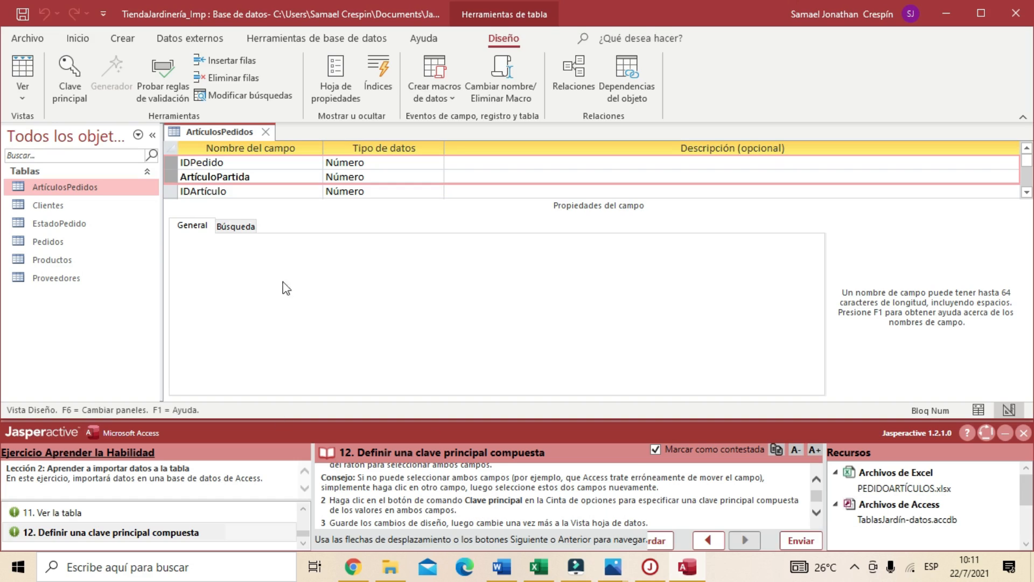
{"action": "left_click", "coordinate": [70, 88]}
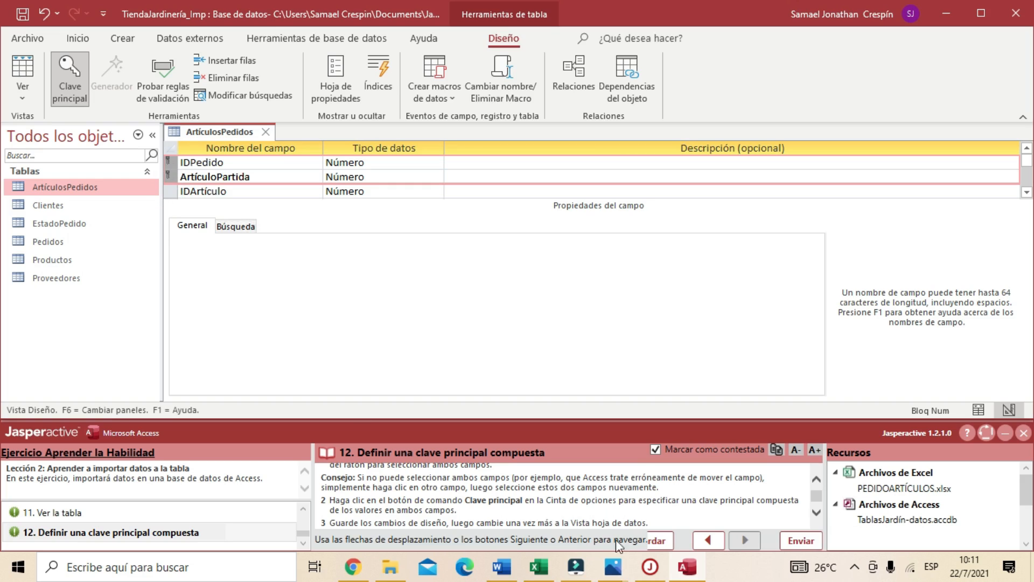
- Save the design changes to the ArtículosPedidos table and switch it to Datasheet view
{"action": "scroll", "coordinate": [533, 517], "scroll_direction": "down", "scroll_amount": 2}
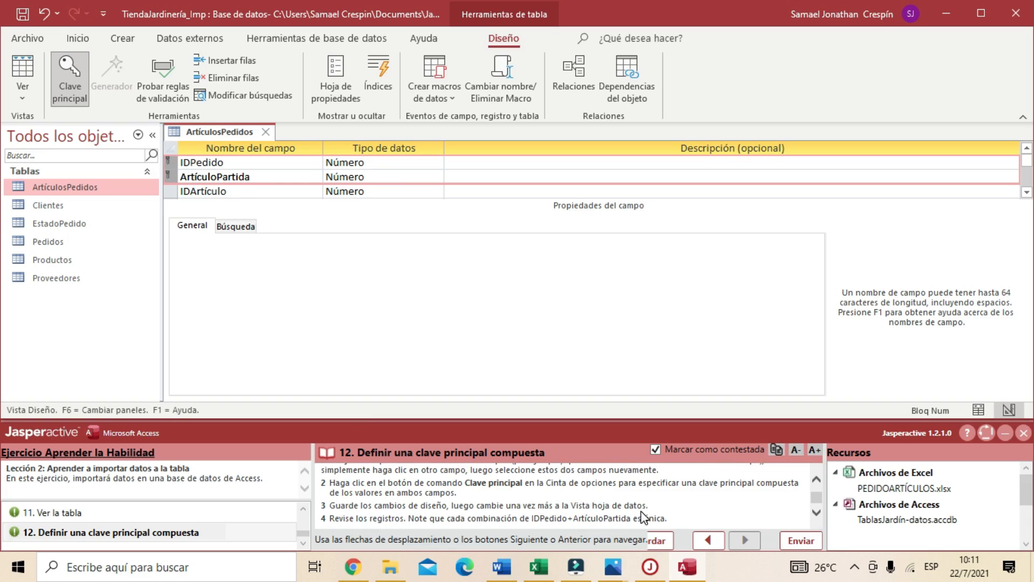
{"action": "right_click", "coordinate": [215, 131]}
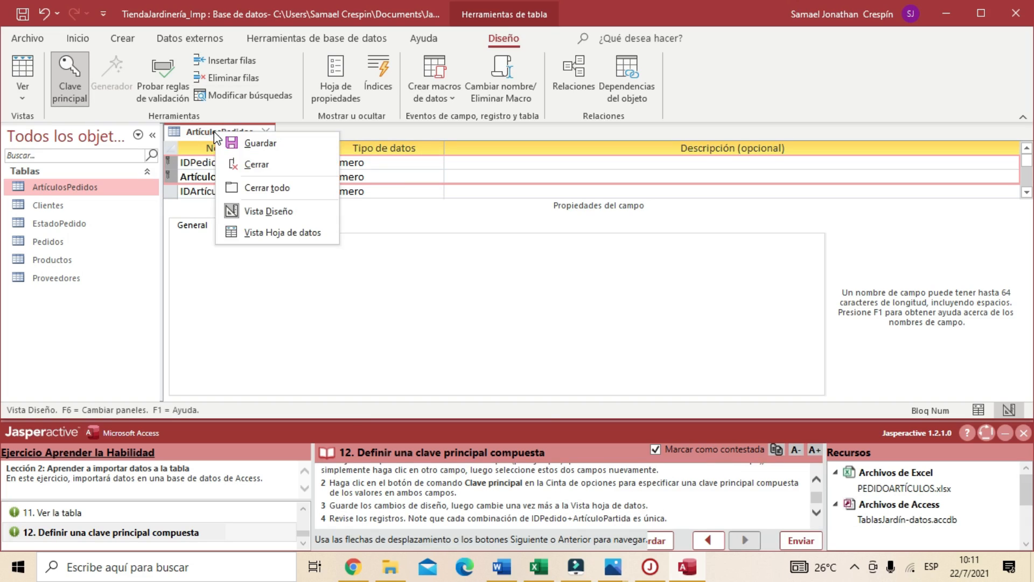
{"action": "left_click", "coordinate": [250, 142]}
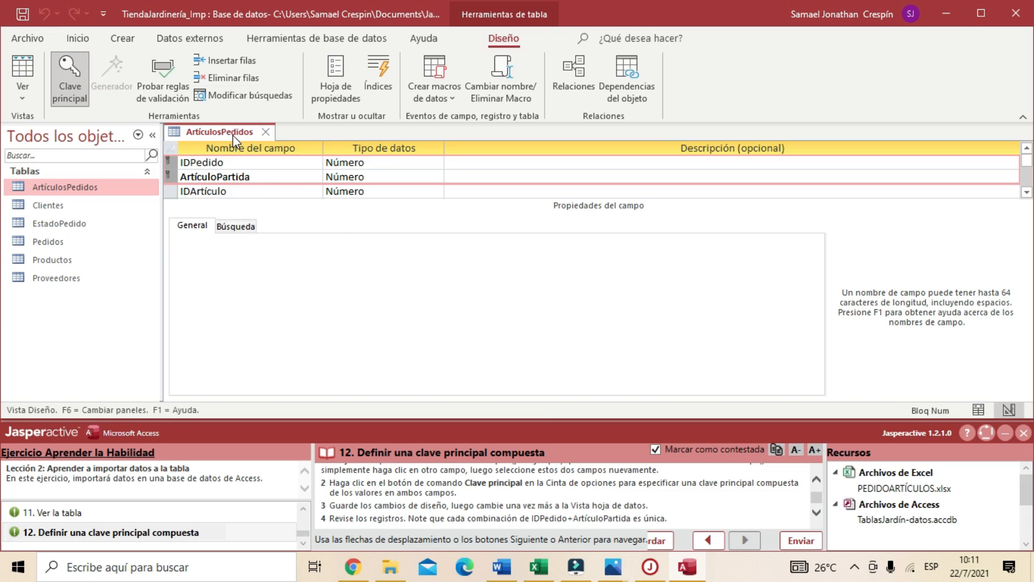
{"action": "right_click", "coordinate": [235, 135]}
{"action": "left_click", "coordinate": [300, 237]}
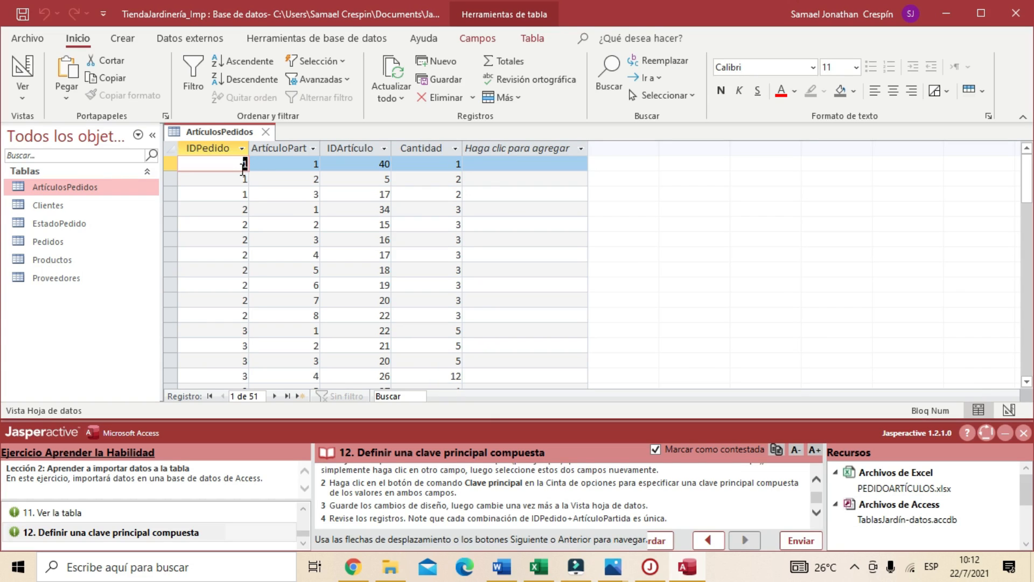
- Review the combinations of IDPedido and ArtículoPartida in the first eight records for uniqueness
{"action": "left_click", "coordinate": [210, 167]}
{"action": "left_click", "coordinate": [213, 179]}
{"action": "left_click", "coordinate": [279, 178]}
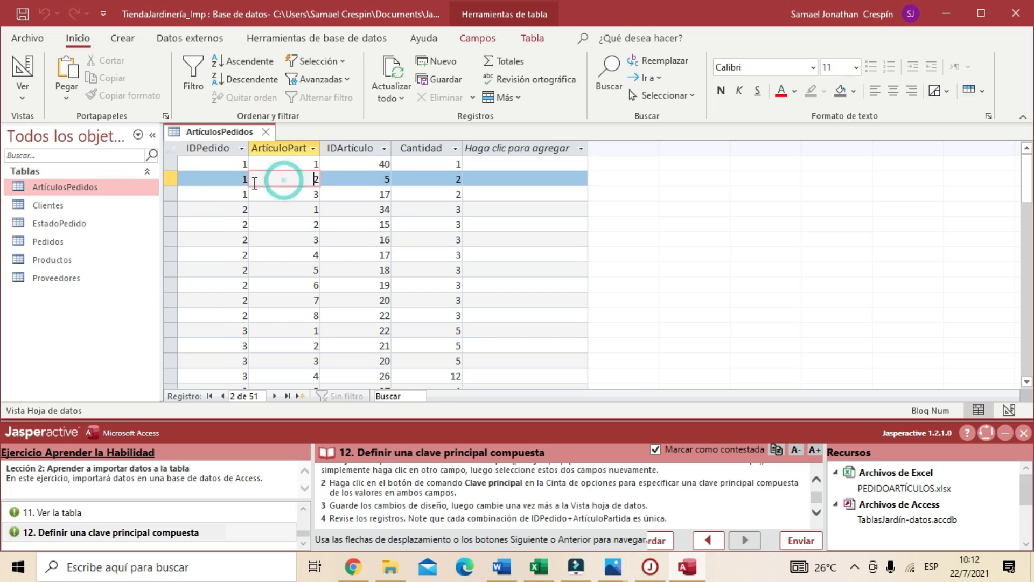
{"action": "left_click", "coordinate": [204, 194]}
{"action": "left_click", "coordinate": [289, 195]}
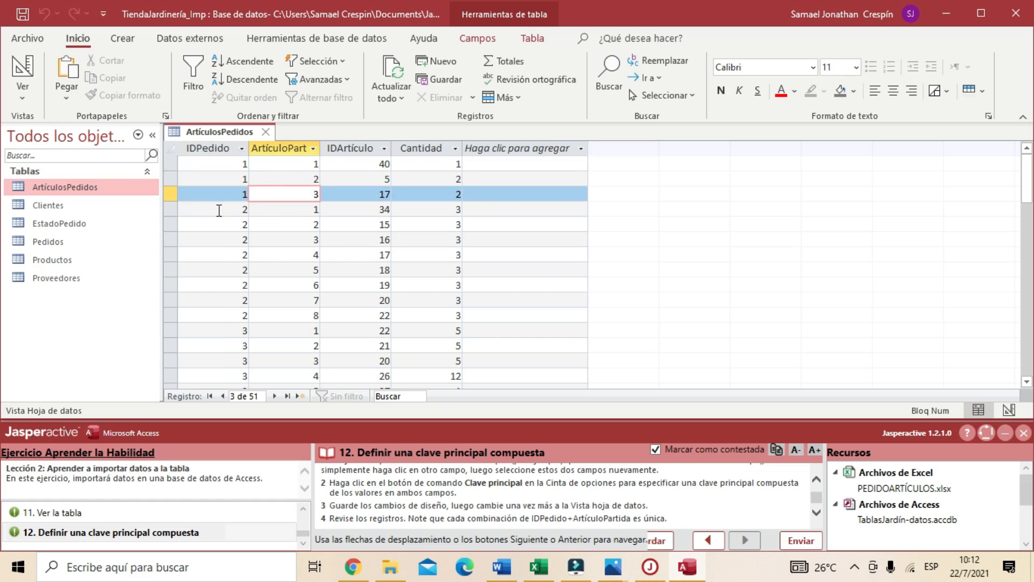
{"action": "left_click", "coordinate": [216, 210]}
{"action": "left_click", "coordinate": [291, 211]}
{"action": "left_click", "coordinate": [217, 224]}
{"action": "left_click", "coordinate": [295, 224]}
{"action": "left_click", "coordinate": [219, 238]}
{"action": "left_click", "coordinate": [280, 238]}
{"action": "left_click", "coordinate": [204, 253]}
{"action": "left_click", "coordinate": [284, 255]}
{"action": "left_click", "coordinate": [204, 267]}
{"action": "left_click", "coordinate": [300, 270]}
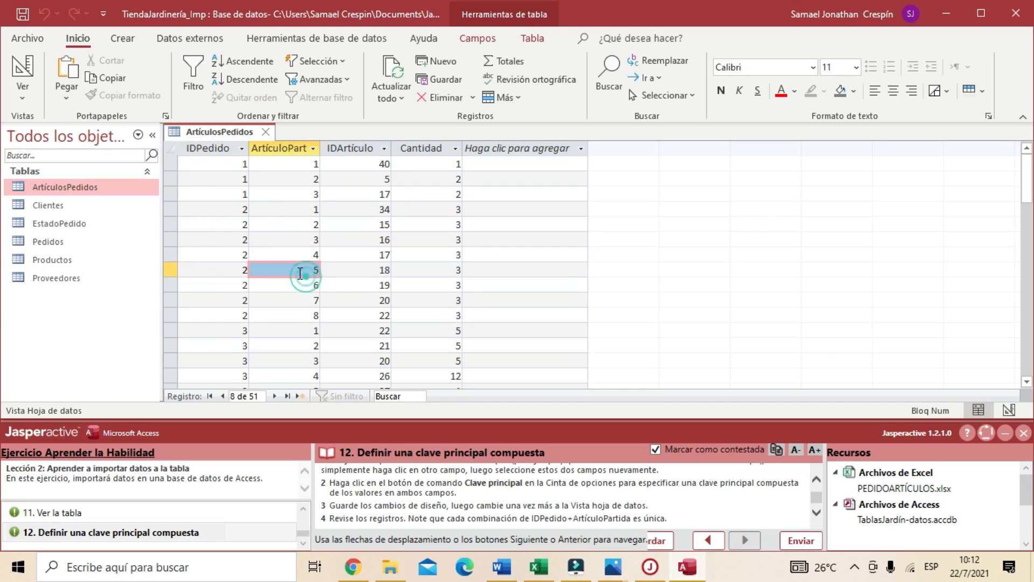
- Leave task 12 marked as answered and submit the exercise for grading, confirming the submission
{"action": "left_click", "coordinate": [656, 449]}
{"action": "left_click", "coordinate": [657, 450]}
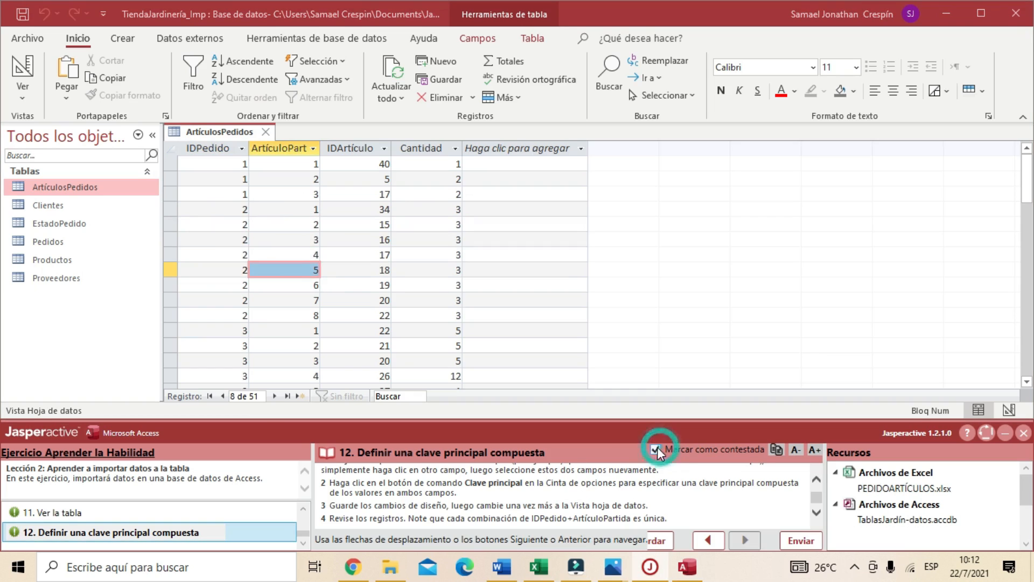
{"action": "left_click", "coordinate": [802, 541]}
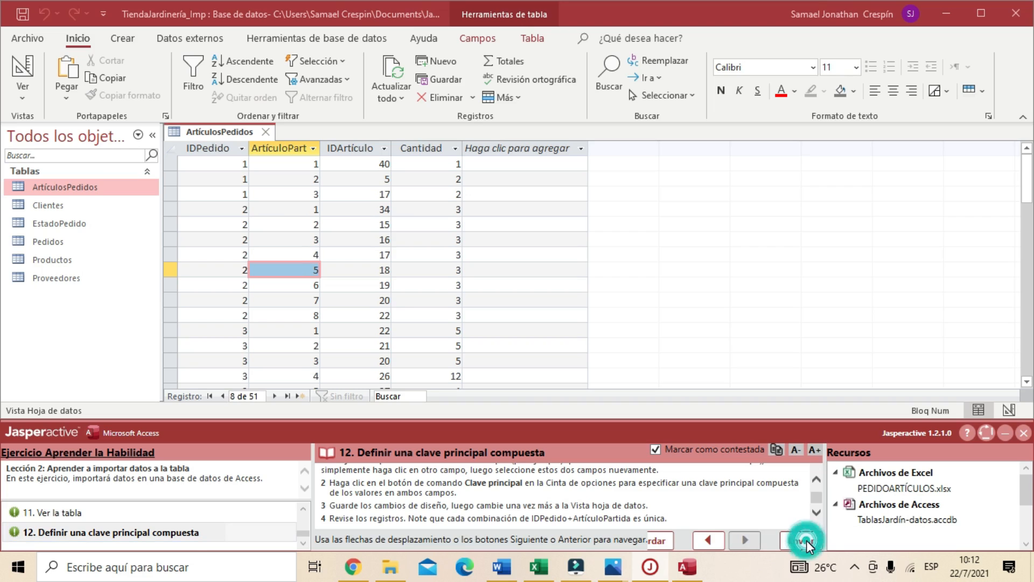
{"action": "left_click", "coordinate": [582, 335]}
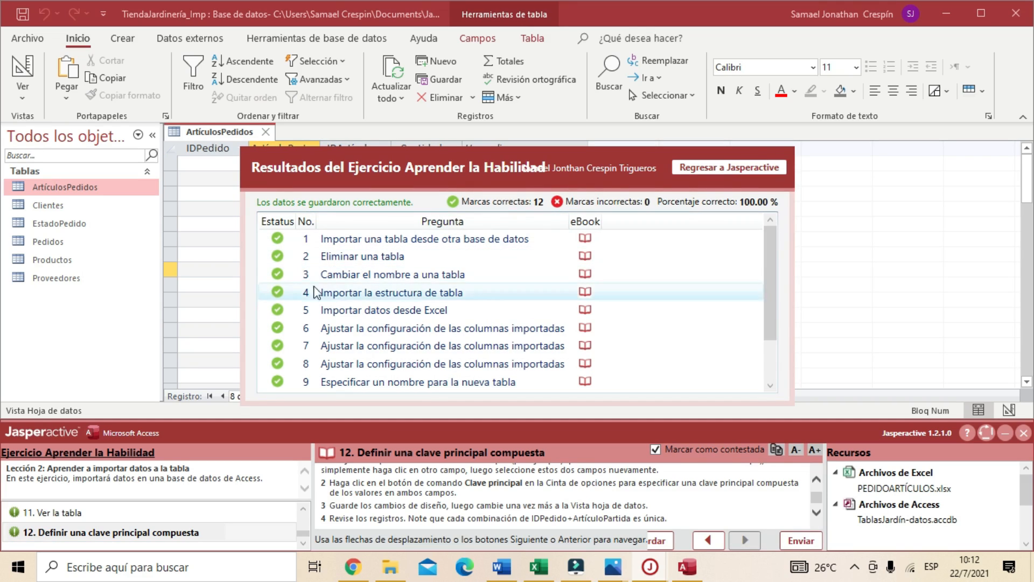
- Review the exercise results by question and return to the Jasperactive course page
{"action": "scroll", "coordinate": [301, 295], "scroll_direction": "down", "scroll_amount": 1}
{"action": "scroll", "coordinate": [292, 324], "scroll_direction": "up", "scroll_amount": 1}
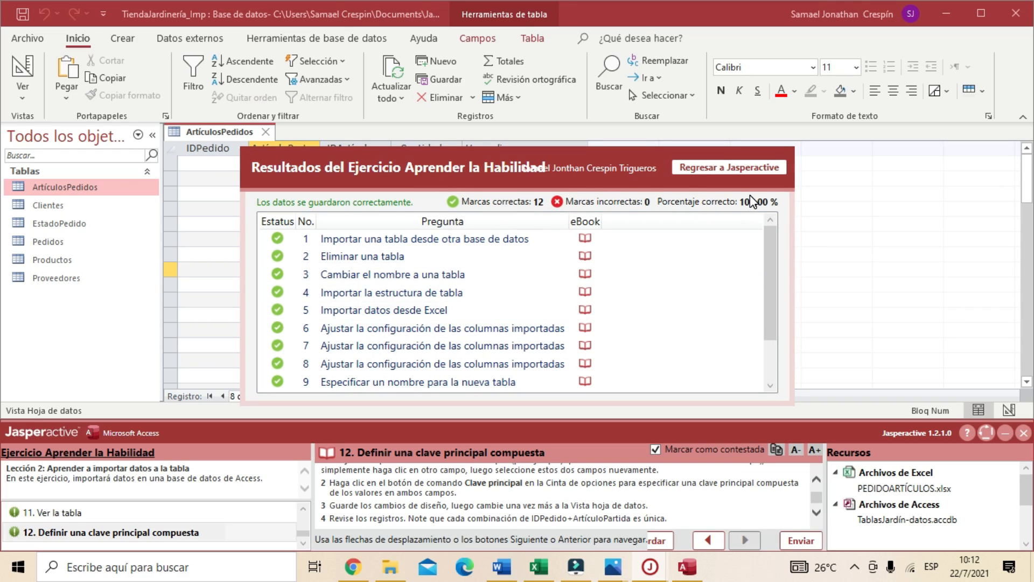
{"action": "left_click", "coordinate": [744, 166]}
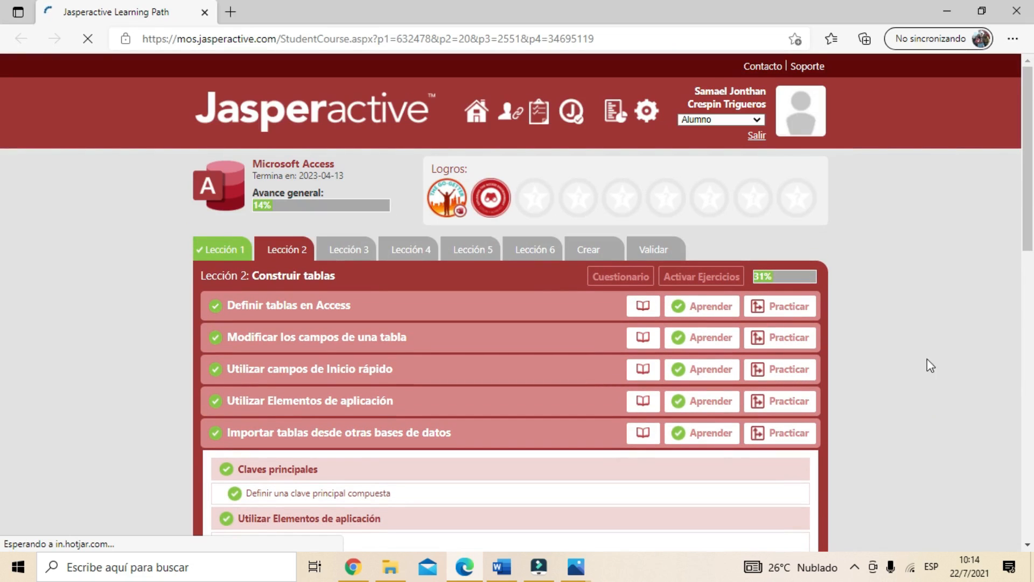
- Start the Aprender exercise for Adjuntar registros a una tabla in Lección 2
{"action": "scroll", "coordinate": [334, 308], "scroll_direction": "down", "scroll_amount": 1}
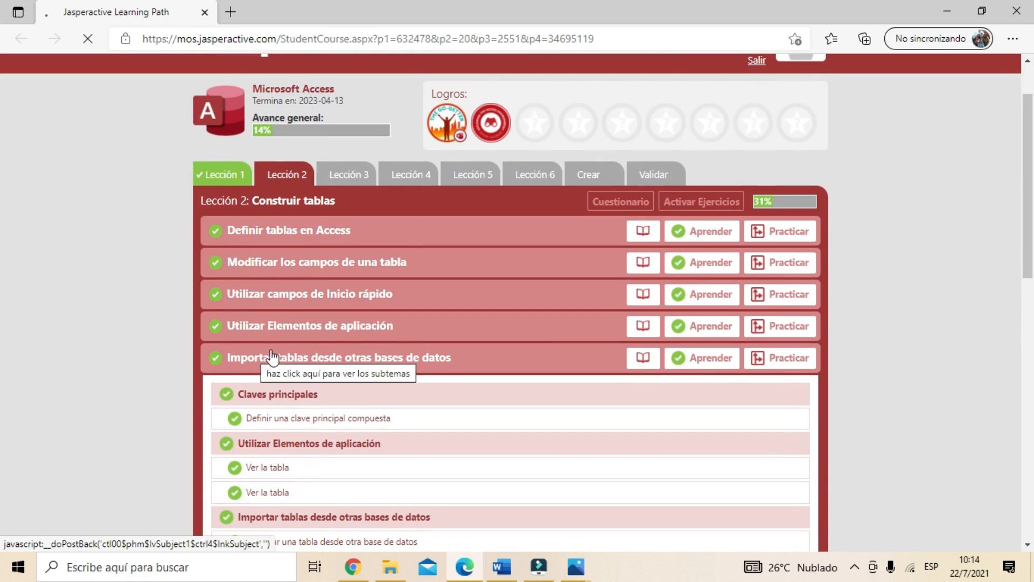
{"action": "scroll", "coordinate": [272, 357], "scroll_direction": "down", "scroll_amount": 7}
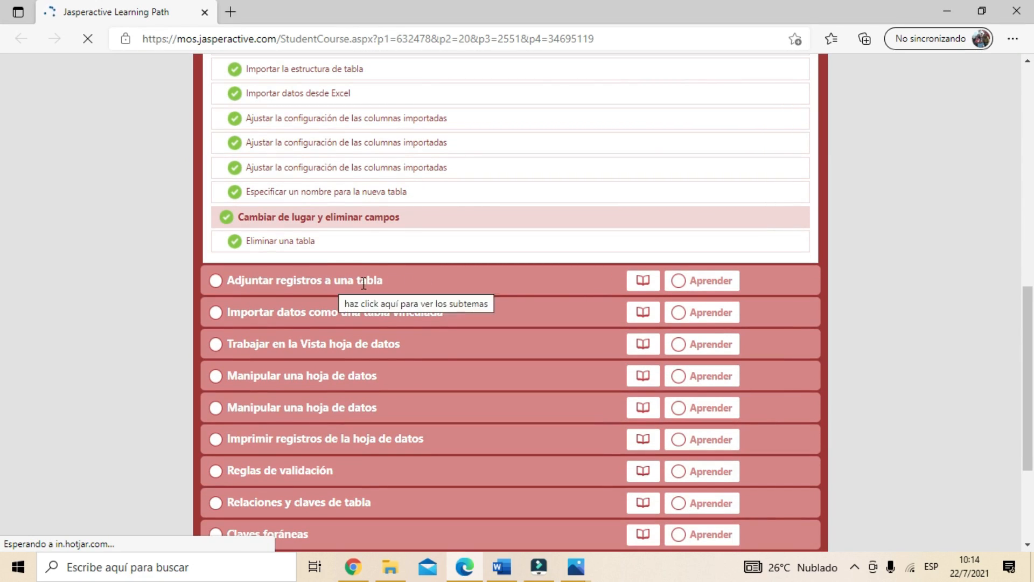
{"action": "left_click", "coordinate": [698, 284]}
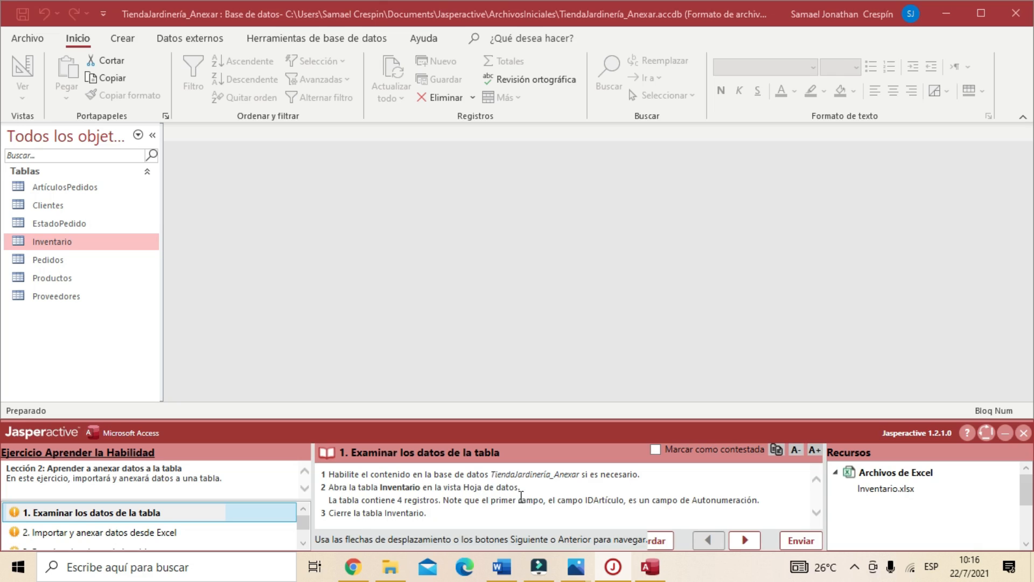
- Open the Inventario table in Datasheet view to examine its records, and close it
{"action": "left_click", "coordinate": [56, 247]}
{"action": "double_click", "coordinate": [56, 244]}
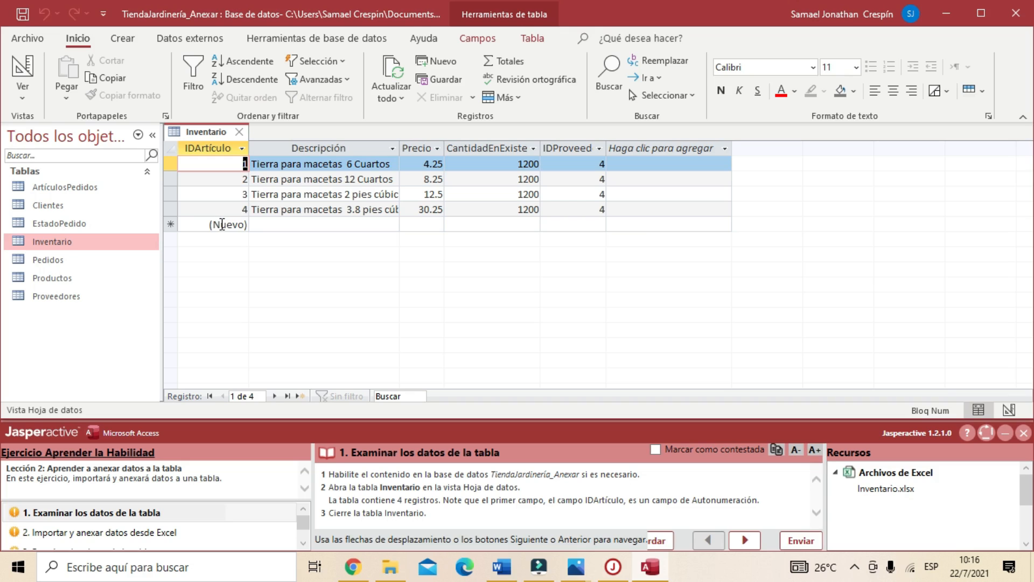
{"action": "left_click", "coordinate": [239, 135]}
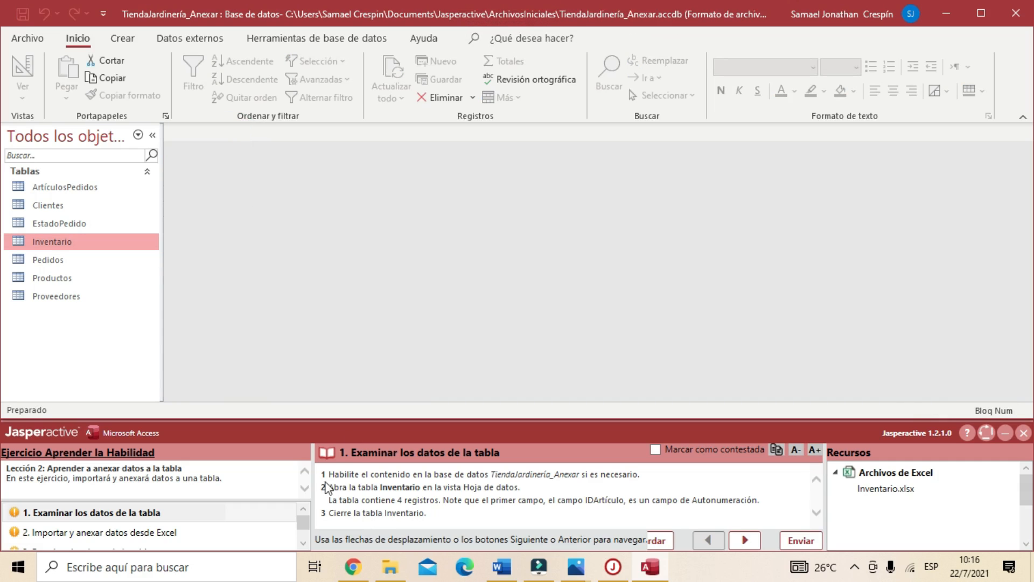
- Mark task 1 as answered and advance the exercise to task 2
{"action": "left_click", "coordinate": [657, 449]}
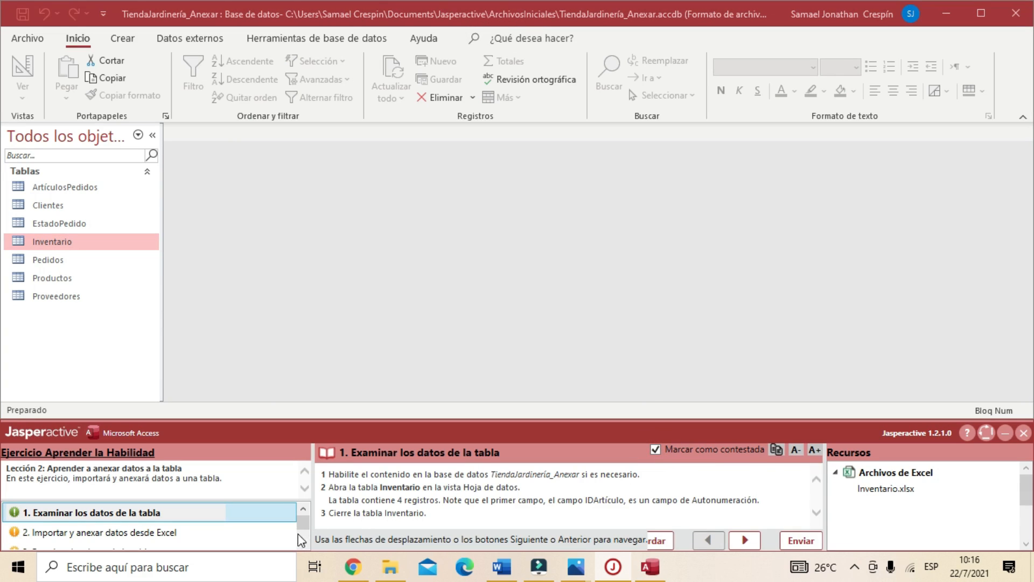
{"action": "left_click", "coordinate": [746, 540]}
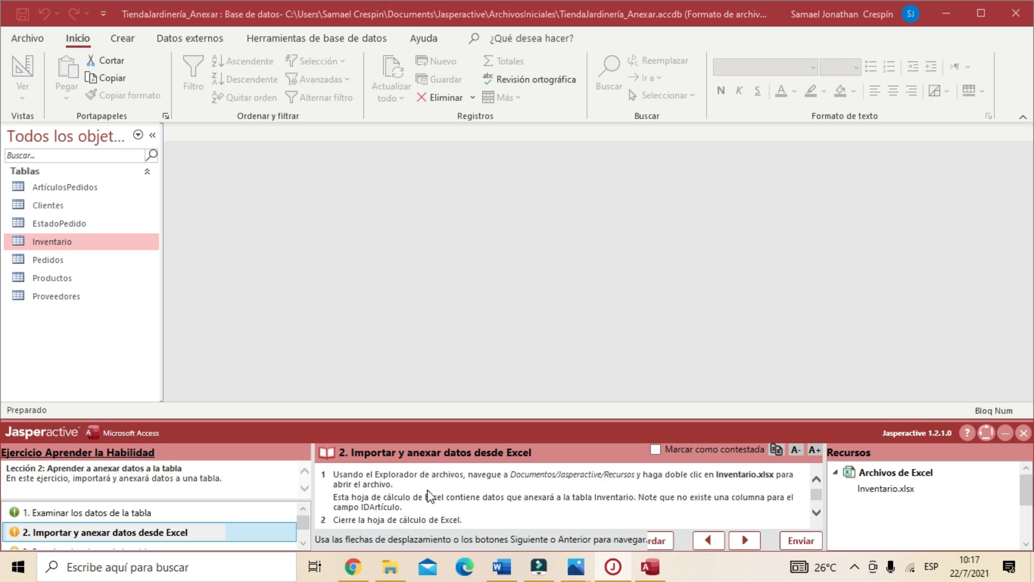
- Switch to File Explorer, open the Inventario workbook from Documentos\Jasperactive\Recursos in Excel, and maximize its window
{"action": "left_click", "coordinate": [395, 573]}
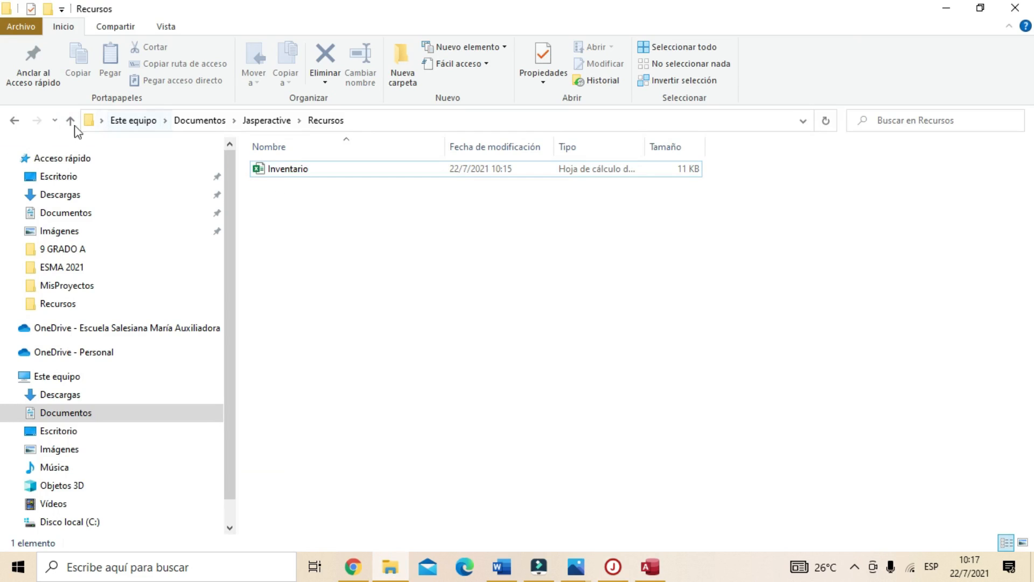
{"action": "left_click", "coordinate": [198, 123]}
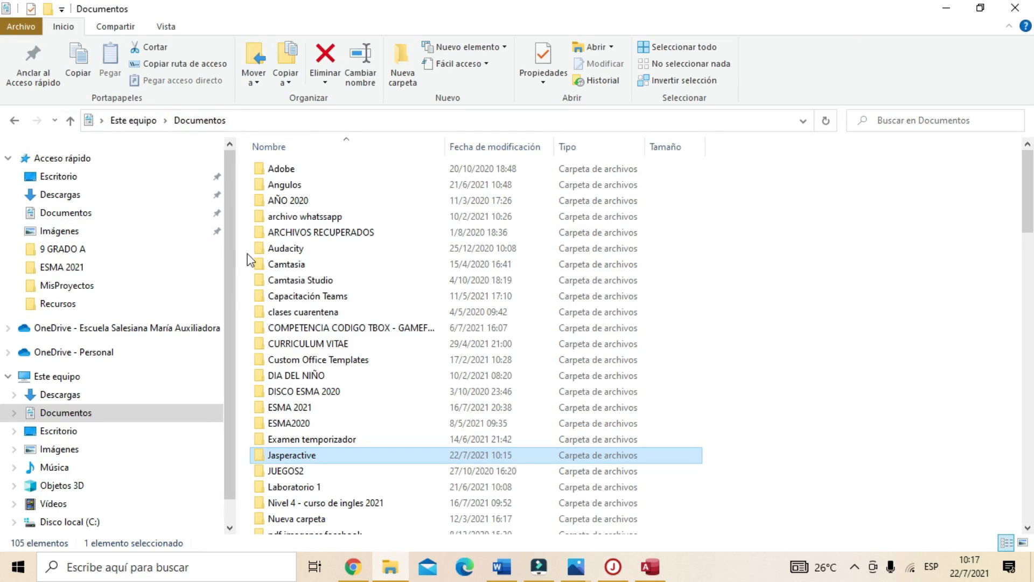
{"action": "double_click", "coordinate": [283, 458]}
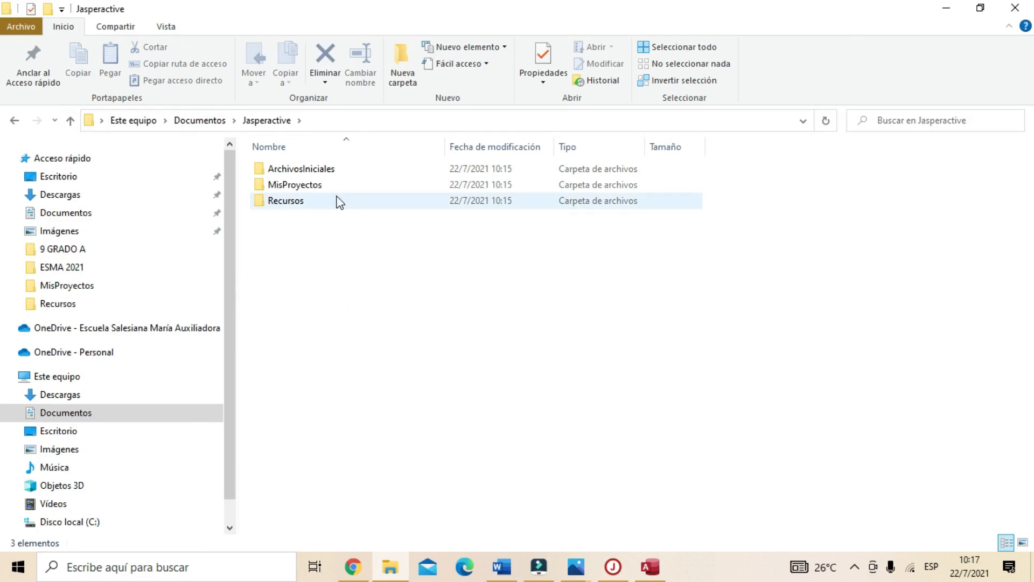
{"action": "double_click", "coordinate": [278, 200]}
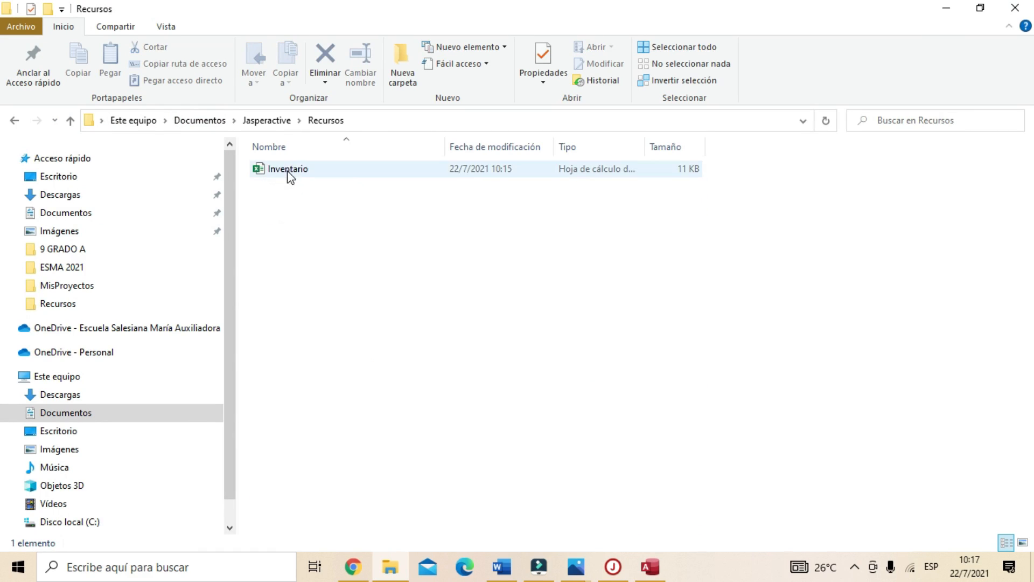
{"action": "double_click", "coordinate": [289, 170]}
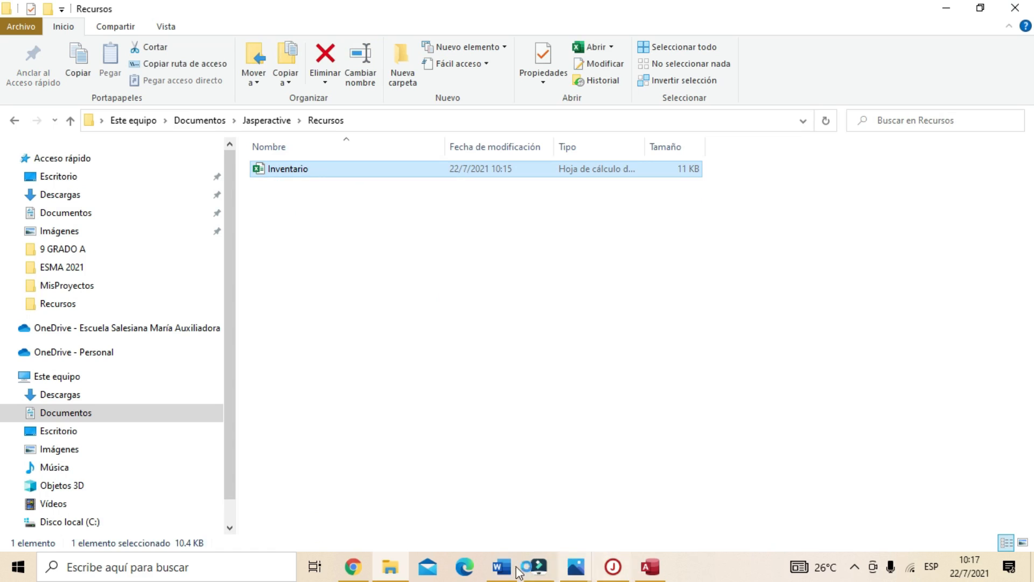
{"action": "left_click", "coordinate": [650, 567]}
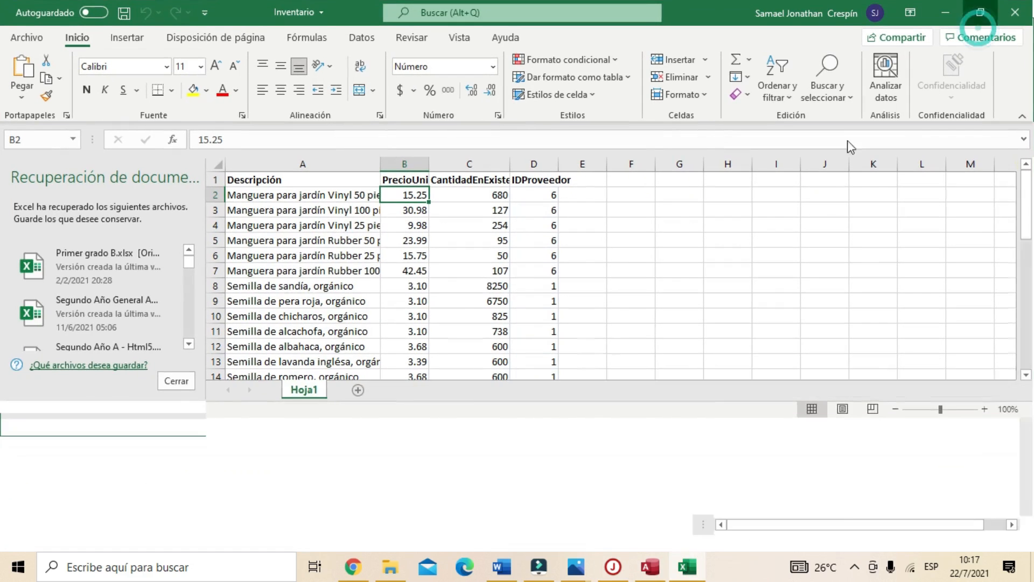
{"action": "left_click", "coordinate": [981, 31]}
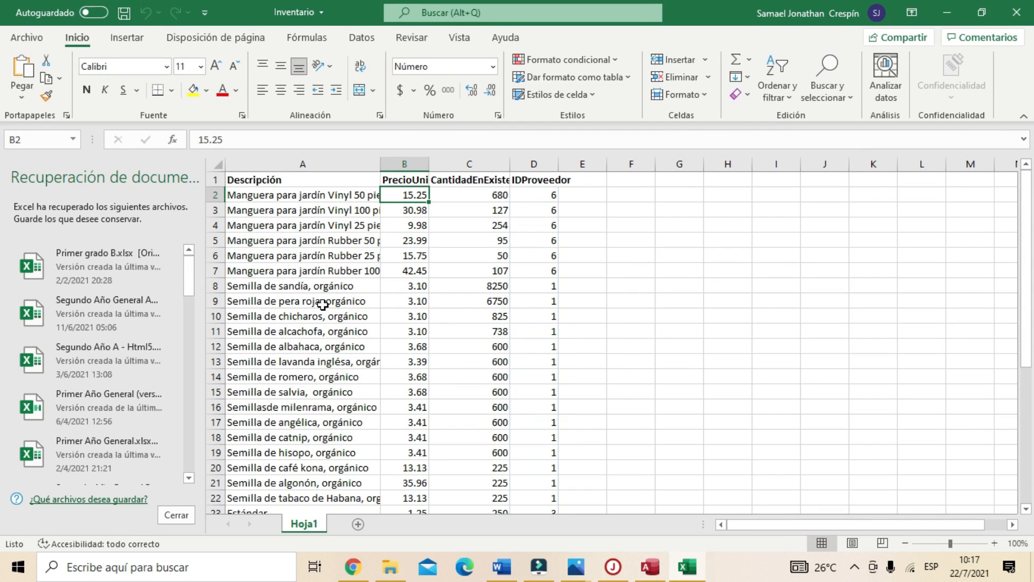
- Close the document recovery pane, choosing to view the recovered files another time
{"action": "left_click", "coordinate": [176, 515]}
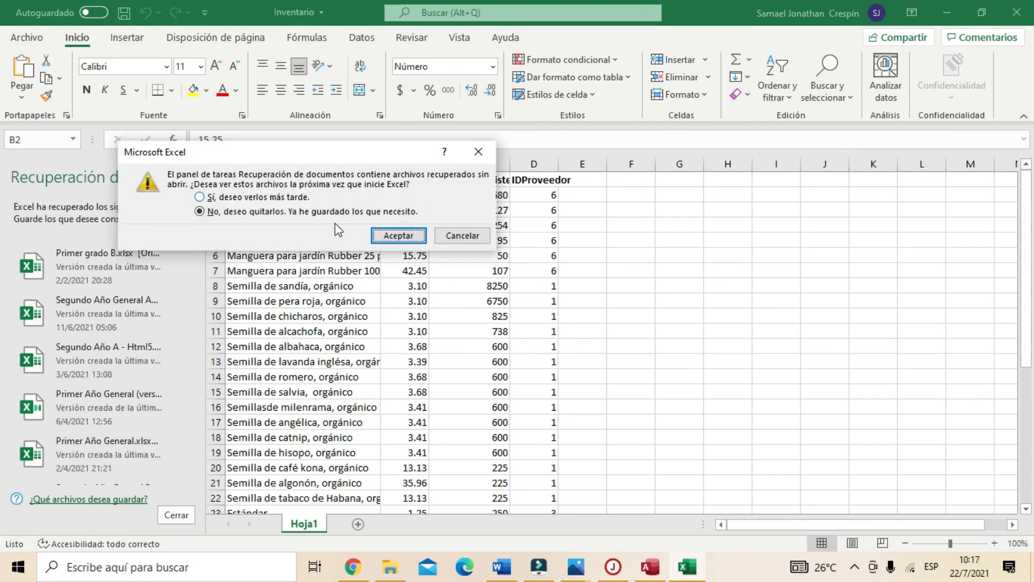
{"action": "left_click", "coordinate": [209, 197]}
{"action": "left_click", "coordinate": [399, 236]}
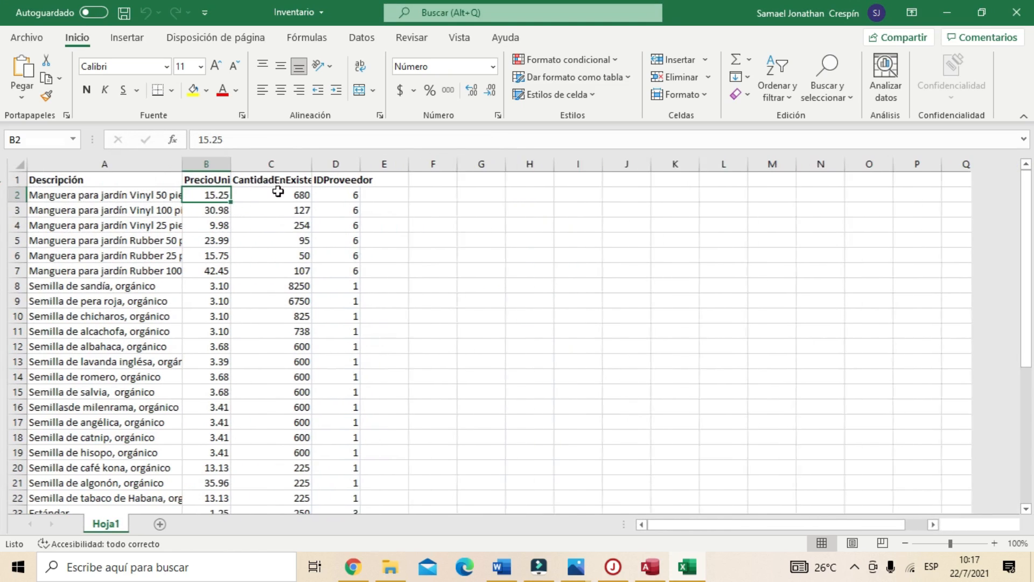
- Examine the column headings in row 1 of the Inventario worksheet, from Descripción through IDProveedor
{"action": "left_click", "coordinate": [69, 179]}
{"action": "left_click", "coordinate": [213, 181]}
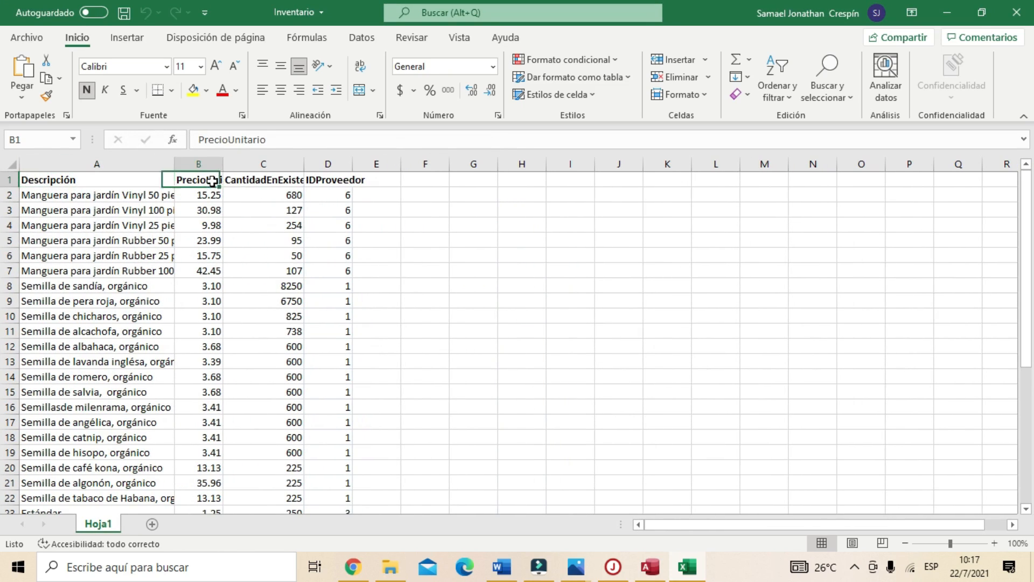
{"action": "left_click", "coordinate": [259, 181]}
{"action": "left_click", "coordinate": [332, 181]}
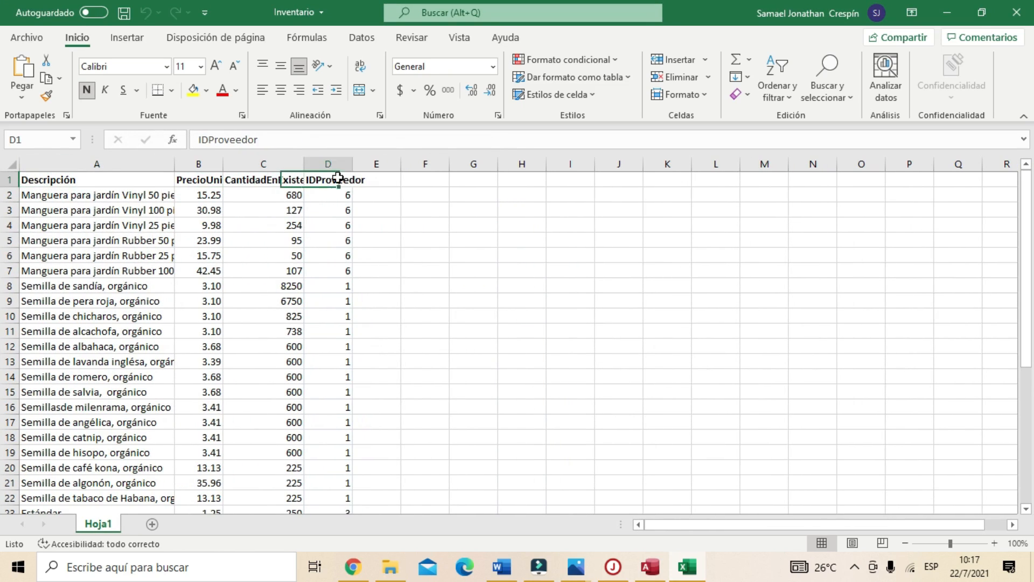
- Check the Inventario worksheet's headings Descripción, PrecioUnitario, CantidadEnExistencia and IDProveedor against the task 2 instructions about the IDArtículo field
{"action": "left_click", "coordinate": [132, 180]}
{"action": "left_click", "coordinate": [202, 181]}
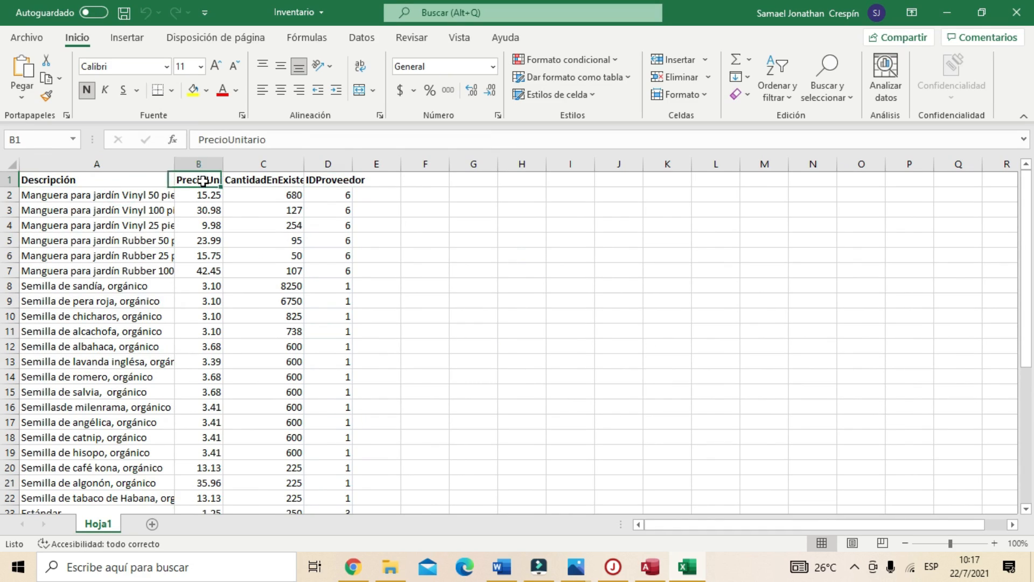
{"action": "left_click", "coordinate": [266, 185]}
{"action": "left_click", "coordinate": [328, 178]}
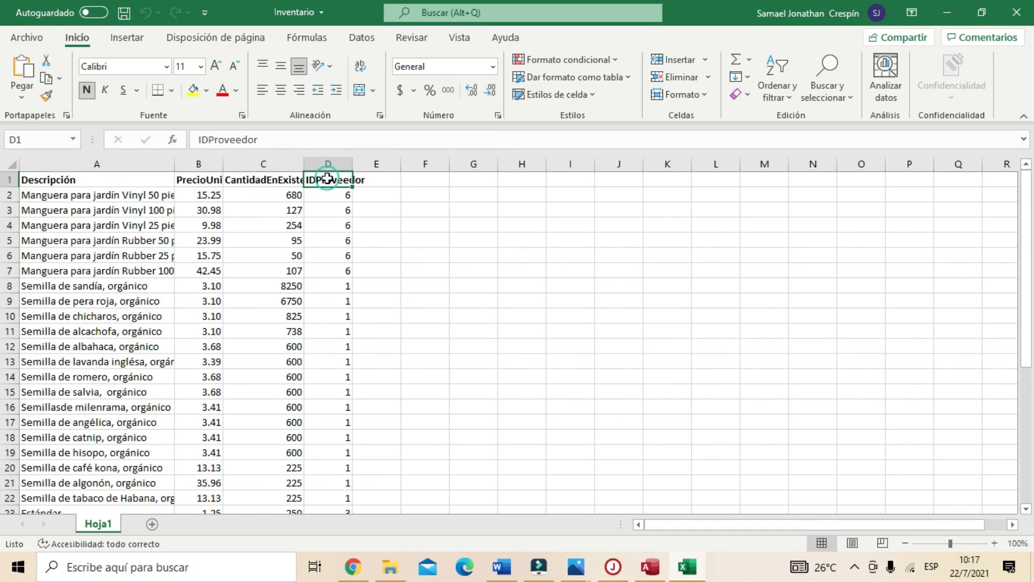
{"action": "left_click", "coordinate": [620, 569]}
{"action": "left_click", "coordinate": [651, 567]}
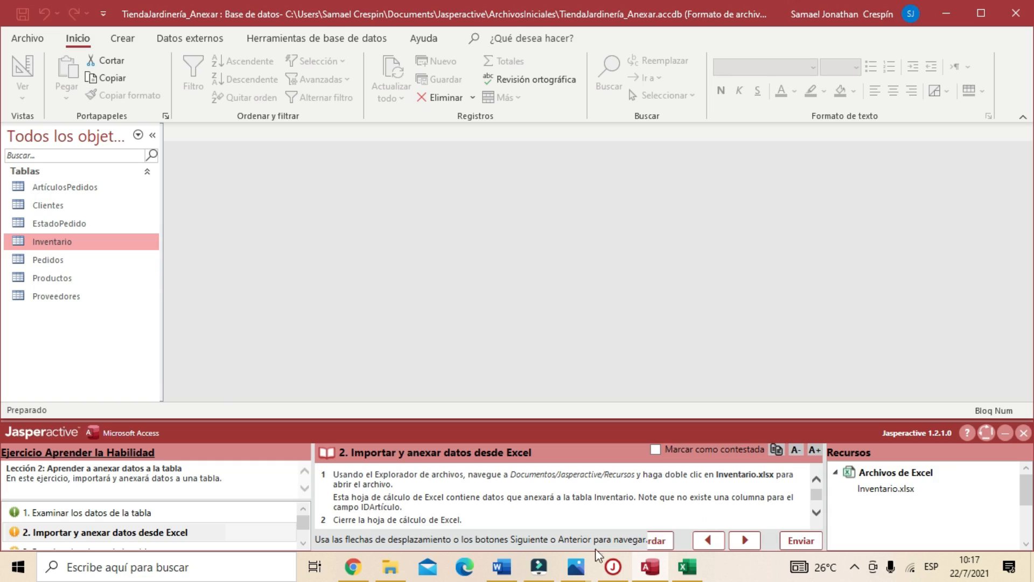
{"action": "left_click", "coordinate": [688, 567]}
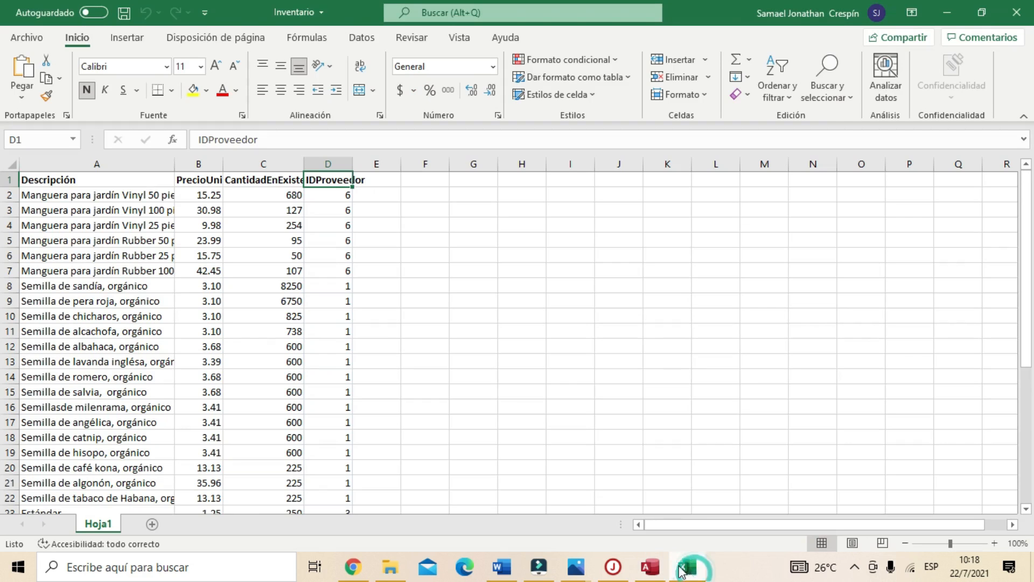
{"action": "left_click", "coordinate": [63, 179]}
{"action": "left_click", "coordinate": [186, 178]}
{"action": "left_click", "coordinate": [244, 179]}
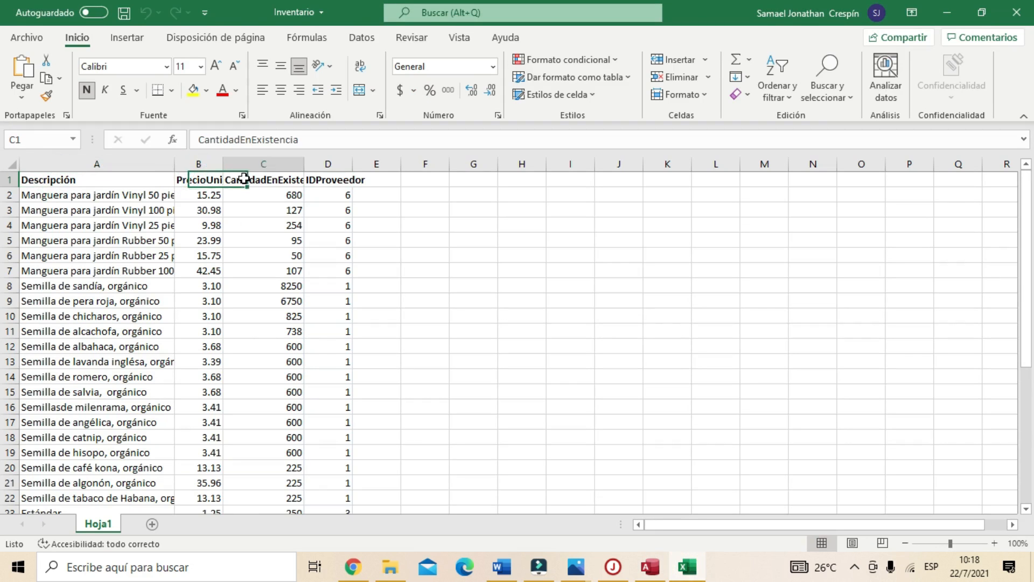
{"action": "left_click", "coordinate": [310, 179]}
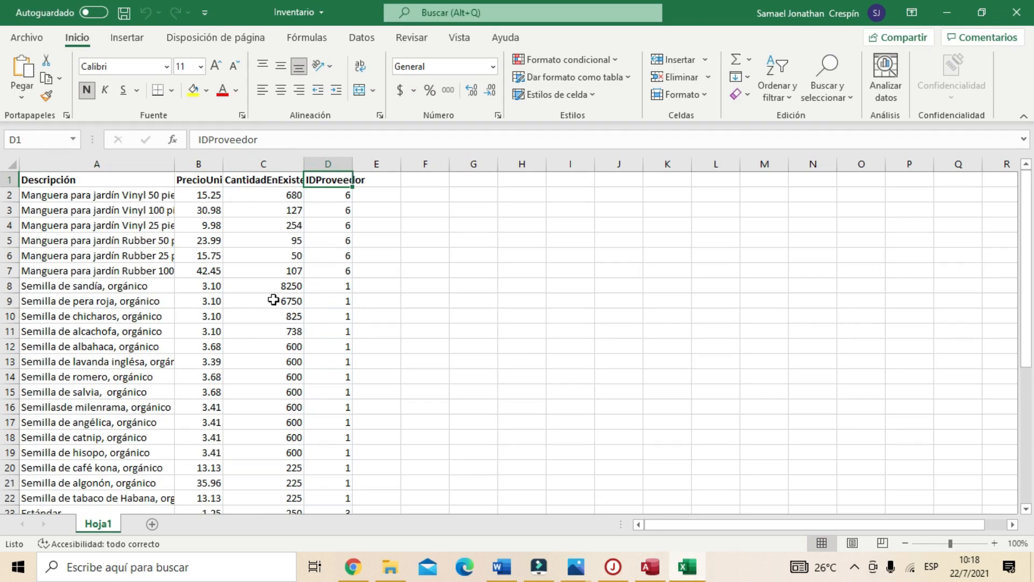
- Close the Inventario workbook and read the next task 2 instructions in Access
{"action": "left_click", "coordinate": [1021, 13]}
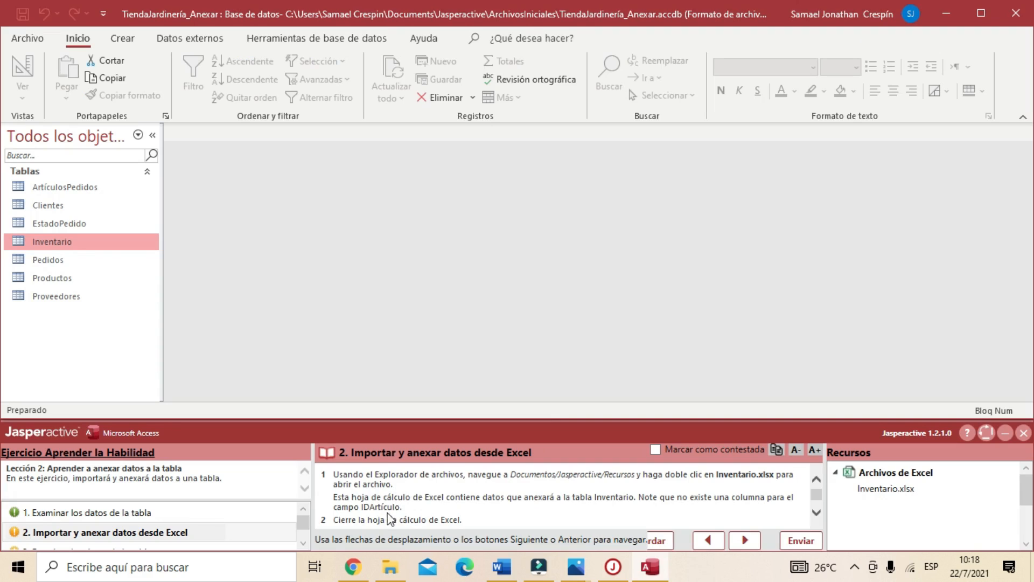
{"action": "scroll", "coordinate": [460, 512], "scroll_direction": "down", "scroll_amount": 3}
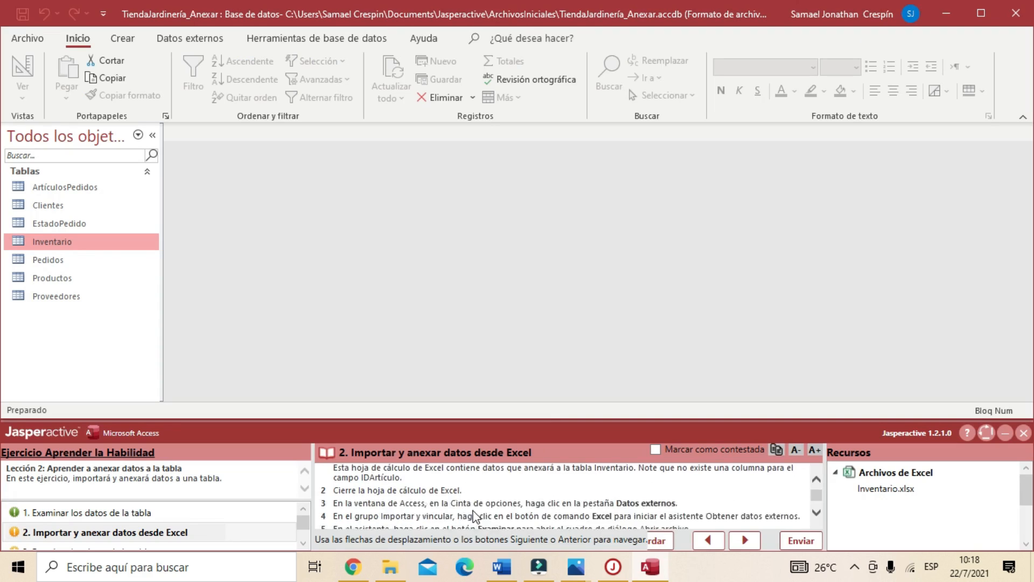
{"action": "scroll", "coordinate": [473, 501], "scroll_direction": "up", "scroll_amount": 1}
- Start the external data wizard for importing from an Excel file as a new data source
{"action": "left_click", "coordinate": [204, 40]}
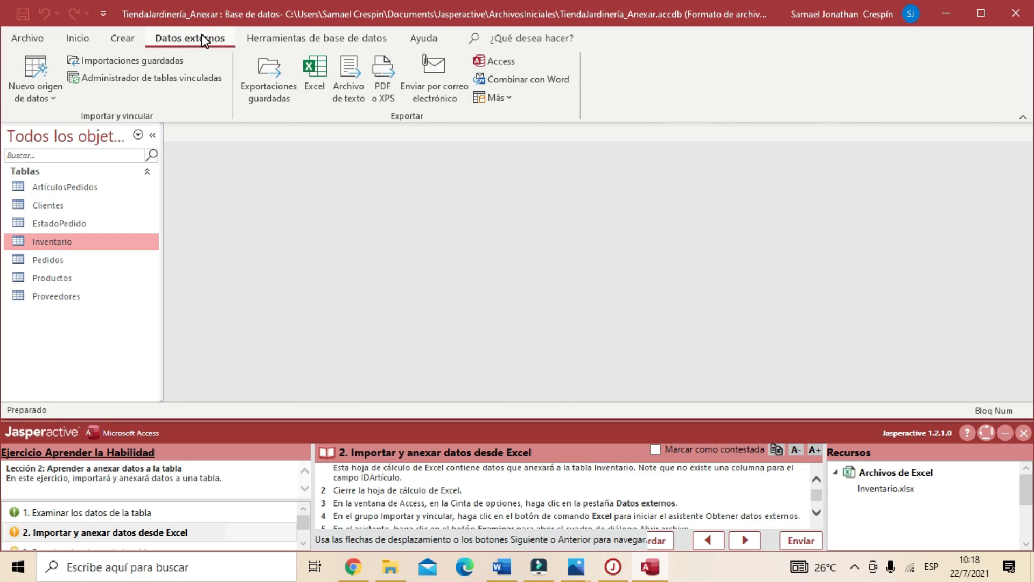
{"action": "scroll", "coordinate": [396, 500], "scroll_direction": "down", "scroll_amount": 2}
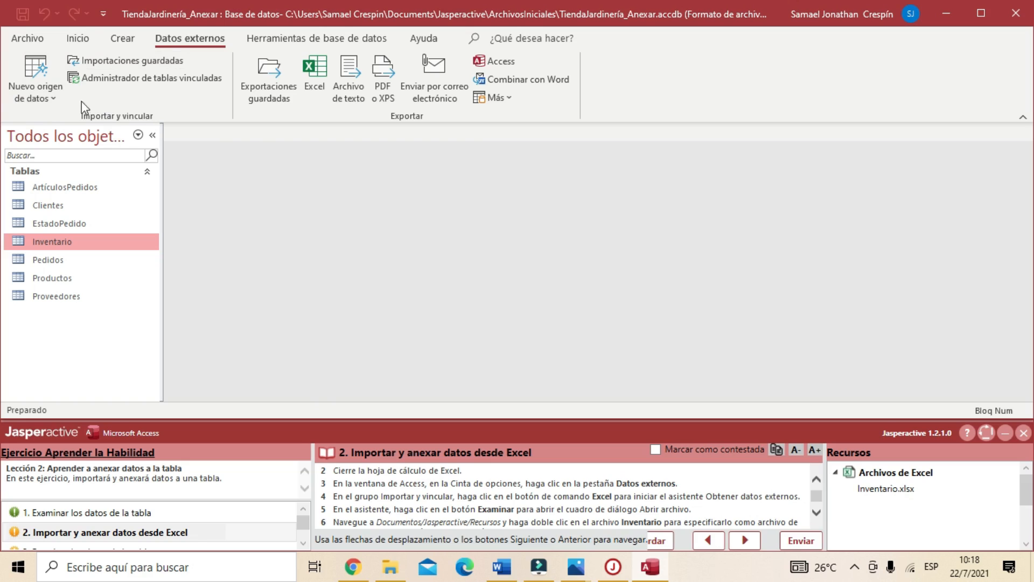
{"action": "left_click", "coordinate": [50, 97]}
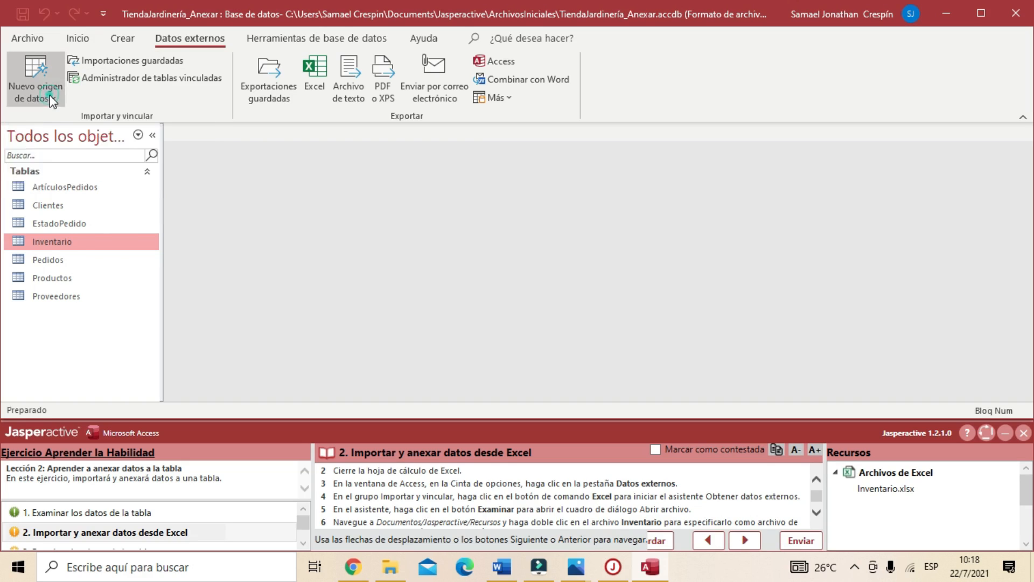
{"action": "mouse_move", "coordinate": [112, 127]}
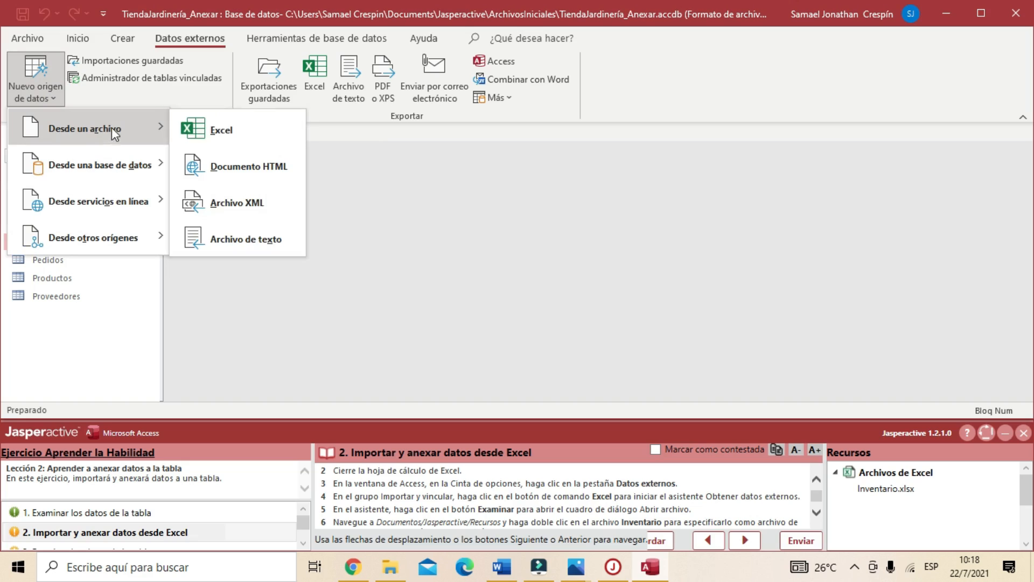
{"action": "left_click", "coordinate": [230, 139]}
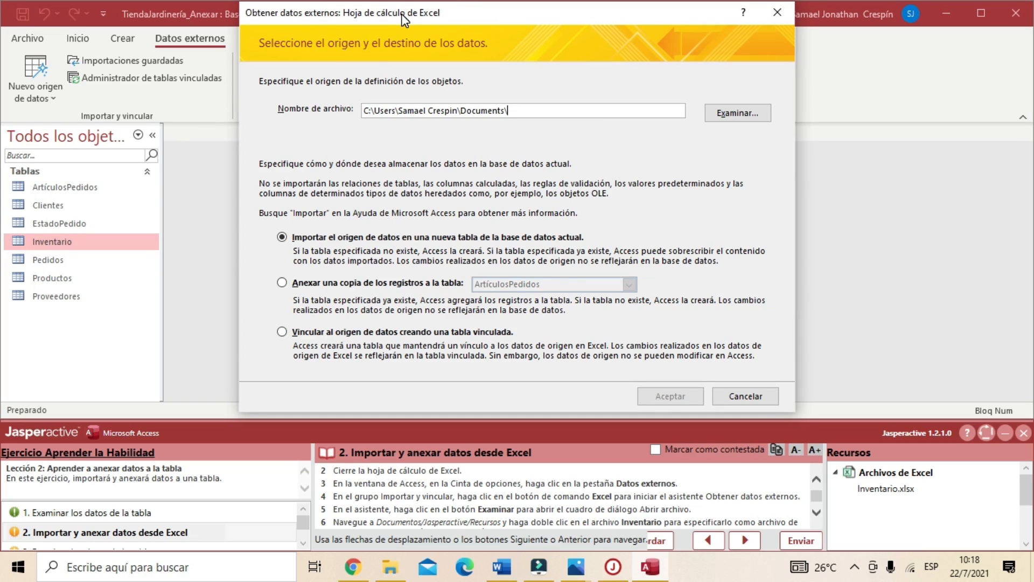
- Browse the Documentos folder for the Inventario workbook as the wizard's source file
{"action": "left_click", "coordinate": [737, 115]}
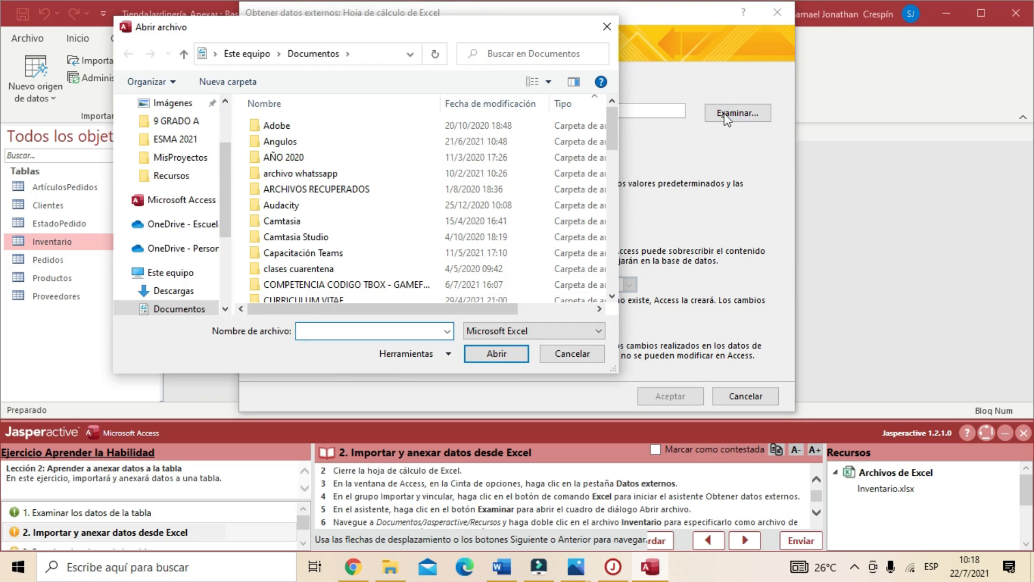
{"action": "left_click_drag", "start_coordinate": [354, 31], "coordinate": [408, 46]}
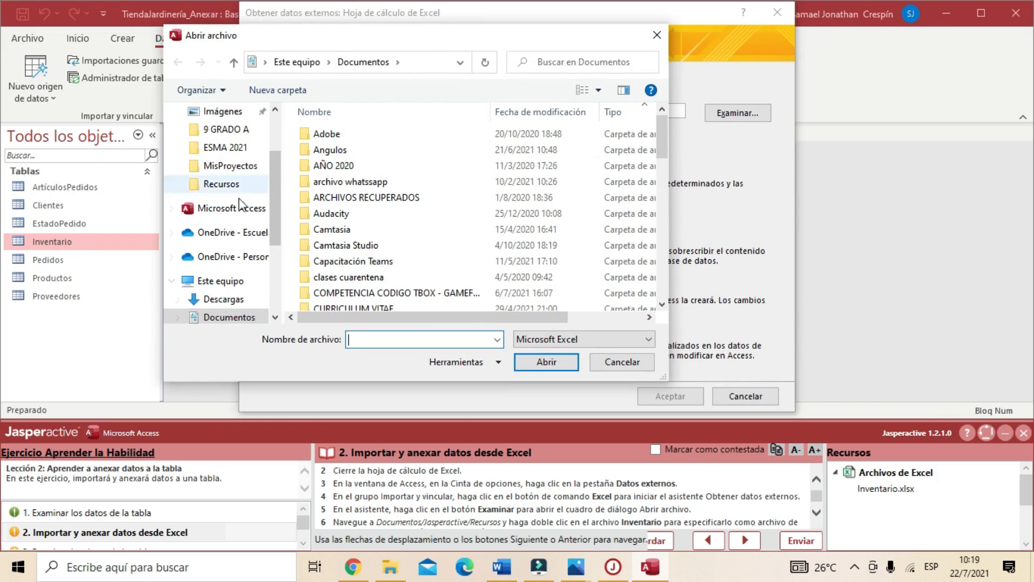
{"action": "scroll", "coordinate": [240, 150], "scroll_direction": "up", "scroll_amount": 2}
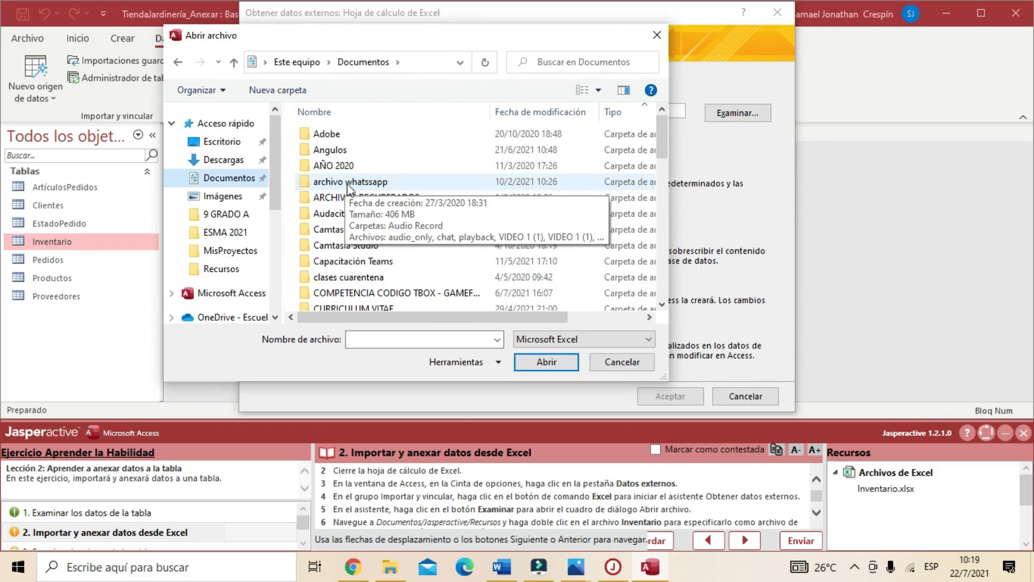
{"action": "left_click", "coordinate": [341, 200]}
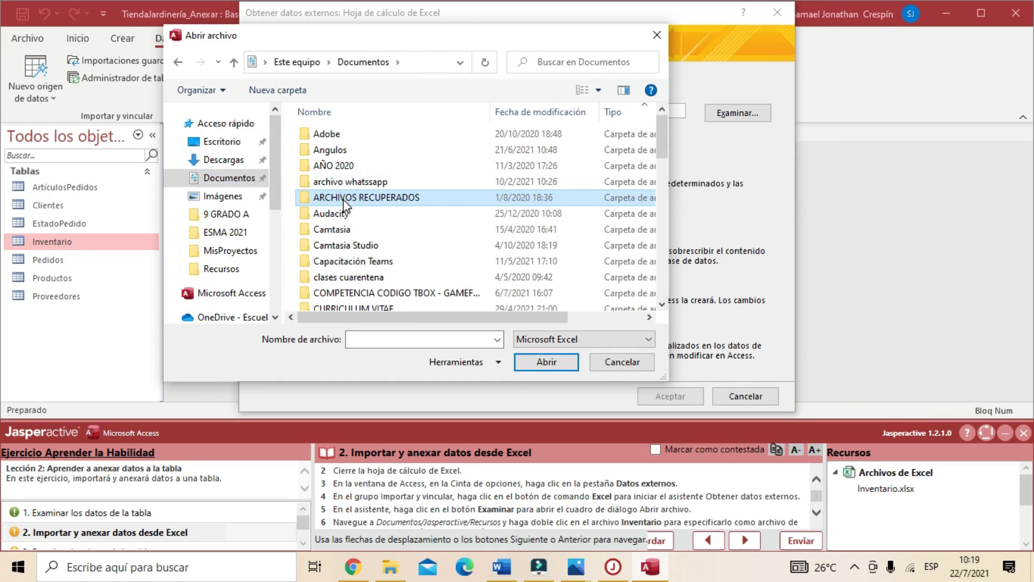
- Choose the Inventario workbook in Documentos/Jasperactive/Recursos as the source file for the Excel import
{"action": "scroll", "coordinate": [343, 199], "scroll_direction": "down", "scroll_amount": 6}
{"action": "double_click", "coordinate": [367, 133]}
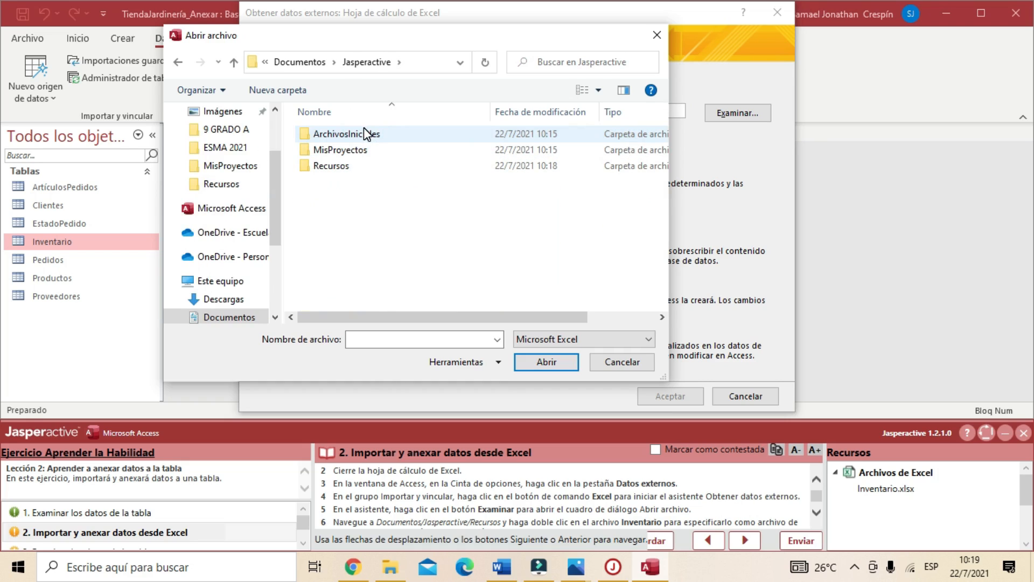
{"action": "double_click", "coordinate": [334, 166]}
{"action": "left_click", "coordinate": [341, 134]}
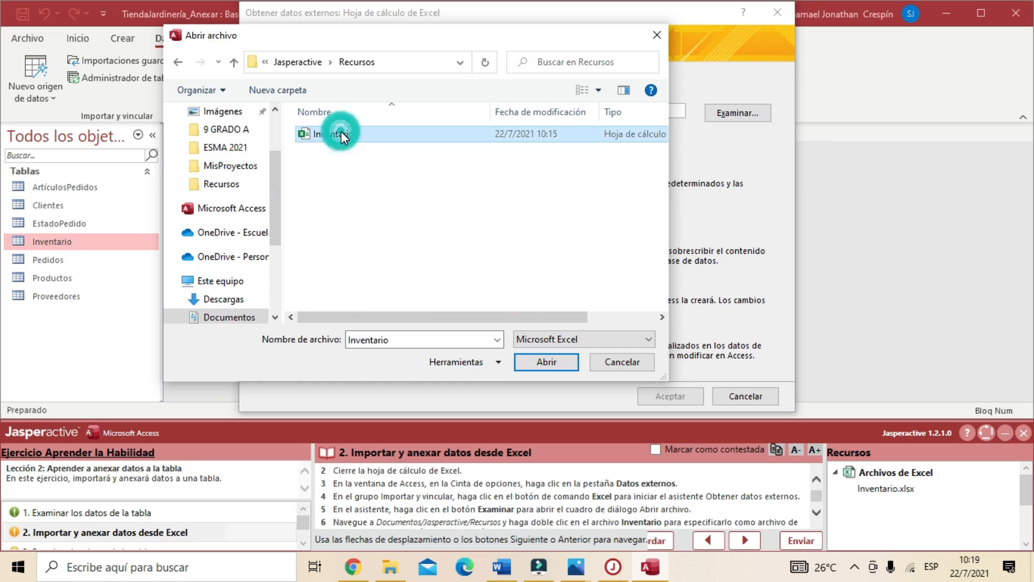
{"action": "left_click", "coordinate": [544, 362]}
- Set the import to append a copy of the records to the Inventario table
{"action": "scroll", "coordinate": [705, 514], "scroll_direction": "down", "scroll_amount": 2}
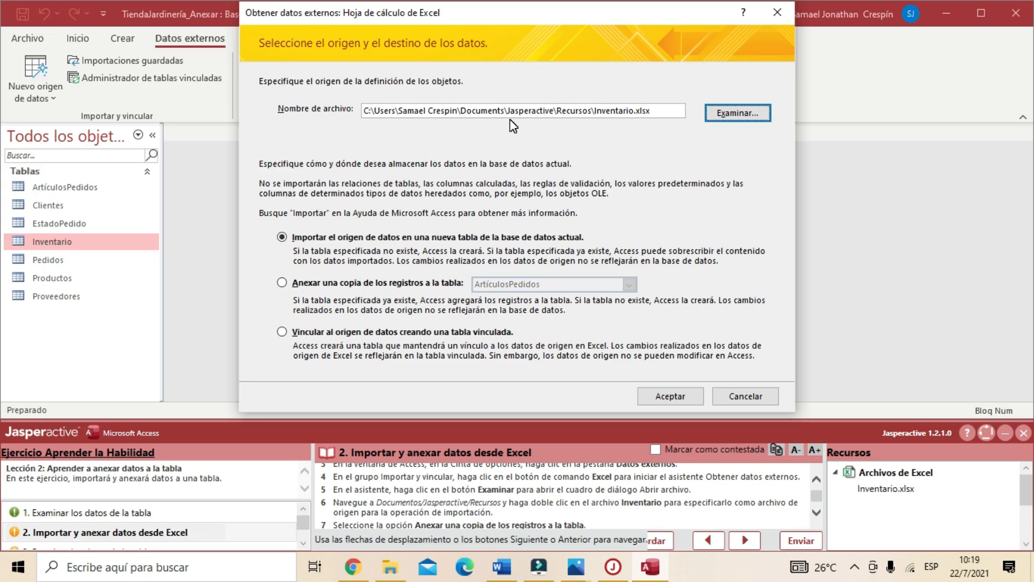
{"action": "scroll", "coordinate": [532, 499], "scroll_direction": "down", "scroll_amount": 1}
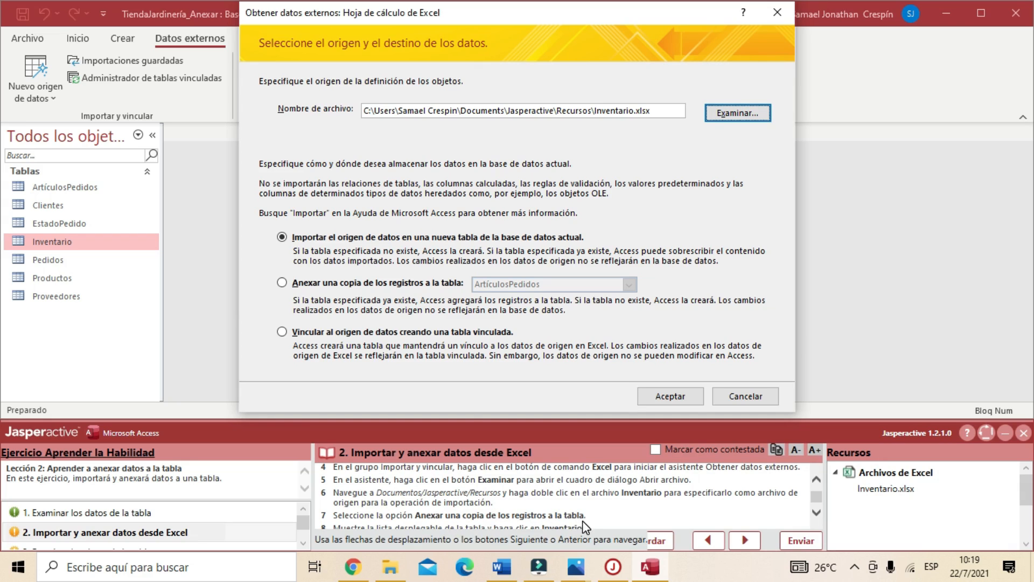
{"action": "left_click", "coordinate": [282, 282]}
{"action": "scroll", "coordinate": [489, 510], "scroll_direction": "down", "scroll_amount": 1}
{"action": "scroll", "coordinate": [489, 510], "scroll_direction": "down", "scroll_amount": 1}
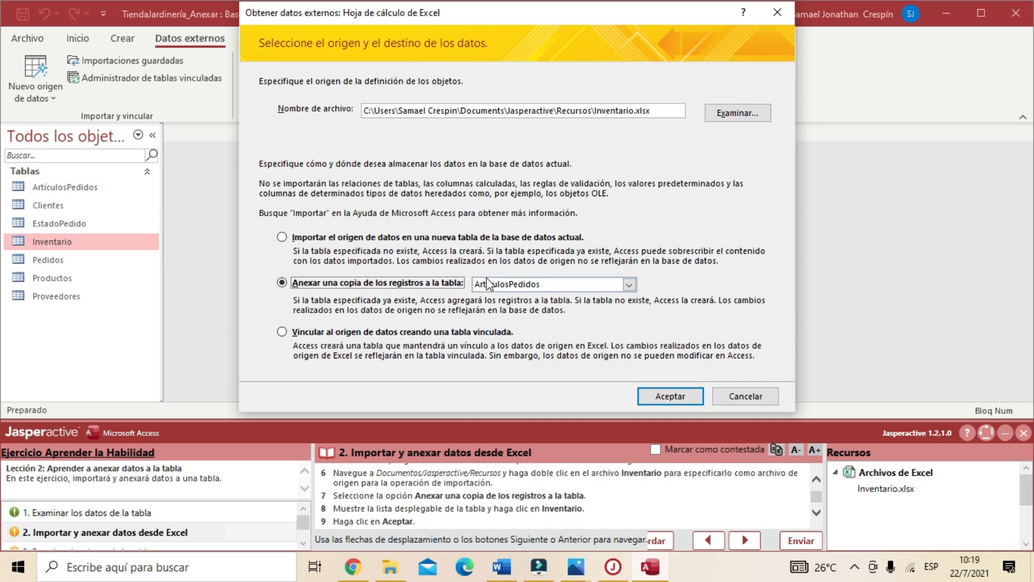
{"action": "left_click", "coordinate": [630, 284]}
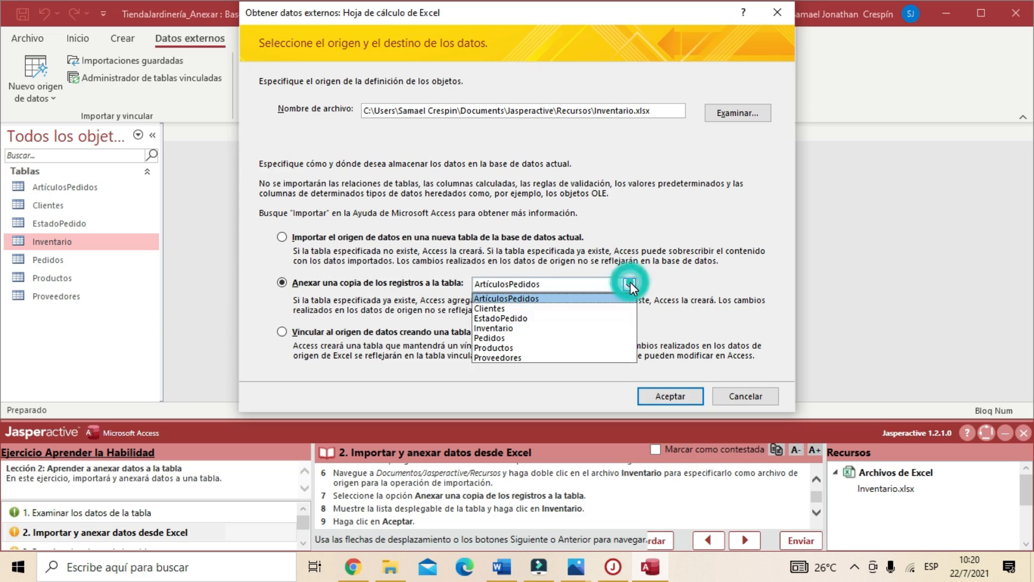
{"action": "left_click", "coordinate": [505, 328]}
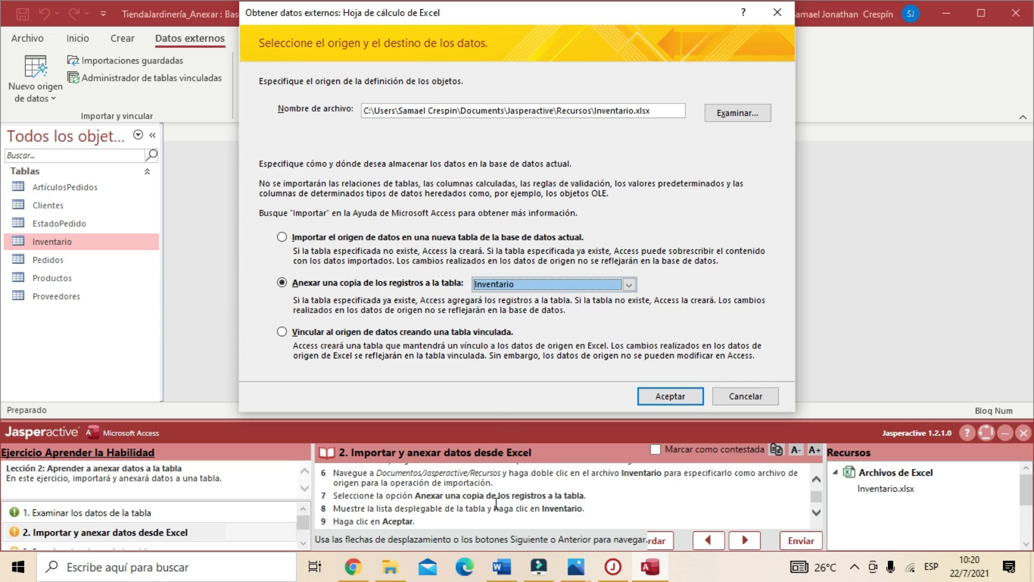
- Complete the spreadsheet import without saving the import steps, and mark exercise task 2 as answered, advancing to task 3
{"action": "scroll", "coordinate": [488, 503], "scroll_direction": "down", "scroll_amount": 1}
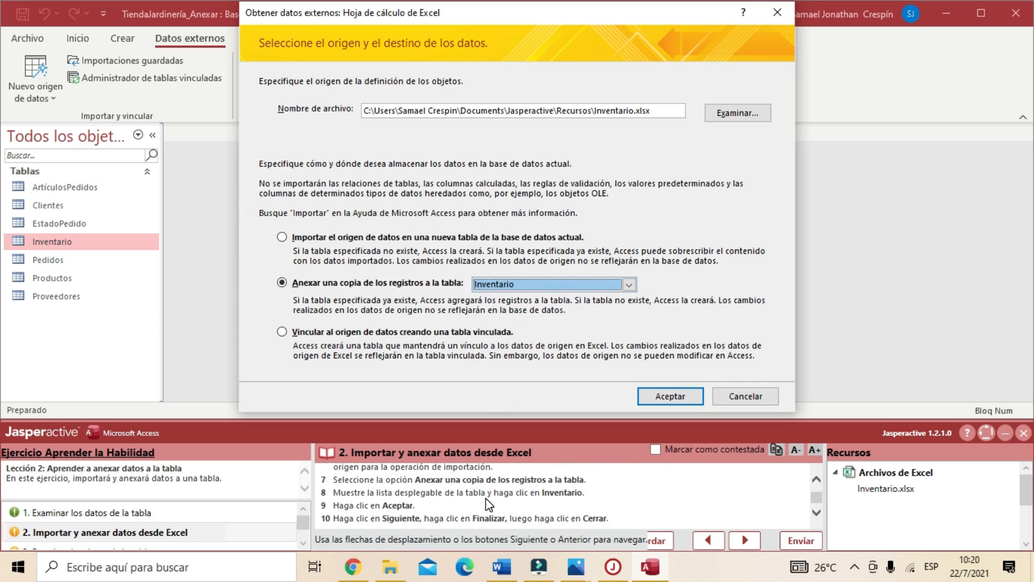
{"action": "left_click", "coordinate": [680, 398]}
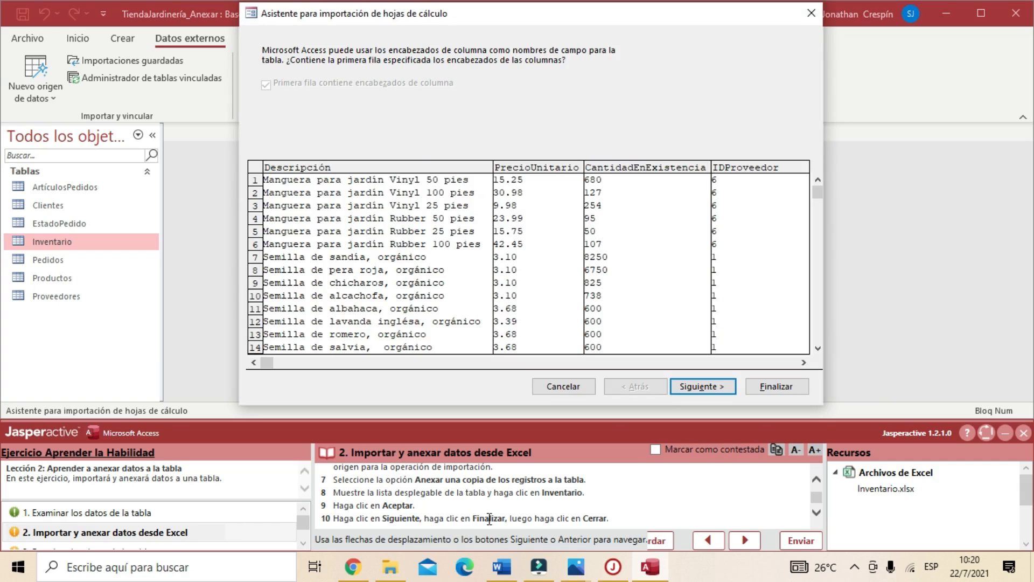
{"action": "left_click", "coordinate": [712, 387]}
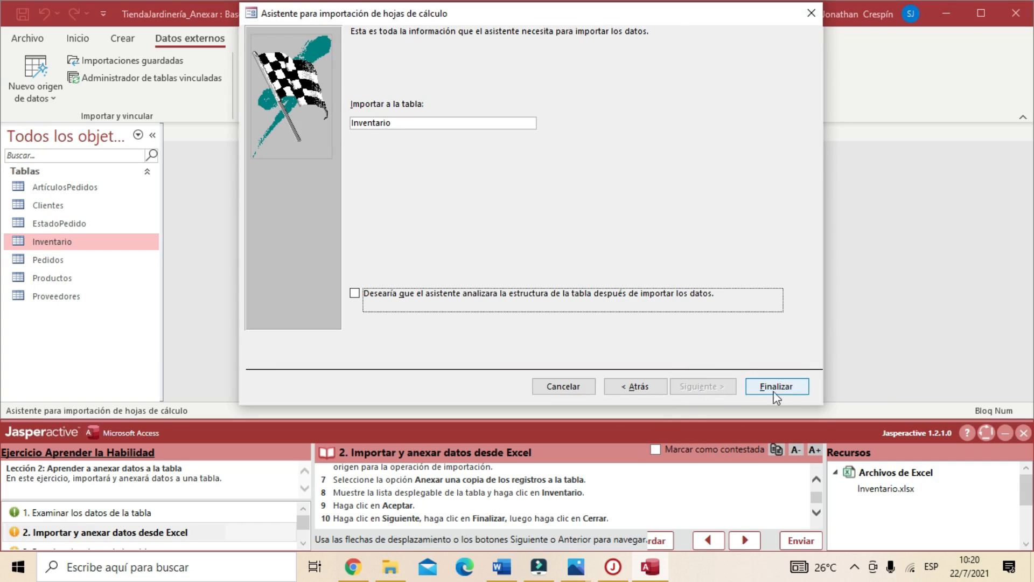
{"action": "left_click", "coordinate": [788, 389]}
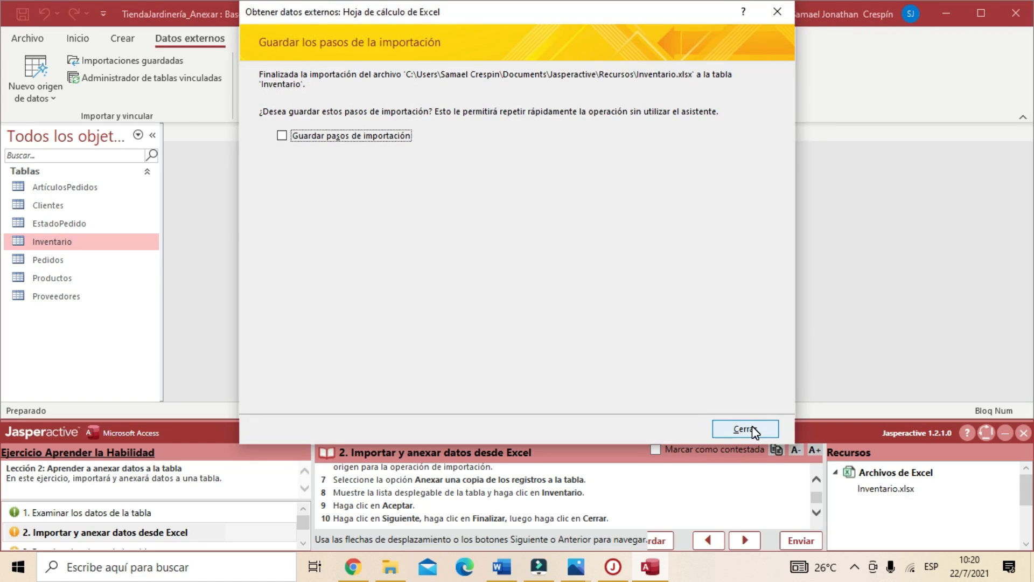
{"action": "left_click", "coordinate": [752, 426]}
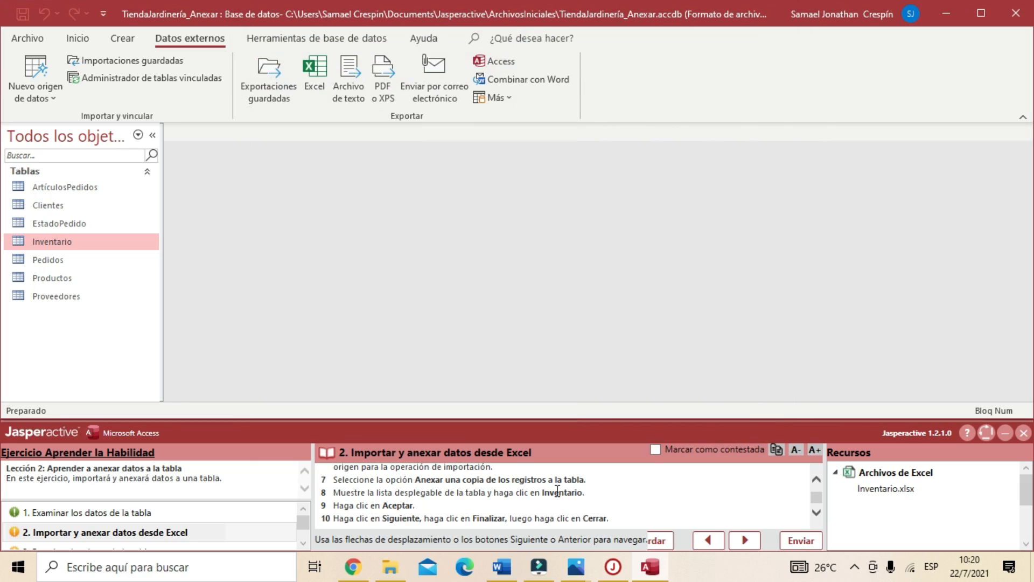
{"action": "left_click", "coordinate": [658, 448]}
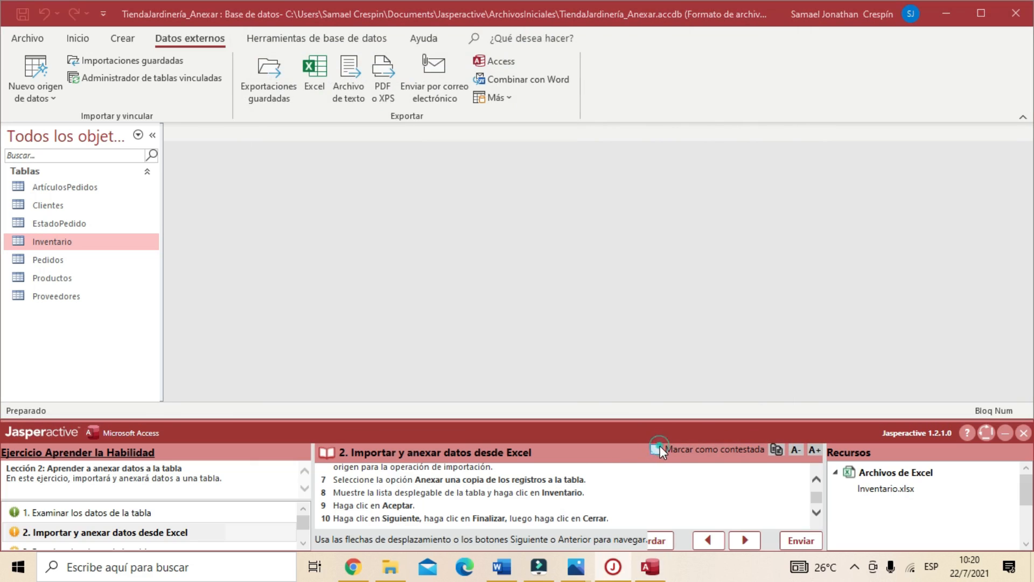
{"action": "left_click", "coordinate": [753, 542]}
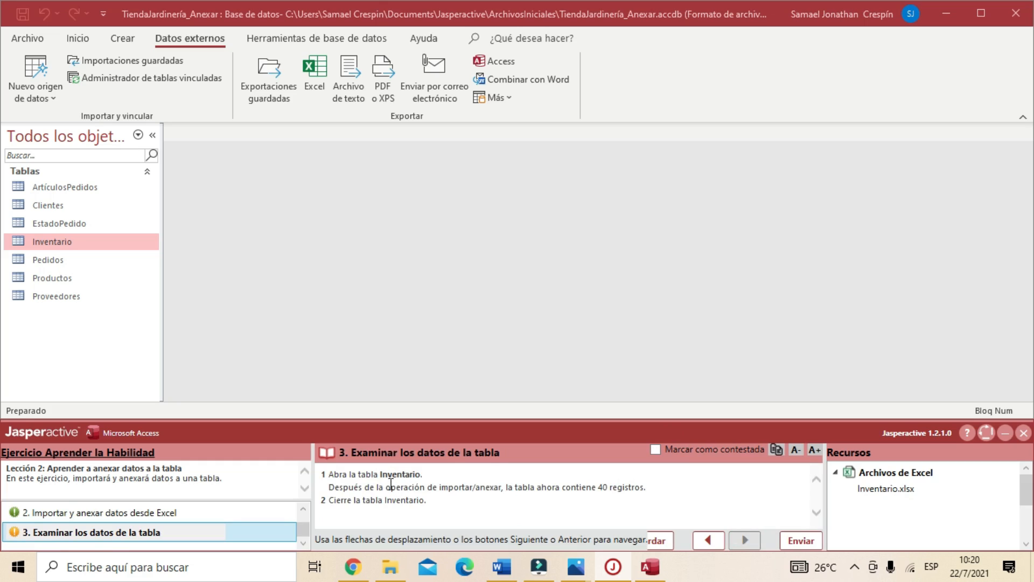
- Open the Inventario table, examine its records from first to last, and close the table
{"action": "double_click", "coordinate": [56, 245]}
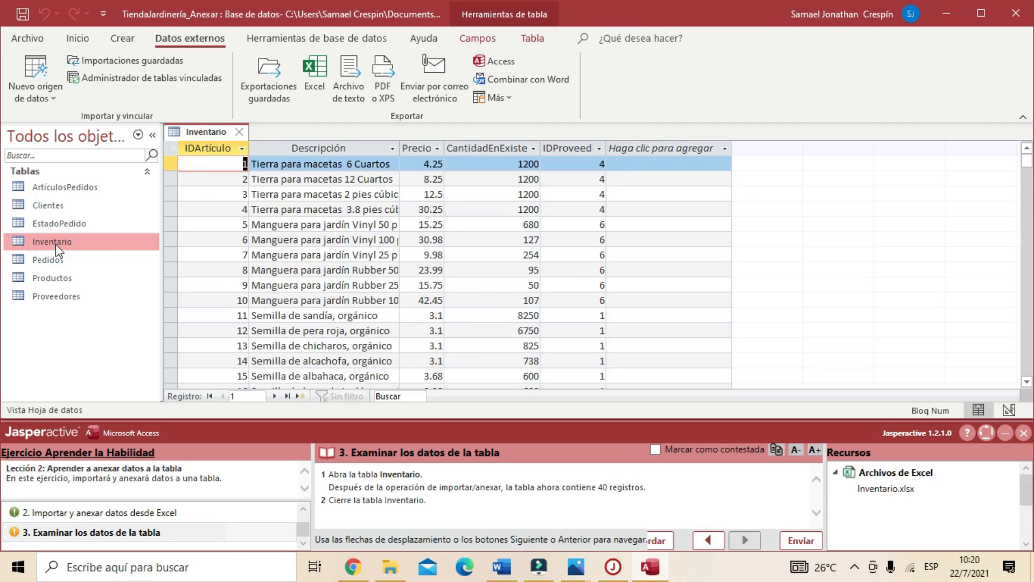
{"action": "scroll", "coordinate": [237, 251], "scroll_direction": "down", "scroll_amount": 13}
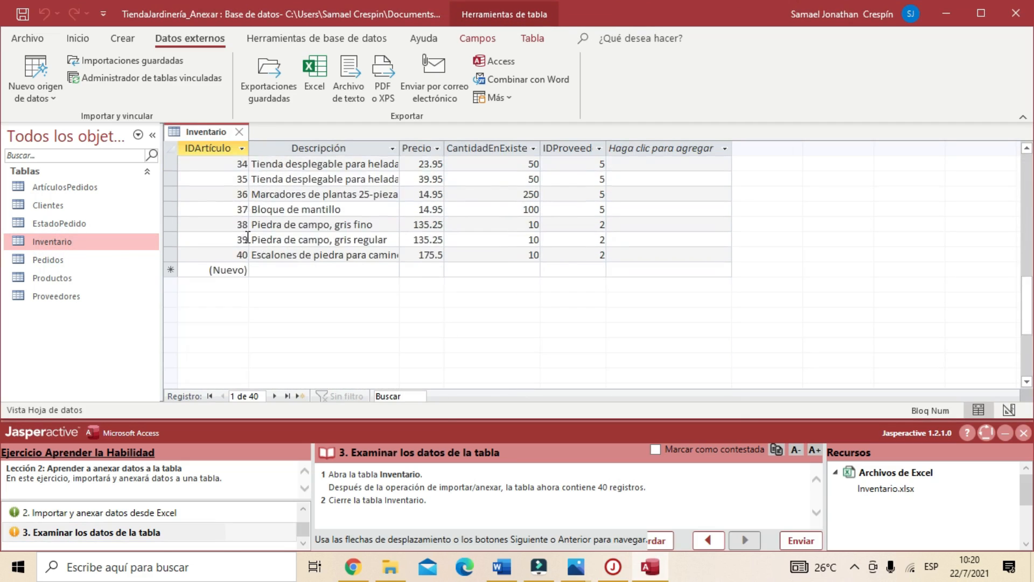
{"action": "scroll", "coordinate": [239, 251], "scroll_direction": "up", "scroll_amount": 9}
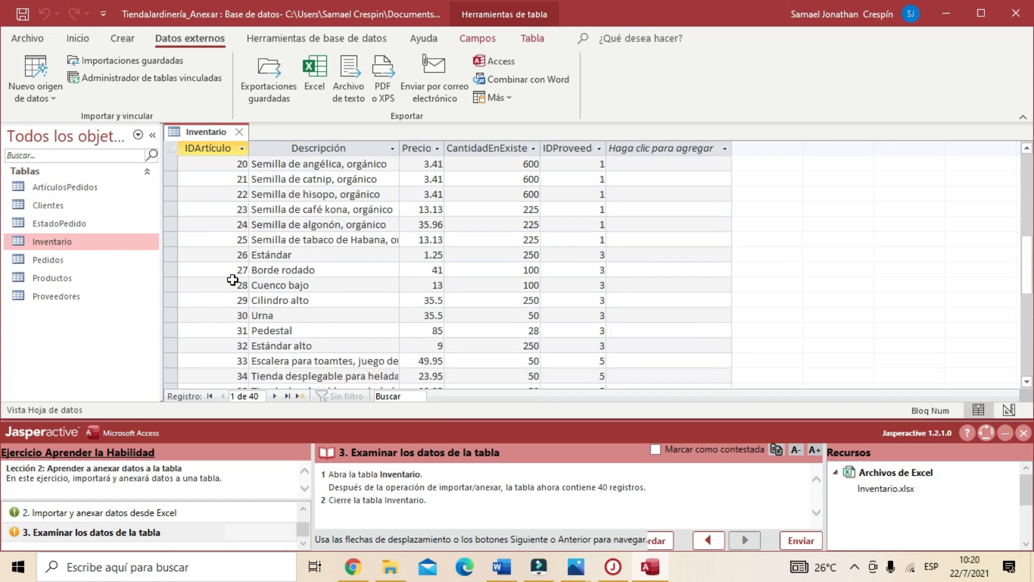
{"action": "scroll", "coordinate": [233, 275], "scroll_direction": "up", "scroll_amount": 5}
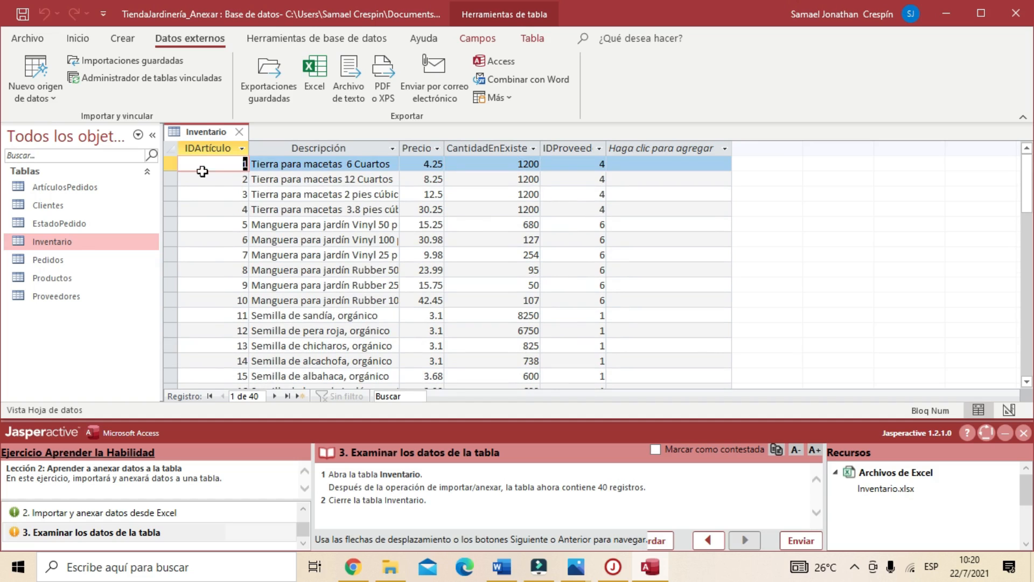
{"action": "scroll", "coordinate": [229, 178], "scroll_direction": "down", "scroll_amount": 13}
{"action": "scroll", "coordinate": [232, 215], "scroll_direction": "up", "scroll_amount": 13}
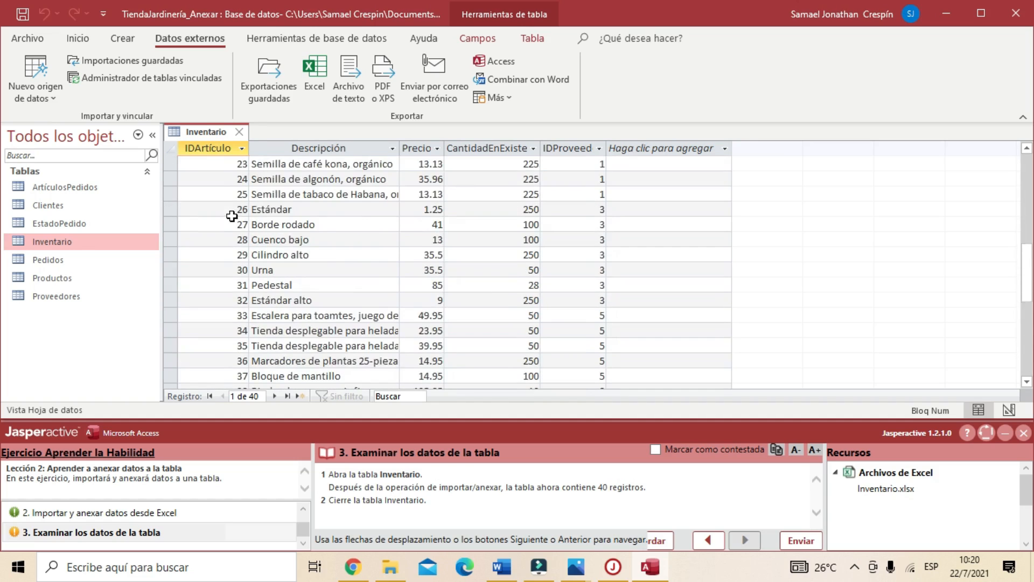
{"action": "scroll", "coordinate": [232, 214], "scroll_direction": "up", "scroll_amount": 1}
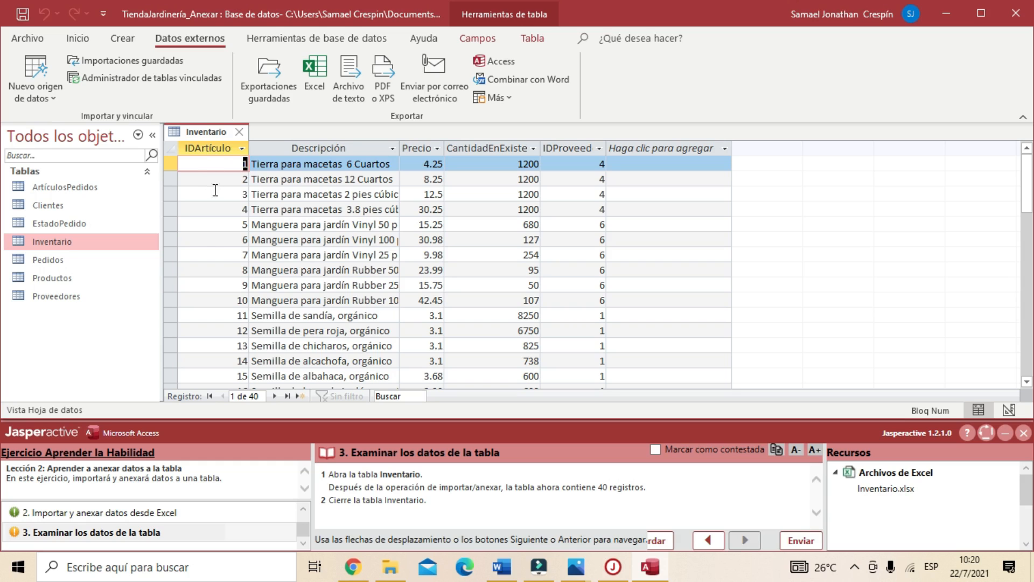
{"action": "scroll", "coordinate": [208, 192], "scroll_direction": "down", "scroll_amount": 12}
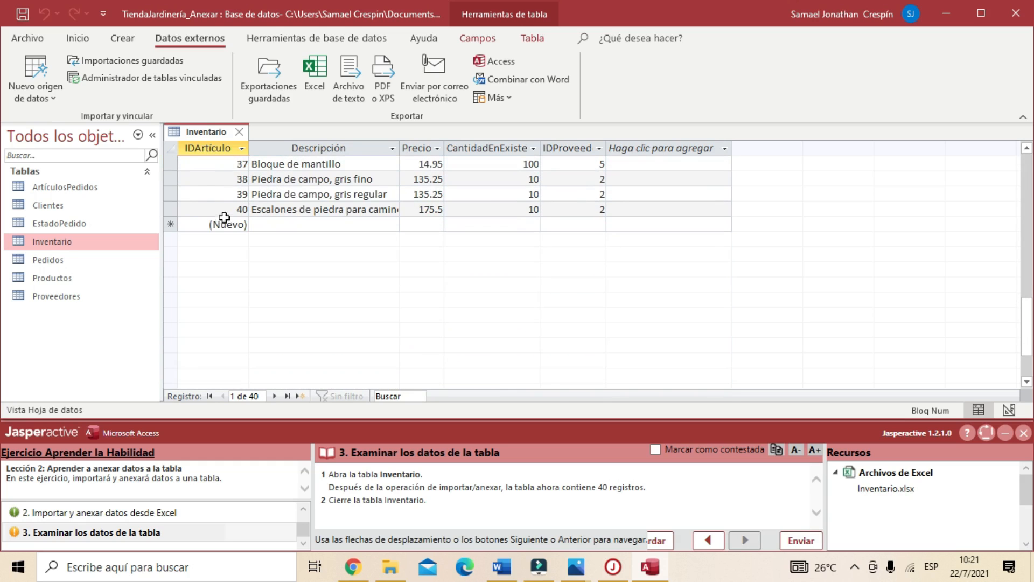
{"action": "scroll", "coordinate": [219, 222], "scroll_direction": "up", "scroll_amount": 4}
{"action": "scroll", "coordinate": [218, 222], "scroll_direction": "up", "scroll_amount": 7}
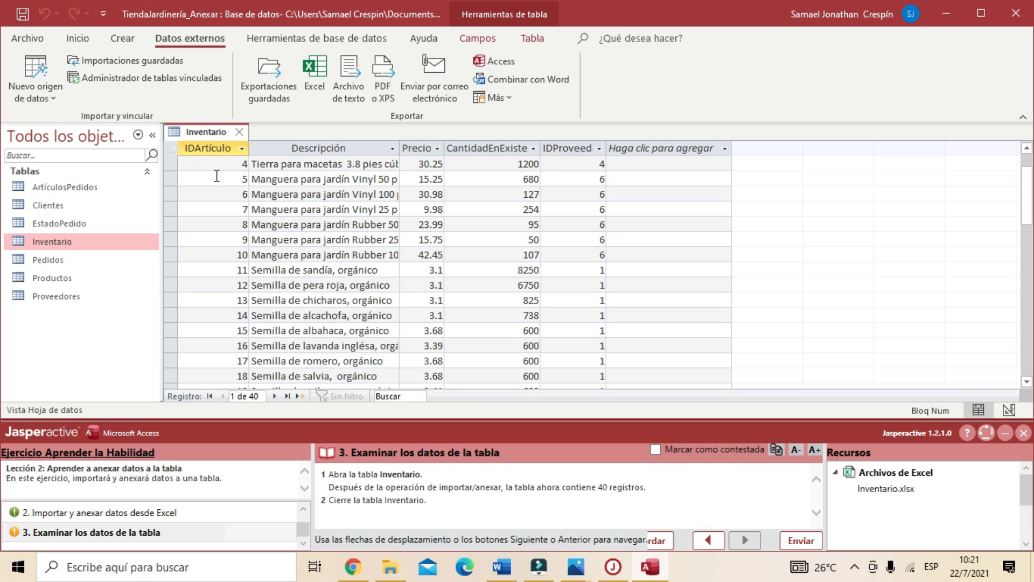
{"action": "scroll", "coordinate": [207, 152], "scroll_direction": "down", "scroll_amount": 5}
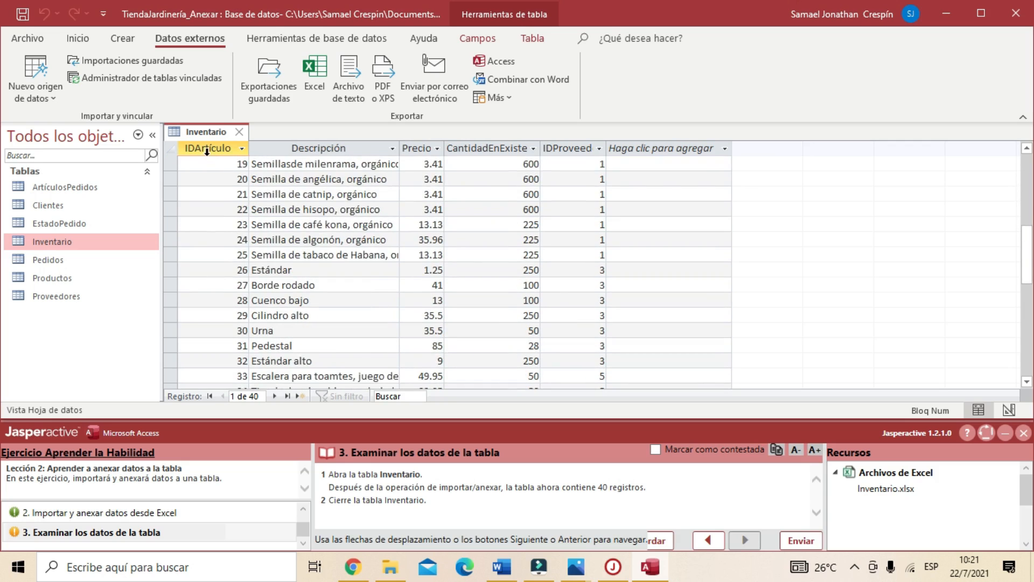
{"action": "scroll", "coordinate": [207, 152], "scroll_direction": "down", "scroll_amount": 5}
{"action": "scroll", "coordinate": [203, 199], "scroll_direction": "up", "scroll_amount": 4}
{"action": "scroll", "coordinate": [216, 241], "scroll_direction": "up", "scroll_amount": 7}
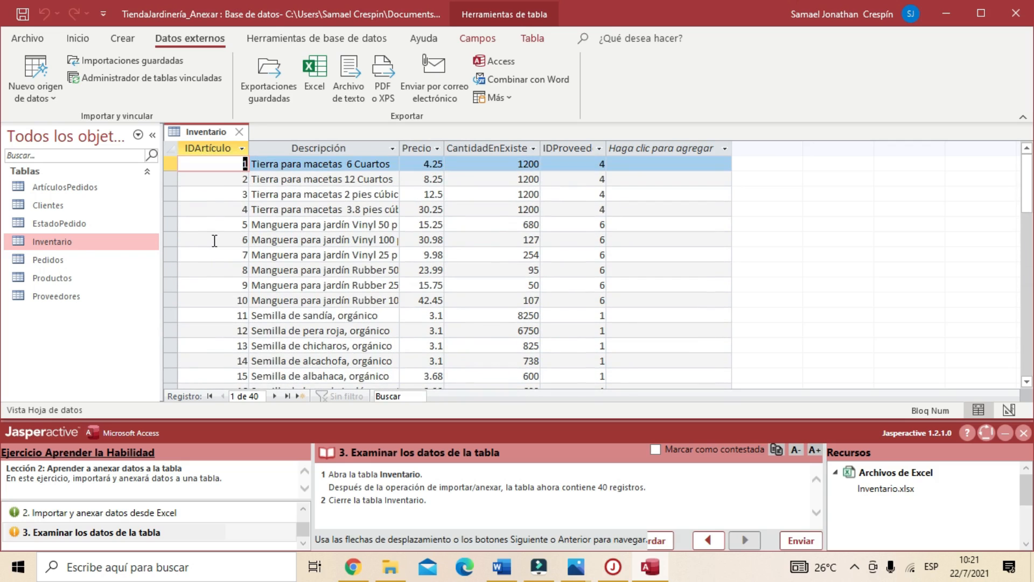
{"action": "scroll", "coordinate": [212, 211], "scroll_direction": "down", "scroll_amount": 11}
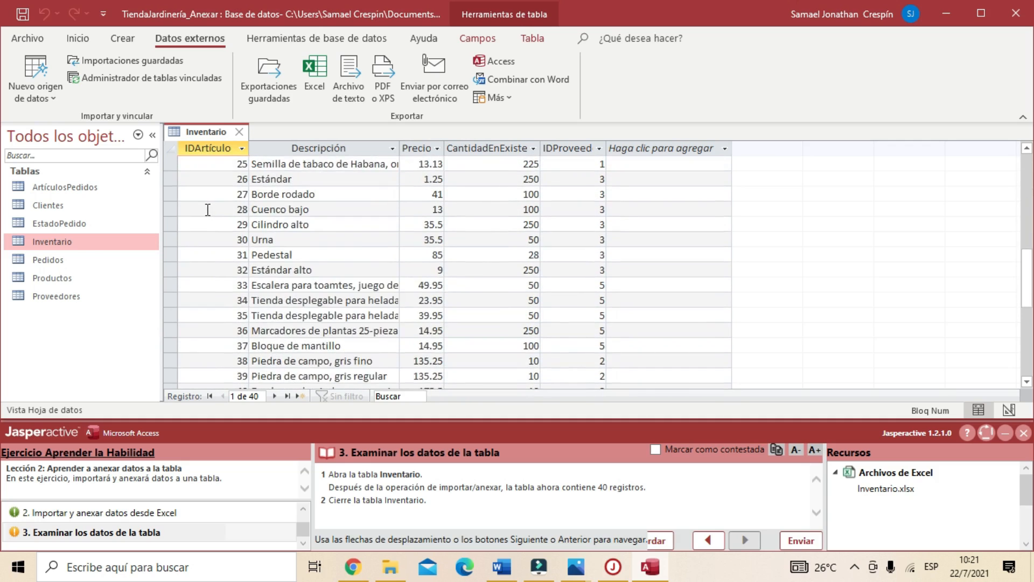
{"action": "scroll", "coordinate": [210, 218], "scroll_direction": "down", "scroll_amount": 1}
{"action": "scroll", "coordinate": [214, 224], "scroll_direction": "up", "scroll_amount": 12}
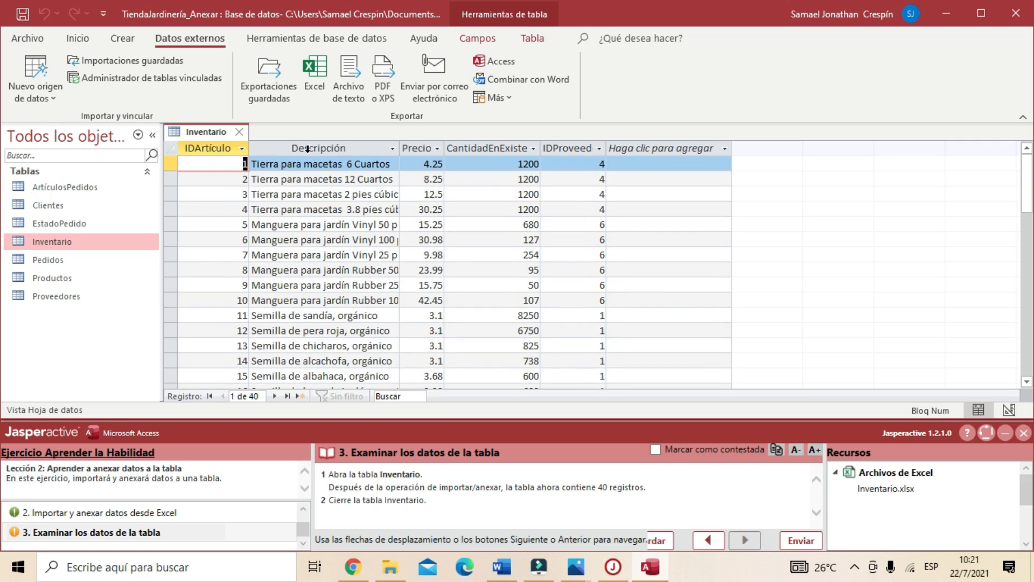
{"action": "left_click", "coordinate": [240, 133]}
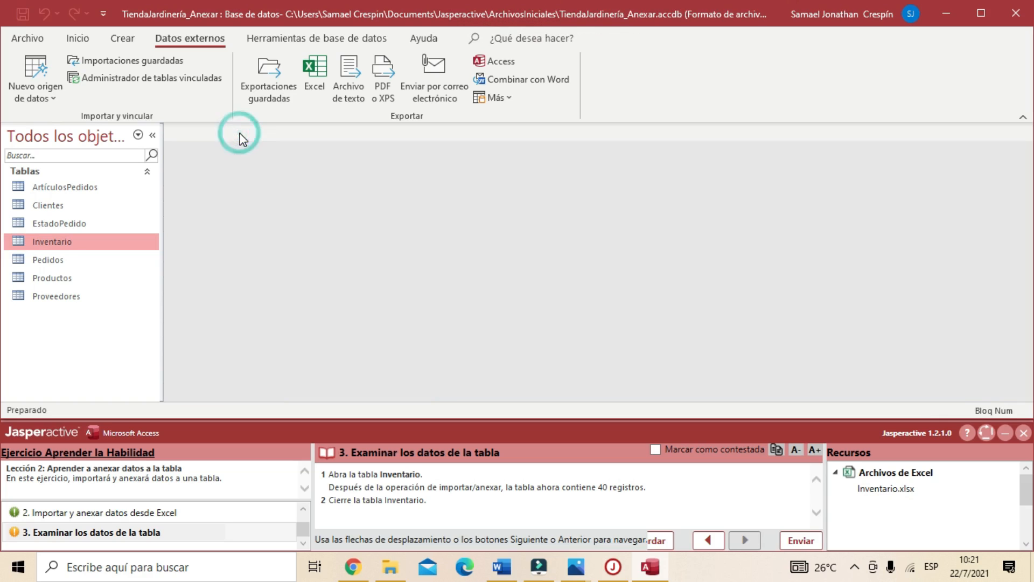
- Mark exercise task 3 as answered and submit the exercise results for evaluation
{"action": "left_click", "coordinate": [655, 449]}
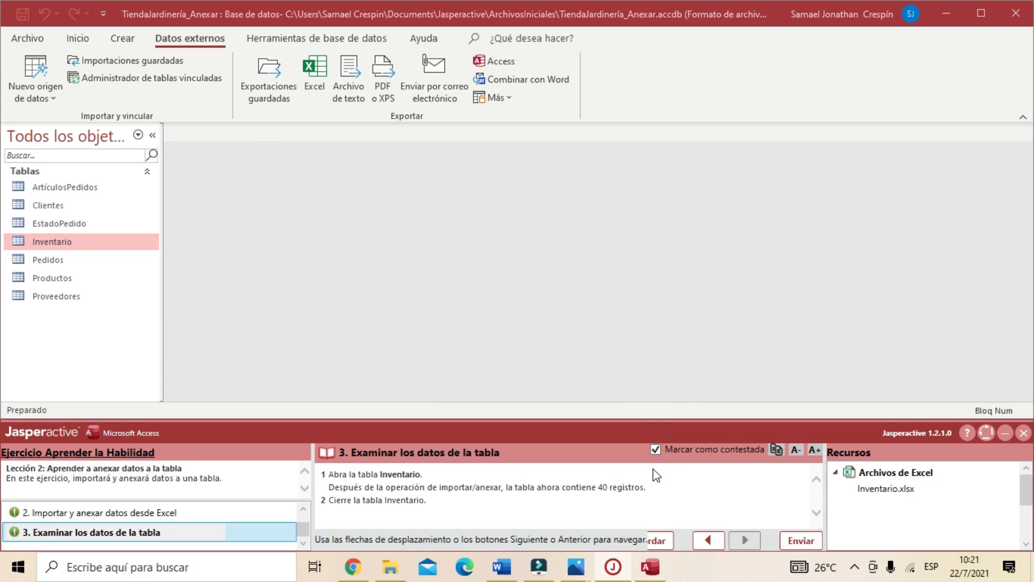
{"action": "left_click", "coordinate": [801, 546]}
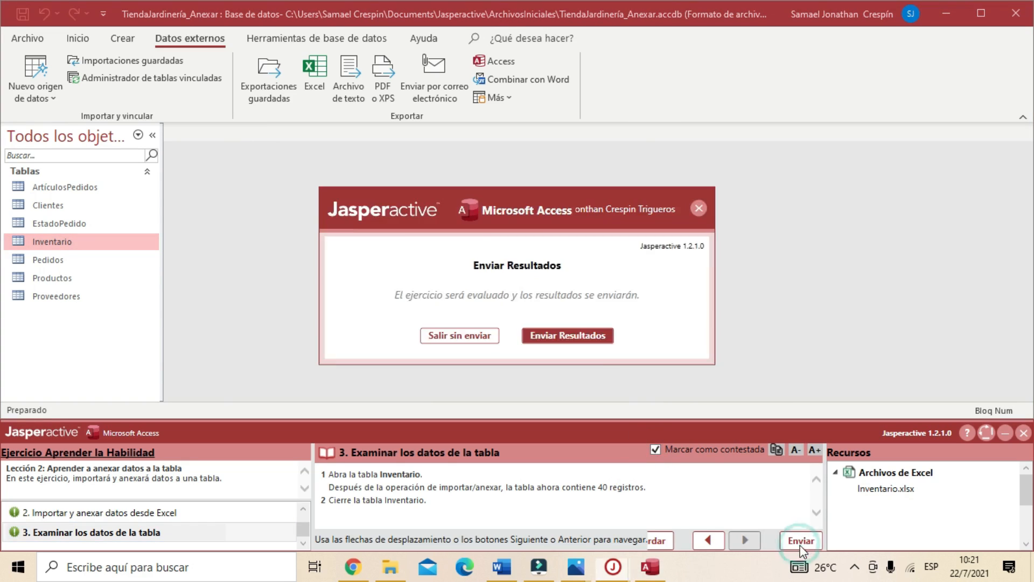
{"action": "key", "text": "Return"}
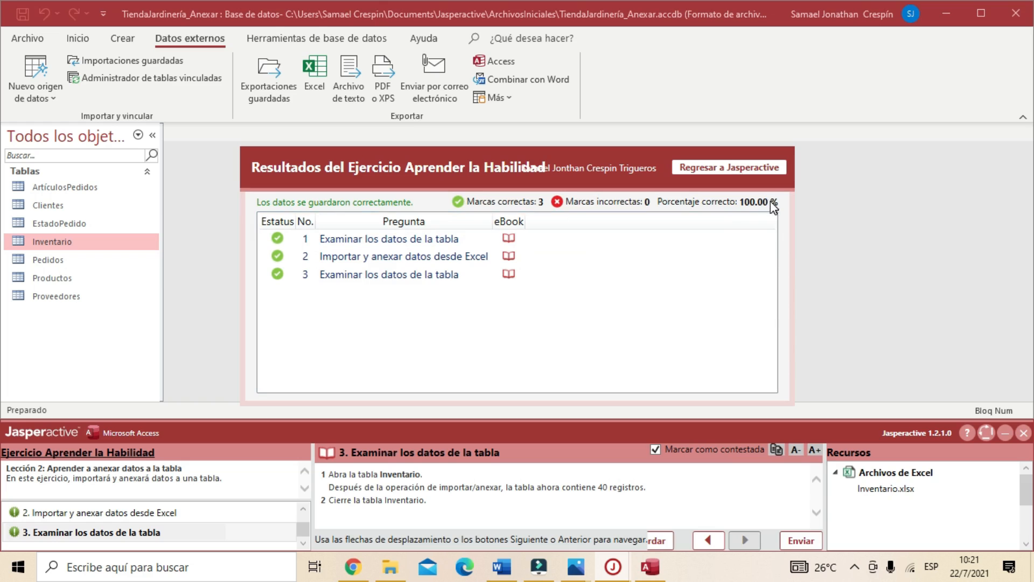
- Return to the Jasperactive learning path and start the Aprender exercise for "Importar datos como una tabla vinculada"
{"action": "left_click", "coordinate": [729, 168]}
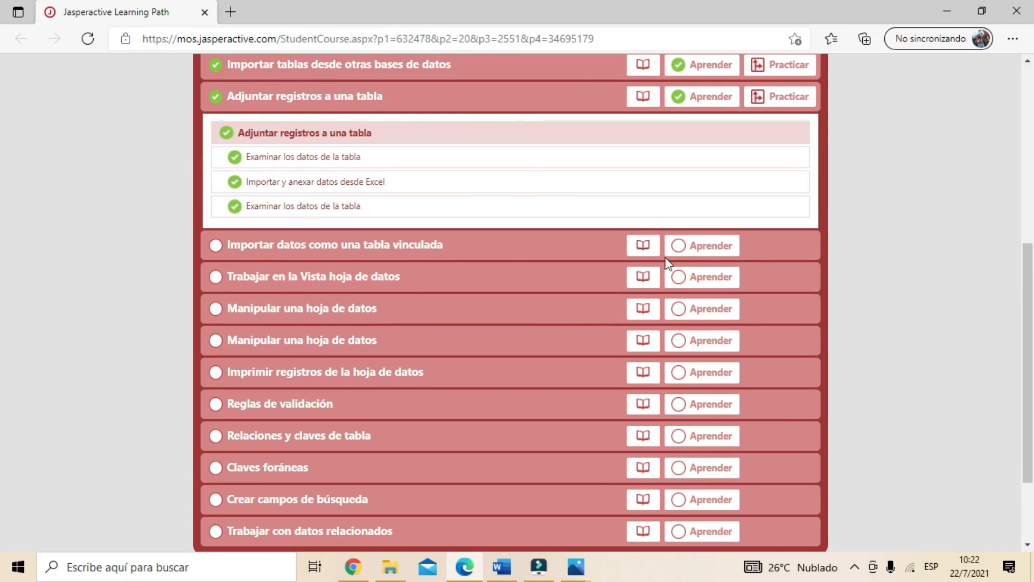
{"action": "left_click", "coordinate": [734, 253]}
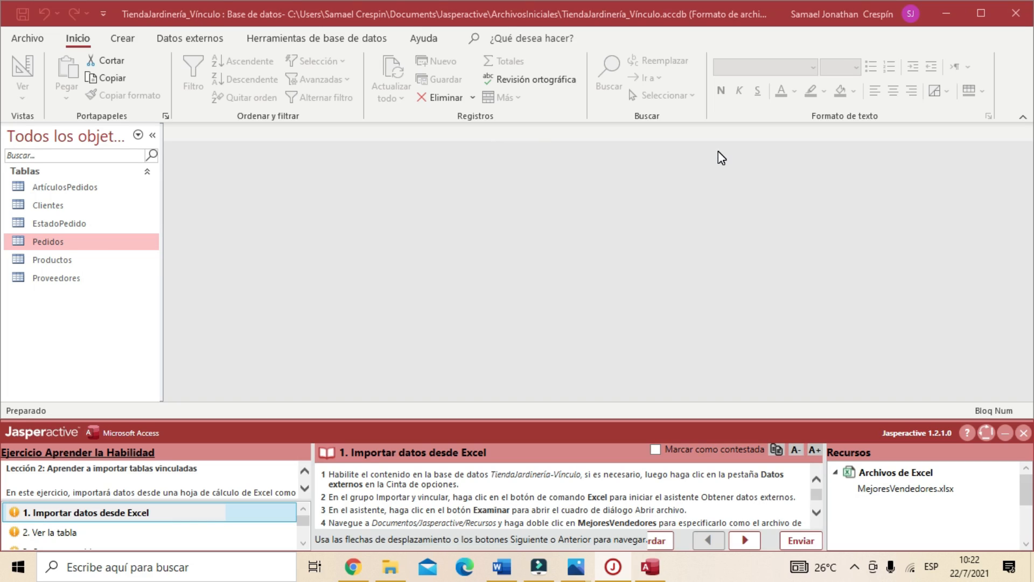
- Start an external data import from an Excel file and choose MejoresVendedores in Documentos/Jasperactive/Recursos as the source
{"action": "left_click", "coordinate": [168, 40]}
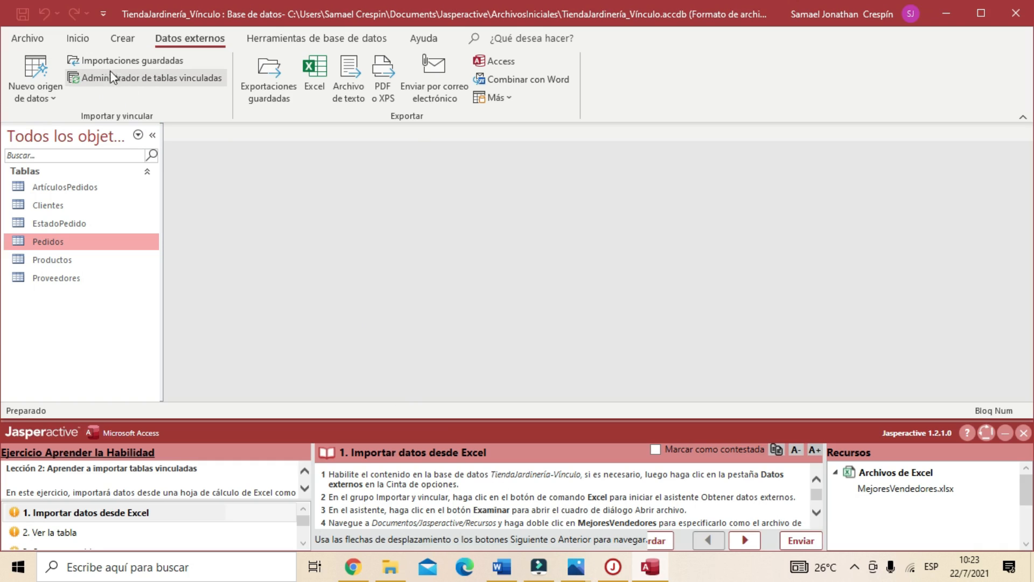
{"action": "left_click", "coordinate": [56, 100]}
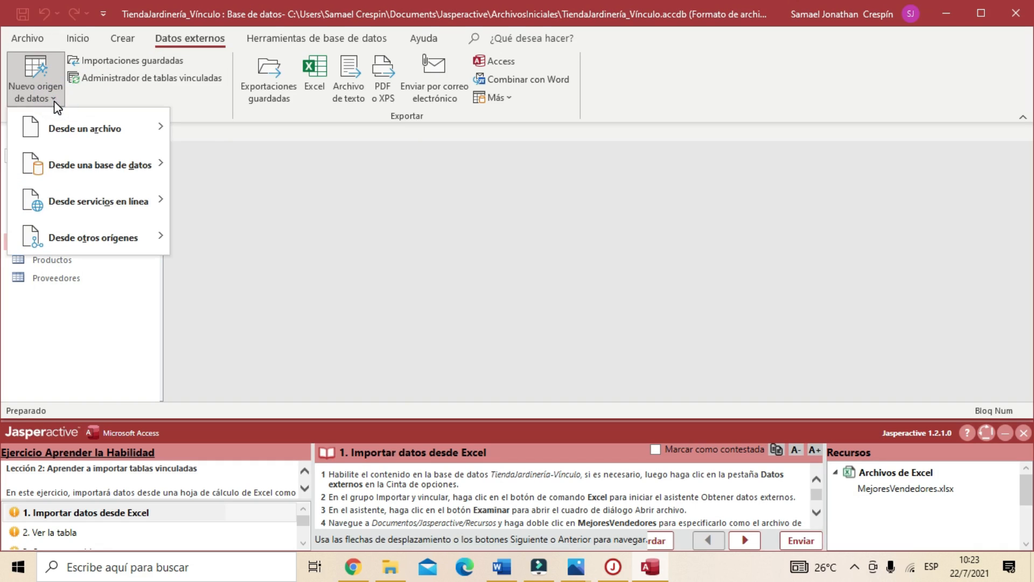
{"action": "mouse_move", "coordinate": [63, 130]}
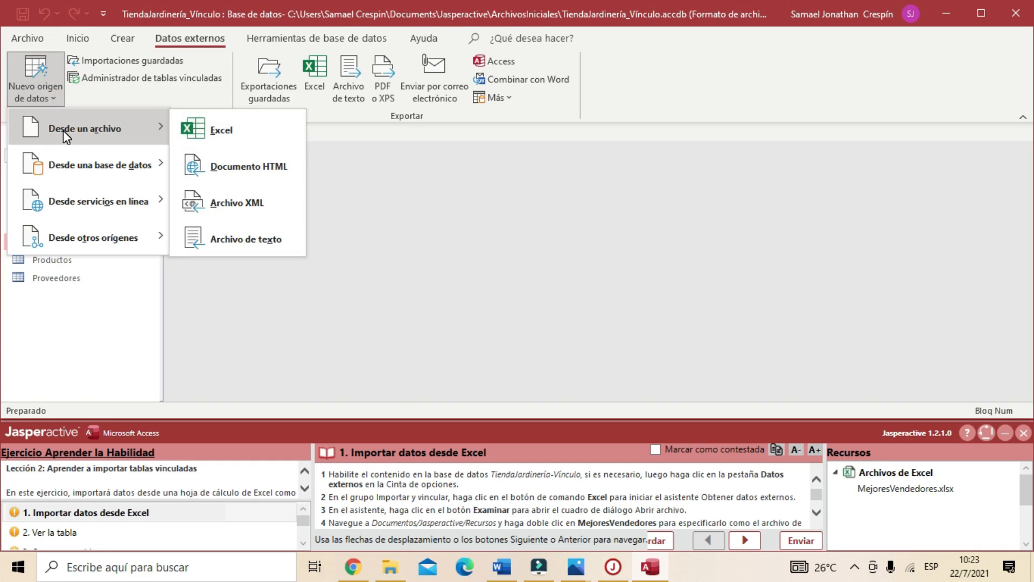
{"action": "left_click", "coordinate": [232, 138]}
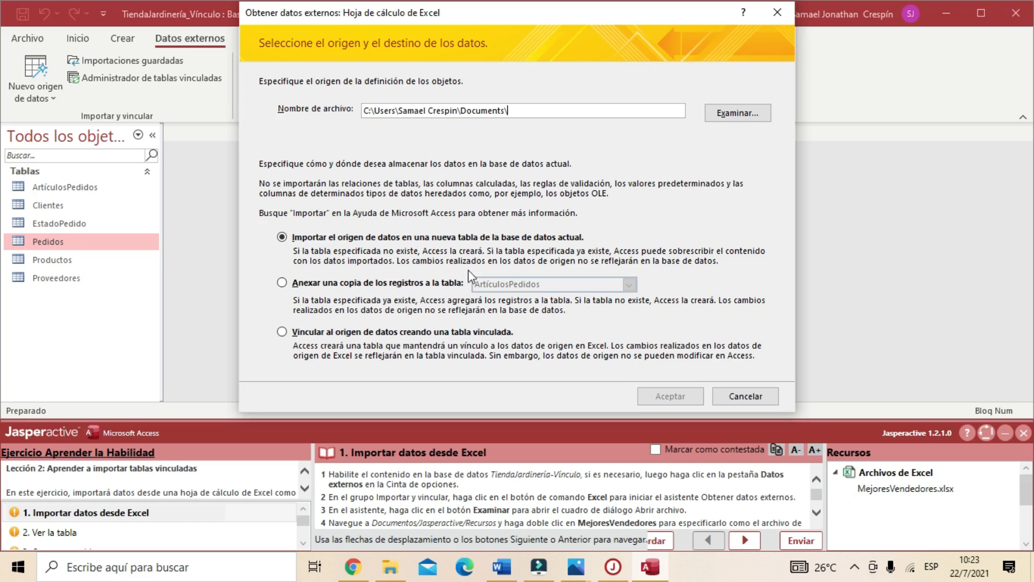
{"action": "left_click", "coordinate": [738, 114]}
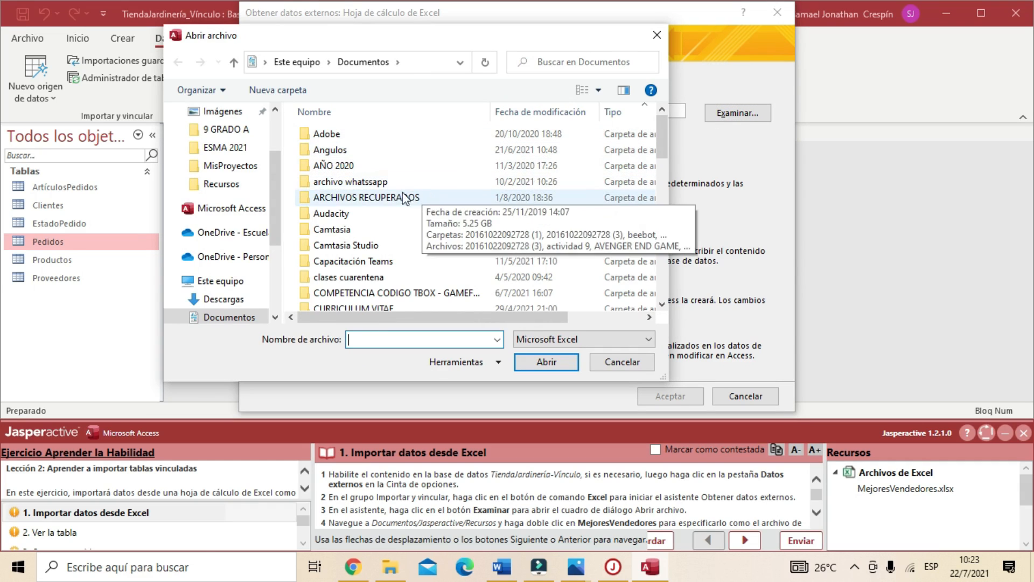
{"action": "scroll", "coordinate": [227, 191], "scroll_direction": "up", "scroll_amount": 2}
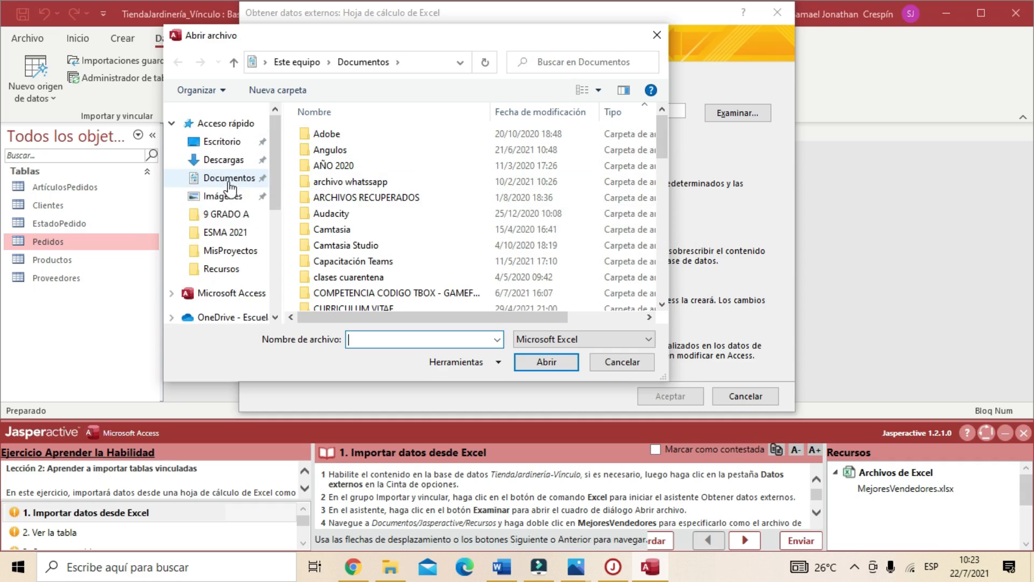
{"action": "left_click", "coordinate": [229, 178]}
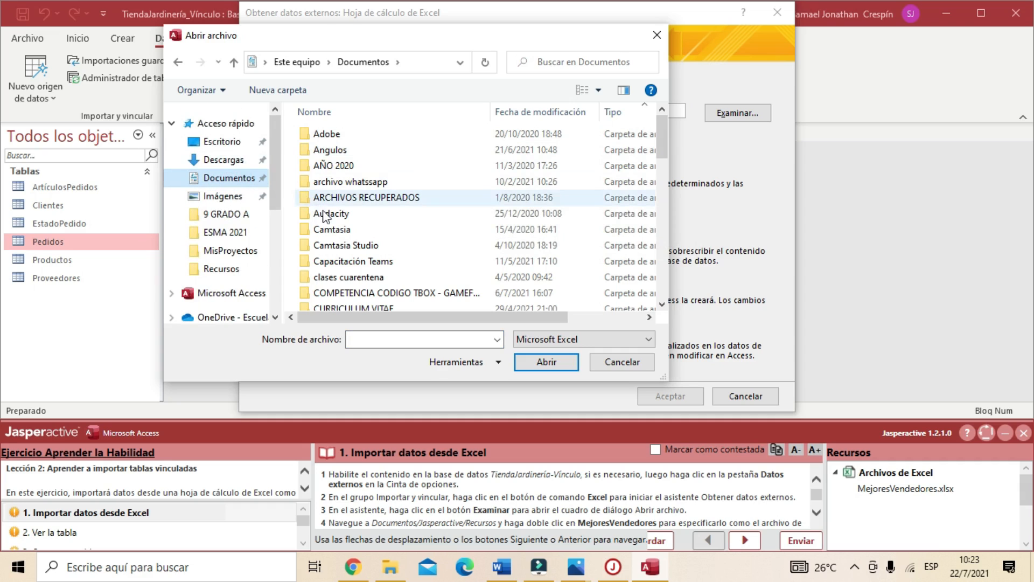
{"action": "left_click", "coordinate": [334, 229]}
{"action": "key", "text": "j"}
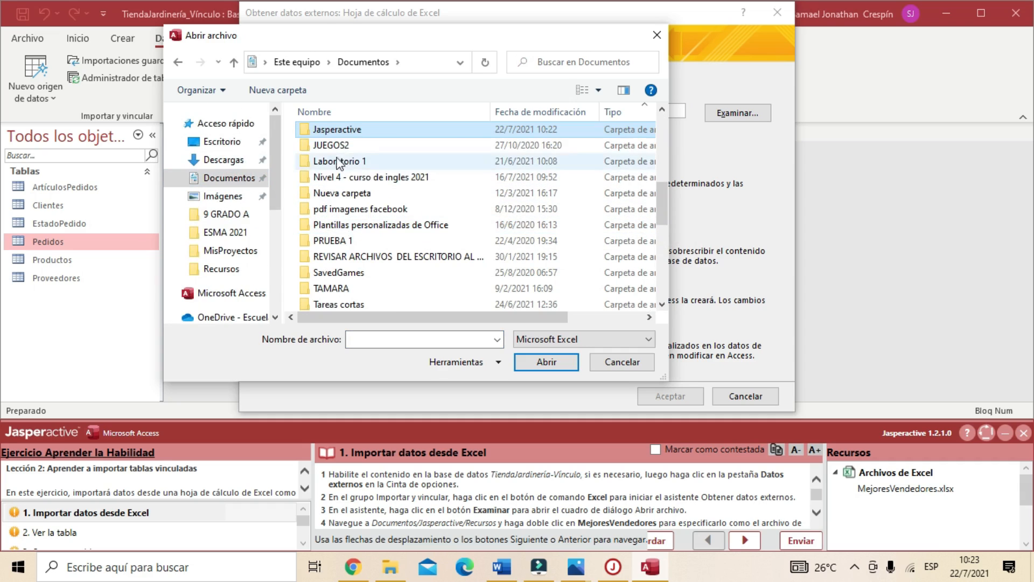
{"action": "double_click", "coordinate": [354, 130]}
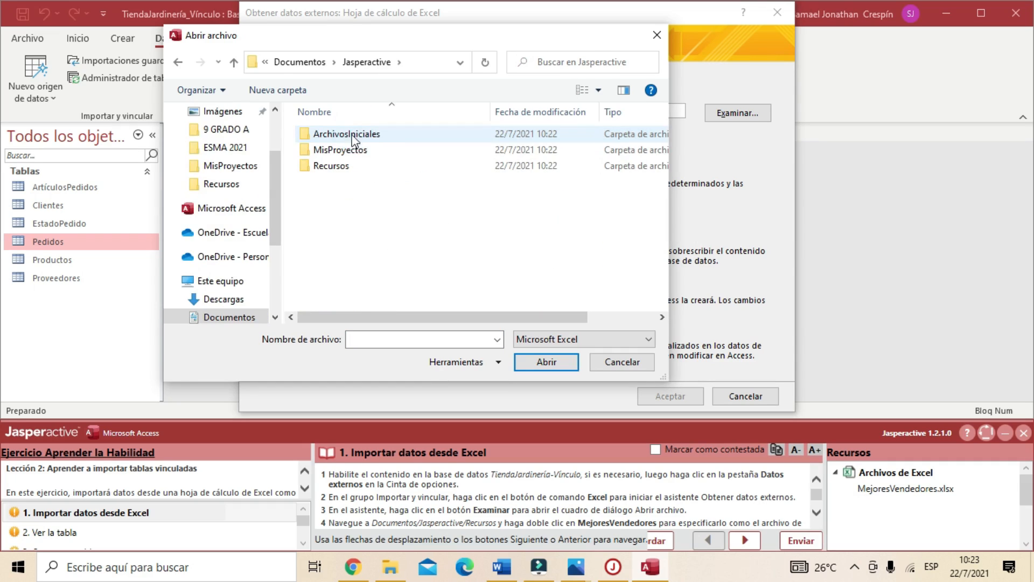
{"action": "double_click", "coordinate": [338, 168]}
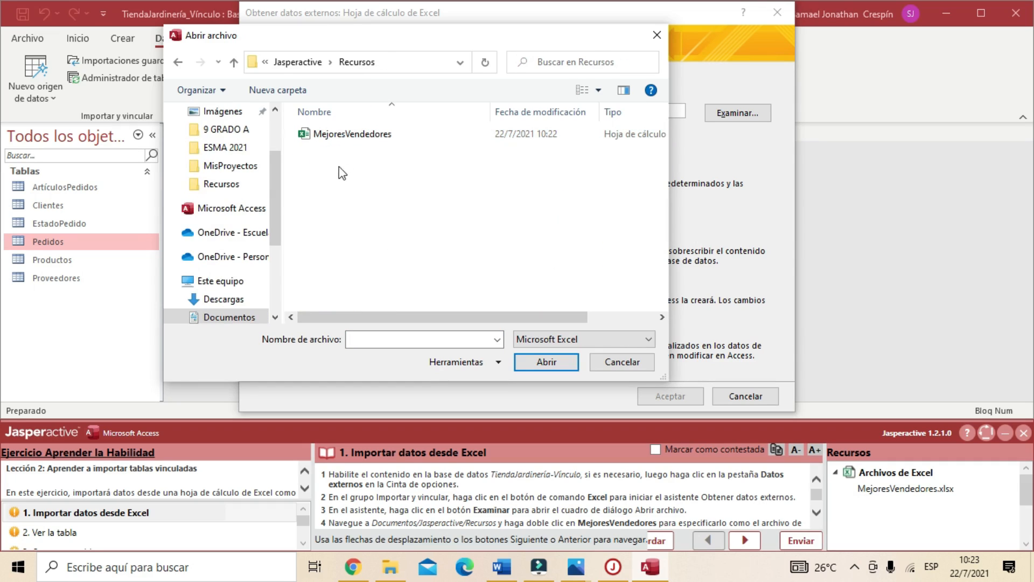
{"action": "double_click", "coordinate": [360, 138]}
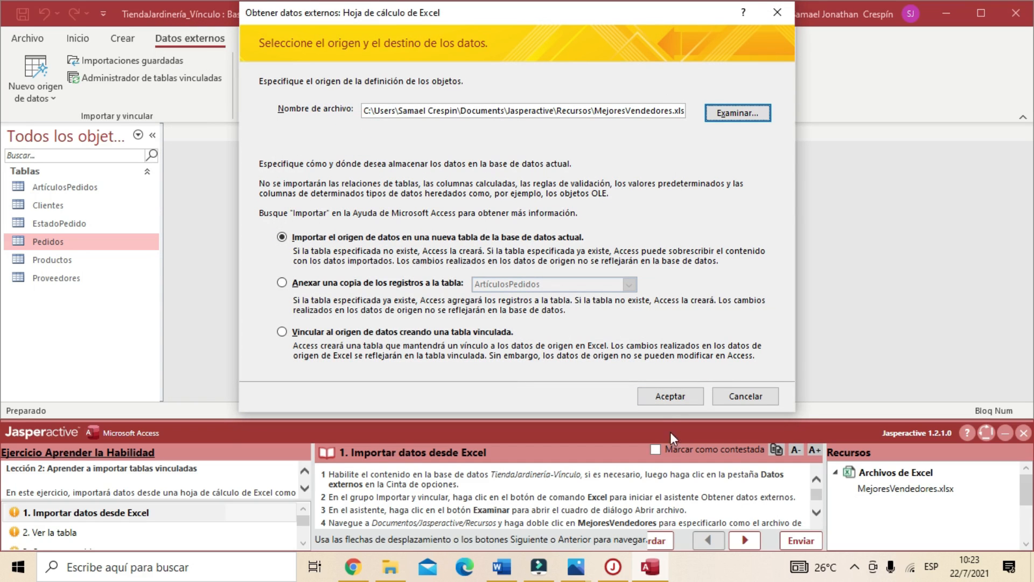
- Link to the Excel data source as a linked table named MejoresVendedores, using the first row as column headings, and finish the wizard
{"action": "scroll", "coordinate": [686, 485], "scroll_direction": "down", "scroll_amount": 2}
{"action": "scroll", "coordinate": [674, 493], "scroll_direction": "down", "scroll_amount": 3}
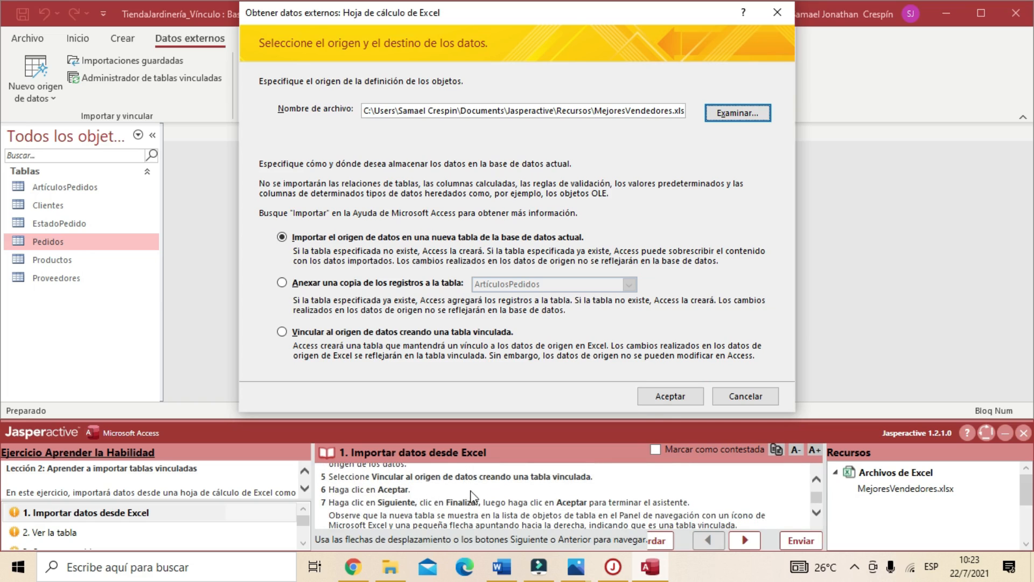
{"action": "left_click", "coordinate": [285, 334]}
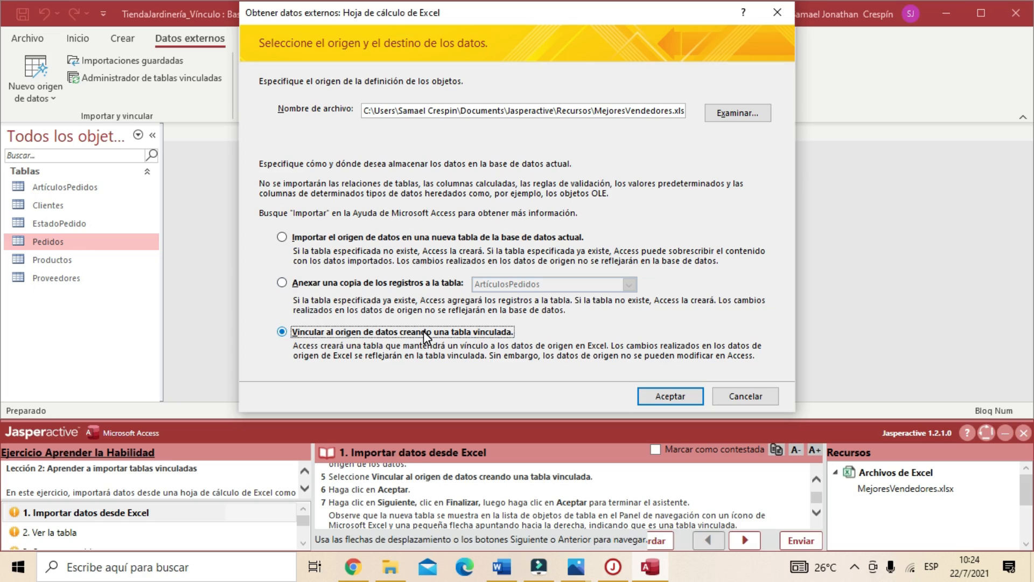
{"action": "left_click", "coordinate": [667, 400]}
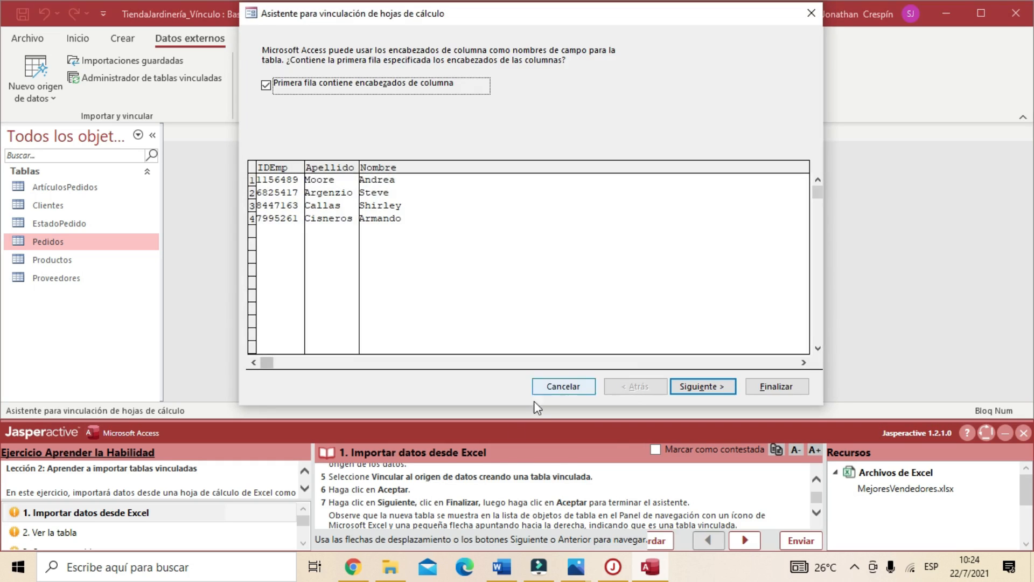
{"action": "left_click", "coordinate": [717, 387]}
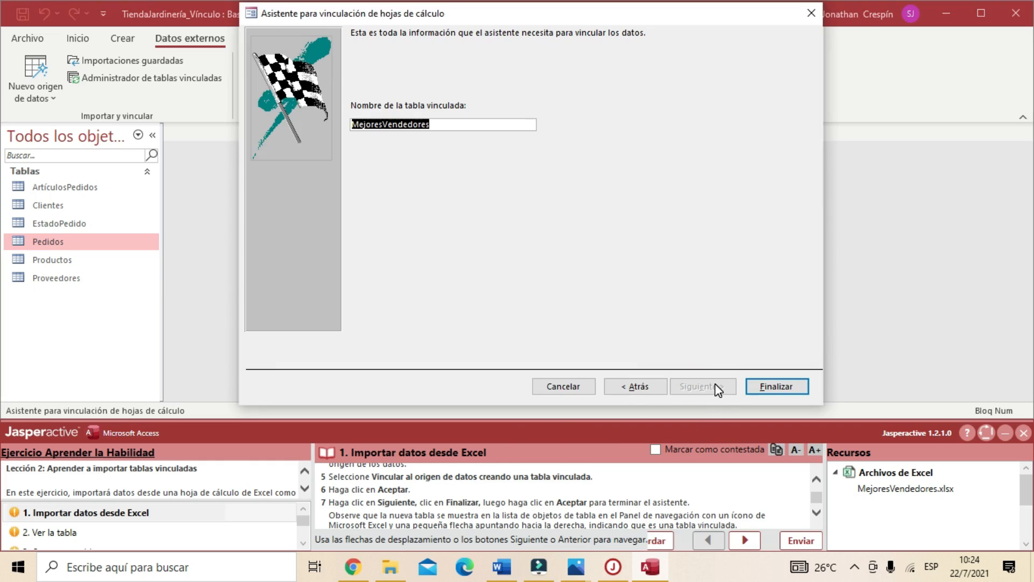
{"action": "left_click", "coordinate": [785, 386]}
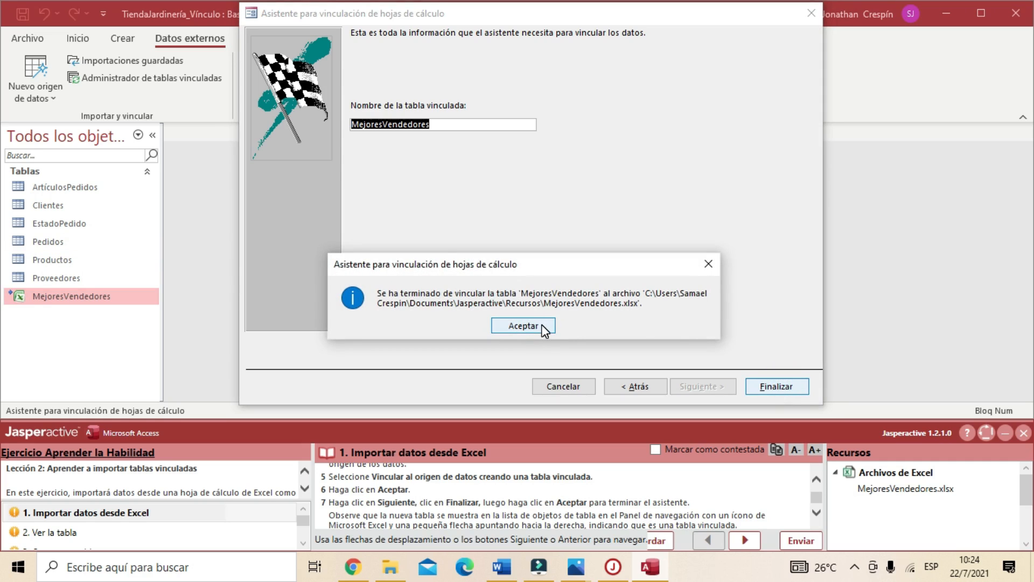
{"action": "left_click", "coordinate": [541, 325]}
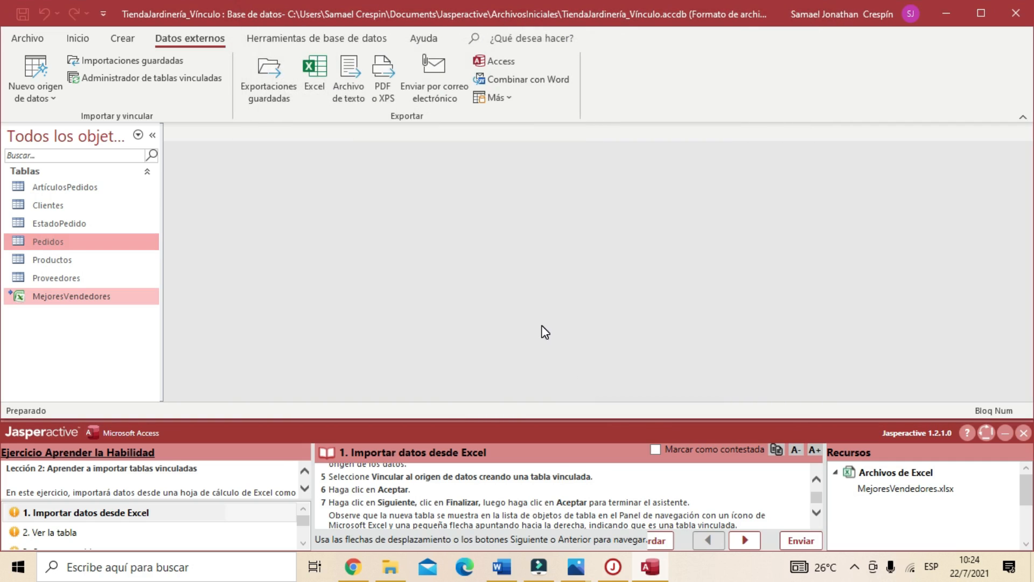
- Mark exercise task 1, "Importar datos desde Excel", as answered and advance to task 2
{"action": "scroll", "coordinate": [468, 468], "scroll_direction": "down", "scroll_amount": 1}
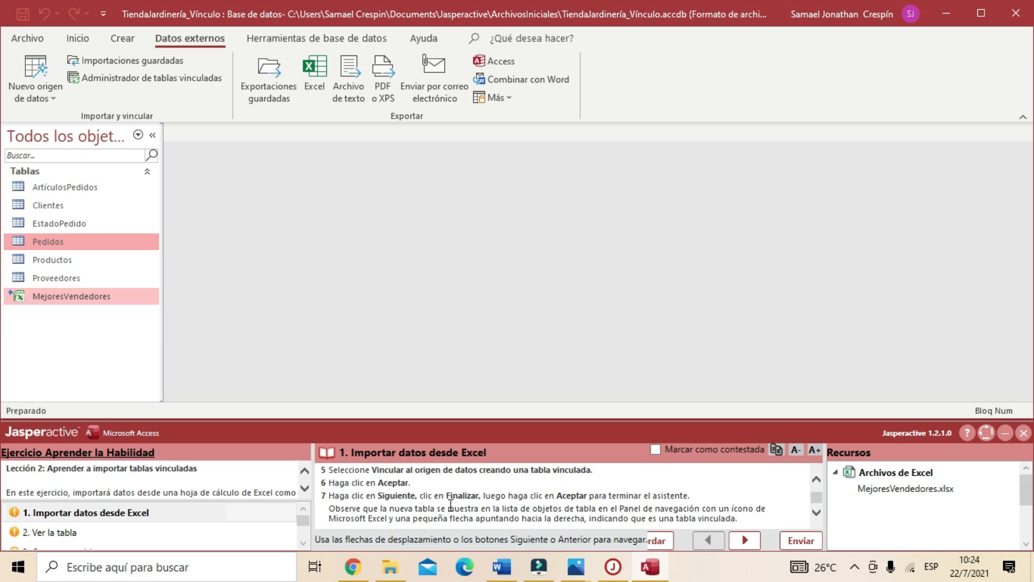
{"action": "left_click", "coordinate": [655, 449]}
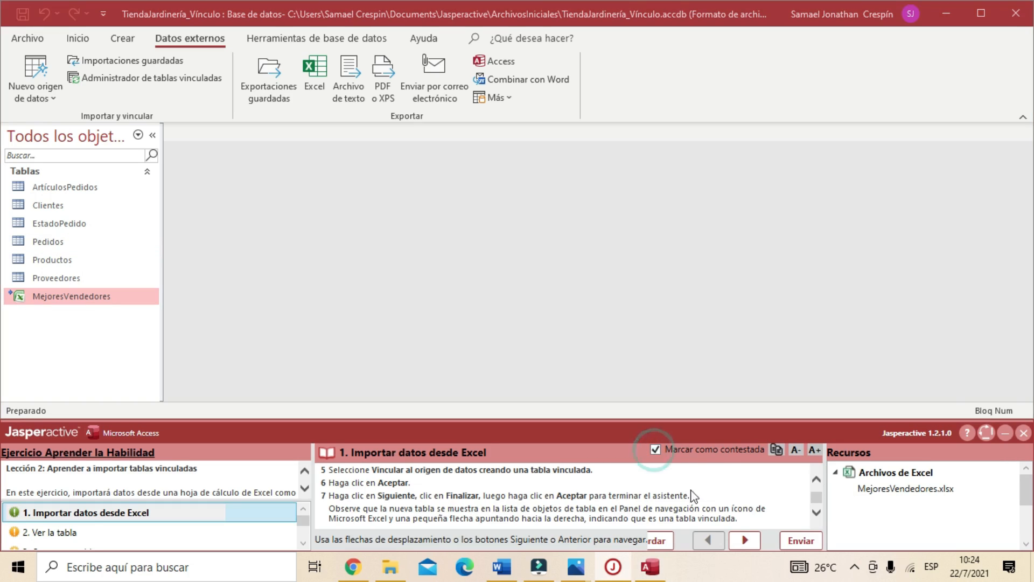
{"action": "left_click", "coordinate": [746, 543]}
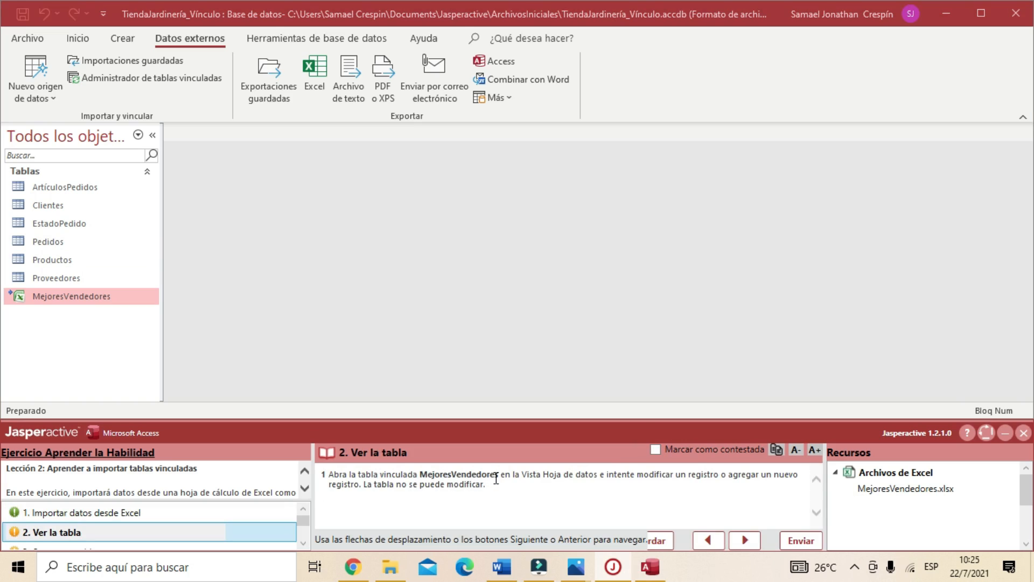
- Open the linked MejoresVendedores table and try to delete characters from the Apellido values of the first and third records
{"action": "left_click", "coordinate": [88, 298]}
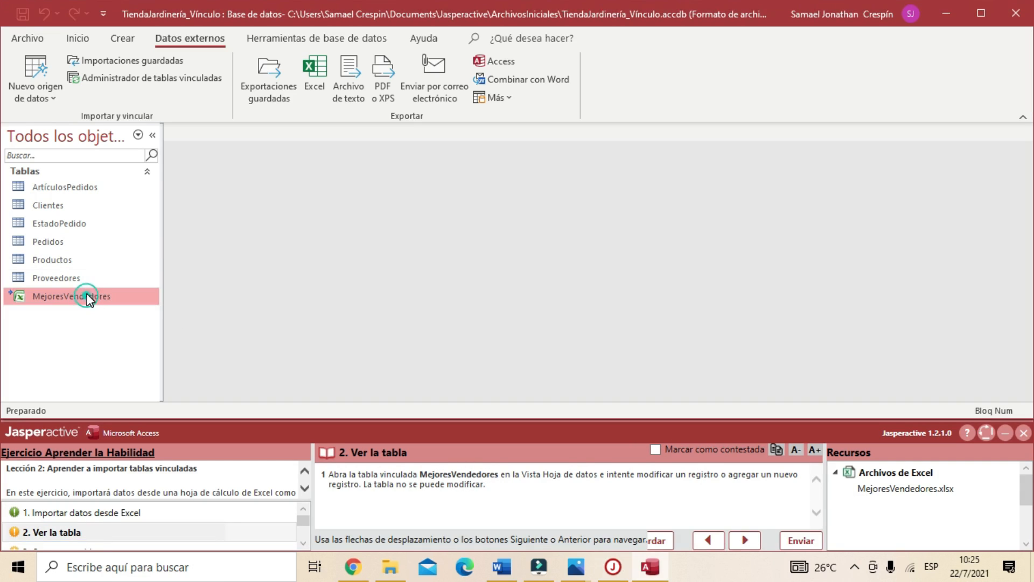
{"action": "double_click", "coordinate": [87, 298]}
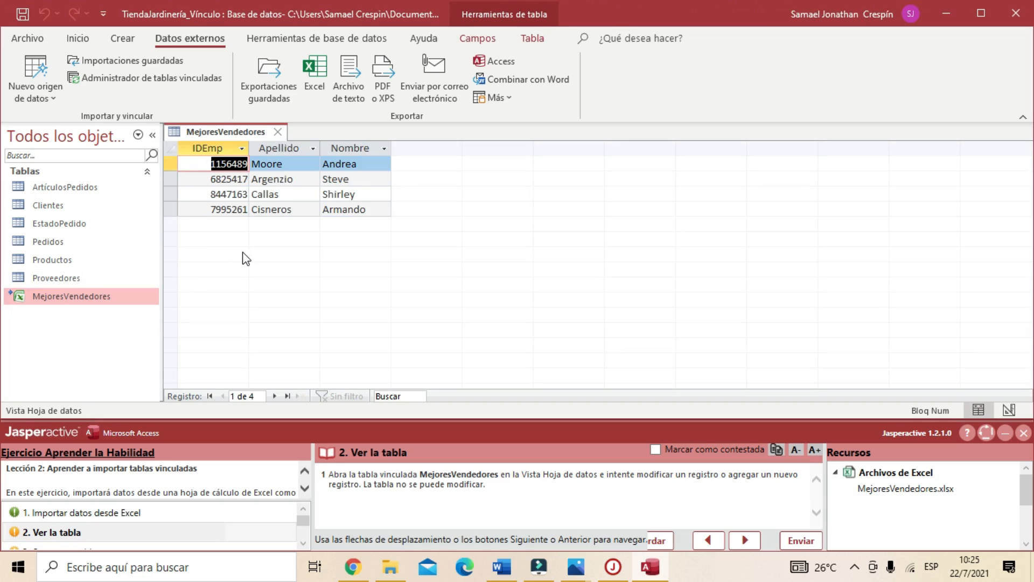
{"action": "left_click", "coordinate": [297, 165]}
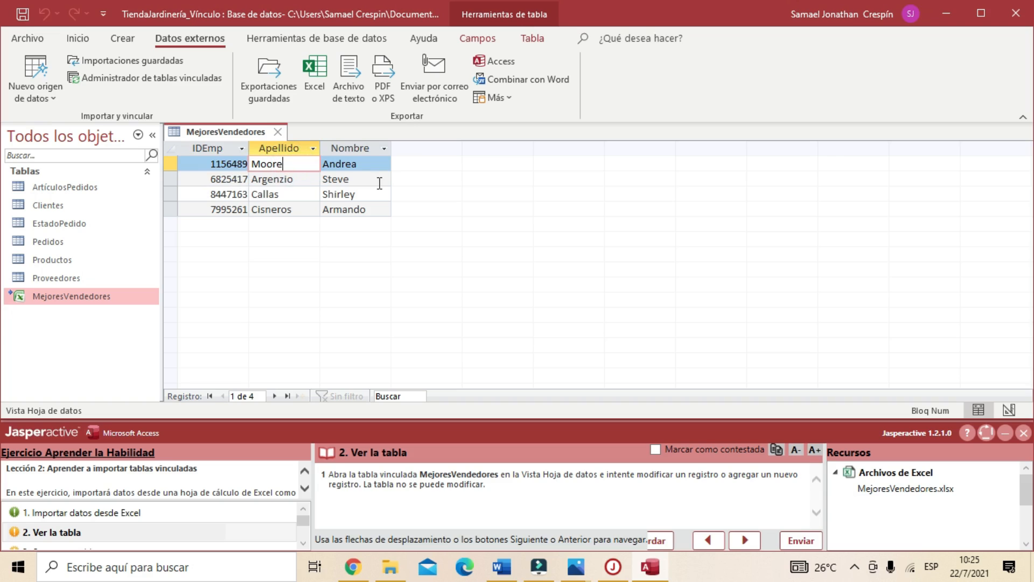
{"action": "key", "text": "BackSpace"}
{"action": "key", "text": "BackSpace"}
{"action": "key", "text": "BackSpace"}
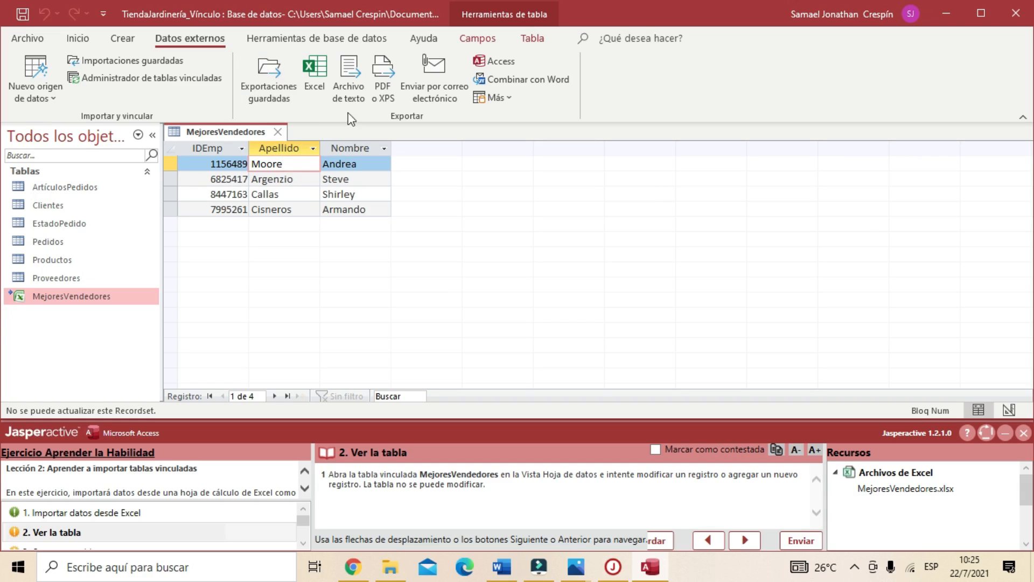
{"action": "left_click", "coordinate": [292, 194]}
{"action": "key", "text": "BackSpace"}
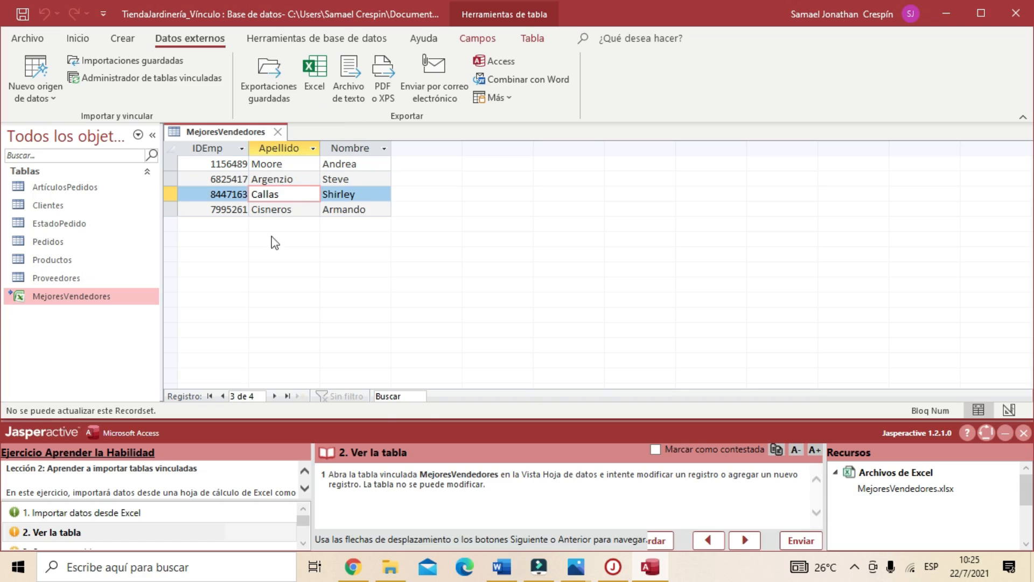
- Mark exercise task 2, "Ver la tabla", as answered and advance to task 3
{"action": "left_click", "coordinate": [655, 450]}
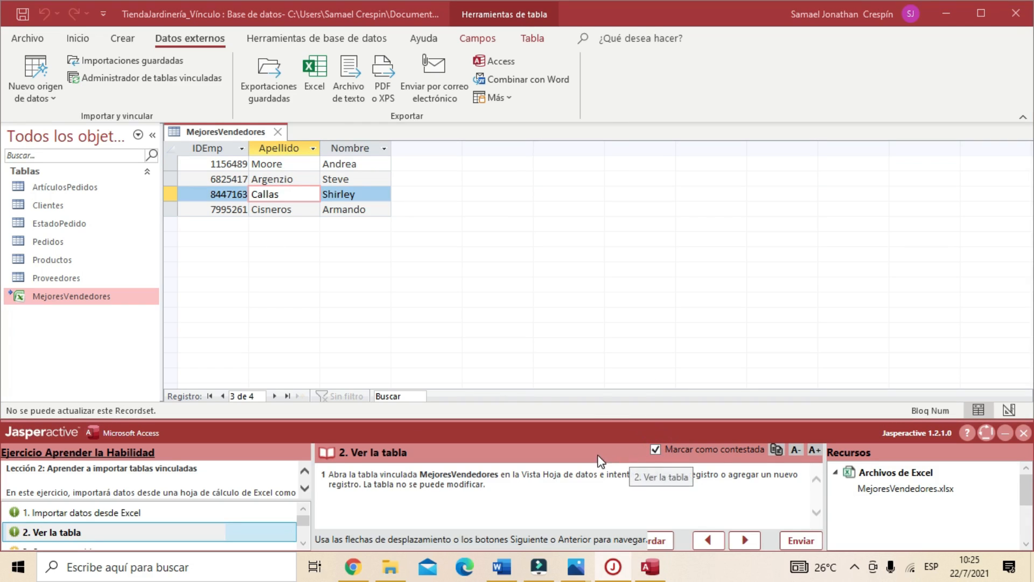
{"action": "left_click", "coordinate": [745, 541]}
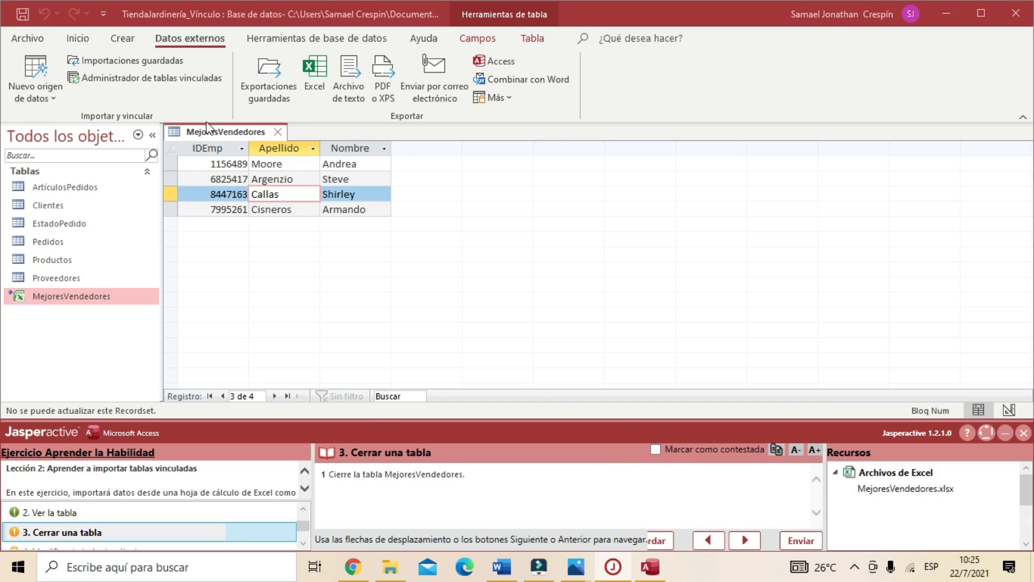
- Close the MejoresVendedores table and mark exercise task 3 as answered, advancing to task 4
{"action": "left_click", "coordinate": [279, 134]}
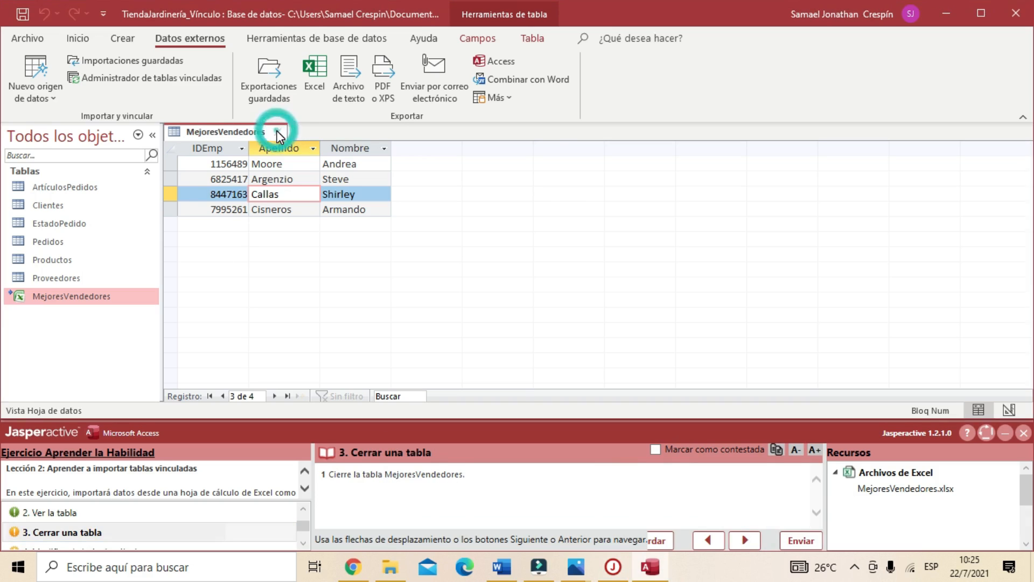
{"action": "left_click", "coordinate": [656, 449]}
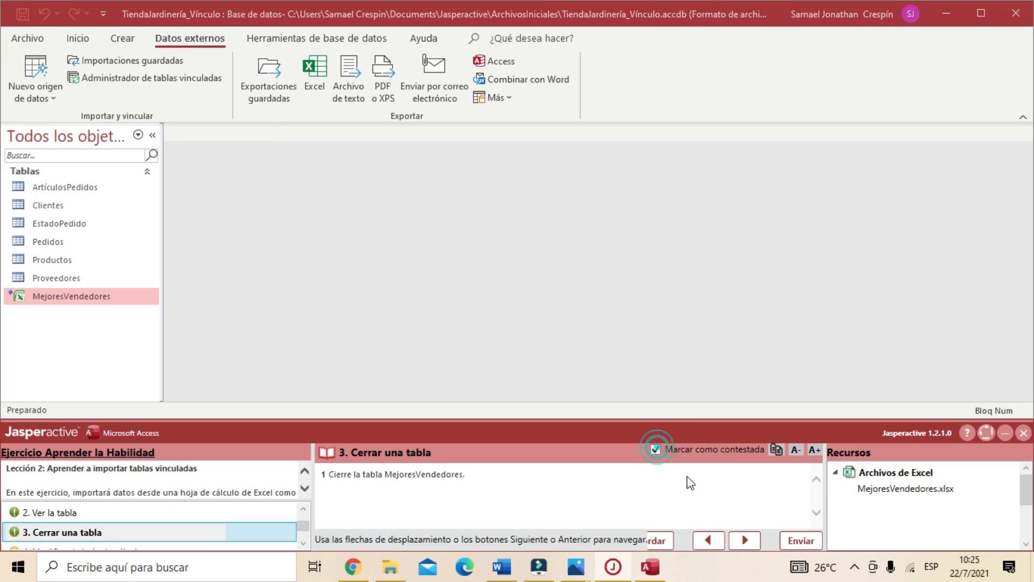
{"action": "left_click", "coordinate": [746, 540]}
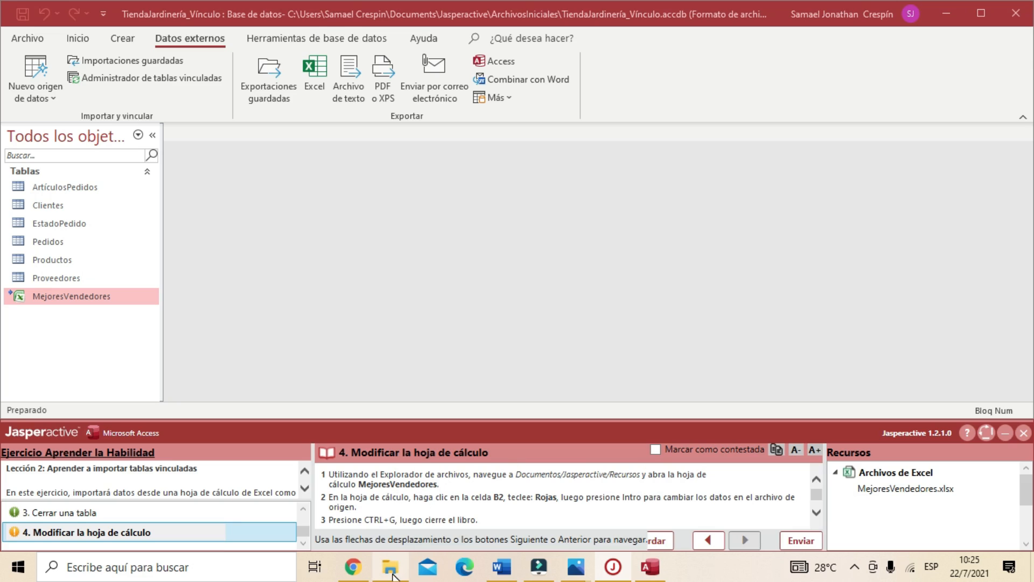
- Switch to File Explorer and open the MejoresVendedores workbook from Documentos/Jasperactive/Recursos in Excel
{"action": "mouse_move", "coordinate": [391, 575]}
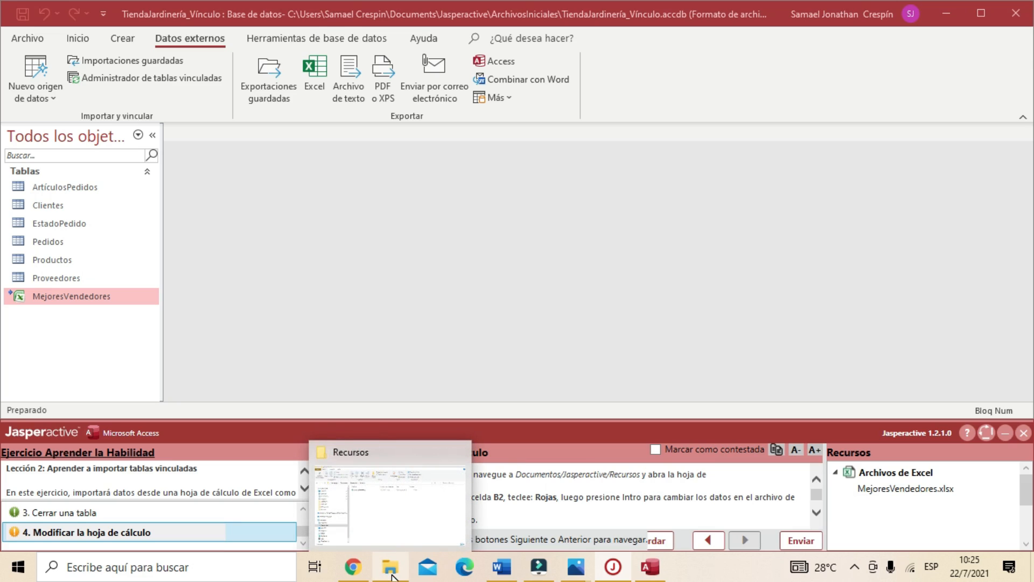
{"action": "left_click", "coordinate": [392, 575]}
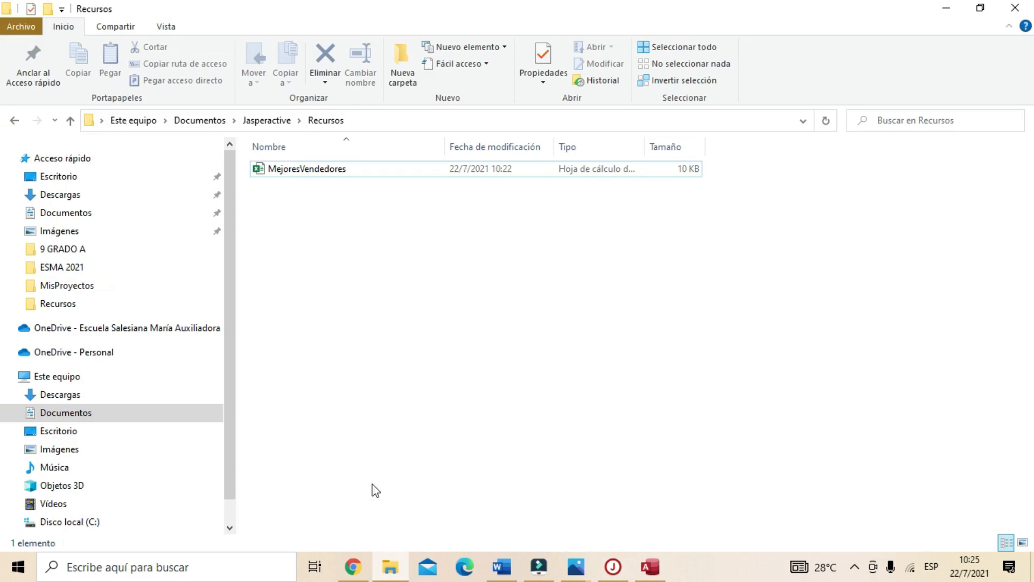
{"action": "left_click", "coordinate": [62, 212]}
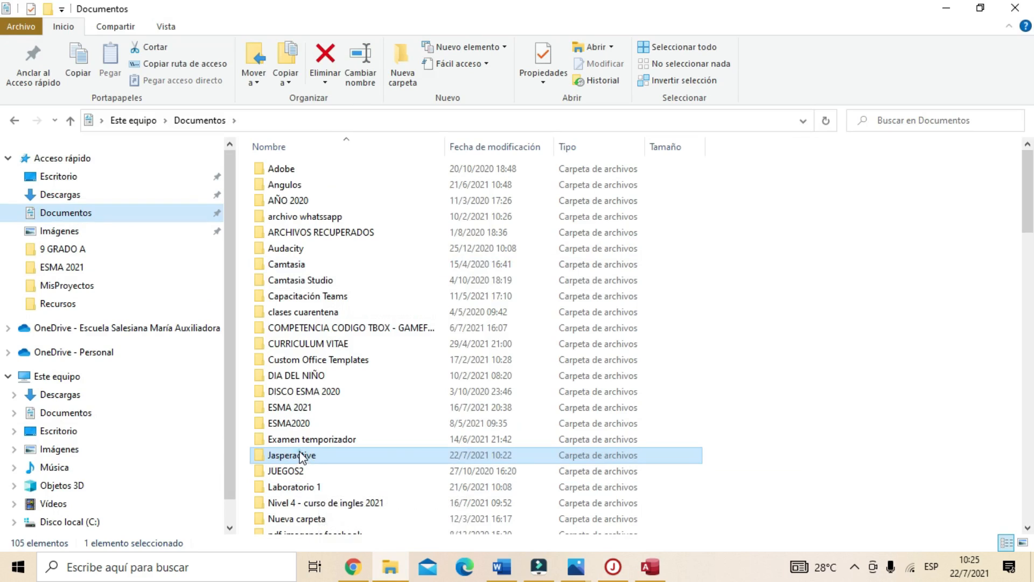
{"action": "double_click", "coordinate": [302, 451]}
{"action": "double_click", "coordinate": [276, 201]}
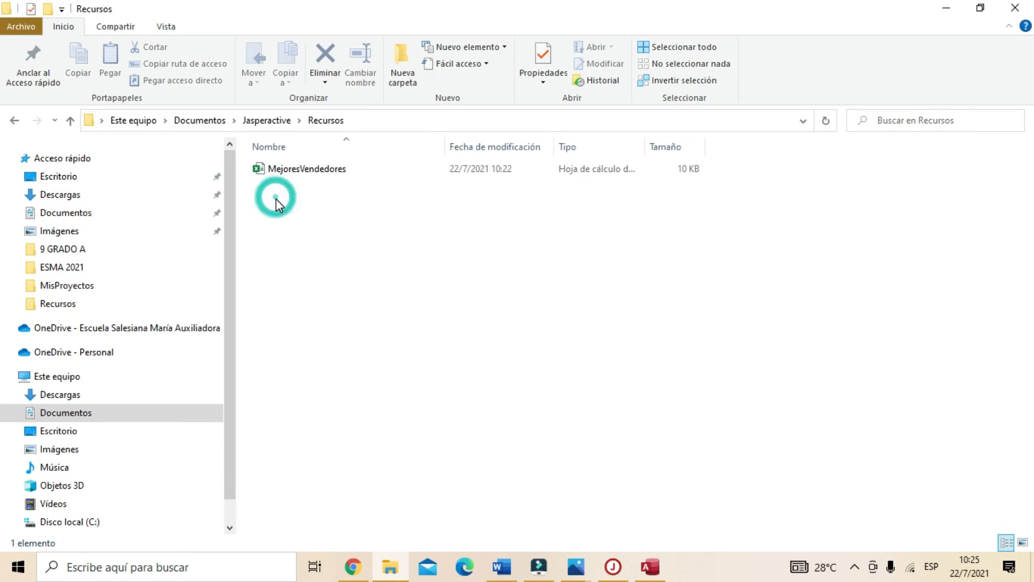
{"action": "double_click", "coordinate": [303, 170]}
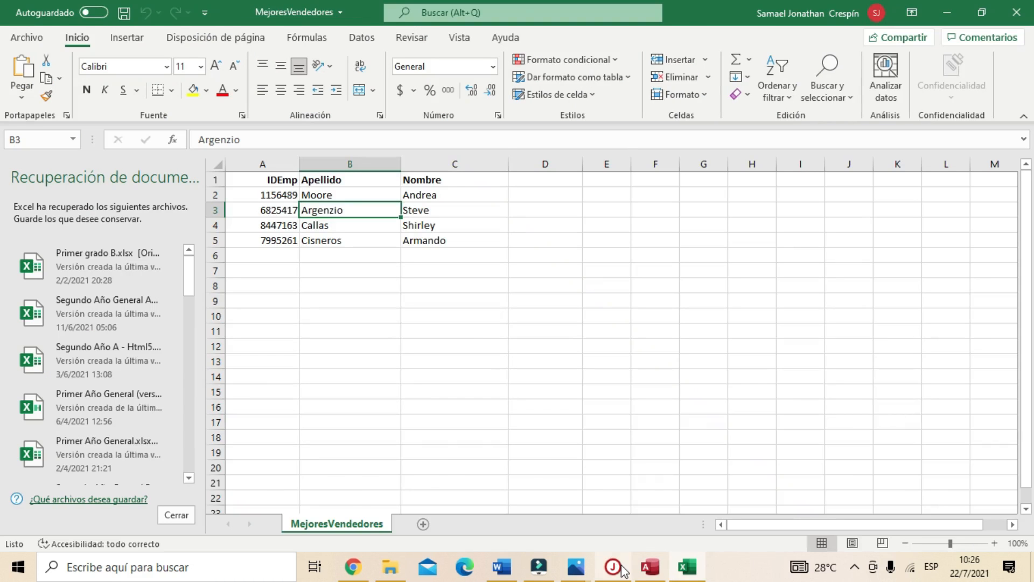
- Replace the surname in cell B2 with the one given in the task 4 instructions, matching the destination formatting
{"action": "left_click", "coordinate": [619, 555]}
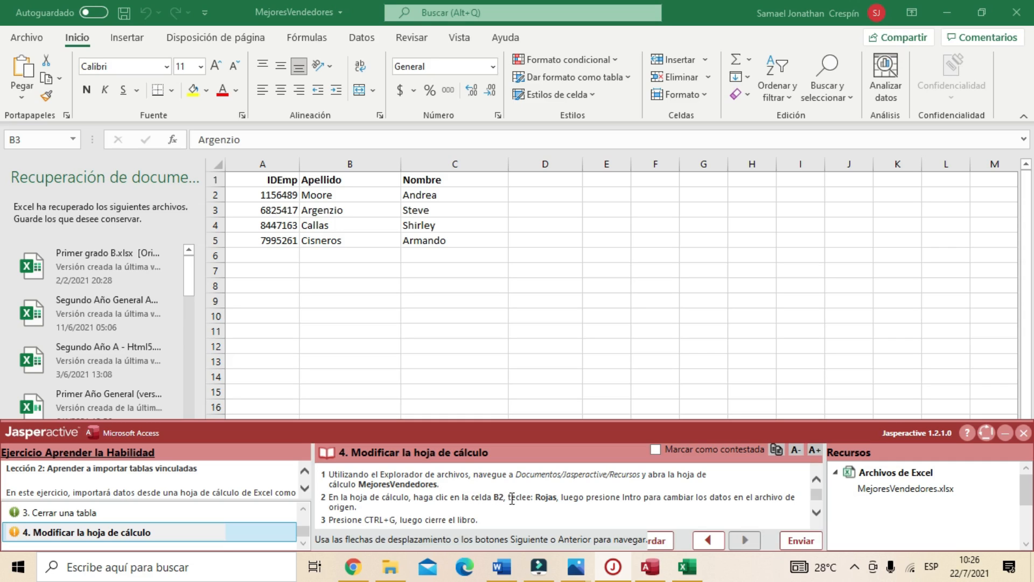
{"action": "double_click", "coordinate": [541, 497]}
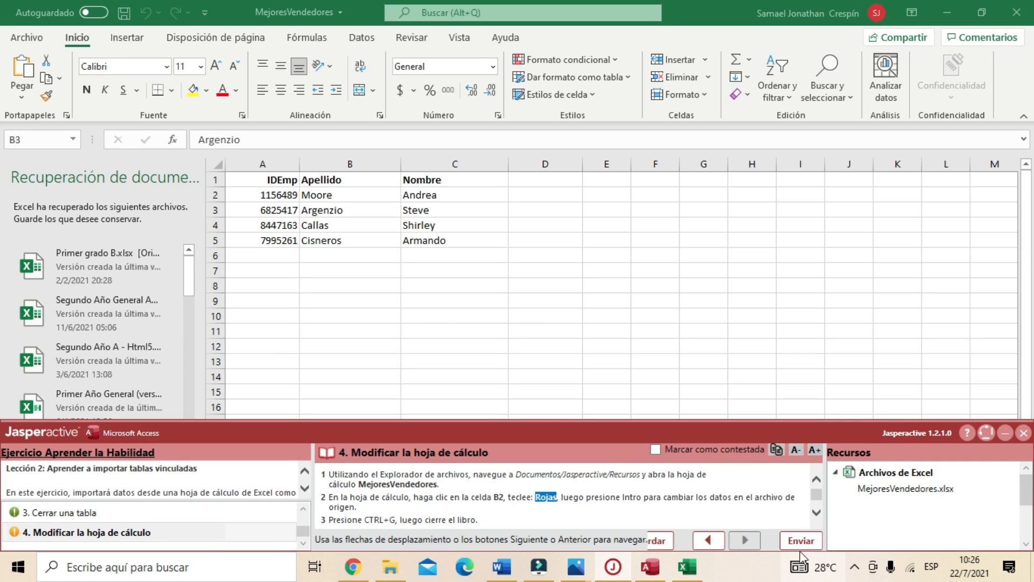
{"action": "left_click", "coordinate": [336, 194]}
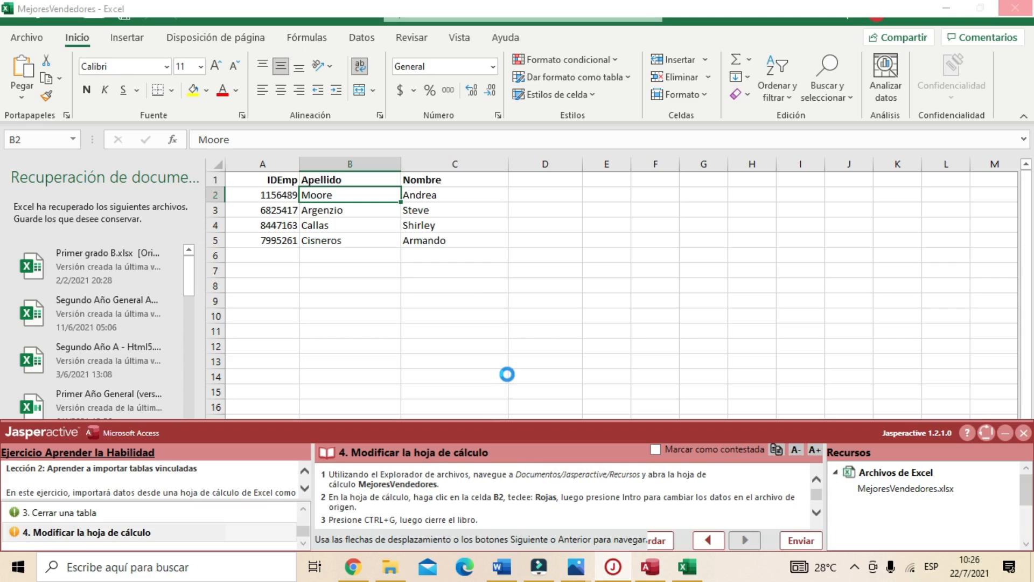
{"action": "type", "text": "Rojas"}
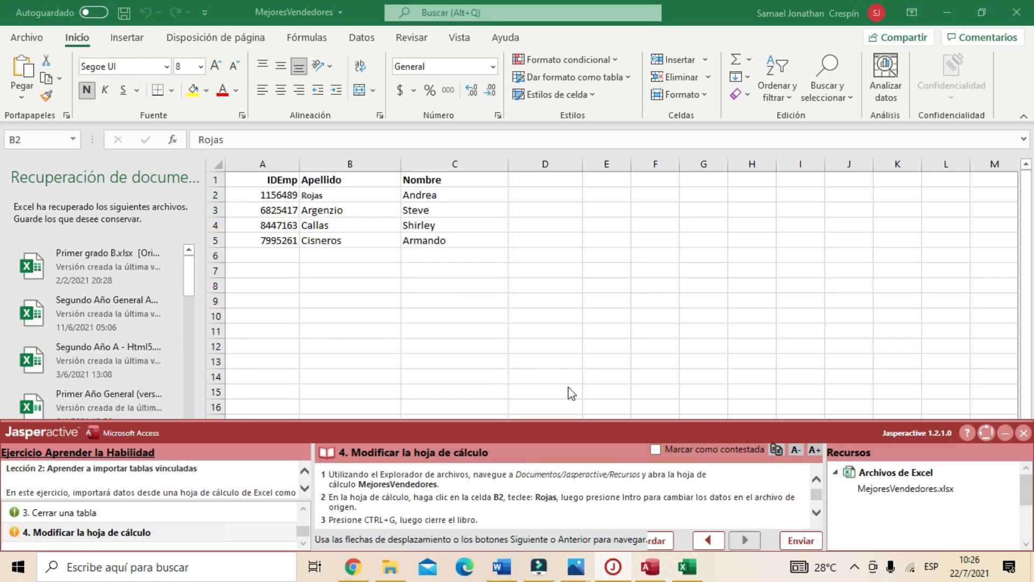
{"action": "left_click", "coordinate": [370, 194]}
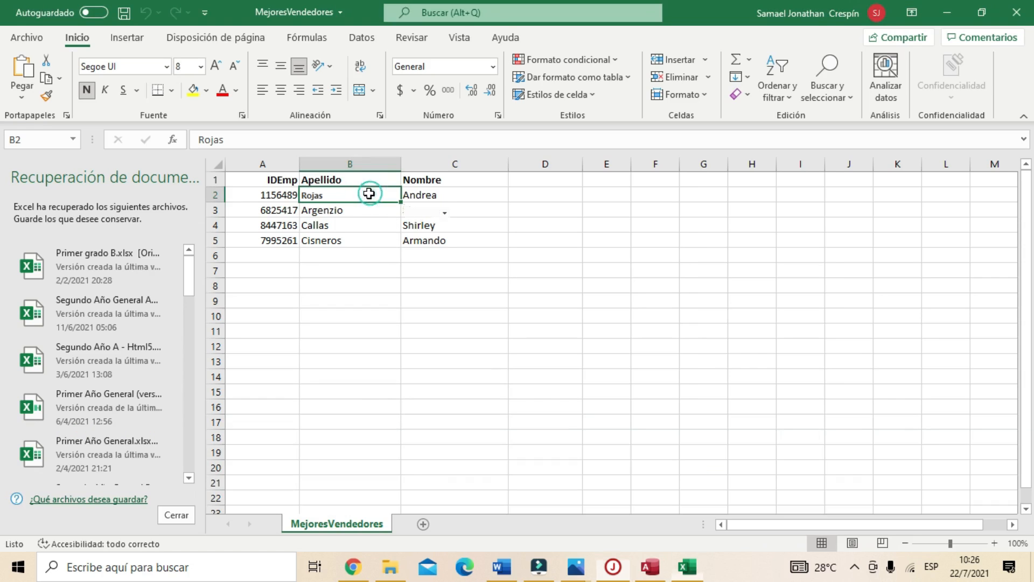
{"action": "left_click", "coordinate": [447, 218]}
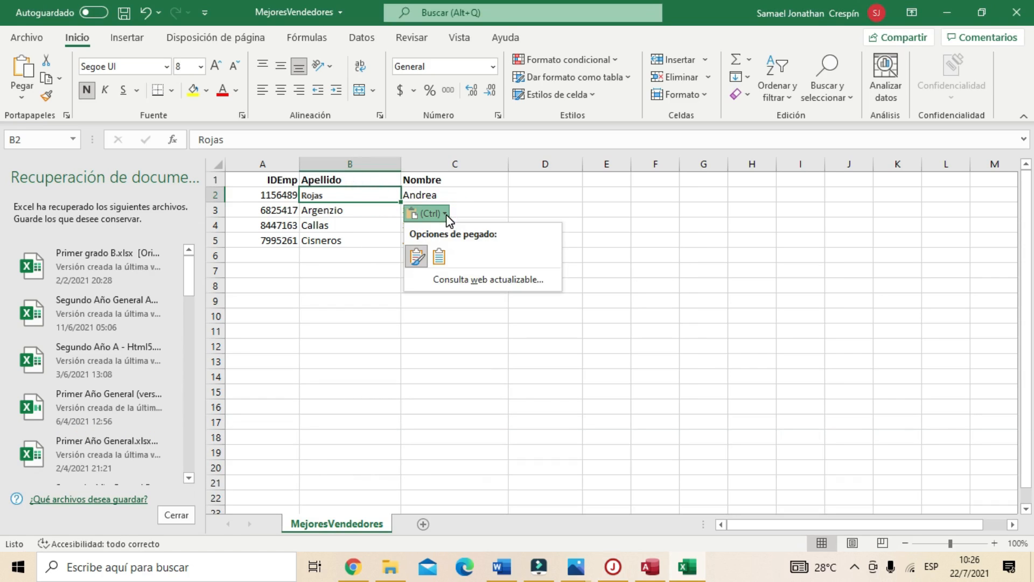
{"action": "left_click", "coordinate": [439, 258]}
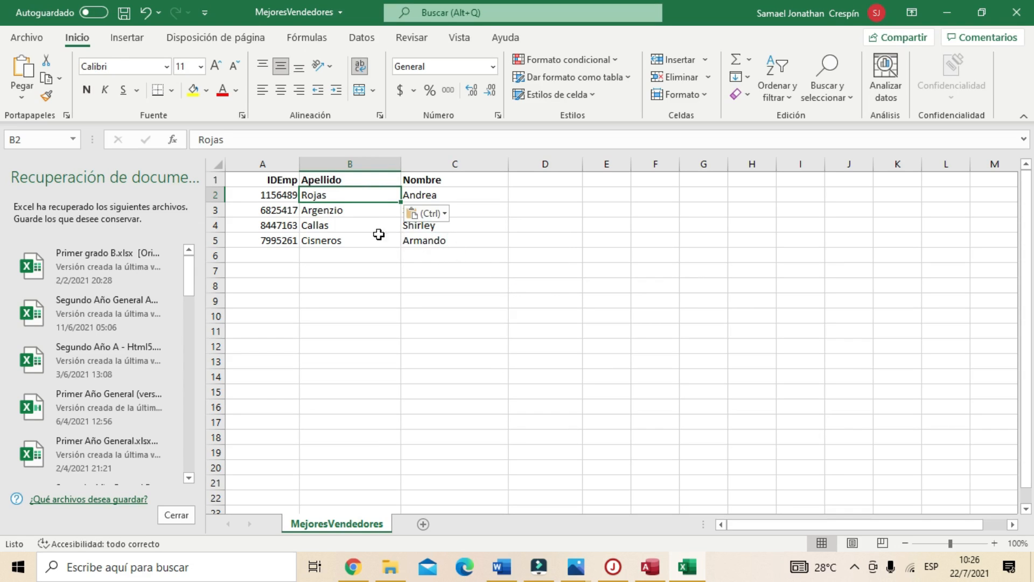
{"action": "left_click", "coordinate": [444, 217]}
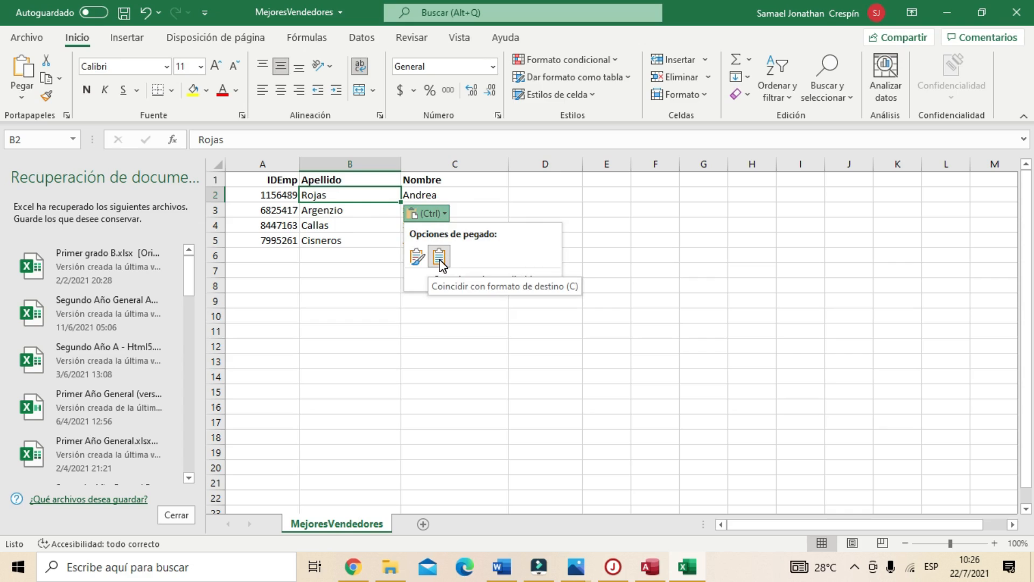
{"action": "left_click", "coordinate": [385, 308]}
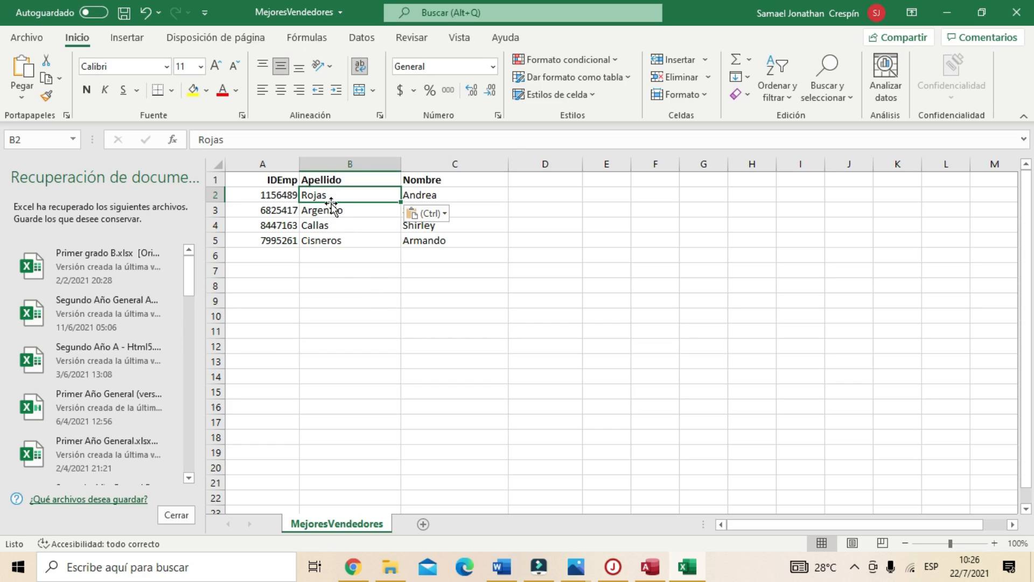
{"action": "left_click", "coordinate": [330, 232]}
{"action": "left_click", "coordinate": [338, 208]}
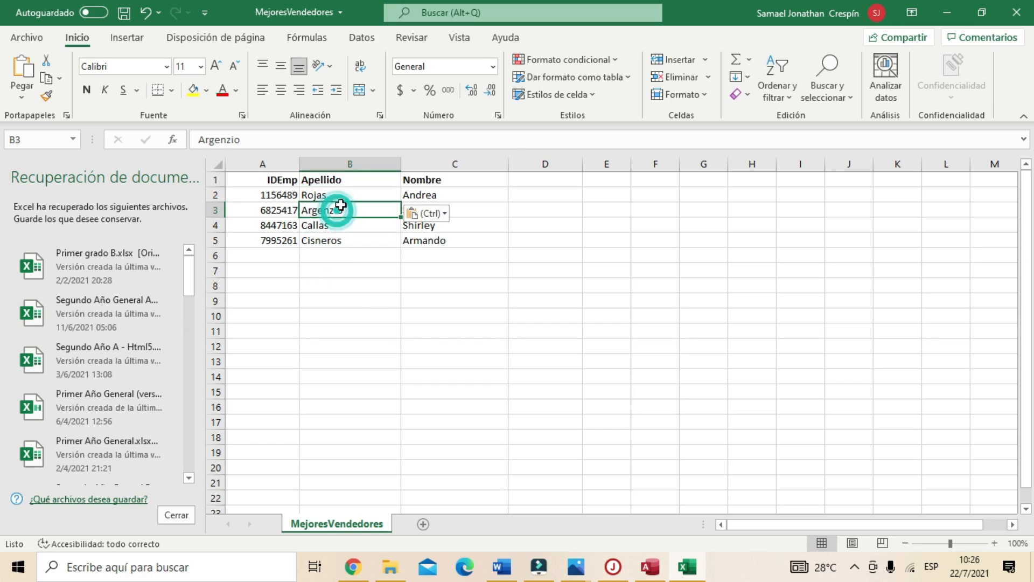
{"action": "left_click", "coordinate": [343, 196]}
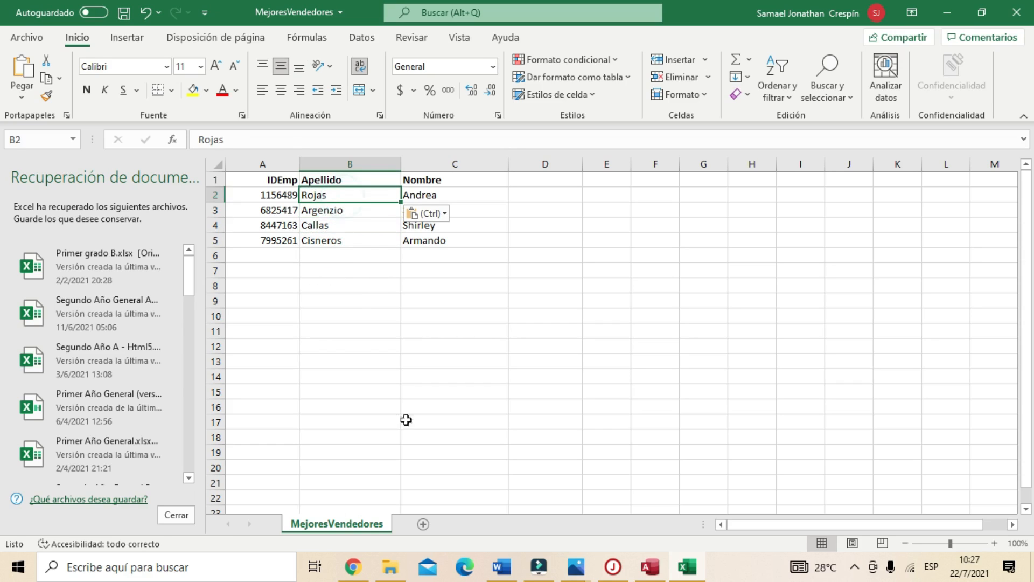
- Save the MejoresVendedores workbook and close Excel, choosing to view the recovered files later
{"action": "left_click", "coordinate": [612, 566]}
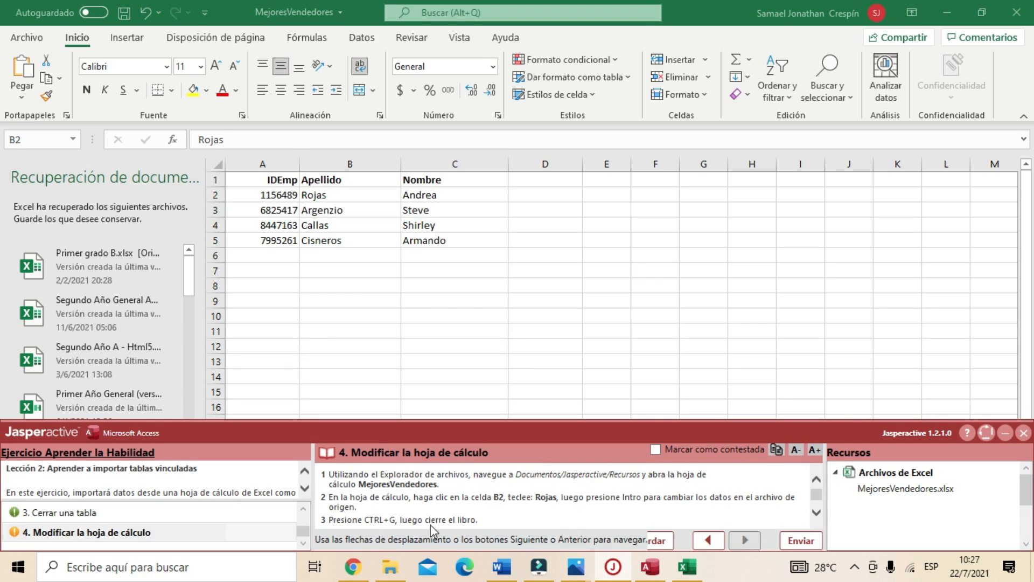
{"action": "left_click", "coordinate": [544, 292]}
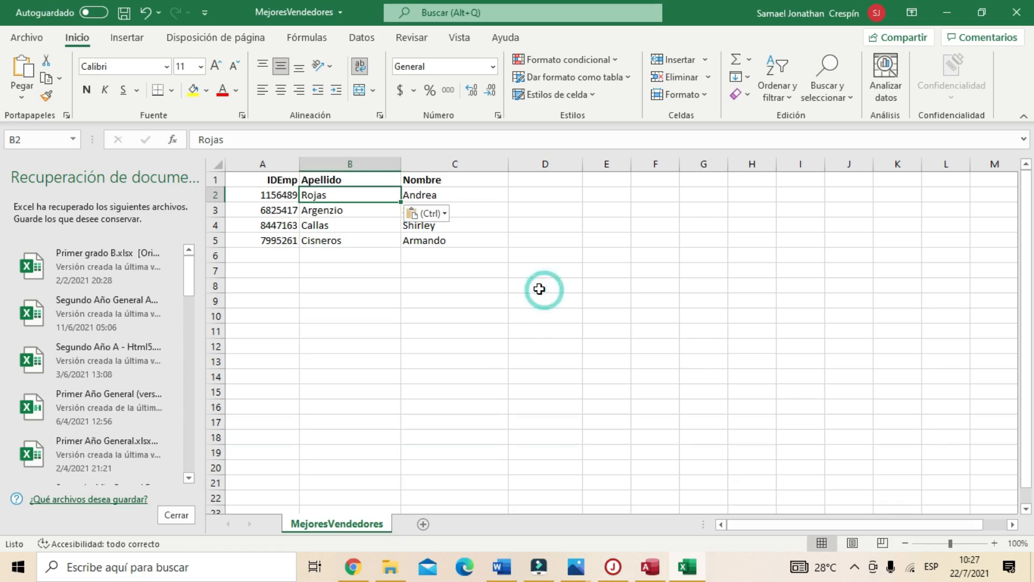
{"action": "left_click", "coordinate": [476, 327]}
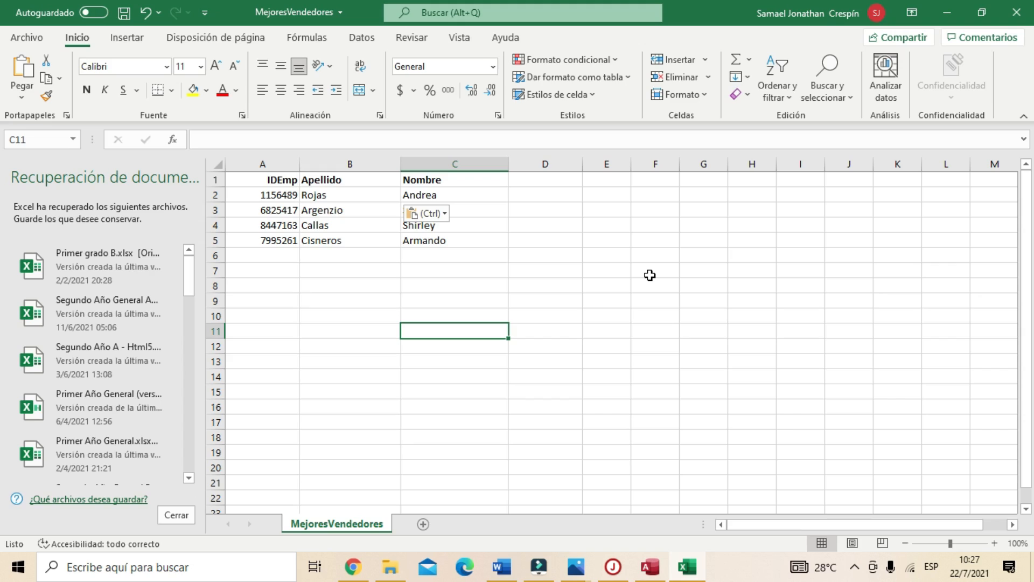
{"action": "key", "text": "ctrl+s"}
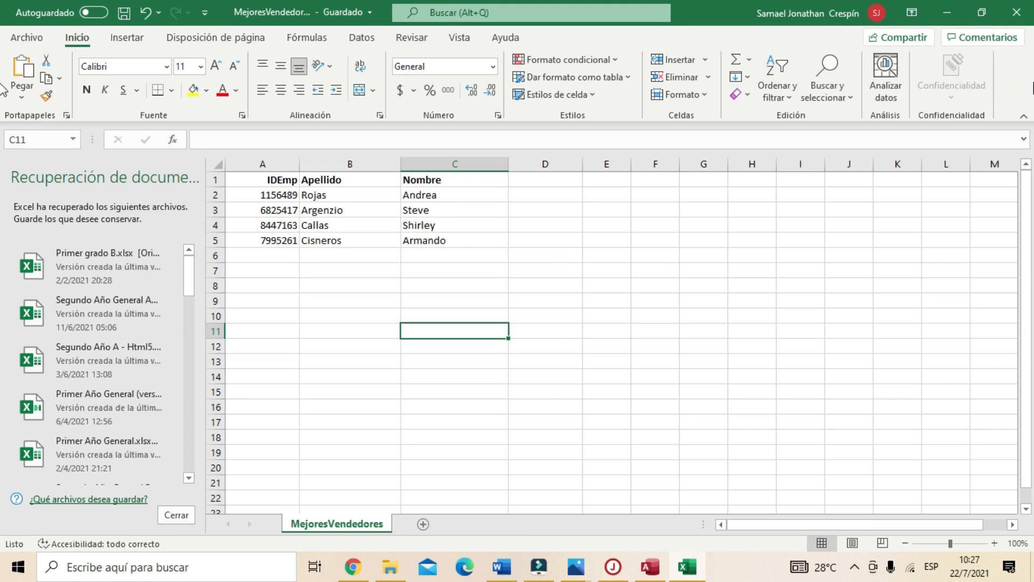
{"action": "left_click", "coordinate": [1015, 16]}
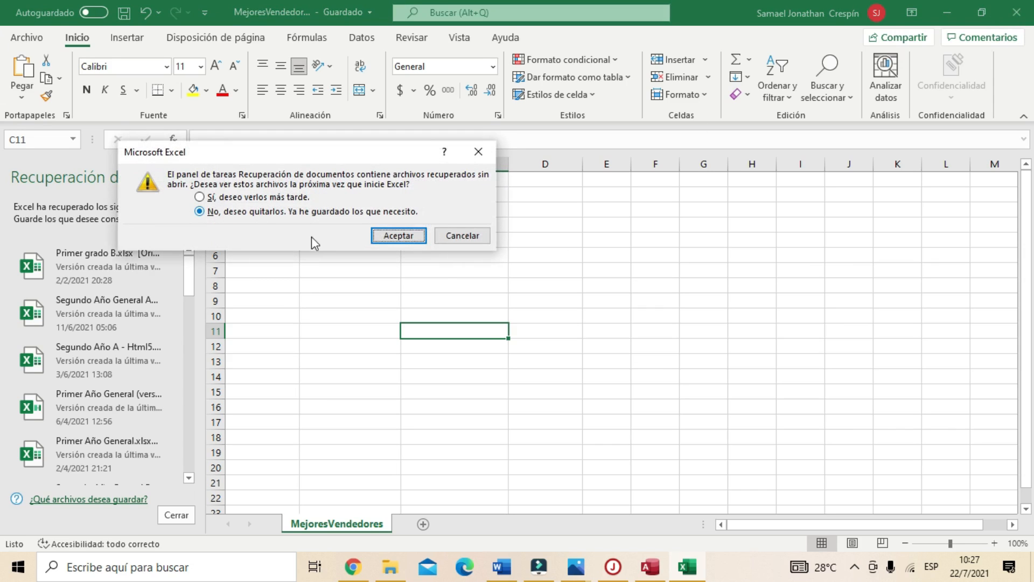
{"action": "left_click", "coordinate": [299, 200]}
{"action": "left_click", "coordinate": [391, 231]}
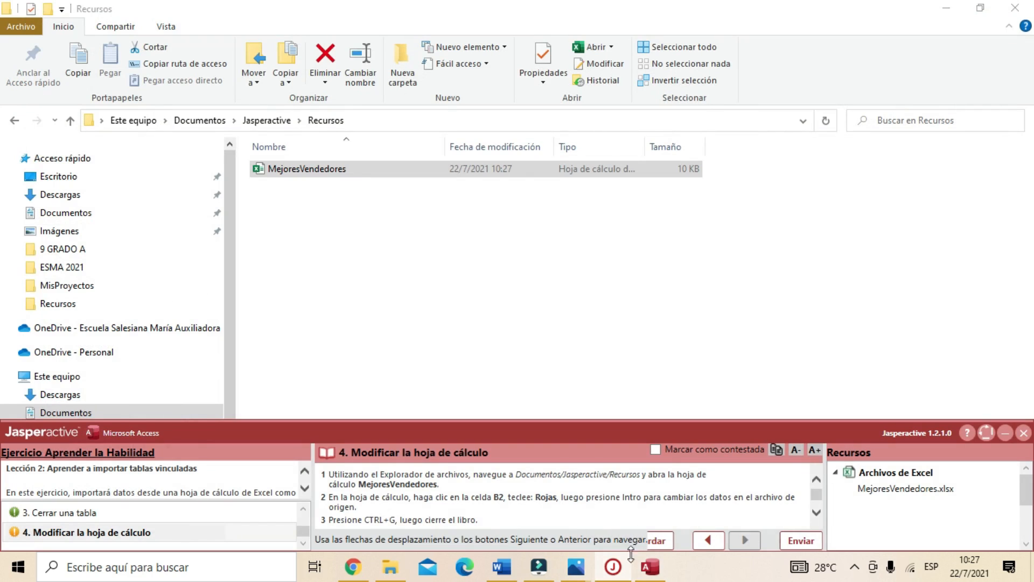
- Switch to Access, reopen the linked MejoresVendedores table in datasheet view to check the changed Apellido value, and close it
{"action": "left_click", "coordinate": [651, 567]}
{"action": "scroll", "coordinate": [426, 520], "scroll_direction": "down", "scroll_amount": 1}
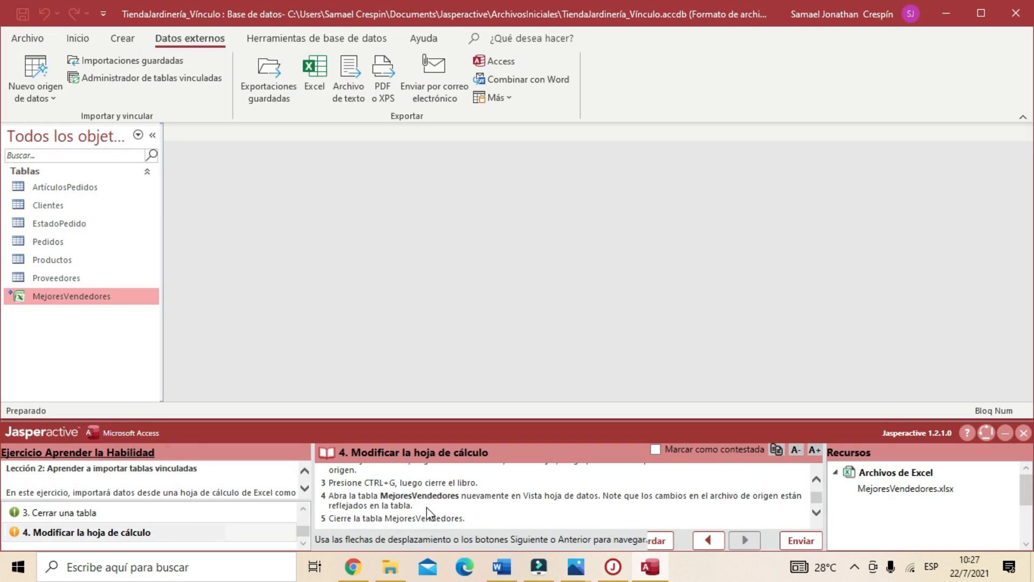
{"action": "double_click", "coordinate": [69, 298]}
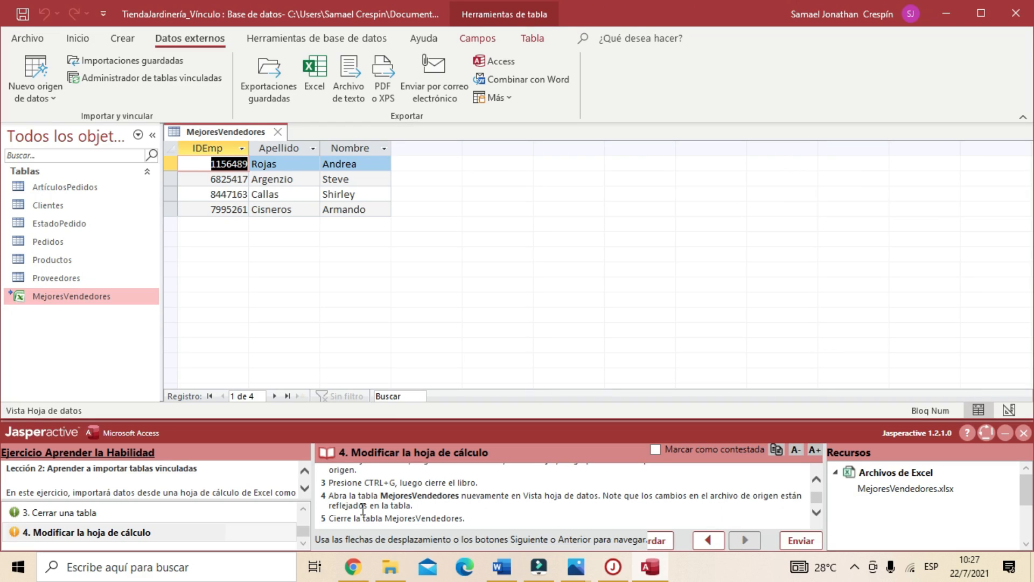
{"action": "left_click", "coordinate": [284, 164]}
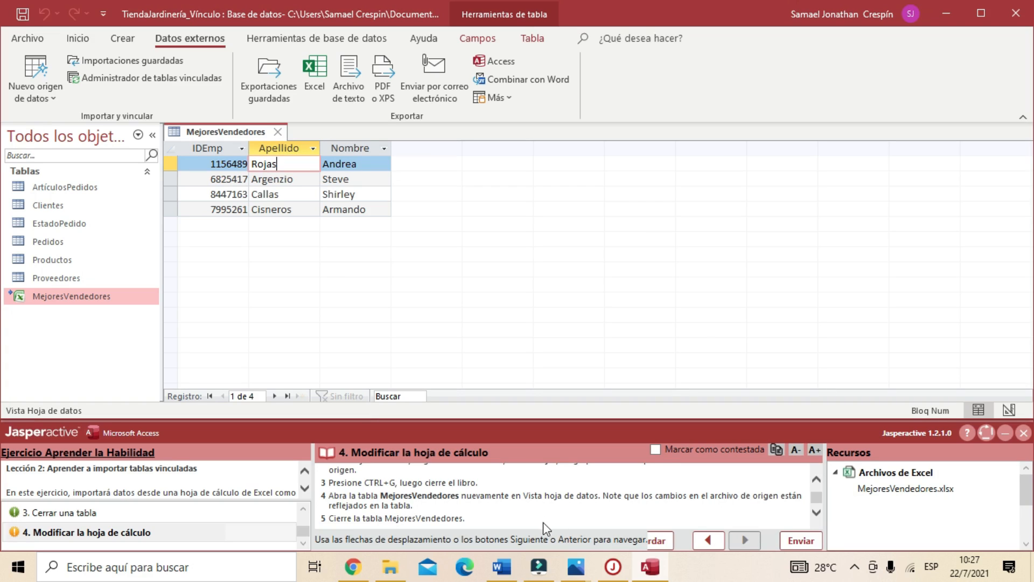
{"action": "left_click", "coordinate": [278, 132]}
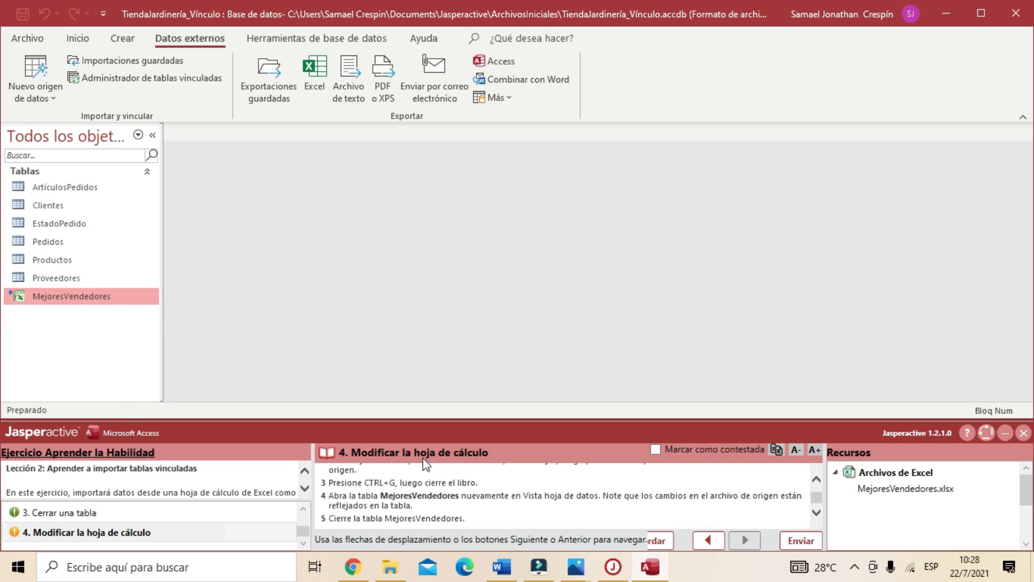
- Mark exercise task 4 as answered, submit the exercise and return from the results to the Jasperactive learning path
{"action": "left_click", "coordinate": [657, 449]}
{"action": "left_click", "coordinate": [800, 540]}
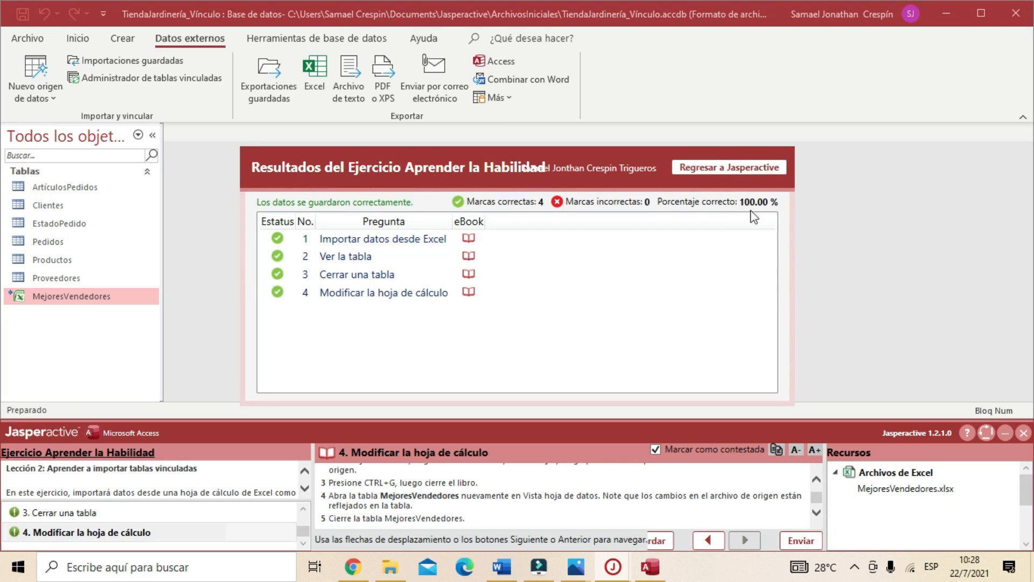
{"action": "left_click", "coordinate": [735, 169]}
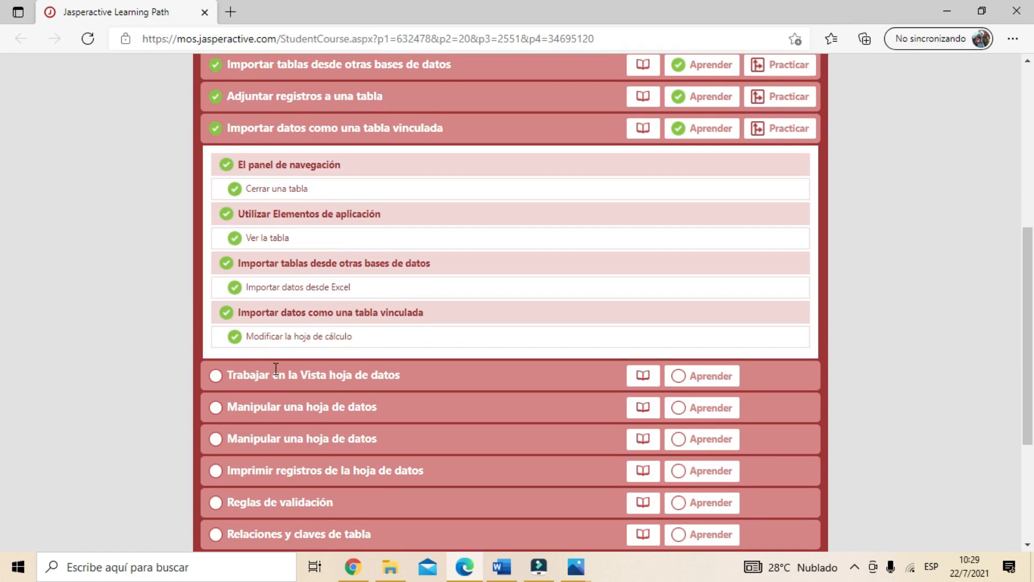
- Launch the Aprender exercise "Trabajar en la Vista hoja de datos" and open the Proveedores table in datasheet view
{"action": "scroll", "coordinate": [278, 368], "scroll_direction": "down", "scroll_amount": 3}
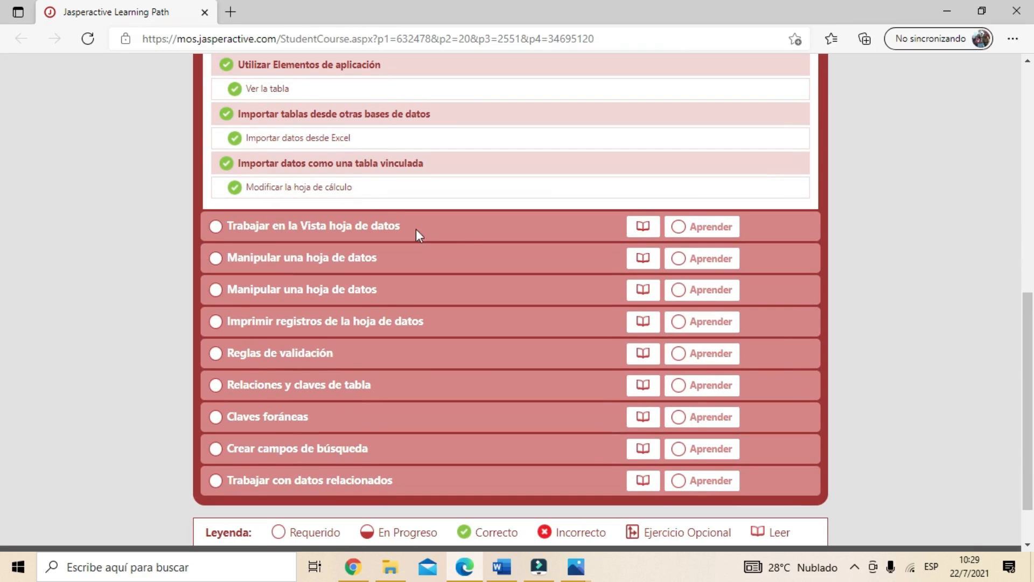
{"action": "left_click", "coordinate": [714, 236]}
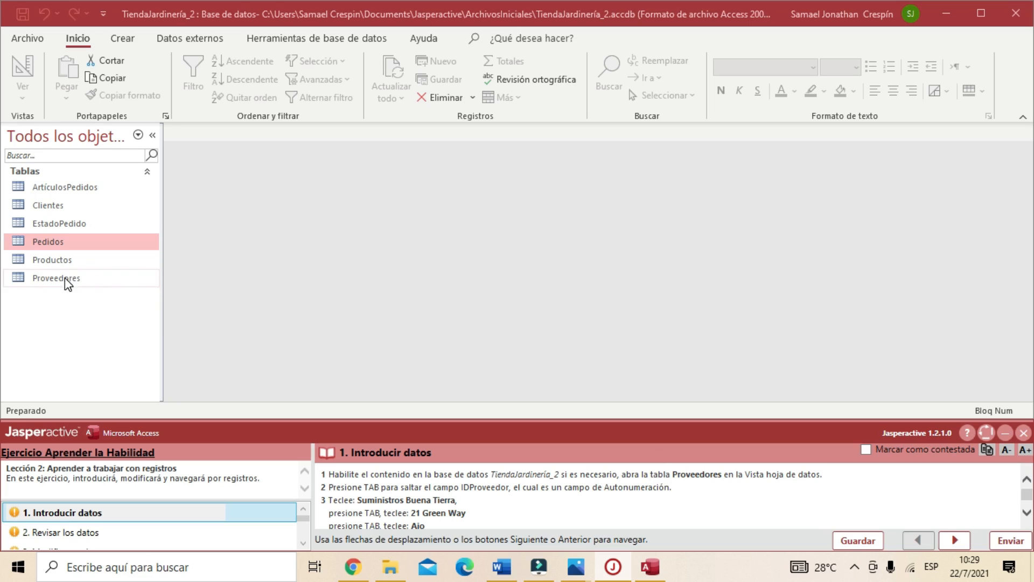
{"action": "double_click", "coordinate": [51, 278]}
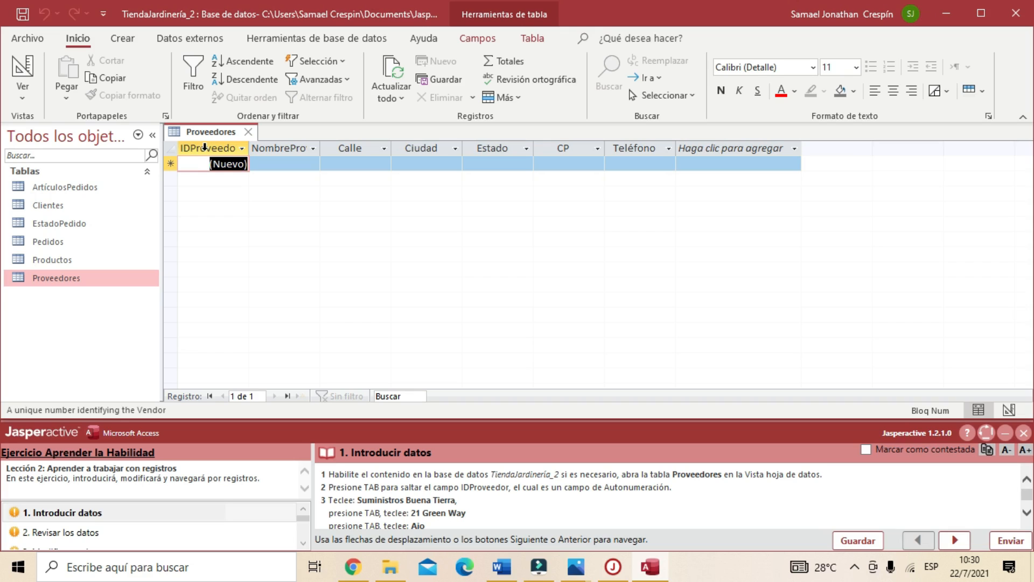
- Enter Suministros Buena Tierra as the supplier name in a new Proveedores record, skipping the autonumbered ID field
{"action": "key", "text": "Tab"}
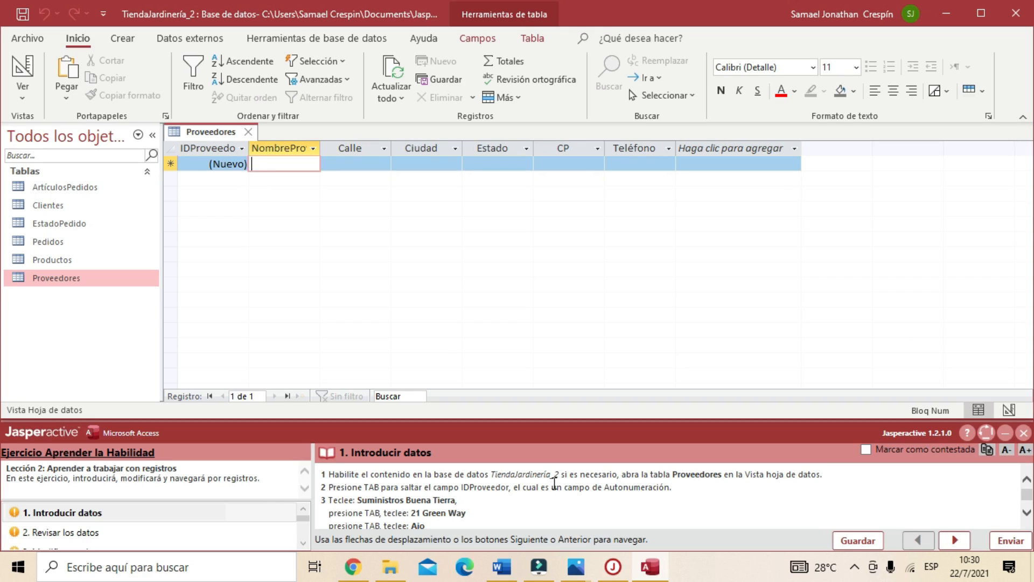
{"action": "left_click_drag", "start_coordinate": [360, 501], "coordinate": [455, 501]}
{"action": "key", "text": "ctrl+c"}
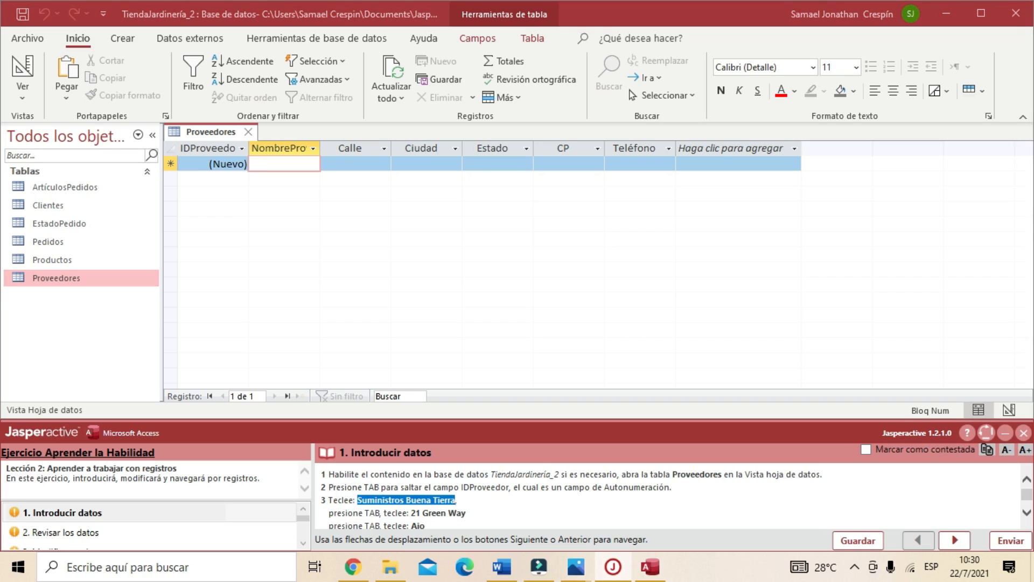
{"action": "left_click", "coordinate": [271, 165]}
{"action": "key", "text": "ctrl+v"}
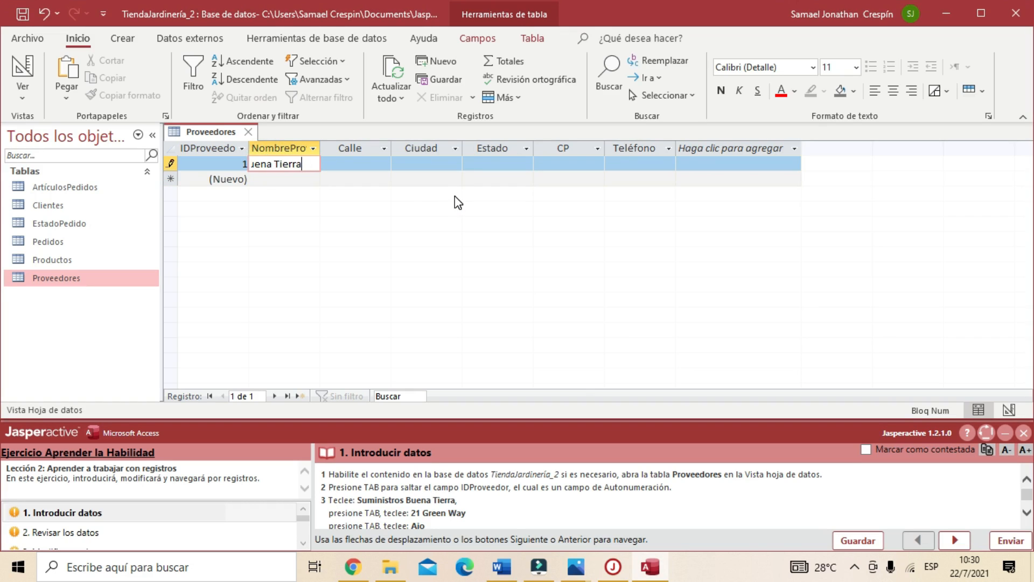
- Fill in the Calle field of the new supplier record with the street address from the task instructions
{"action": "key", "text": "Tab"}
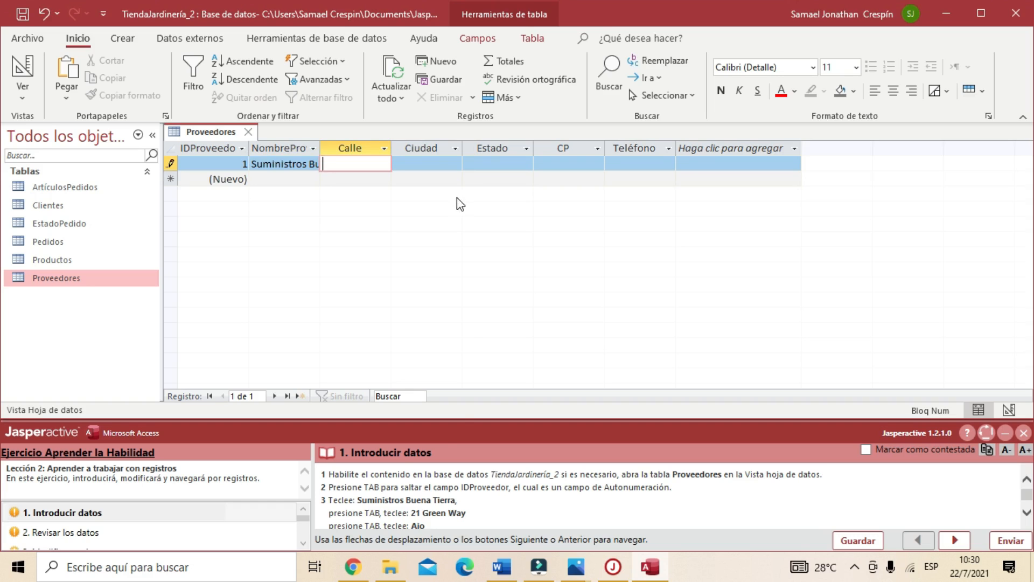
{"action": "left_click_drag", "start_coordinate": [411, 513], "coordinate": [461, 511]}
{"action": "key", "text": "ctrl+c"}
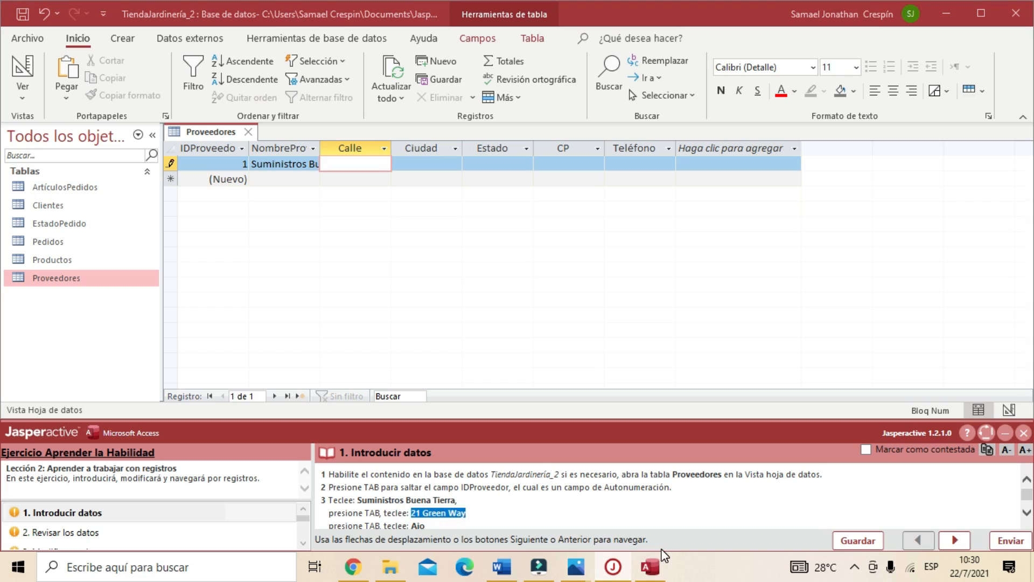
{"action": "left_click", "coordinate": [350, 163]}
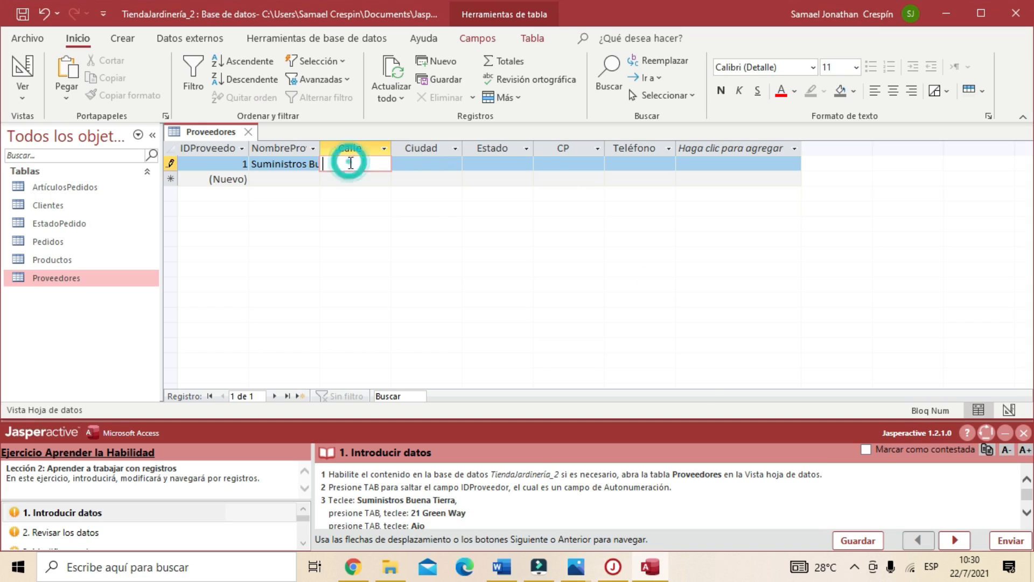
{"action": "key", "text": "ctrl+v"}
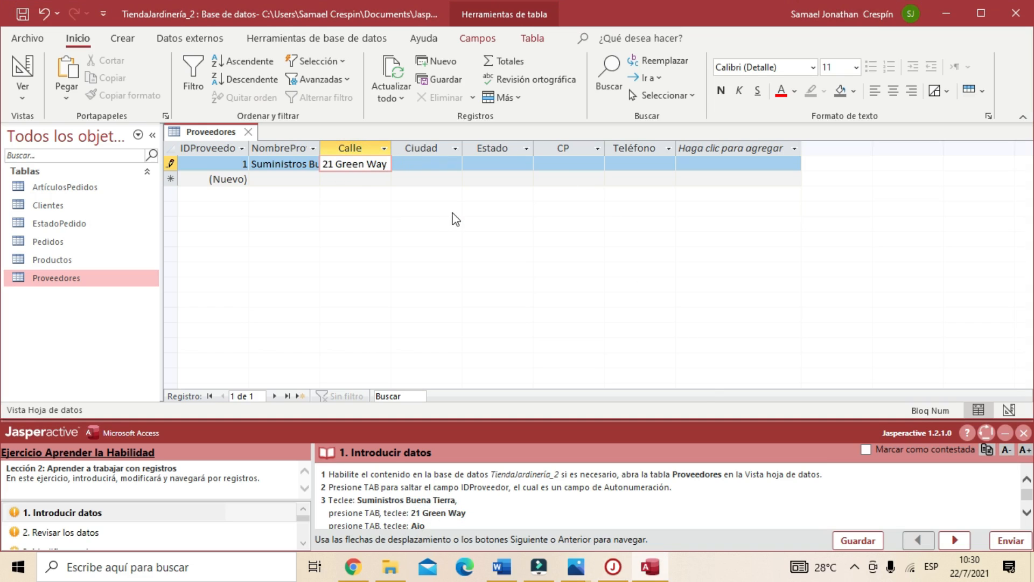
- Fill in the new supplier record's Ciudad field with Ajo and its Estado field with AZ
{"action": "key", "text": "Tab"}
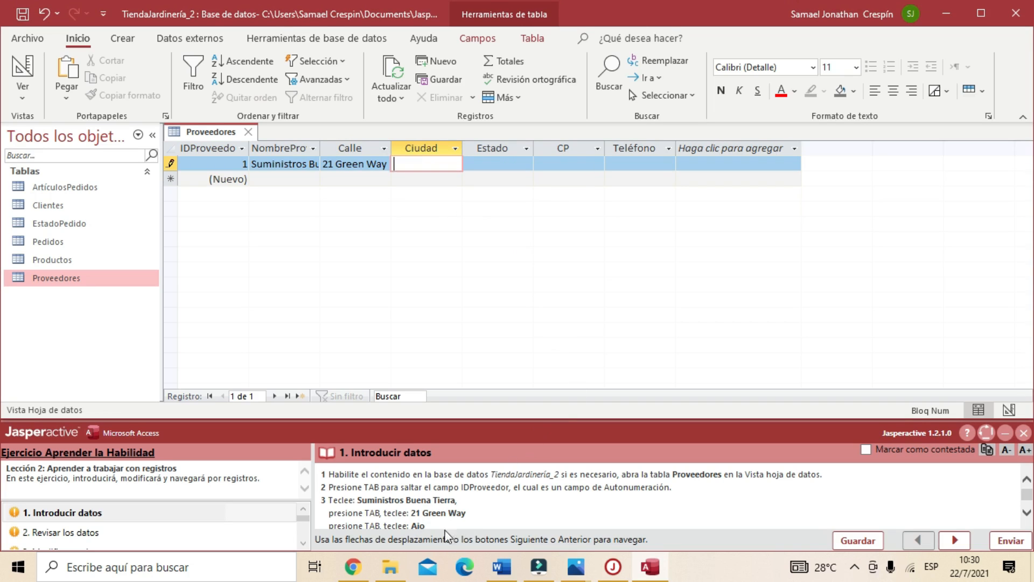
{"action": "left_click_drag", "start_coordinate": [411, 526], "coordinate": [426, 526]}
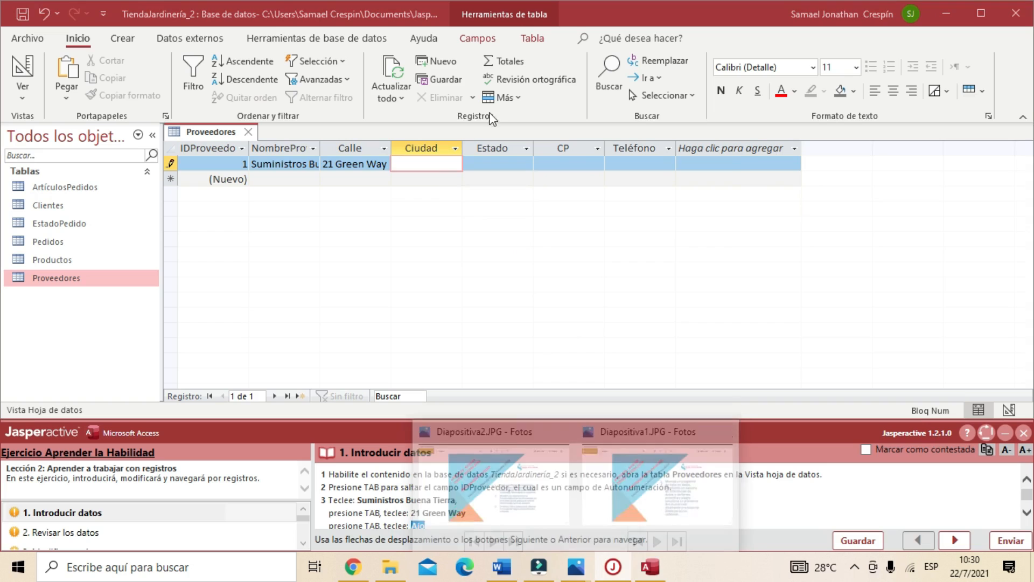
{"action": "left_click", "coordinate": [421, 165]}
{"action": "type", "text": "Ajo"}
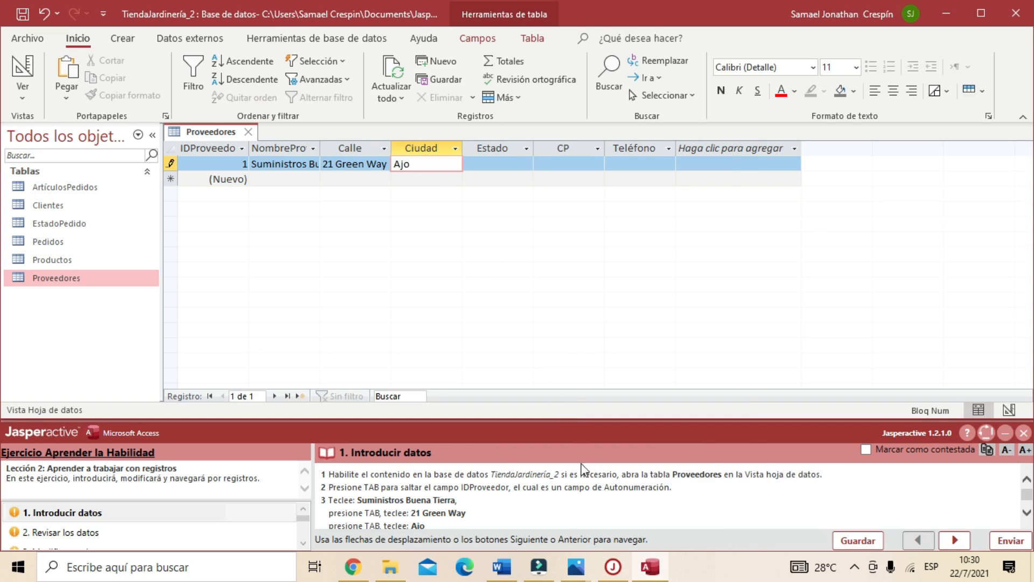
{"action": "scroll", "coordinate": [590, 486], "scroll_direction": "down", "scroll_amount": 2}
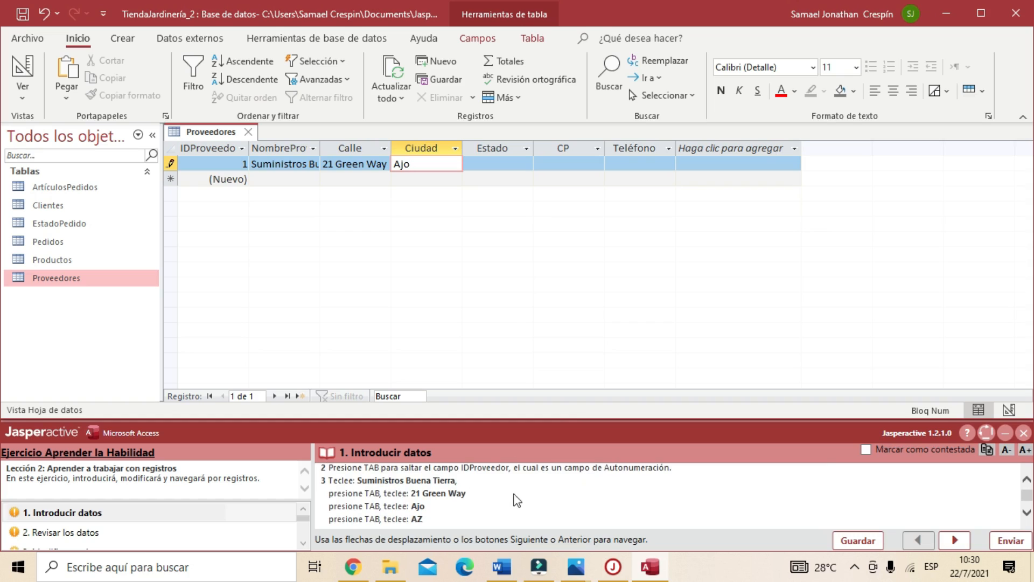
{"action": "key", "text": "Tab"}
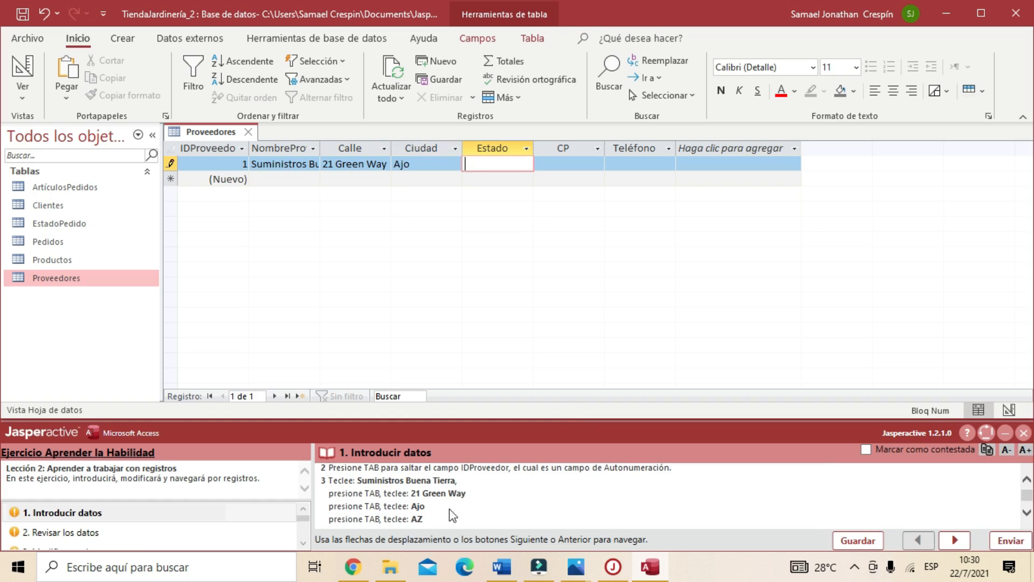
{"action": "key", "text": "Caps_Lock"}
{"action": "type", "text": "AX"}
- Copy the postal code from the task instructions into the CP field of the first supplier record
{"action": "scroll", "coordinate": [506, 497], "scroll_direction": "down", "scroll_amount": 1}
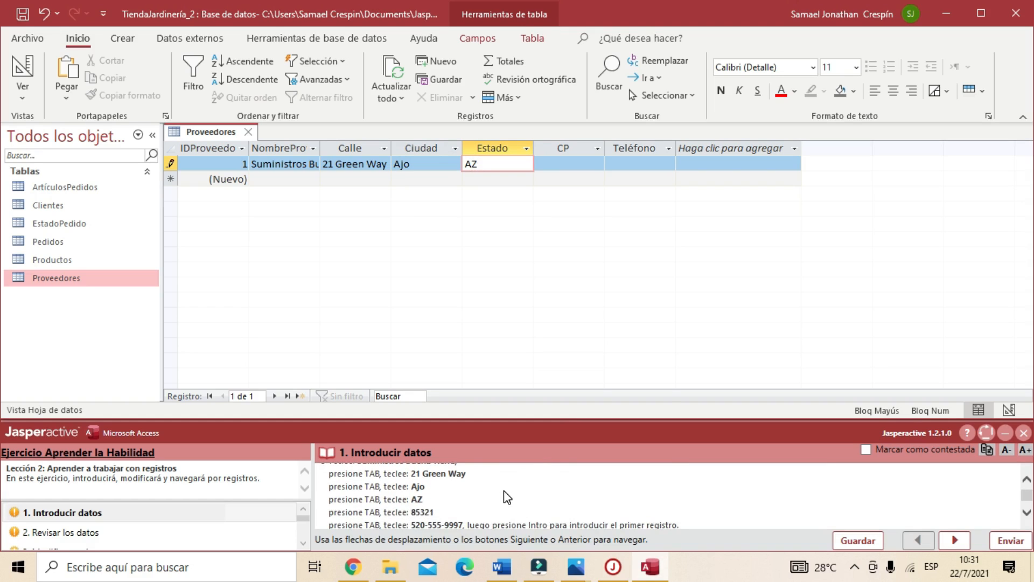
{"action": "key", "text": "Tab"}
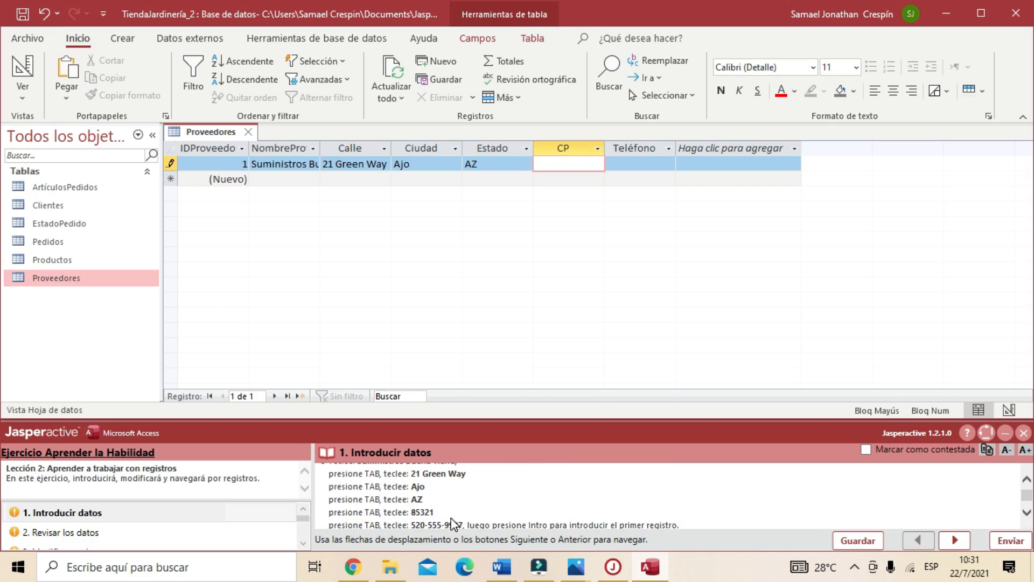
{"action": "double_click", "coordinate": [422, 511]}
{"action": "key", "text": "ctrl+c"}
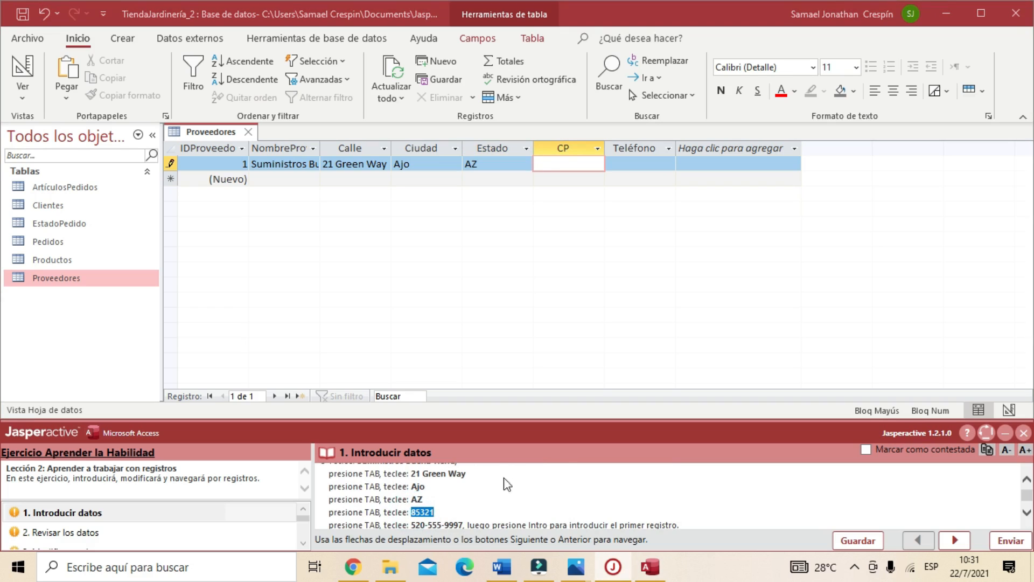
{"action": "left_click", "coordinate": [554, 165]}
{"action": "key", "text": "ctrl+v"}
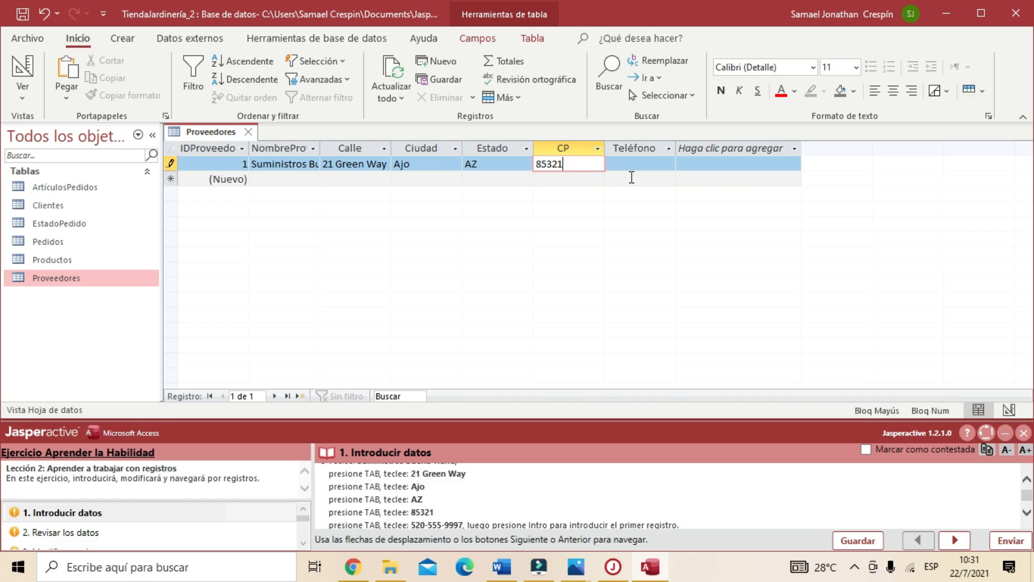
- Copy the supplier's phone number from the instructions into the Teléfono field and commit the first record
{"action": "key", "text": "Tab"}
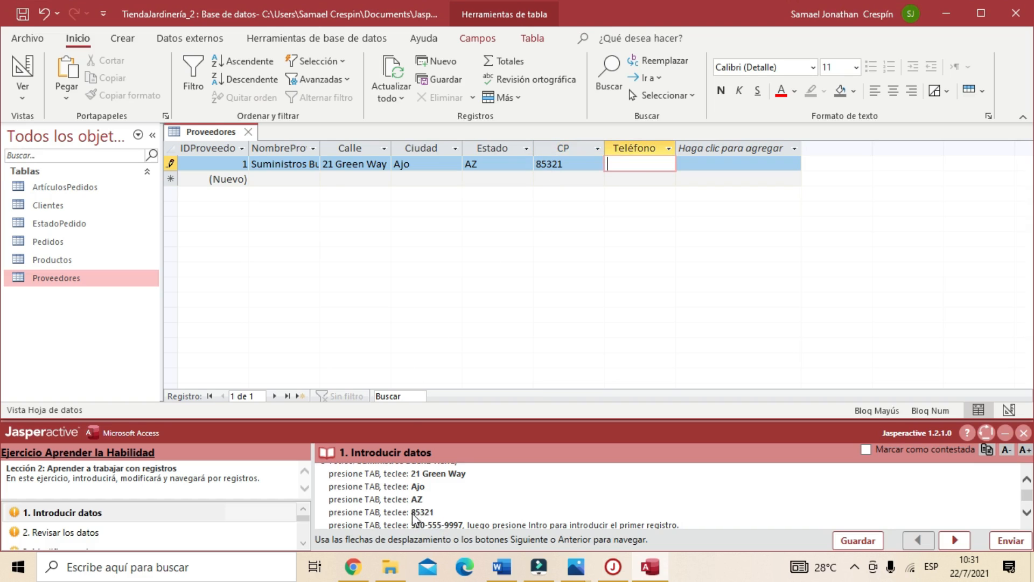
{"action": "scroll", "coordinate": [425, 518], "scroll_direction": "down", "scroll_amount": 1}
{"action": "left_click_drag", "start_coordinate": [411, 505], "coordinate": [456, 504]}
{"action": "key", "text": "ctrl+c"}
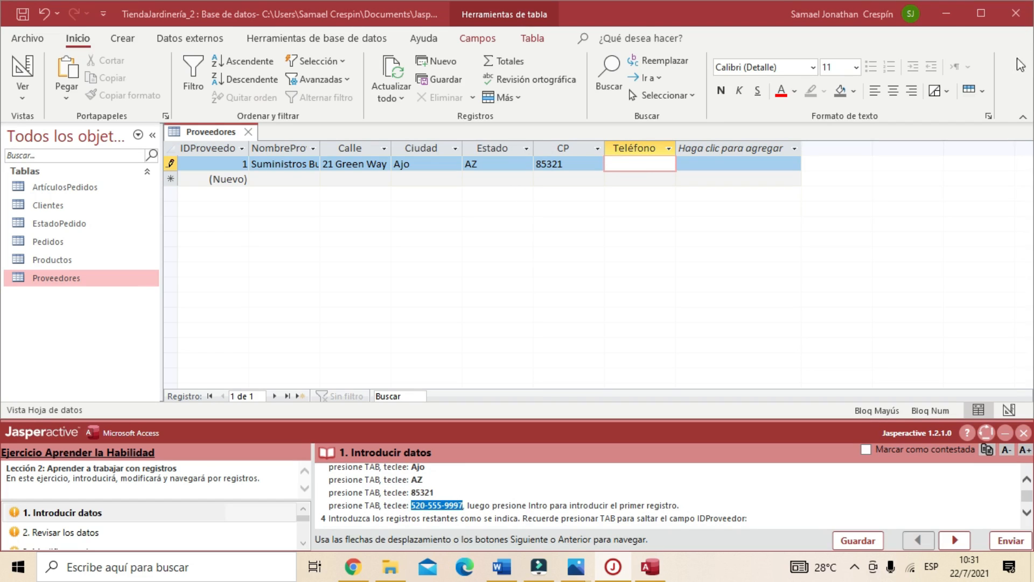
{"action": "left_click", "coordinate": [647, 165]}
{"action": "key", "text": "ctrl+v"}
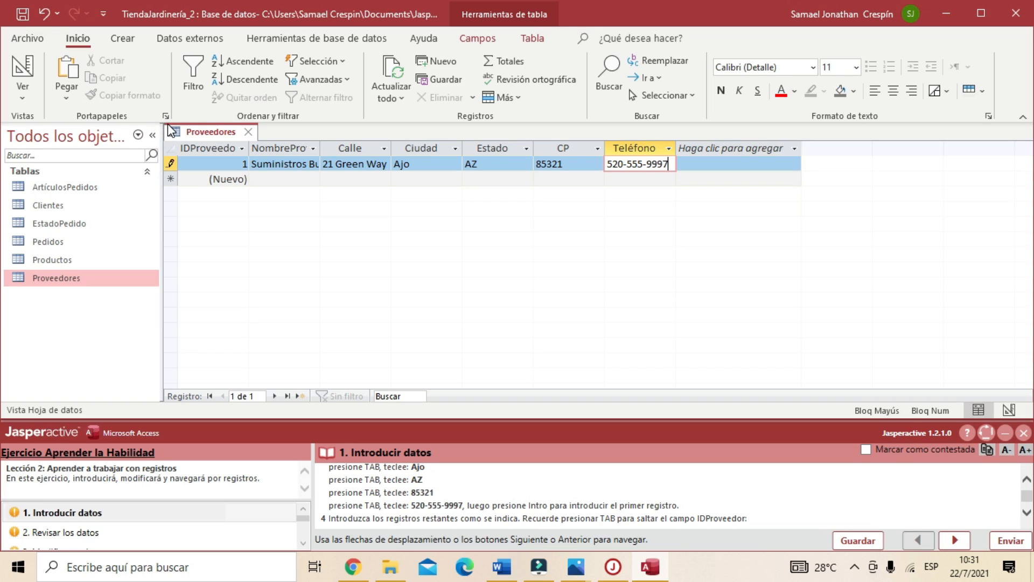
{"action": "key", "text": "Return"}
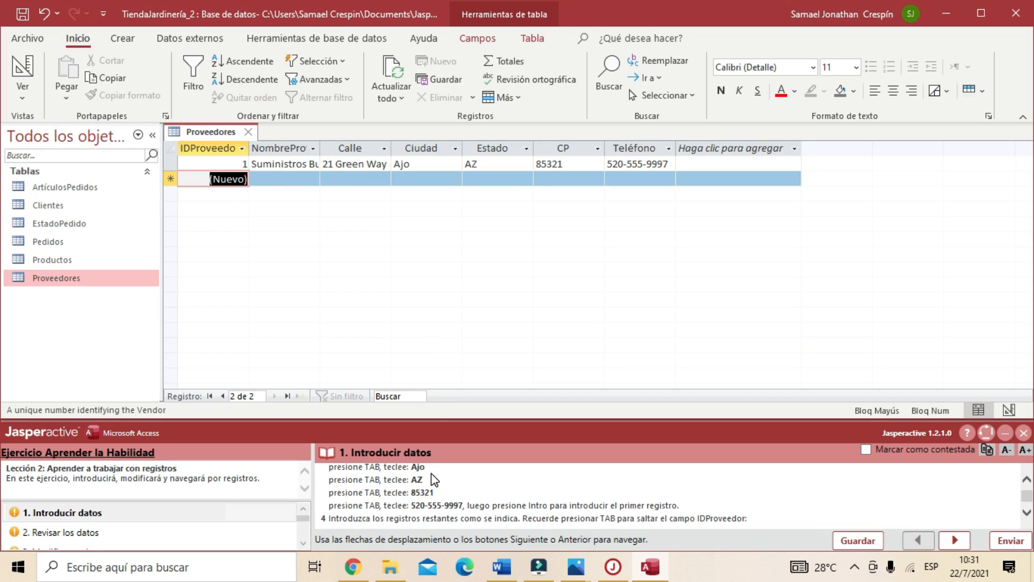
- Open the enlarged list of remaining suppliers from the instructions and place it below the Proveedores rows
{"action": "scroll", "coordinate": [434, 481], "scroll_direction": "down", "scroll_amount": 3}
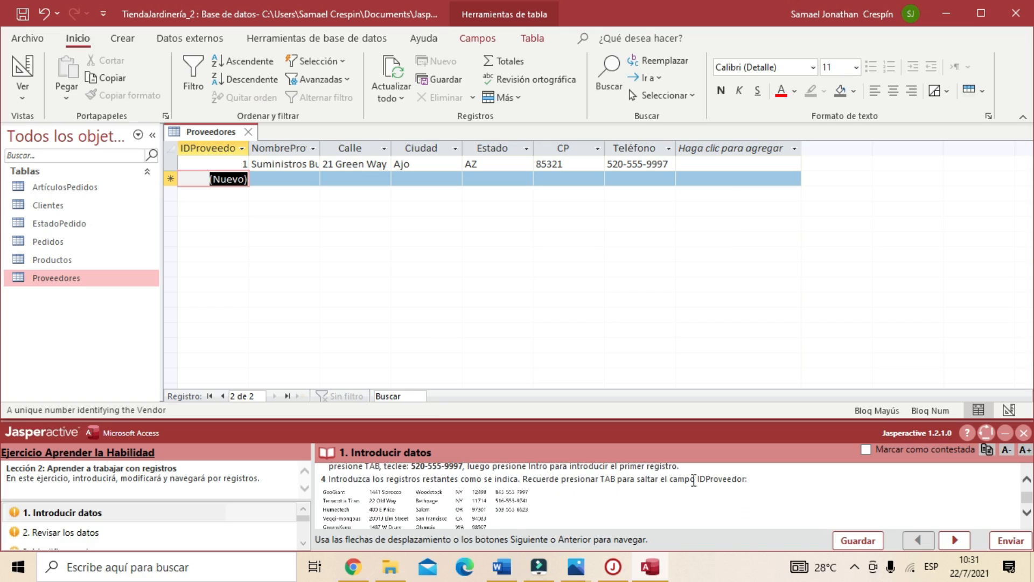
{"action": "left_click", "coordinate": [428, 505]}
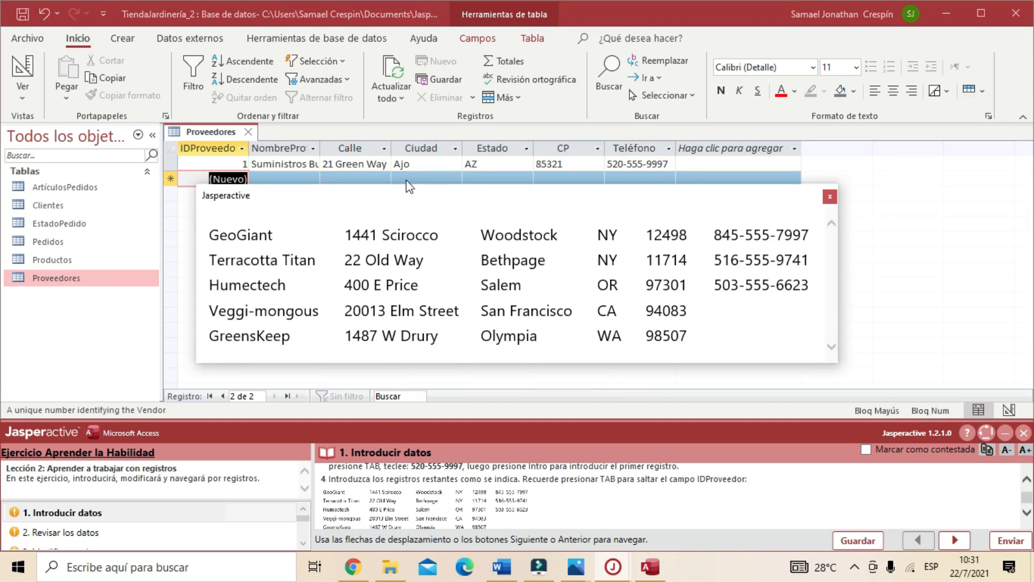
{"action": "left_click_drag", "start_coordinate": [404, 194], "coordinate": [362, 276]}
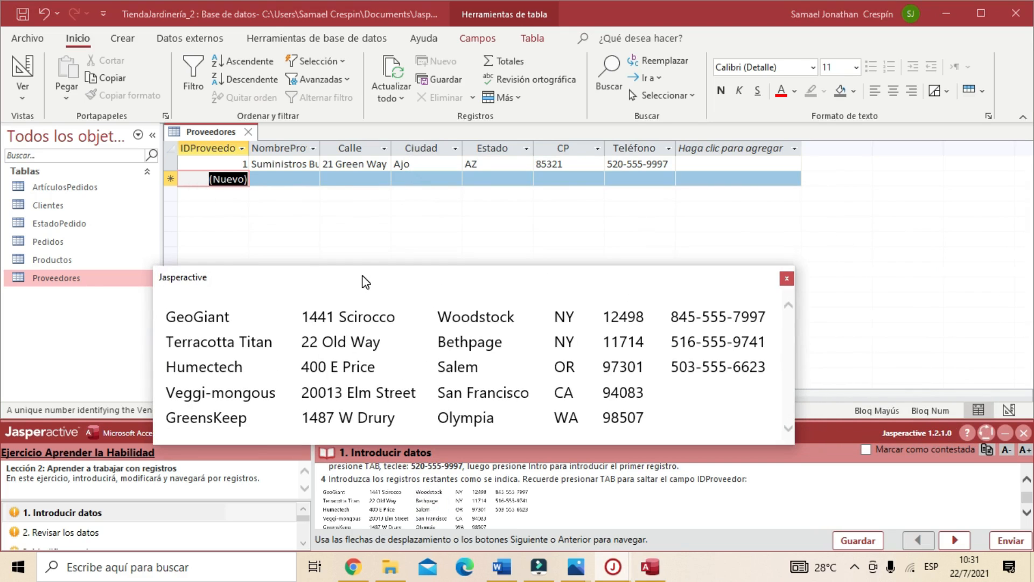
{"action": "left_click_drag", "start_coordinate": [169, 318], "coordinate": [571, 383]}
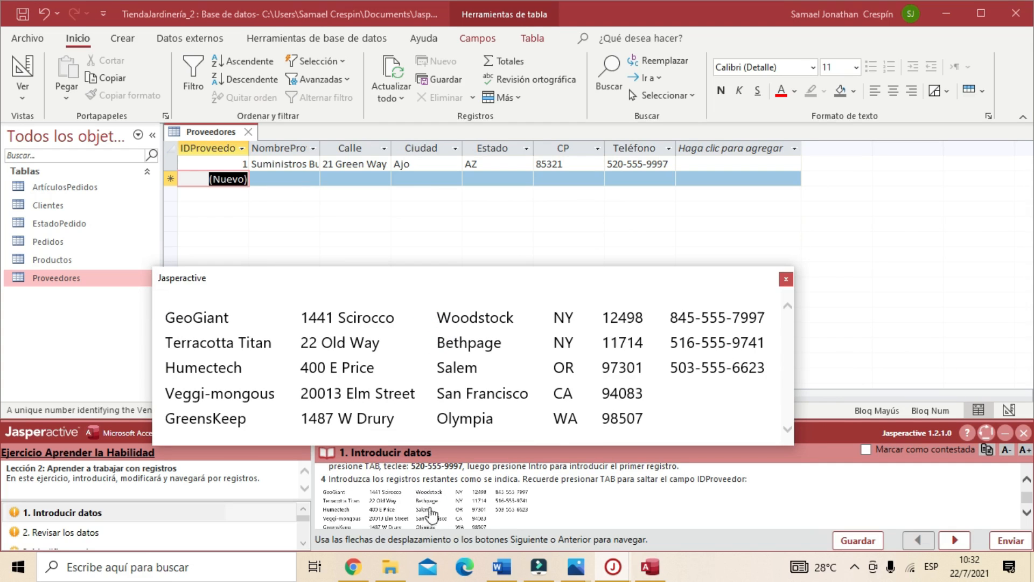
{"action": "left_click_drag", "start_coordinate": [451, 277], "coordinate": [578, 262]}
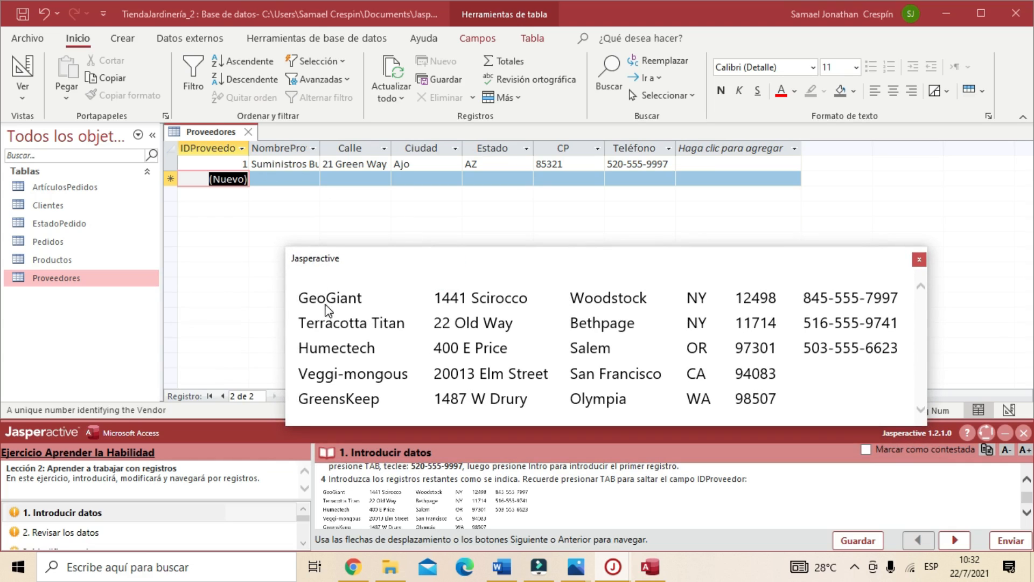
- Start the second Proveedores record with GeoGiant as the supplier name and its listed street address in Calle
{"action": "left_click", "coordinate": [276, 178]}
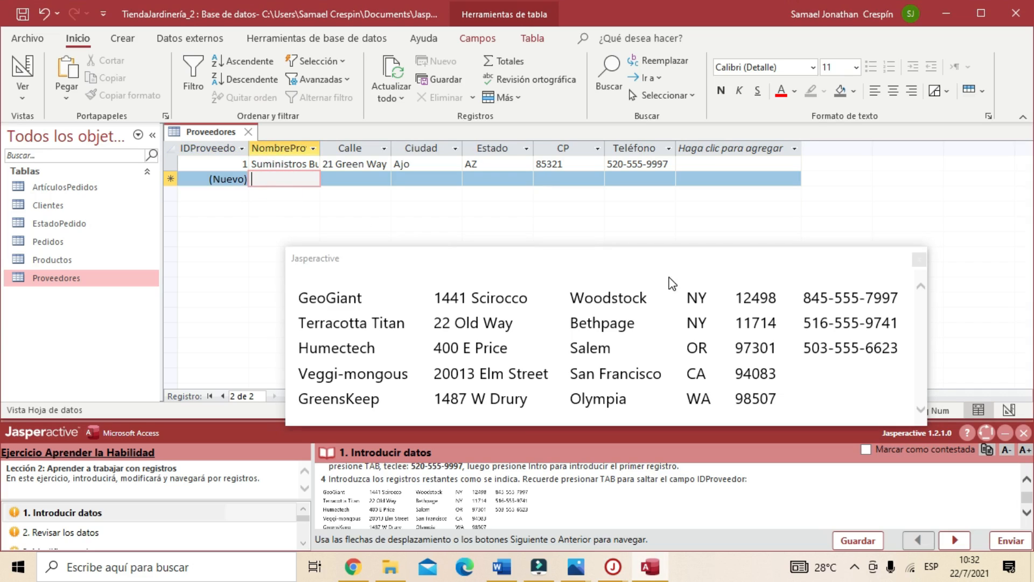
{"action": "type", "text": "Geo"}
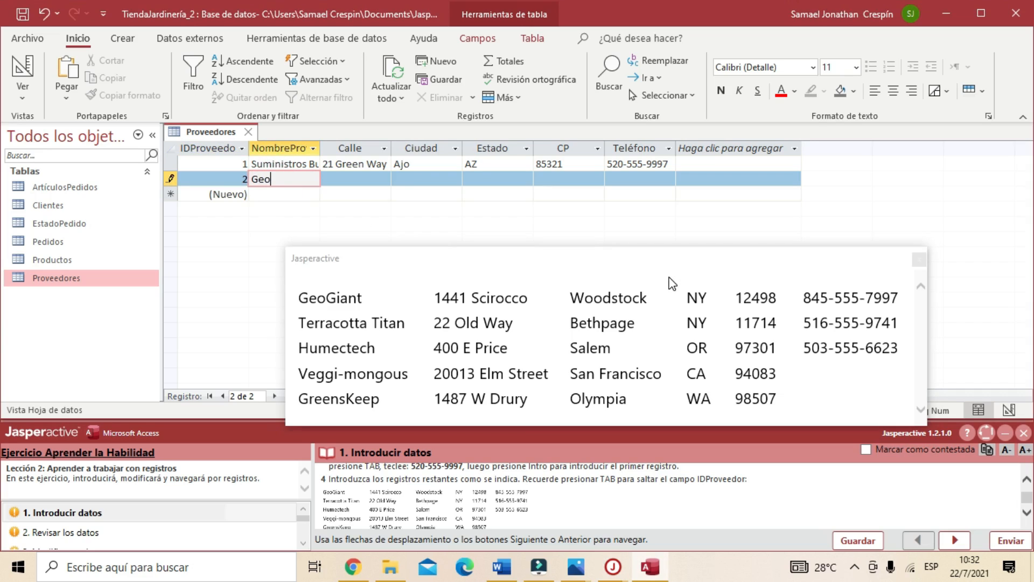
{"action": "type", "text": "Giant"}
{"action": "key", "text": "Tab"}
{"action": "type", "text": "1441 Scirocco"}
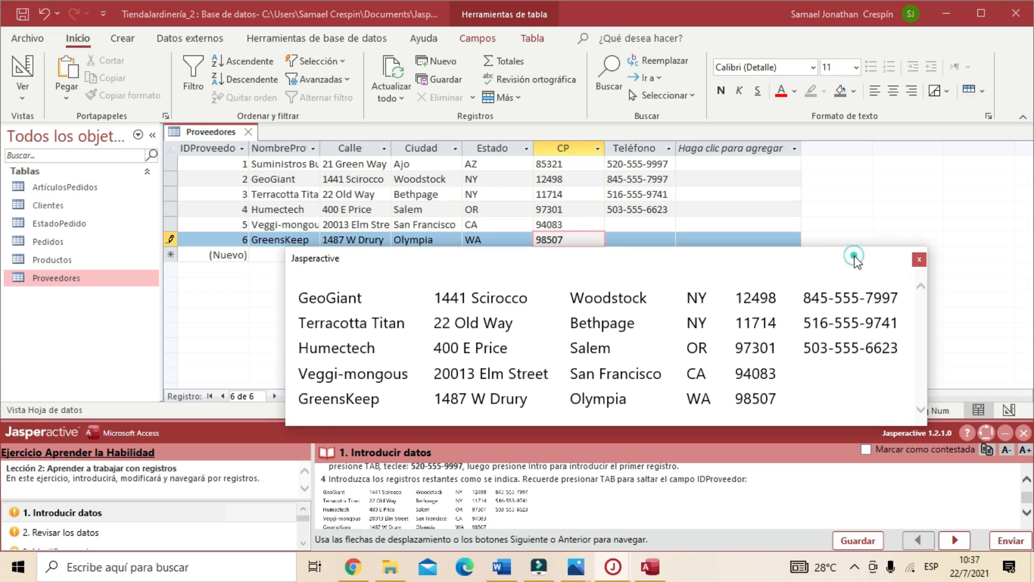
- Close the enlarged supplier list, mark task 1 as answered and go to task 2, Revisar los datos
{"action": "left_click", "coordinate": [918, 259]}
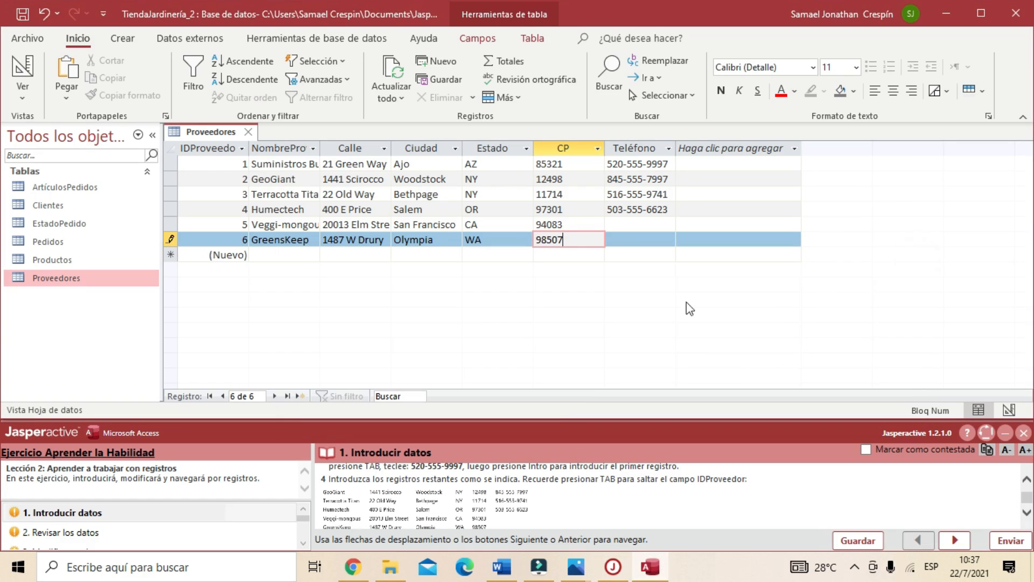
{"action": "scroll", "coordinate": [698, 513], "scroll_direction": "down", "scroll_amount": 1}
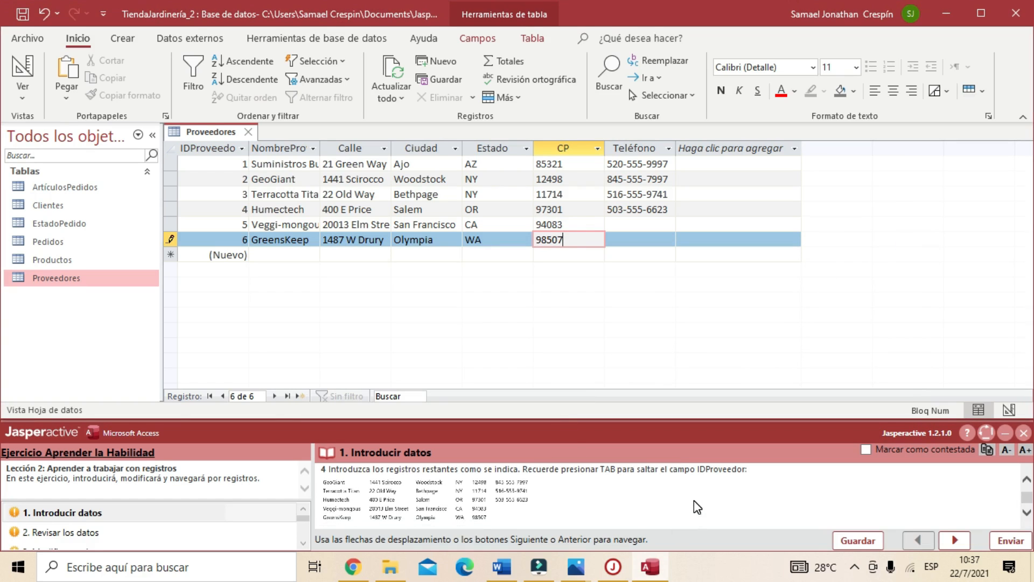
{"action": "left_click", "coordinate": [867, 450]}
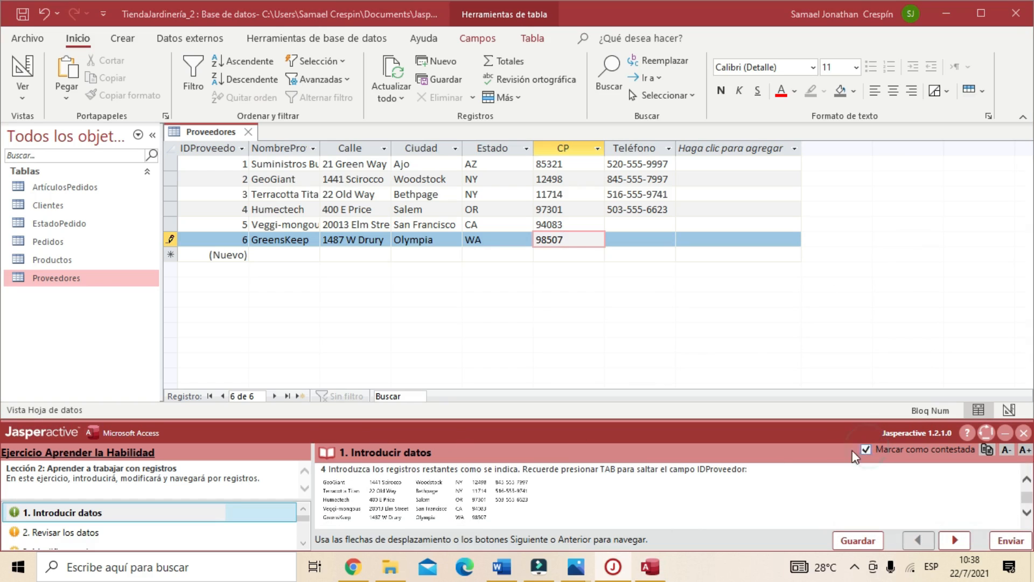
{"action": "left_click", "coordinate": [959, 541]}
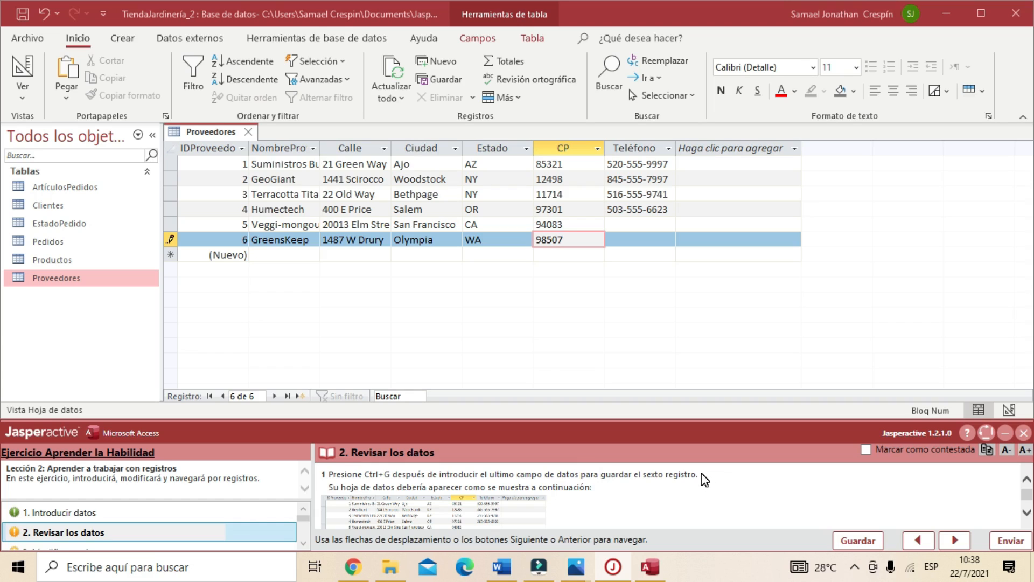
- Save the sixth supplier record, GreensKeep, by moving to the new row, and return to its CP field
{"action": "left_click", "coordinate": [638, 274]}
{"action": "left_click", "coordinate": [641, 251]}
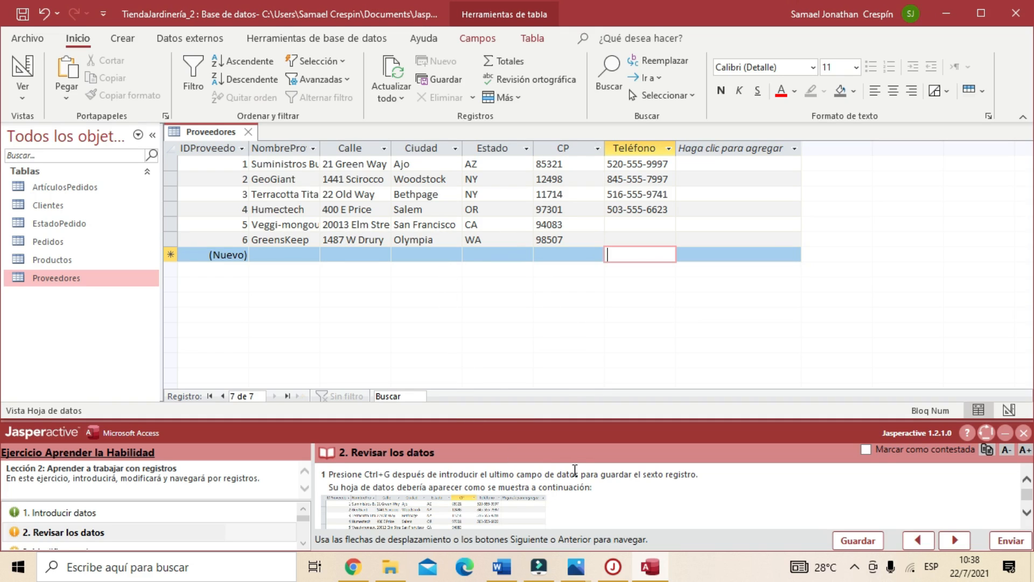
{"action": "scroll", "coordinate": [555, 496], "scroll_direction": "down", "scroll_amount": 1}
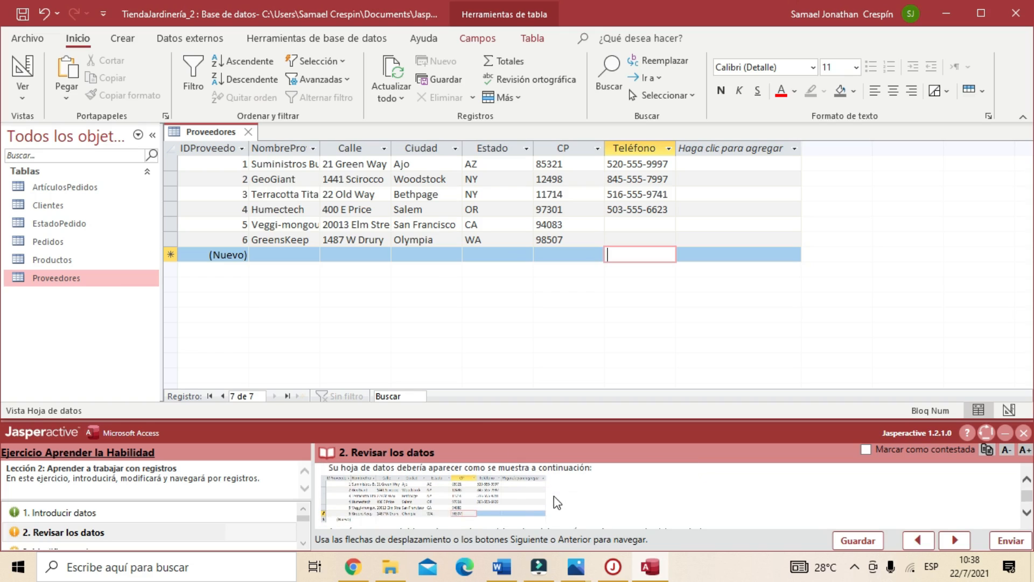
{"action": "left_click", "coordinate": [574, 241]}
- Compare the Proveedores datasheet with the enlarged reference image from task 2, then close the image
{"action": "left_click", "coordinate": [491, 502]}
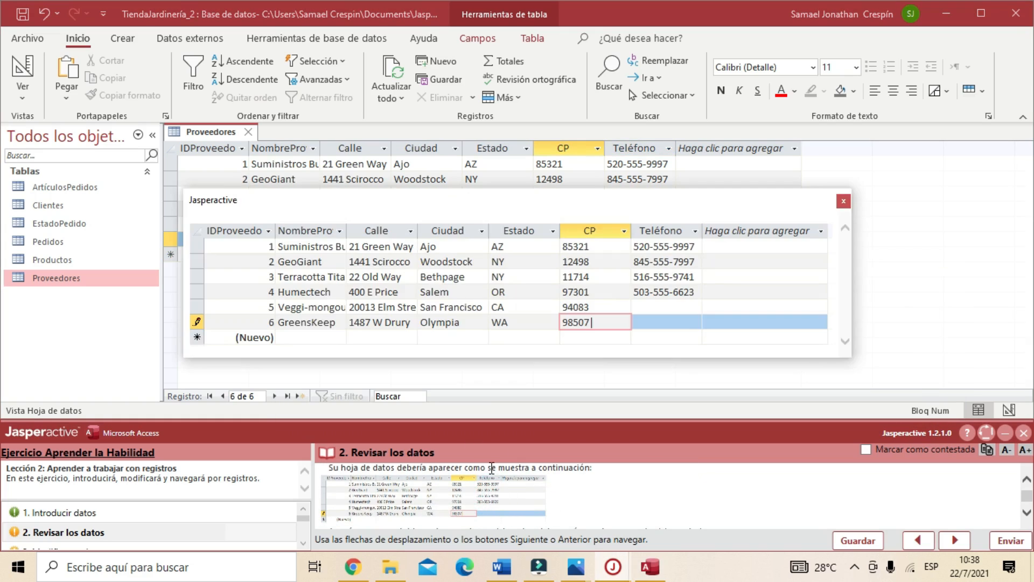
{"action": "left_click_drag", "start_coordinate": [498, 198], "coordinate": [504, 265]}
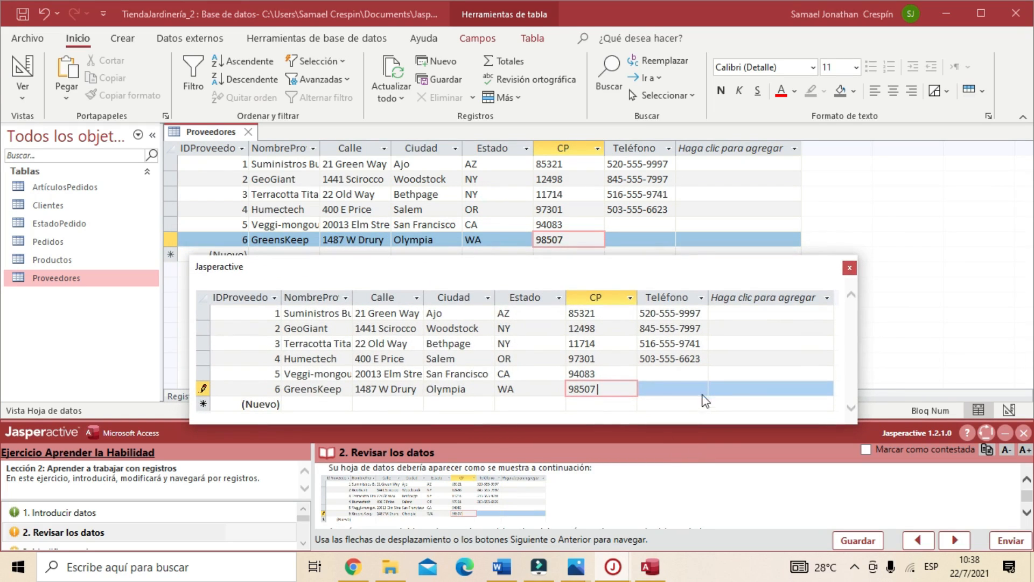
{"action": "left_click", "coordinate": [851, 266]}
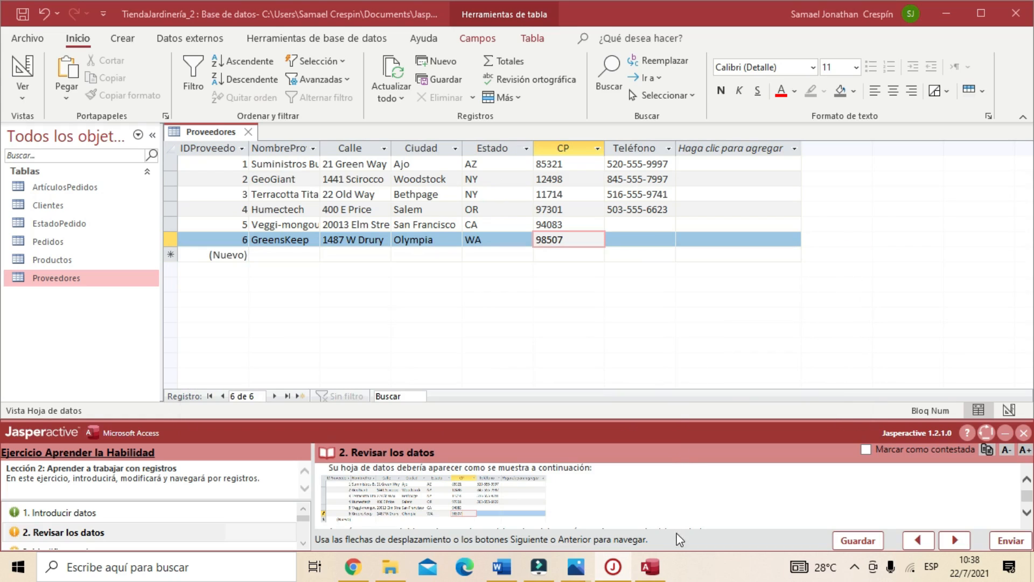
- Read the rest of task 2, mark it as answered and go to task 3, Modificar registros
{"action": "scroll", "coordinate": [597, 495], "scroll_direction": "down", "scroll_amount": 1}
{"action": "scroll", "coordinate": [597, 496], "scroll_direction": "down", "scroll_amount": 1}
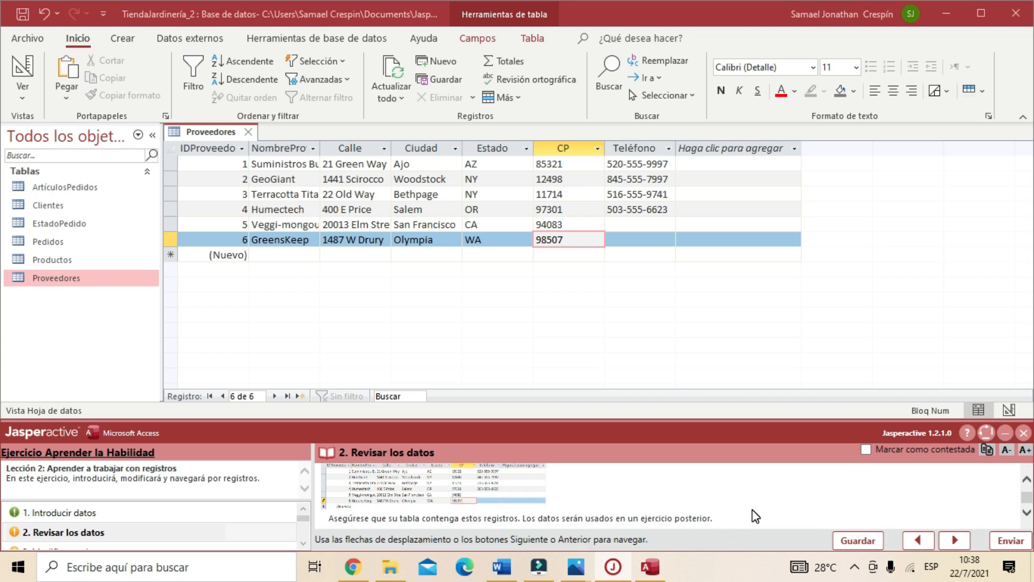
{"action": "left_click", "coordinate": [866, 450]}
{"action": "left_click", "coordinate": [955, 539]}
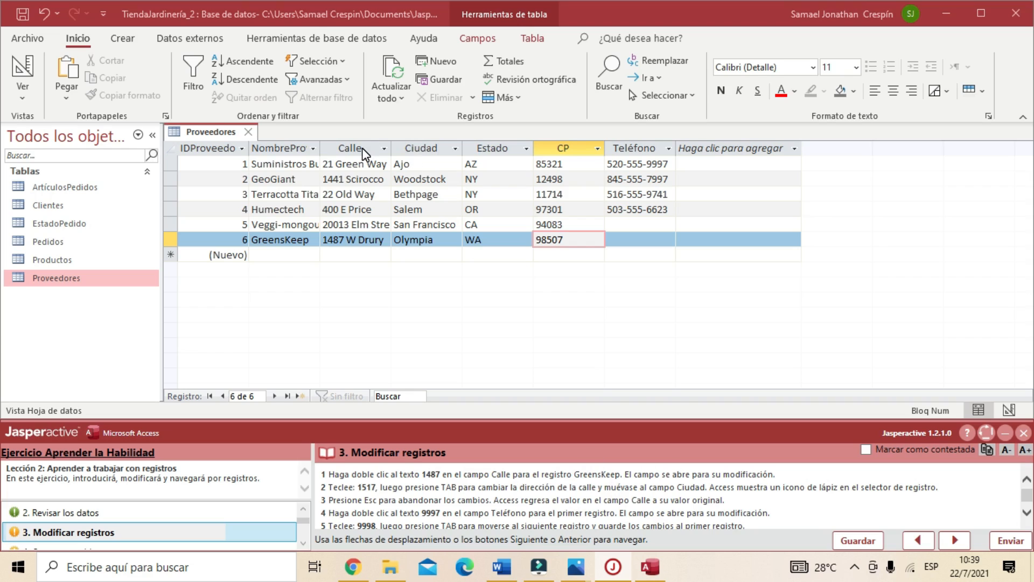
- Replace the street number in the GreensKeep record's Calle field with 1517
{"action": "left_click", "coordinate": [364, 240]}
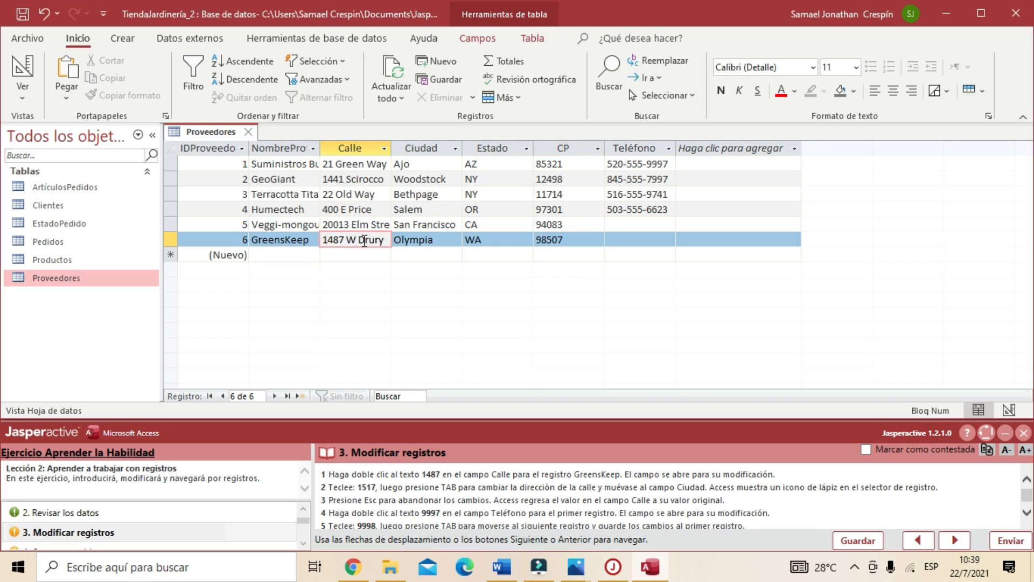
{"action": "double_click", "coordinate": [334, 238]}
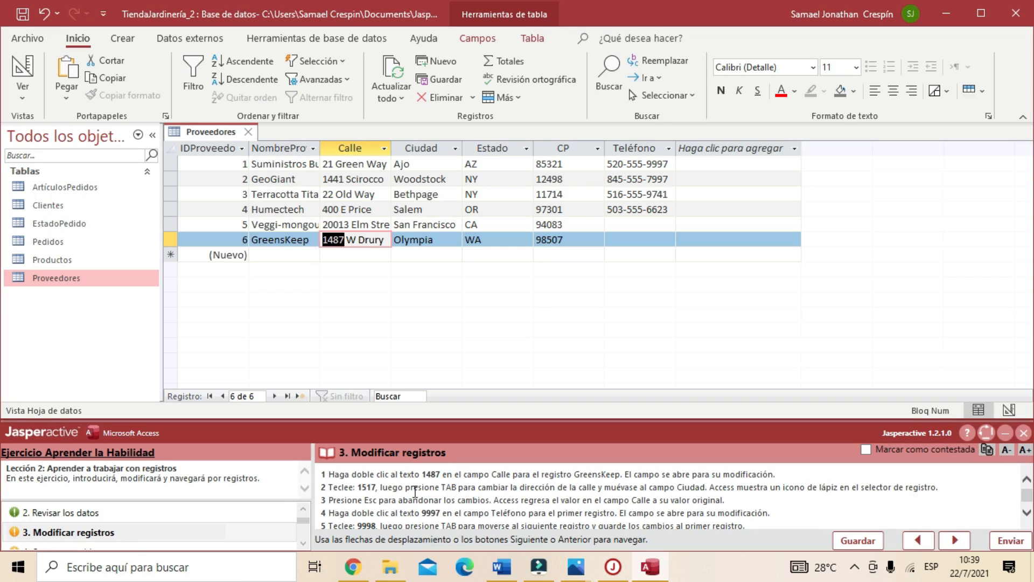
{"action": "type", "text": "1517"}
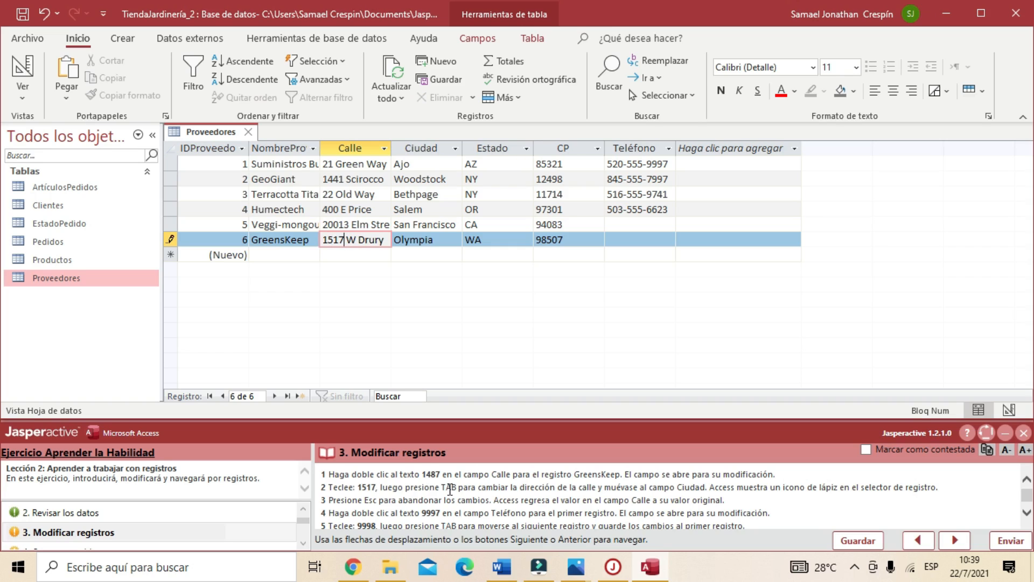
- Move on to the GreensKeep record's Ciudad field and discard the pending change to its Calle value
{"action": "key", "text": "Tab"}
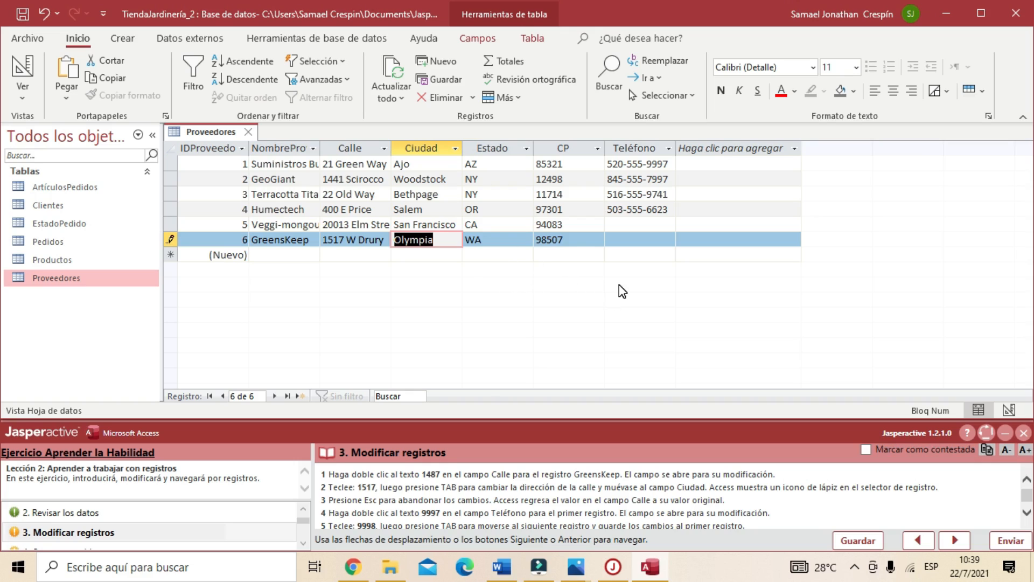
{"action": "key", "text": "Escape"}
- Replace the last four digits of the first supplier's Teléfono with those given in task 3 and save by moving to the following record
{"action": "left_click", "coordinate": [662, 164]}
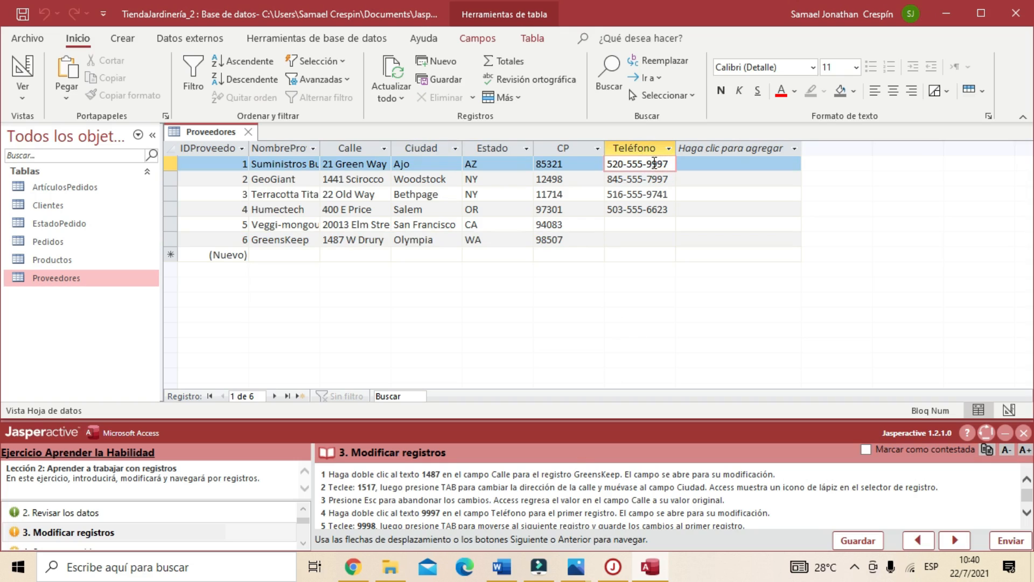
{"action": "double_click", "coordinate": [657, 163]}
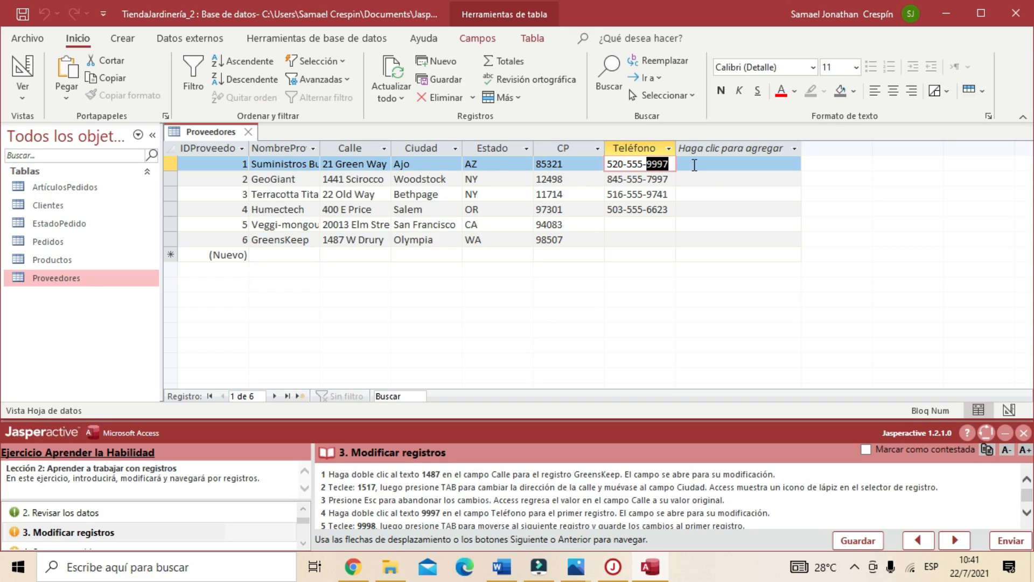
{"action": "type", "text": "9998"}
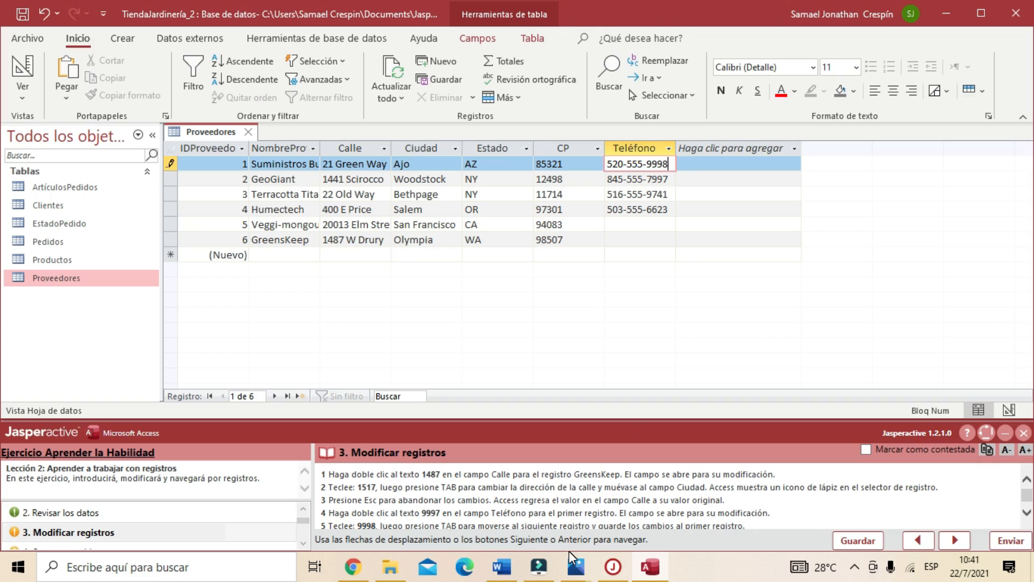
{"action": "key", "text": "Tab"}
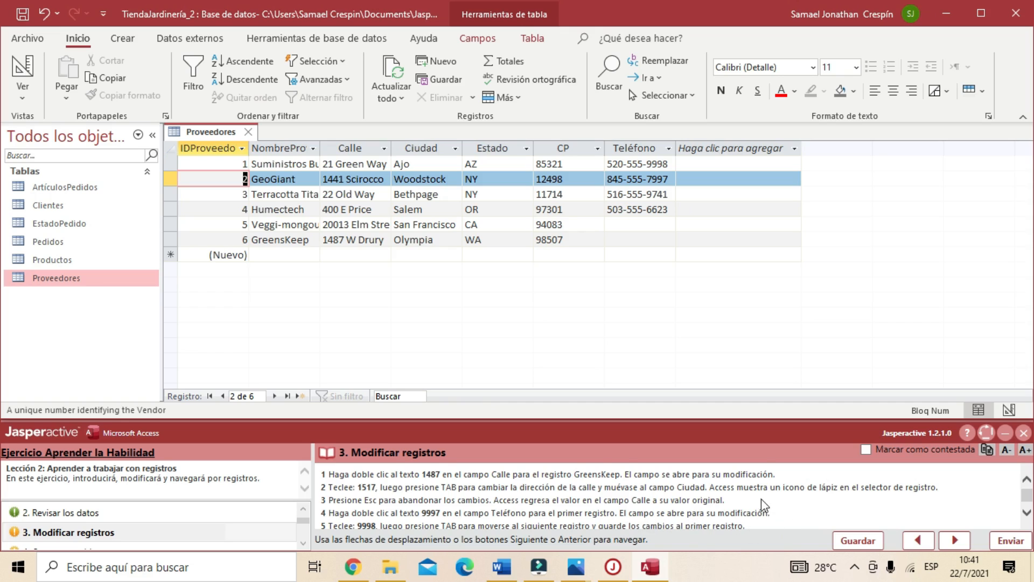
- Check the edited first record against the task 3 instructions, then mark the task as answered and go to task 4, Cerrar una tabla
{"action": "scroll", "coordinate": [765, 507], "scroll_direction": "down", "scroll_amount": 1}
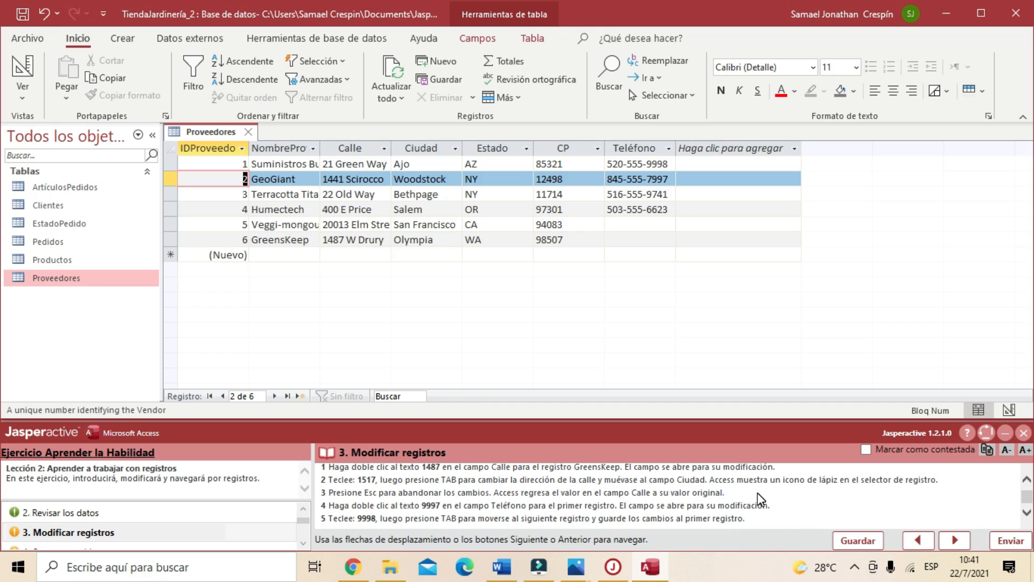
{"action": "left_click", "coordinate": [672, 164]}
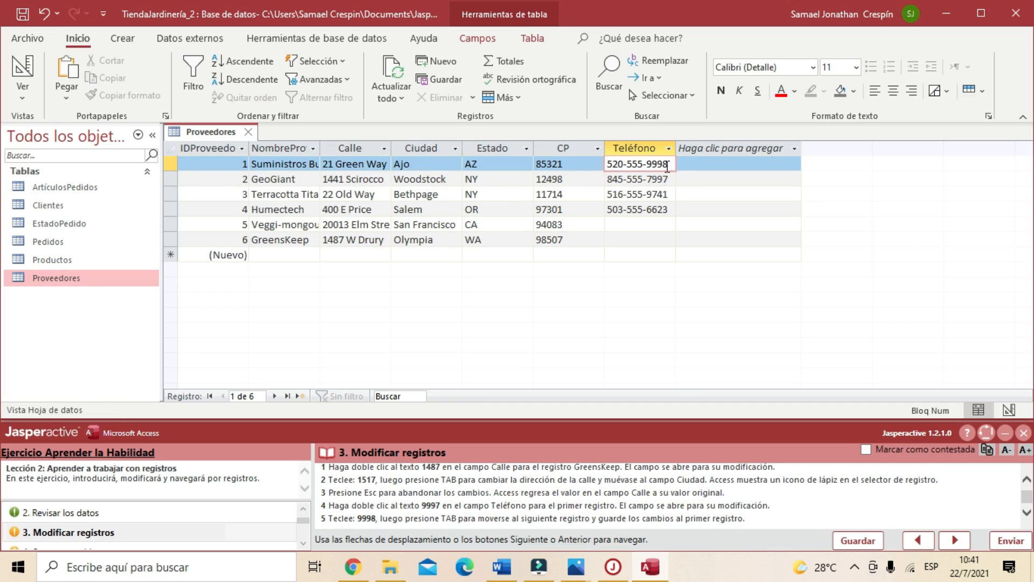
{"action": "left_click", "coordinate": [226, 179]}
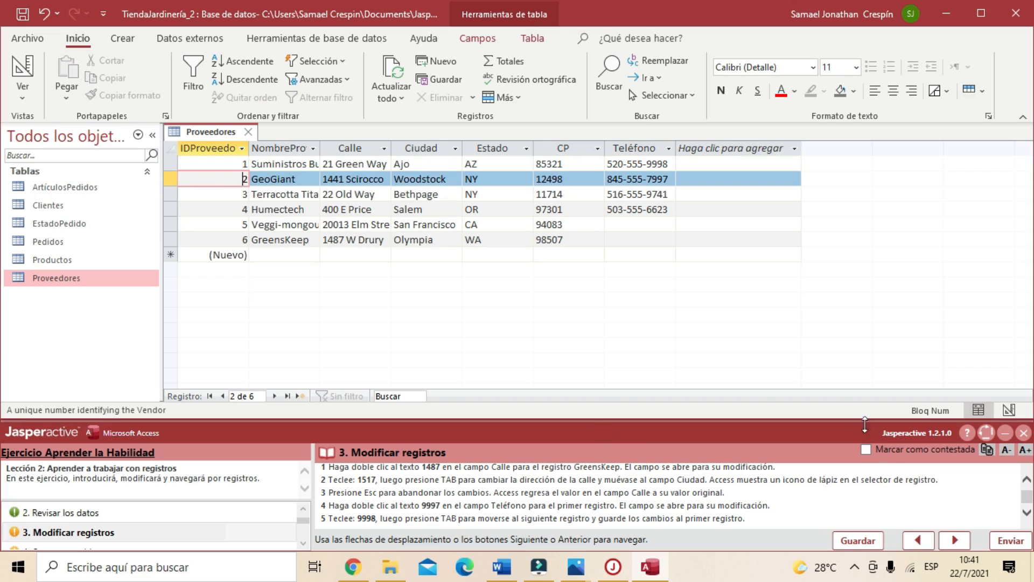
{"action": "left_click", "coordinate": [866, 449]}
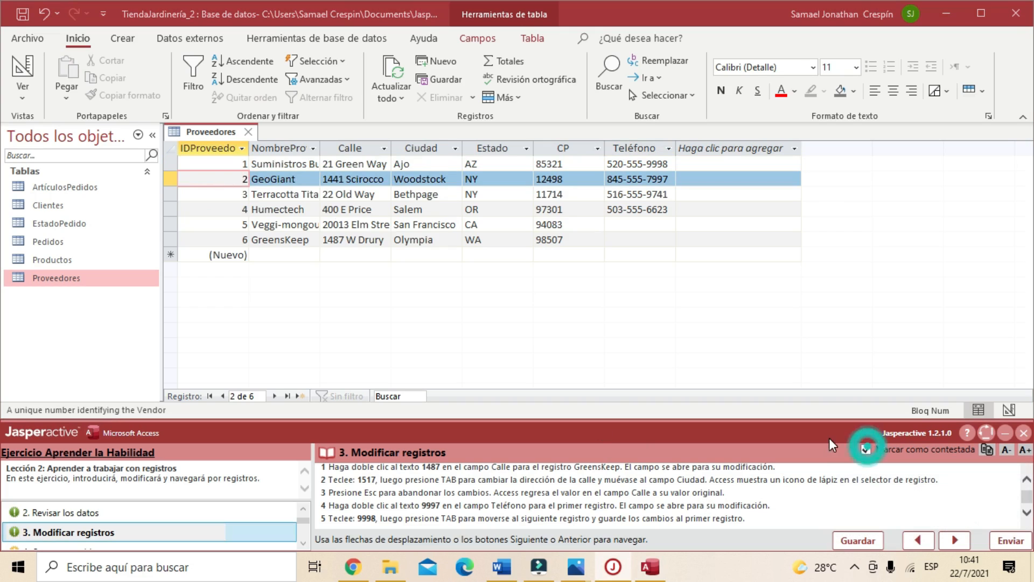
{"action": "left_click", "coordinate": [955, 541]}
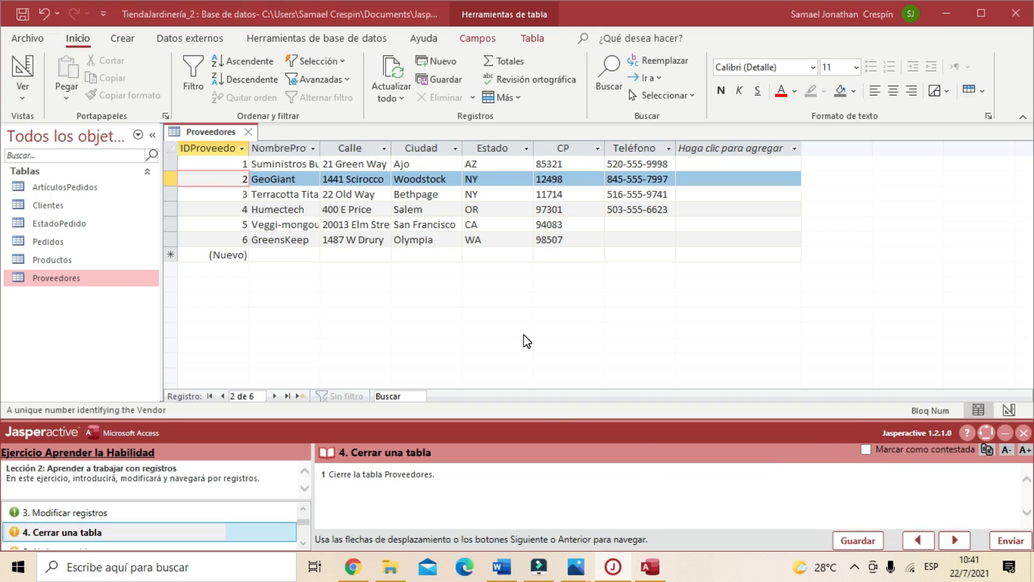
- Close the Proveedores table and mark task 4 as answered, moving on to task 5, Abrir una tabla
{"action": "left_click", "coordinate": [248, 132]}
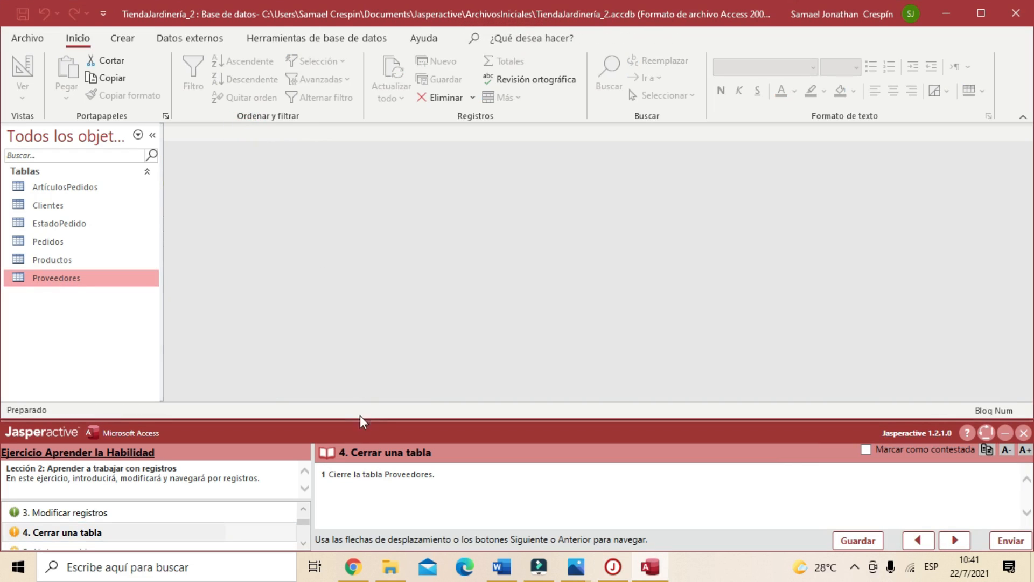
{"action": "left_click", "coordinate": [866, 450]}
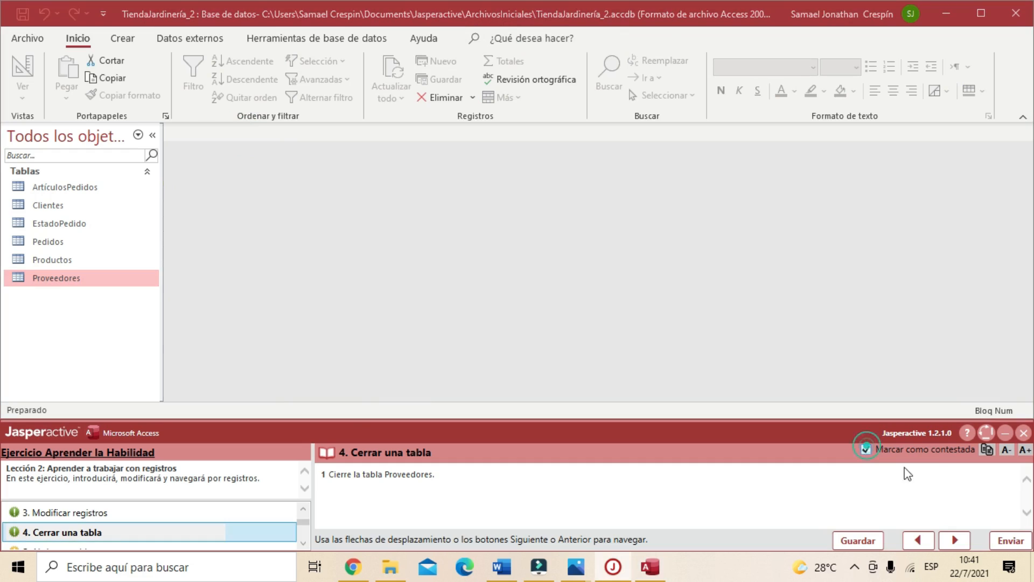
{"action": "left_click", "coordinate": [956, 541]}
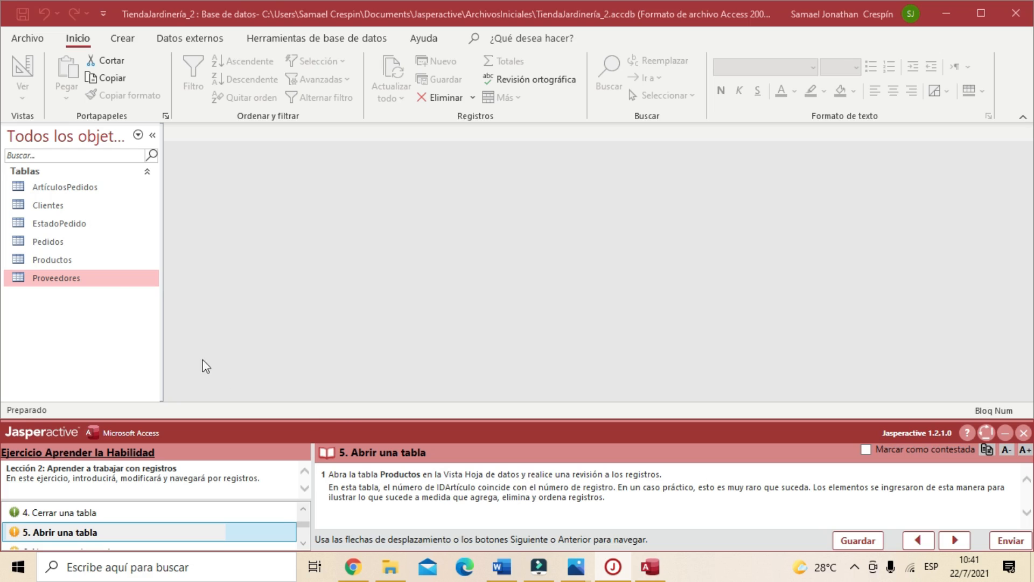
- Open the Productos table in Datasheet view and review its records down to the last one and back
{"action": "double_click", "coordinate": [59, 261]}
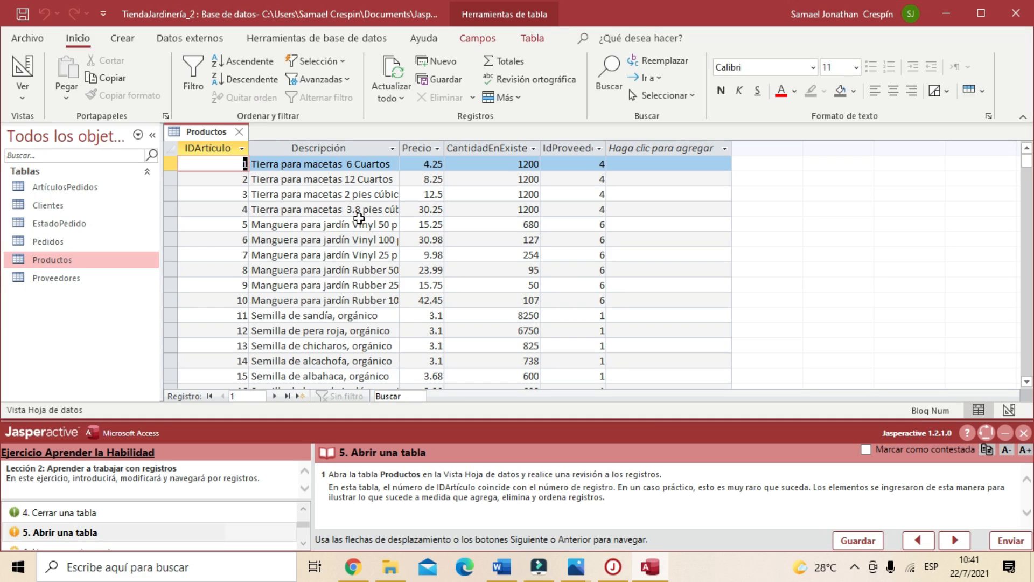
{"action": "scroll", "coordinate": [357, 202], "scroll_direction": "down", "scroll_amount": 10}
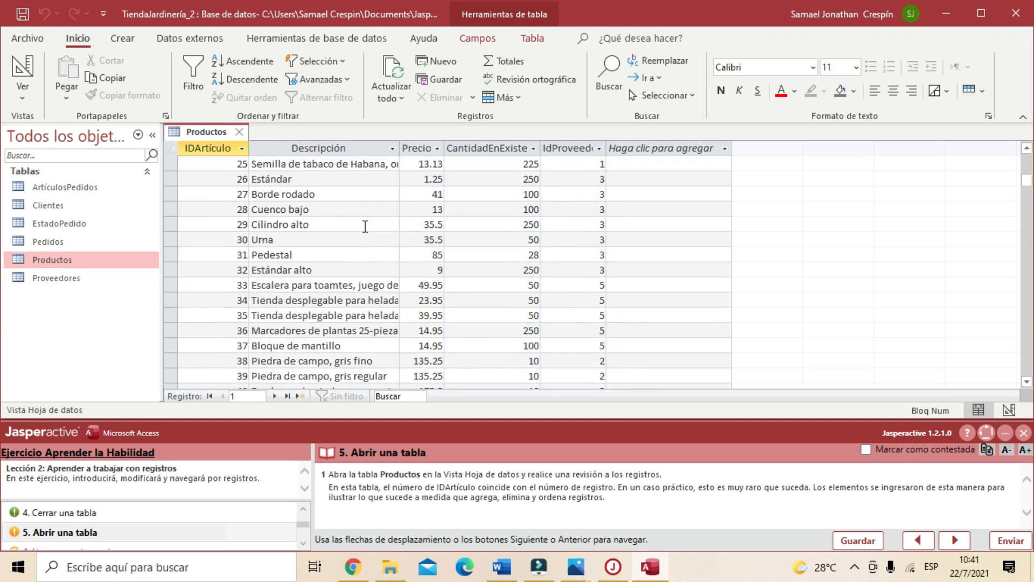
{"action": "scroll", "coordinate": [365, 226], "scroll_direction": "down", "scroll_amount": 2}
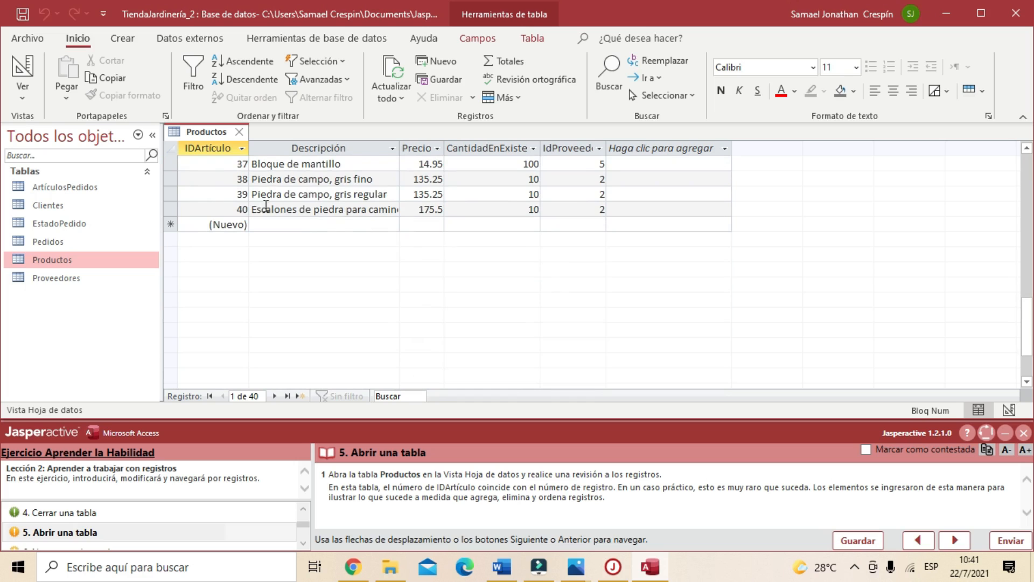
{"action": "scroll", "coordinate": [317, 224], "scroll_direction": "up", "scroll_amount": 1}
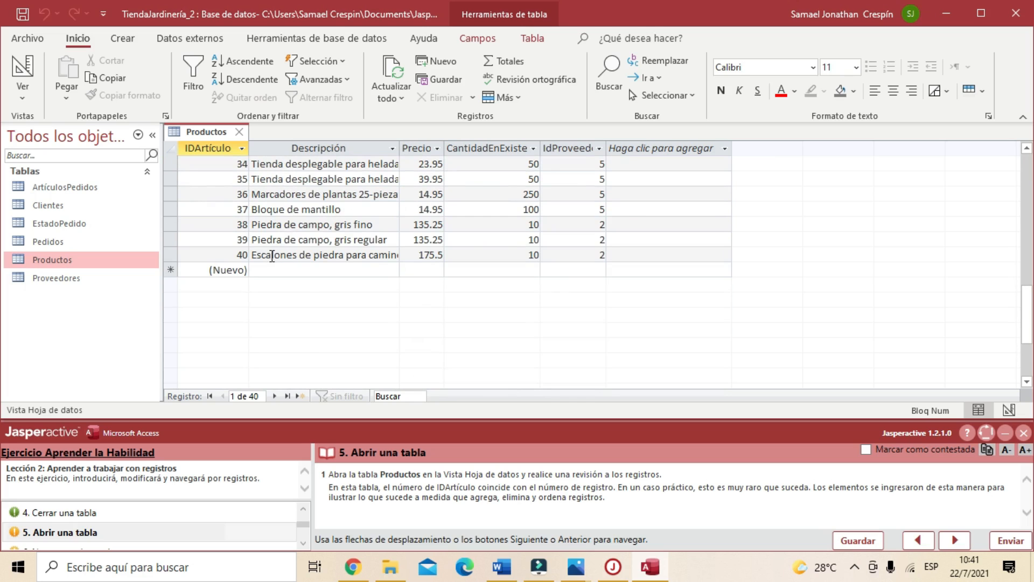
{"action": "scroll", "coordinate": [277, 252], "scroll_direction": "up", "scroll_amount": 1}
{"action": "scroll", "coordinate": [277, 252], "scroll_direction": "up", "scroll_amount": 6}
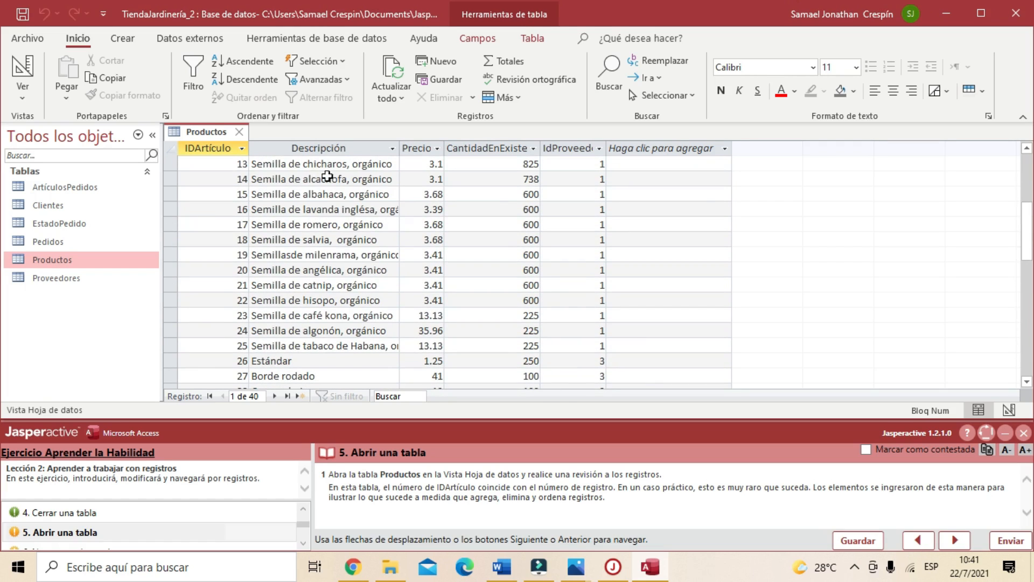
{"action": "scroll", "coordinate": [323, 173], "scroll_direction": "up", "scroll_amount": 3}
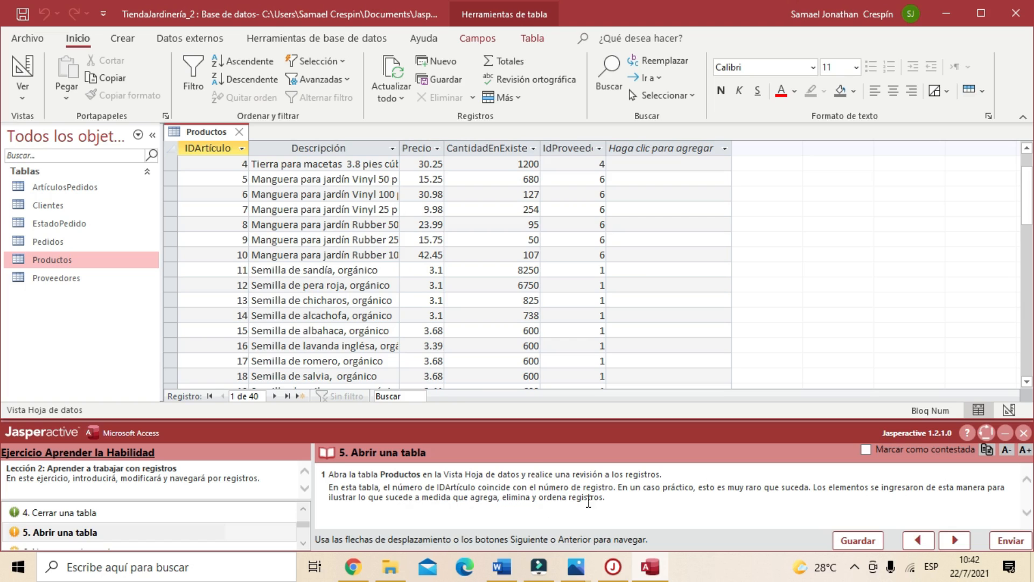
{"action": "scroll", "coordinate": [463, 334], "scroll_direction": "up", "scroll_amount": 1}
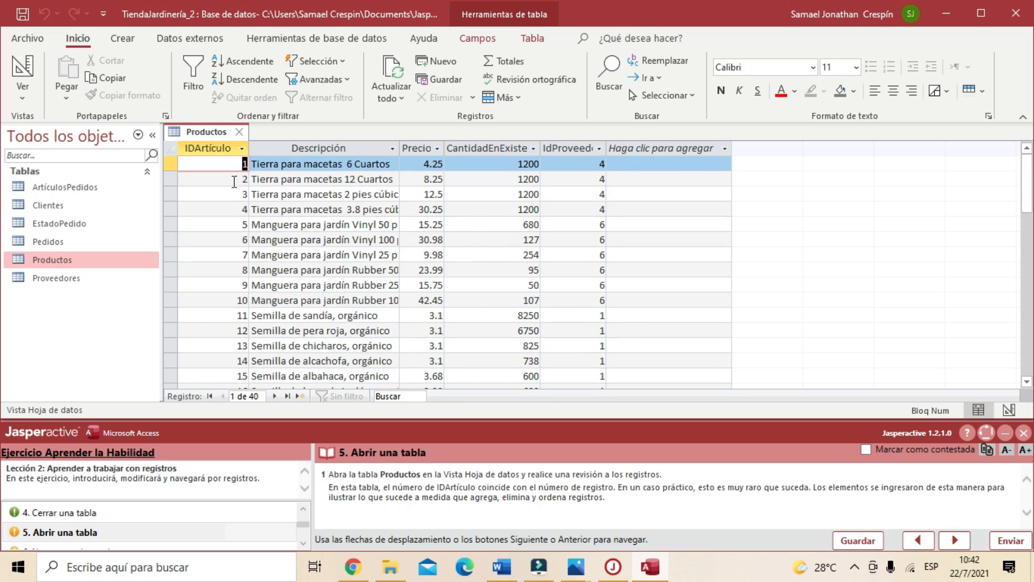
- Compare the IDArtículo values with the record numbers across the Productos table, checking the current record number on the last article
{"action": "scroll", "coordinate": [247, 194], "scroll_direction": "down", "scroll_amount": 1}
{"action": "scroll", "coordinate": [234, 199], "scroll_direction": "up", "scroll_amount": 1}
{"action": "scroll", "coordinate": [235, 208], "scroll_direction": "down", "scroll_amount": 4}
{"action": "scroll", "coordinate": [237, 216], "scroll_direction": "down", "scroll_amount": 8}
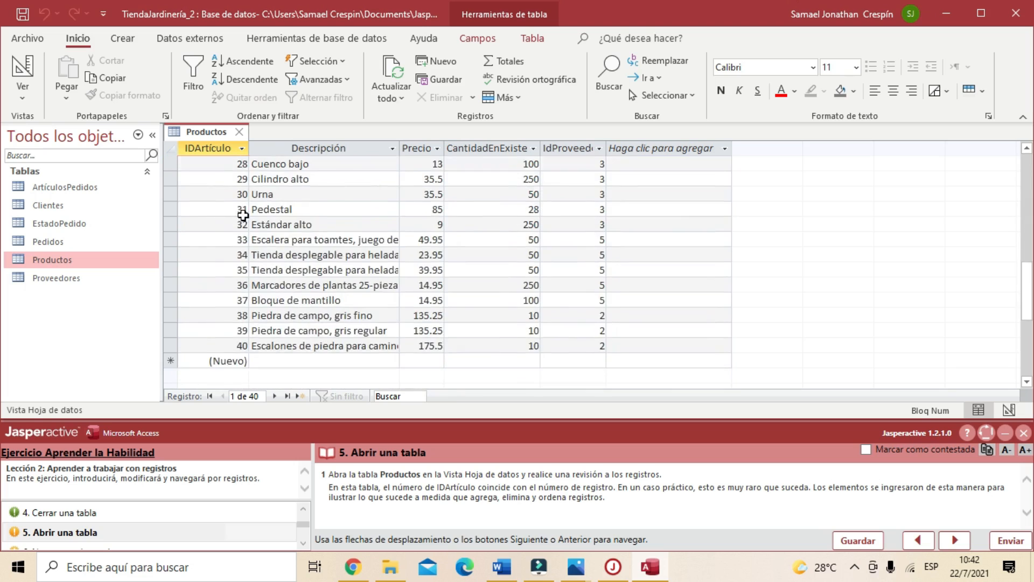
{"action": "scroll", "coordinate": [248, 216], "scroll_direction": "up", "scroll_amount": 9}
{"action": "scroll", "coordinate": [257, 218], "scroll_direction": "up", "scroll_amount": 3}
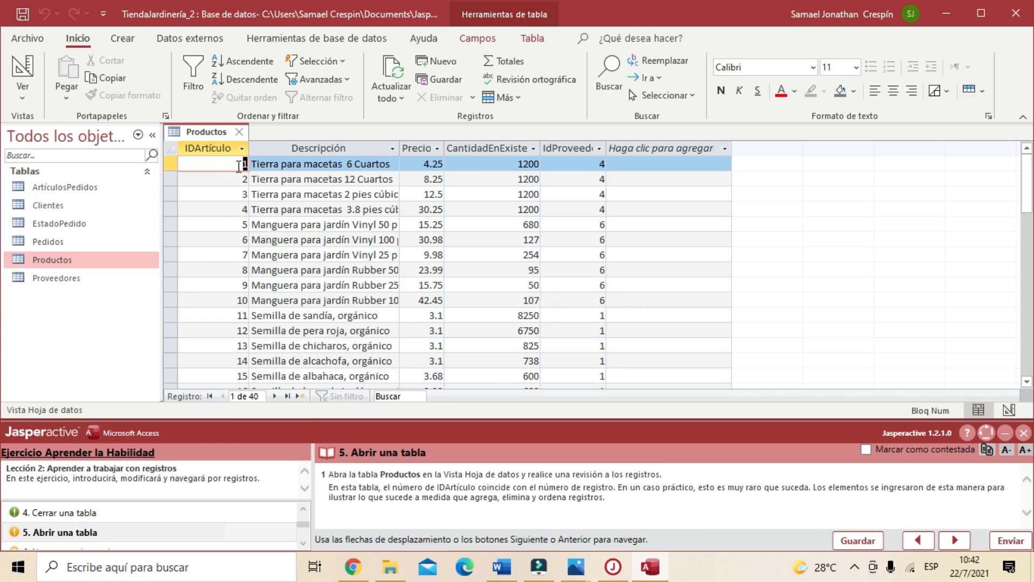
{"action": "scroll", "coordinate": [232, 335], "scroll_direction": "down", "scroll_amount": 6}
{"action": "scroll", "coordinate": [232, 336], "scroll_direction": "down", "scroll_amount": 4}
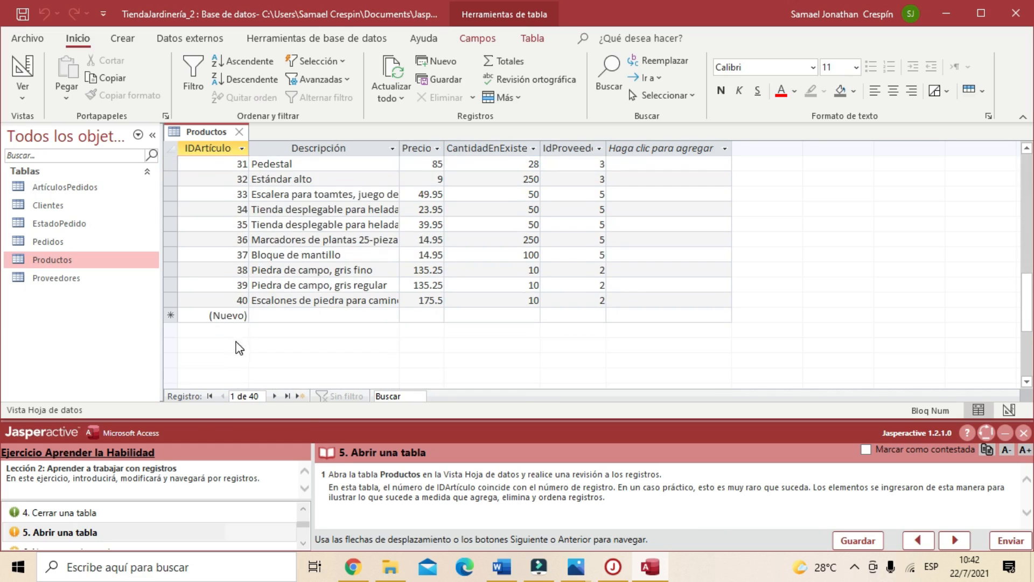
{"action": "left_click", "coordinate": [233, 300]}
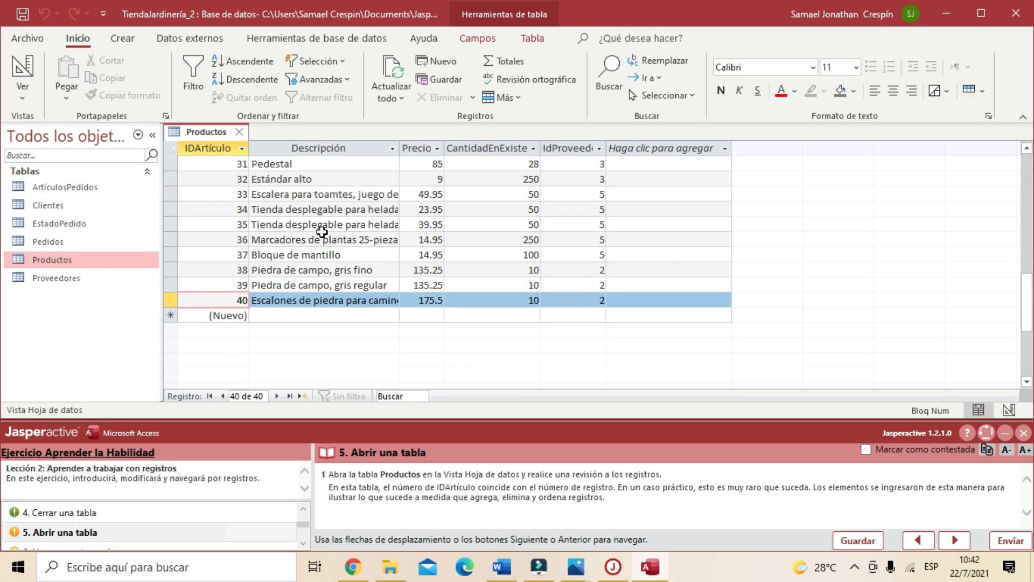
{"action": "scroll", "coordinate": [322, 233], "scroll_direction": "up", "scroll_amount": 1}
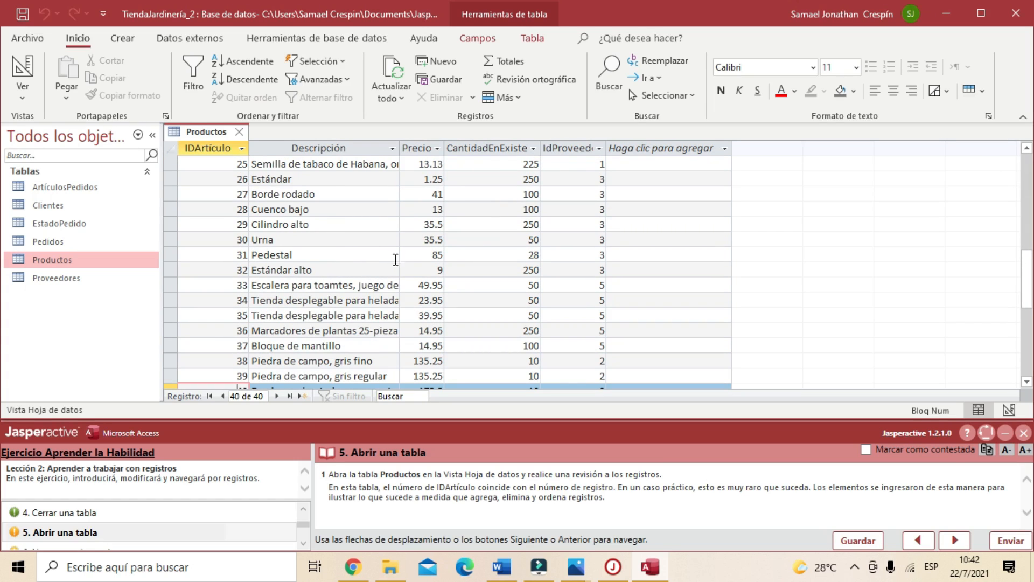
{"action": "scroll", "coordinate": [396, 256], "scroll_direction": "up", "scroll_amount": 8}
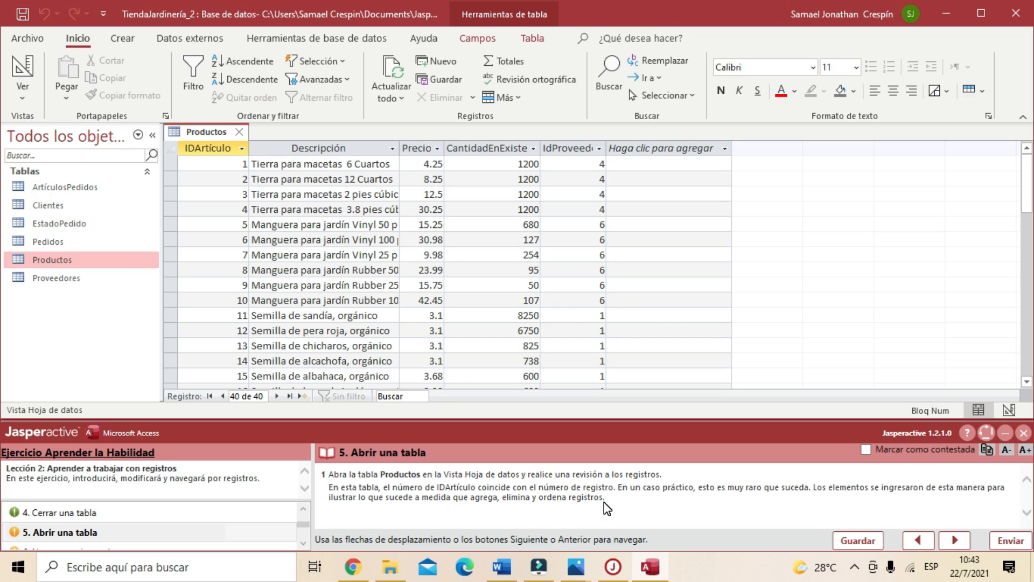
- Mark task 5 as answered and go to task 6, Navegar en los registros
{"action": "left_click", "coordinate": [868, 449]}
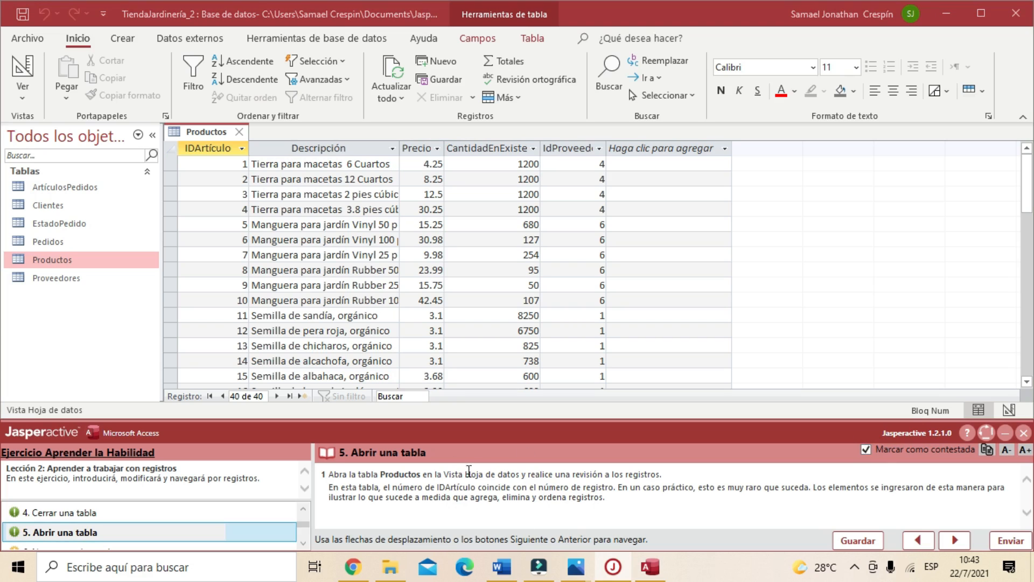
{"action": "left_click", "coordinate": [956, 541]}
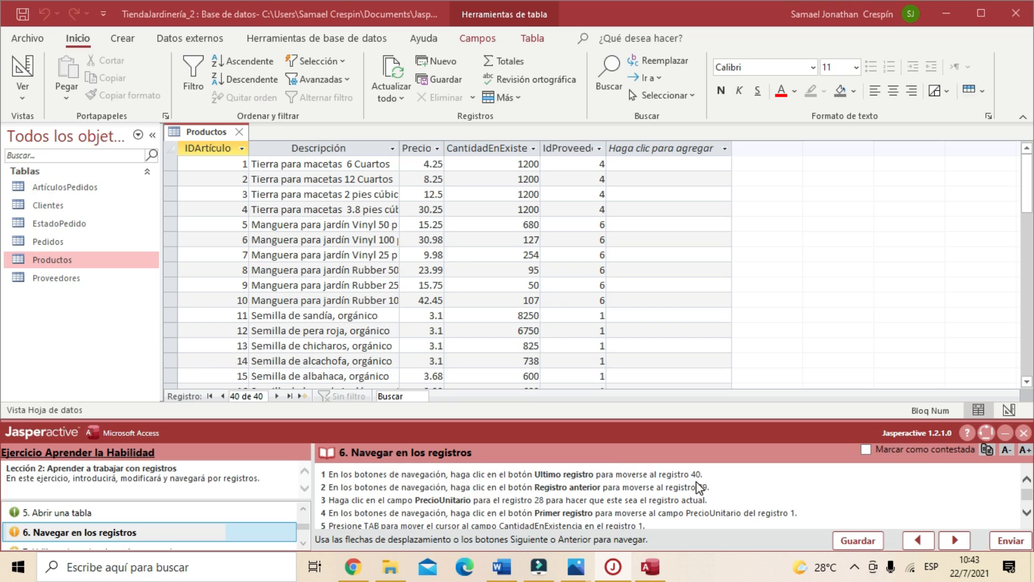
- Starting from the first Productos record, jump to the last record and step back to record 39
{"action": "left_click", "coordinate": [213, 163]}
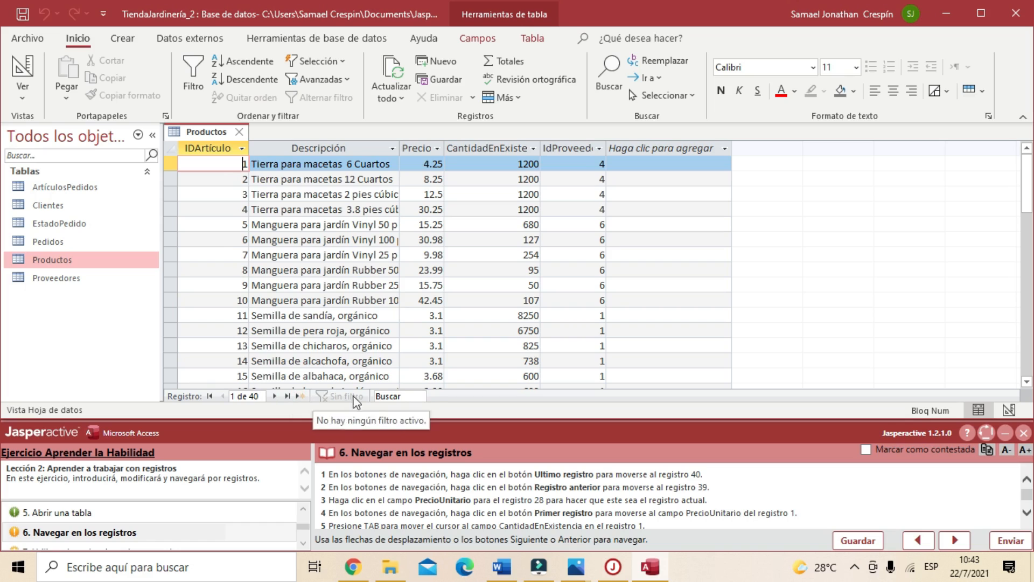
{"action": "left_click", "coordinate": [289, 397]}
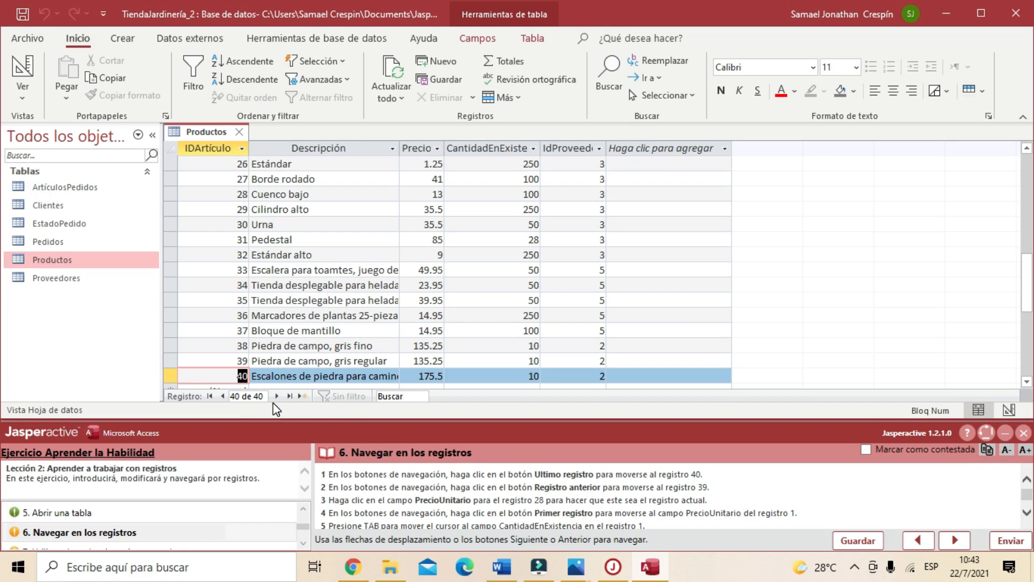
{"action": "left_click", "coordinate": [222, 397]}
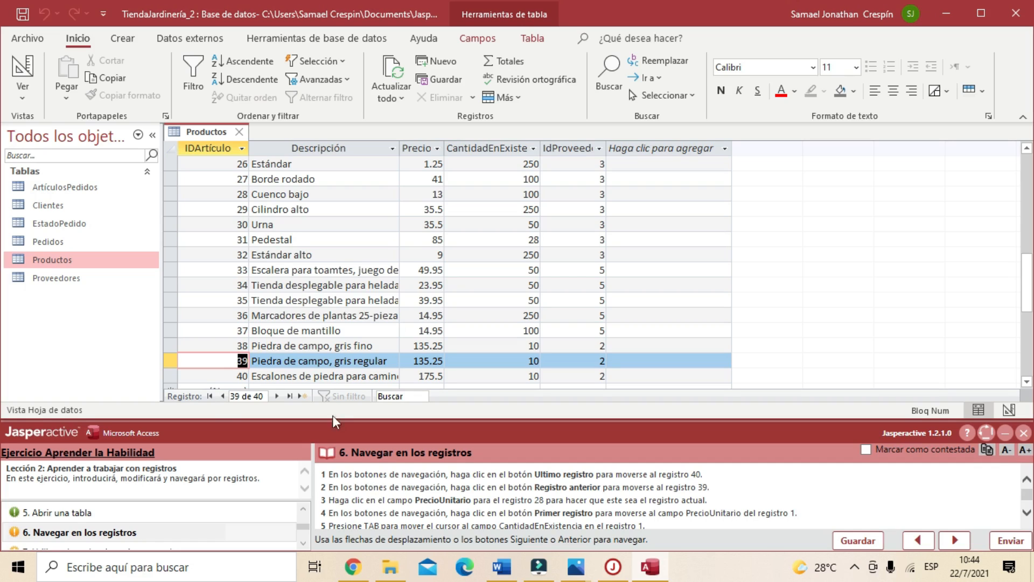
- Make record 28 current through its PrecioUnitario field, then jump to the same field of the first record
{"action": "left_click", "coordinate": [417, 147]}
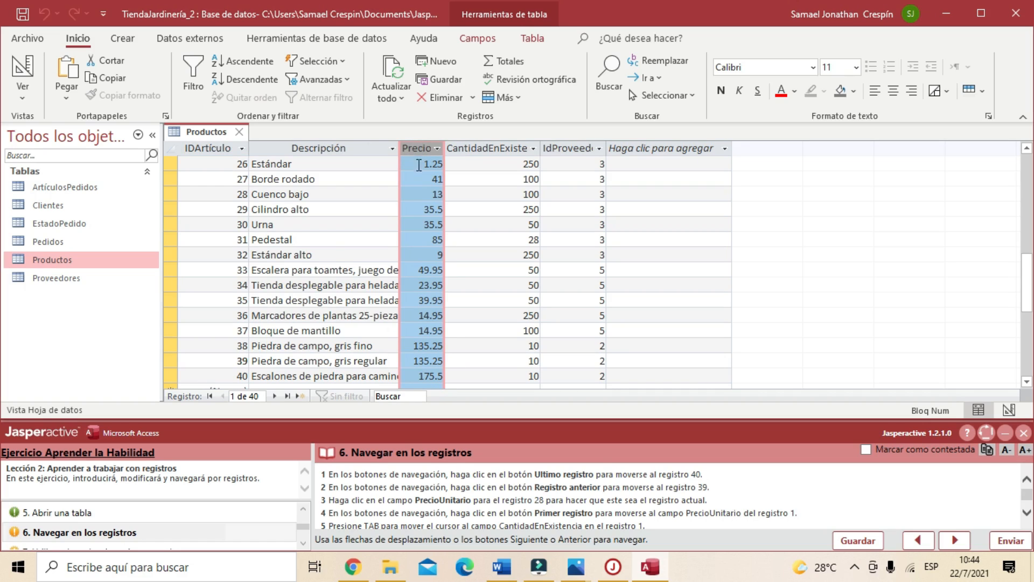
{"action": "left_click", "coordinate": [420, 195]}
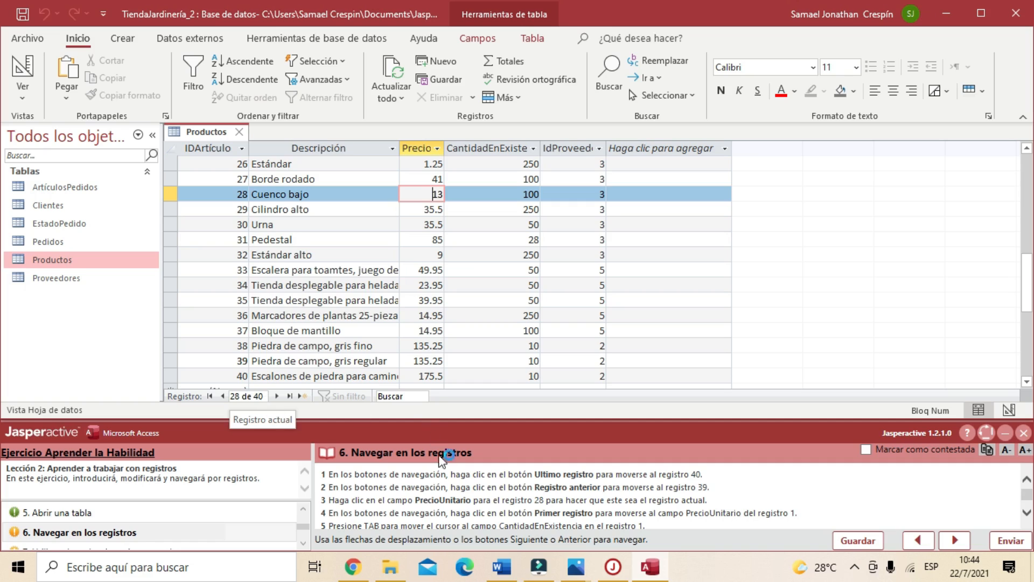
{"action": "scroll", "coordinate": [389, 512], "scroll_direction": "down", "scroll_amount": 1}
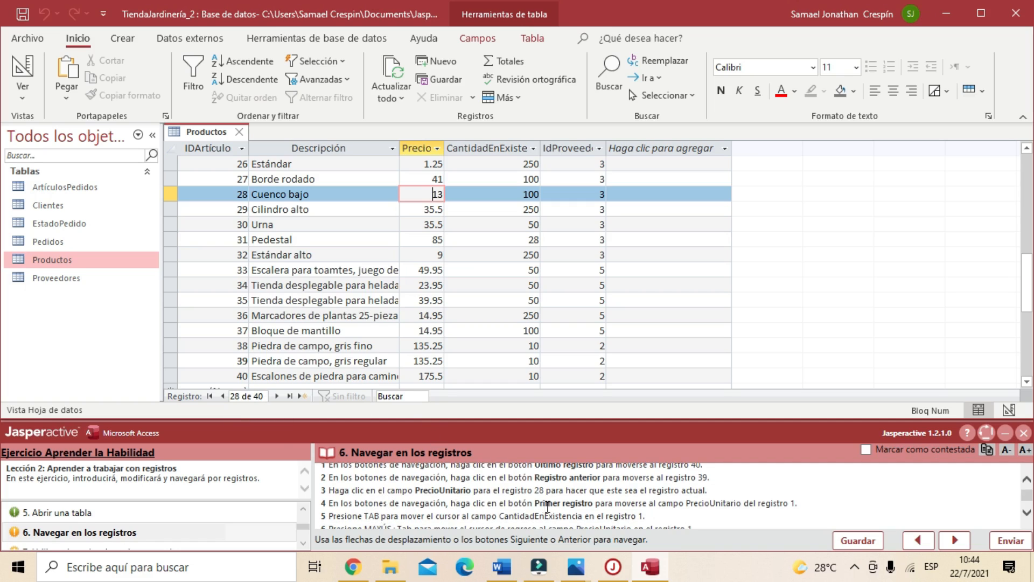
{"action": "left_click", "coordinate": [210, 396]}
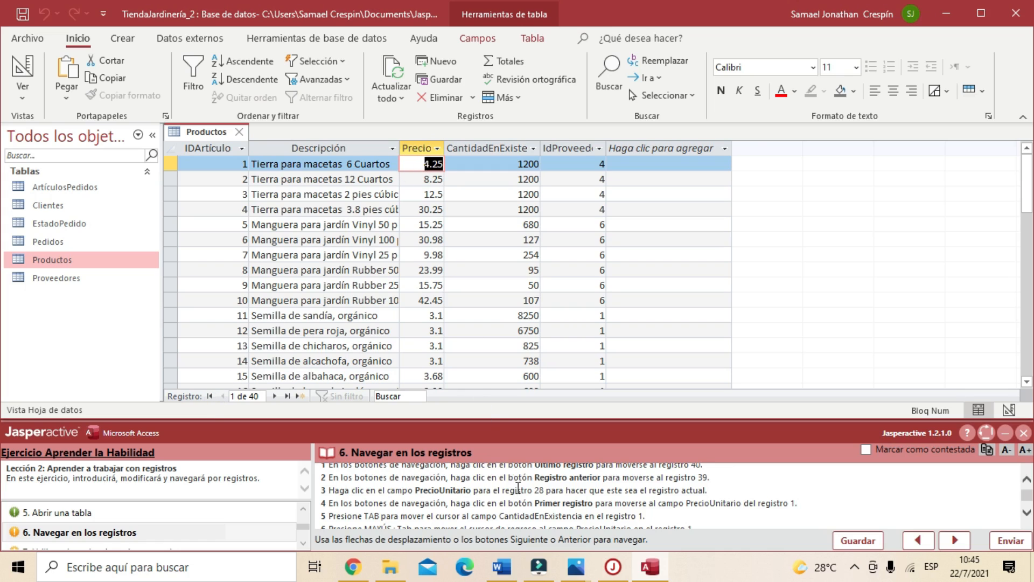
- In record 1, move from PrecioUnitario to CantidadEnExistencia, back to PrecioUnitario, and on to Descripción
{"action": "scroll", "coordinate": [512, 487], "scroll_direction": "down", "scroll_amount": 1}
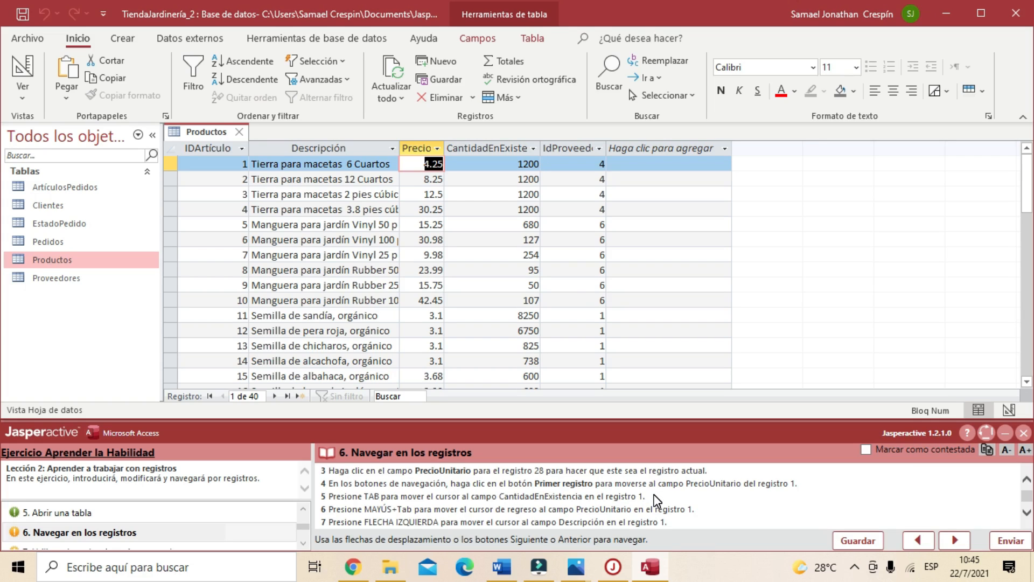
{"action": "key", "text": "Tab"}
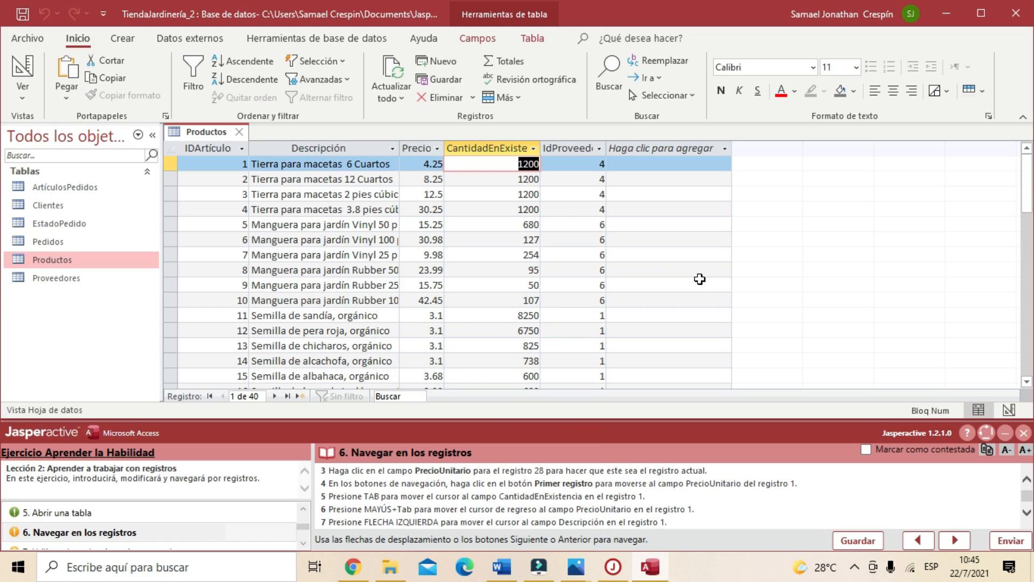
{"action": "key", "text": "shift+Tab"}
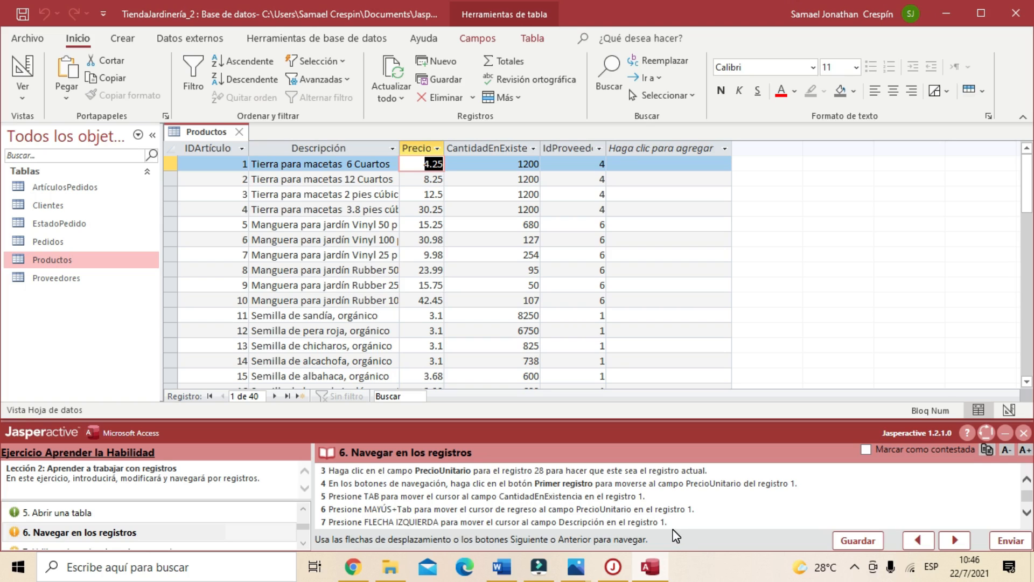
{"action": "key", "text": "Left"}
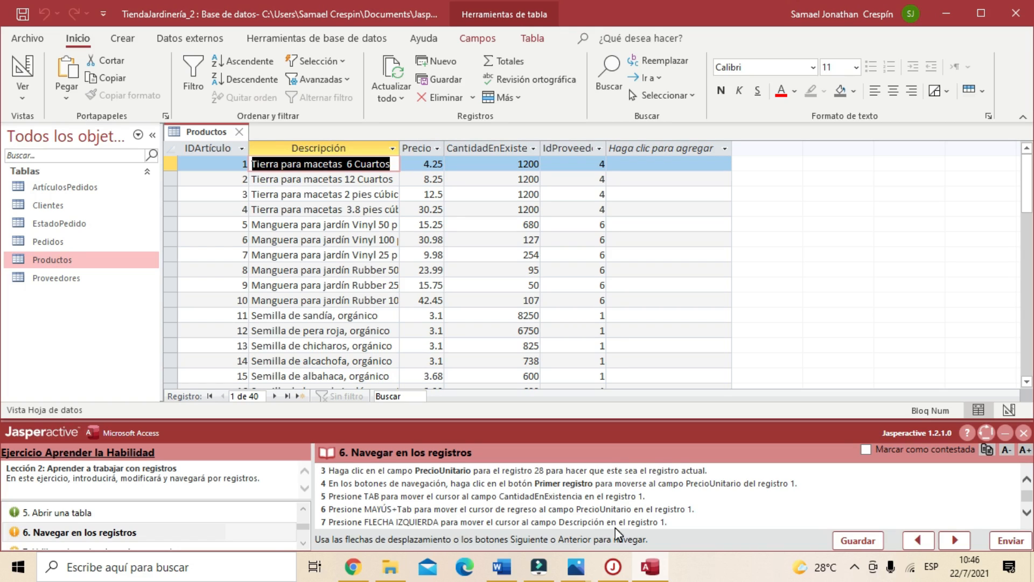
- Move down to the Descripción field of record 2, and advance four fields to the first field of record 3
{"action": "left_click", "coordinate": [1027, 512]}
{"action": "left_click", "coordinate": [1031, 516]}
{"action": "left_click", "coordinate": [1031, 515]}
{"action": "left_click", "coordinate": [1030, 515]}
{"action": "left_click", "coordinate": [1030, 516]}
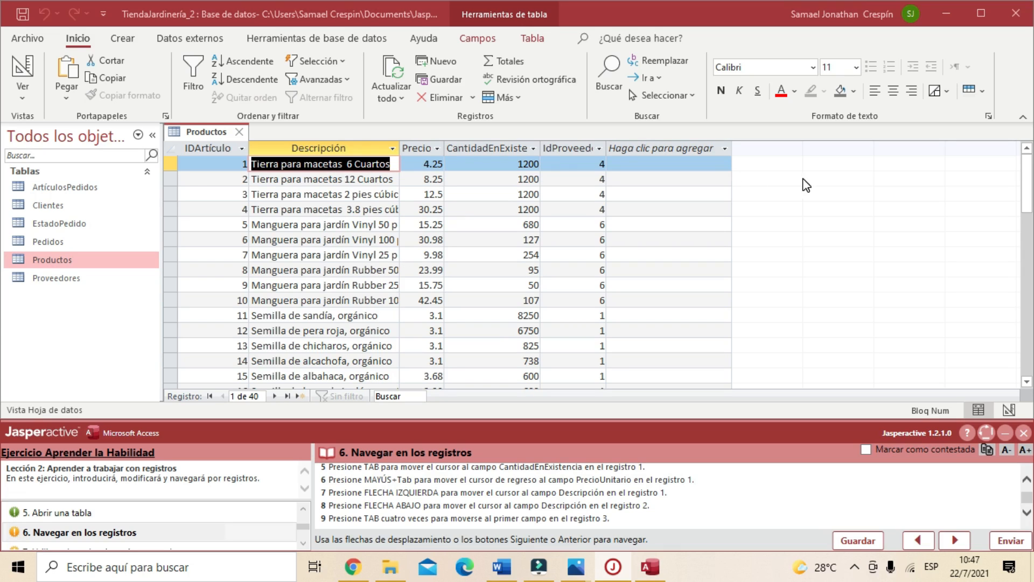
{"action": "key", "text": "Down"}
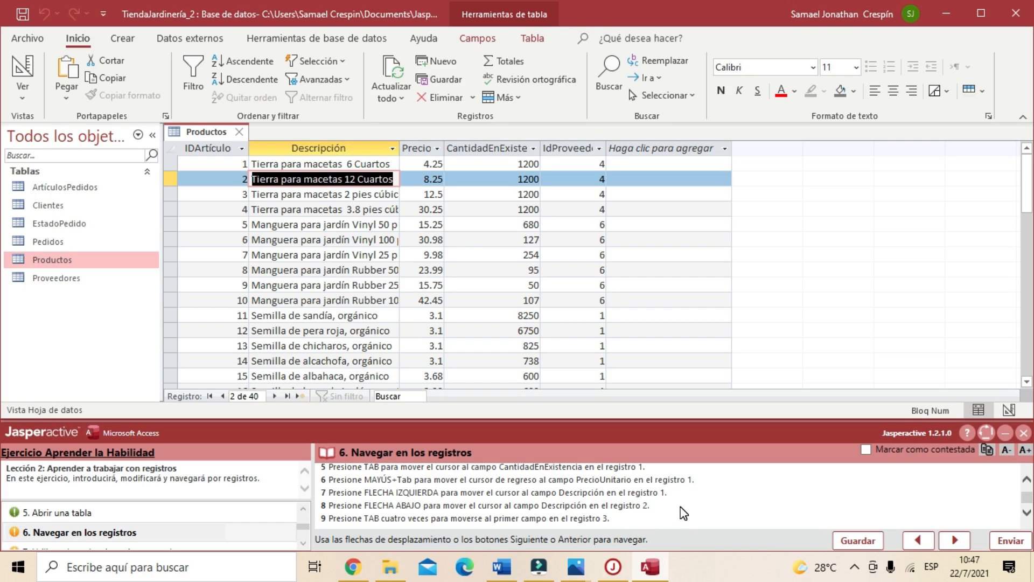
{"action": "key", "text": "Tab"}
{"action": "key", "text": "Tab"}
{"action": "key", "text": "Tab"}
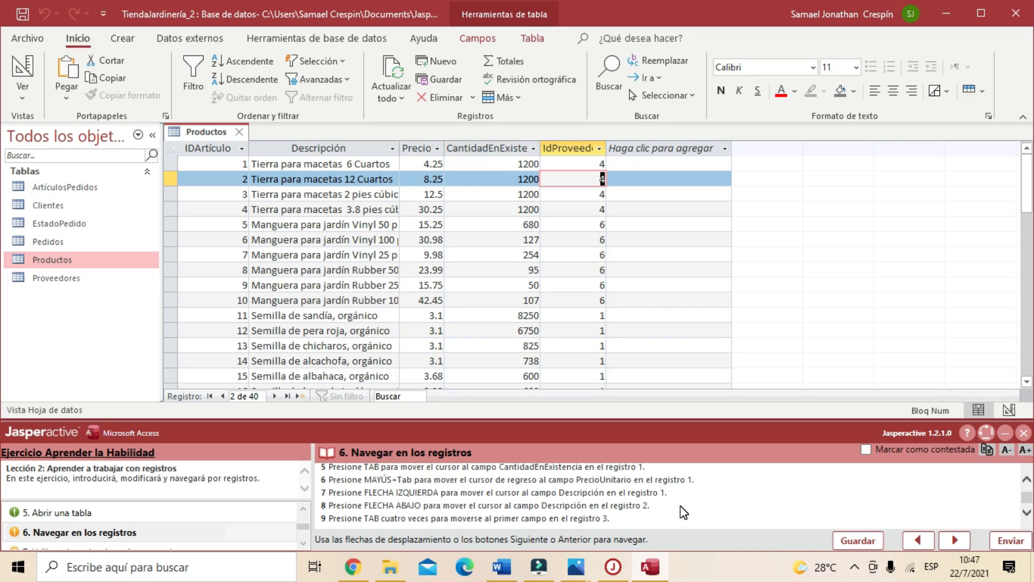
{"action": "key", "text": "Tab"}
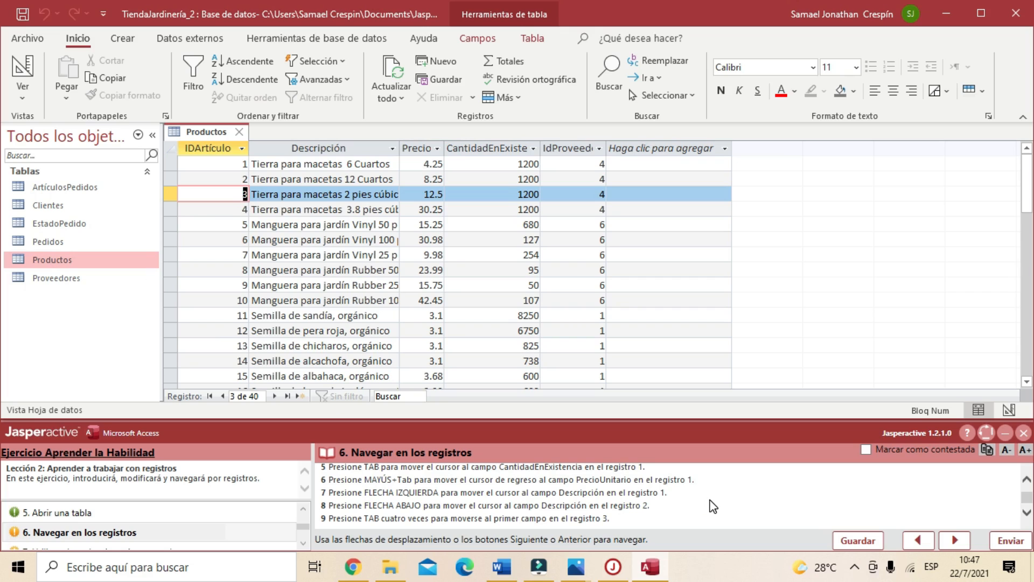
- Mark task 6 as answered and go to task 7, Utilizar el cuadro de registro actual
{"action": "left_click", "coordinate": [866, 447]}
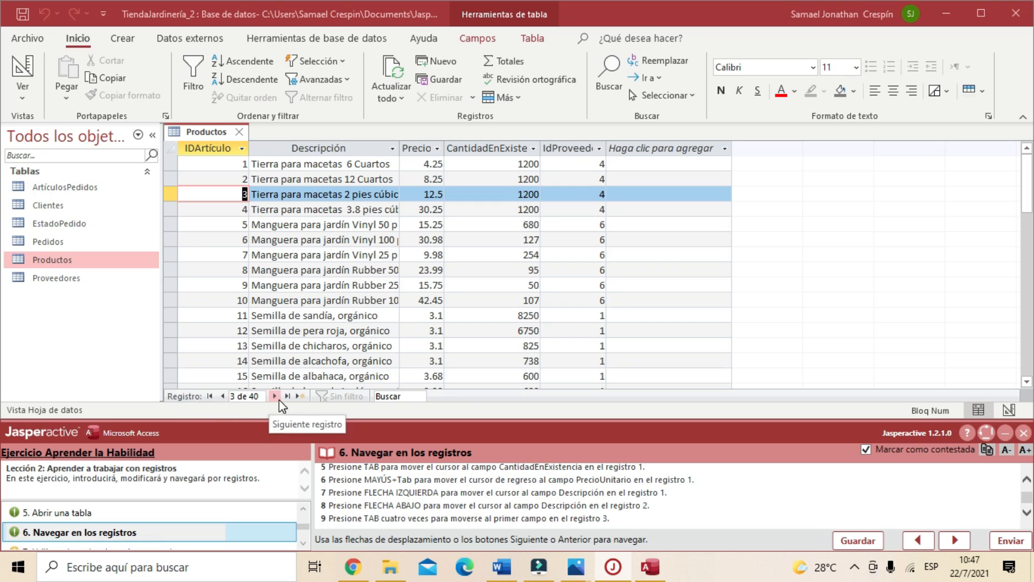
{"action": "scroll", "coordinate": [387, 464], "scroll_direction": "up", "scroll_amount": 4}
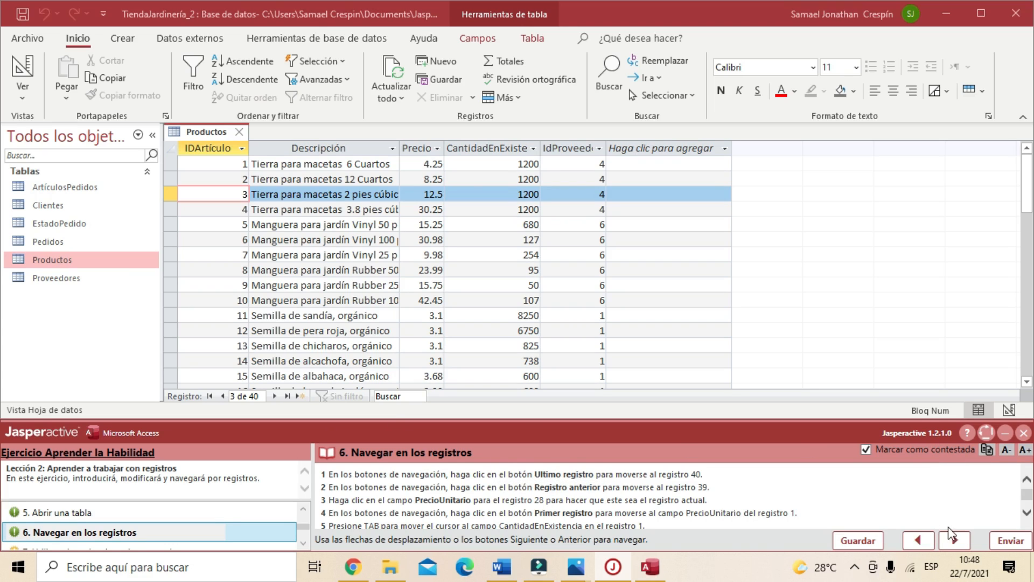
{"action": "left_click", "coordinate": [956, 541]}
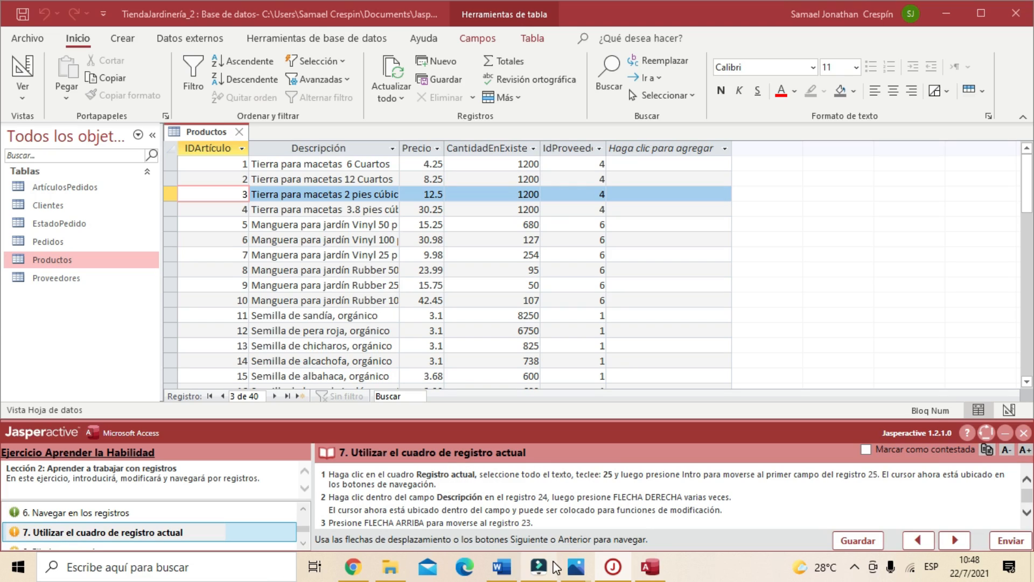
- Jump to record 25 by replacing the current record number with 25
{"action": "mouse_move", "coordinate": [552, 566]}
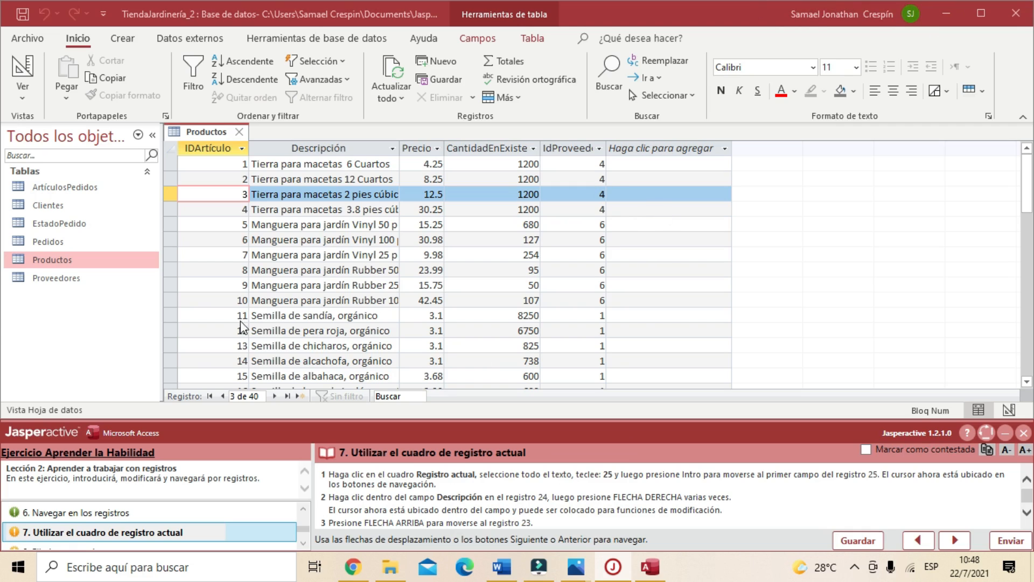
{"action": "left_click", "coordinate": [231, 397]}
{"action": "left_click_drag", "start_coordinate": [231, 397], "coordinate": [243, 401]}
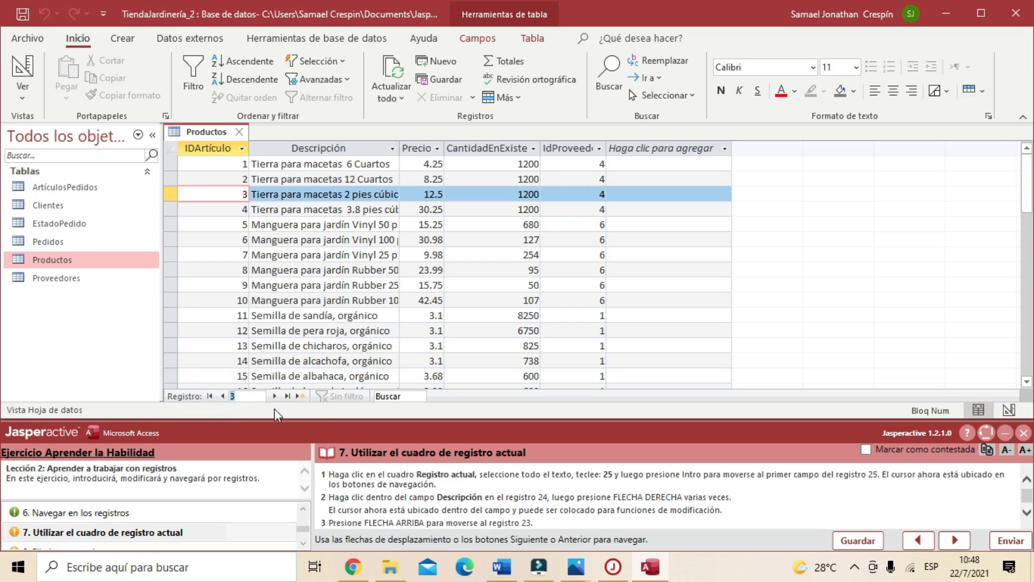
{"action": "type", "text": "25"}
{"action": "key", "text": "Return"}
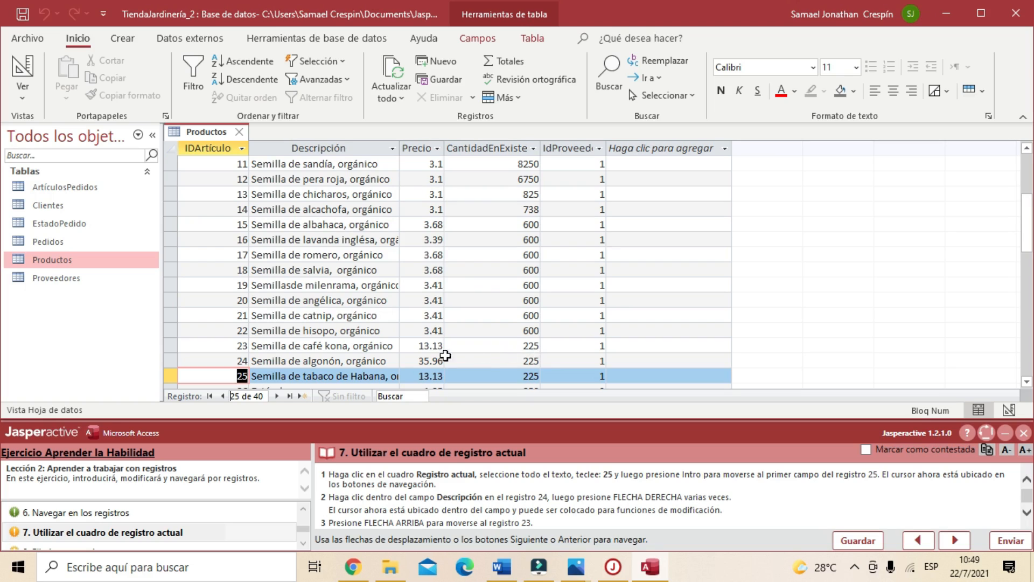
- Place the cursor inside the Descripción field of record 24 and move it rightward through the text into the following fields
{"action": "left_click", "coordinate": [323, 361]}
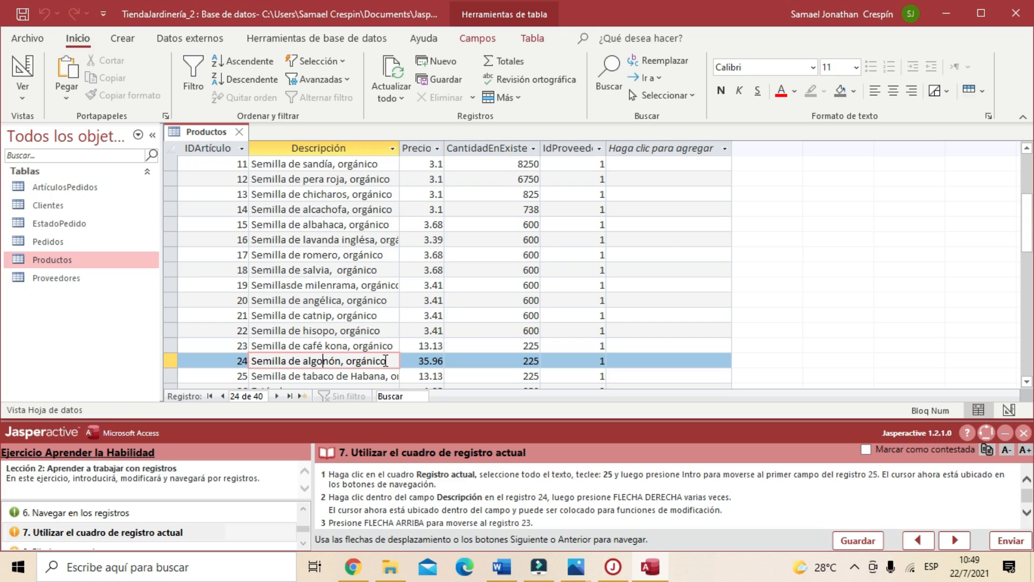
{"action": "key", "text": "Right"}
{"action": "key", "text": "Right"}
{"action": "key", "text": "Right"}
{"action": "key", "text": "Right"}
{"action": "key", "text": "Right"}
{"action": "key", "text": "Right"}
{"action": "key", "text": "Right"}
{"action": "key", "text": "Right"}
{"action": "key", "text": "Right"}
{"action": "key", "text": "Right"}
{"action": "key", "text": "Right"}
{"action": "key", "text": "Right"}
{"action": "key", "text": "Right"}
{"action": "key", "text": "Right"}
{"action": "key", "text": "Right"}
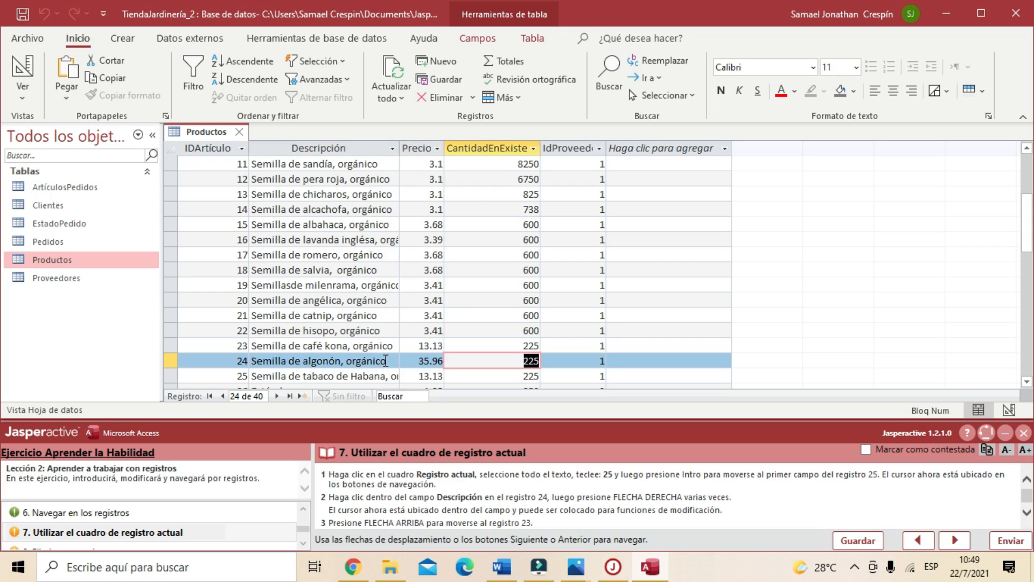
{"action": "key", "text": "Left"}
{"action": "key", "text": "Left"}
{"action": "key", "text": "Left"}
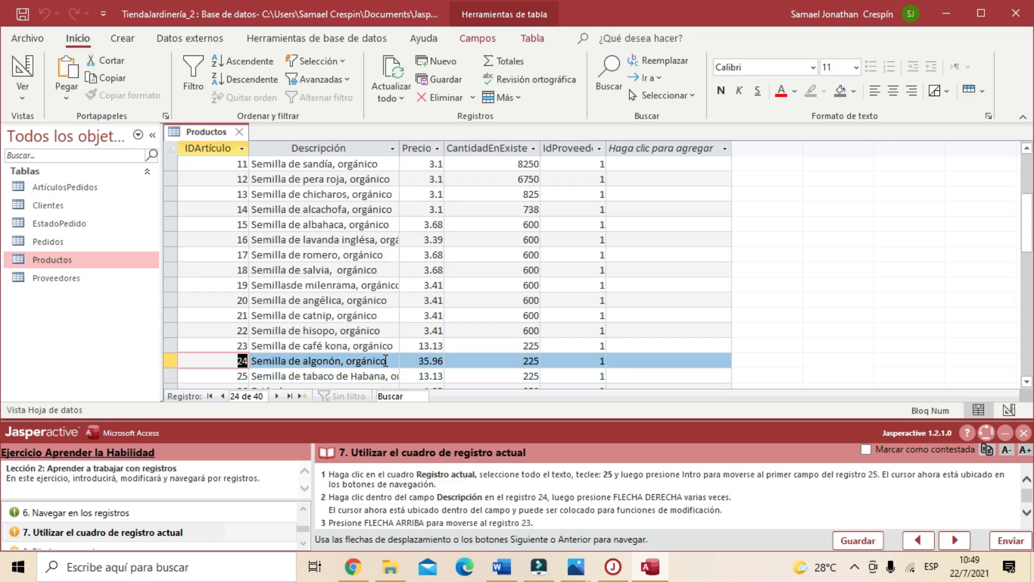
{"action": "key", "text": "Right"}
{"action": "key", "text": "Right"}
{"action": "key", "text": "Right"}
{"action": "key", "text": "Right"}
{"action": "key", "text": "Left"}
{"action": "key", "text": "Left"}
{"action": "key", "text": "Left"}
{"action": "key", "text": "Left"}
{"action": "key", "text": "Left"}
{"action": "type", "text": "00"}
{"action": "key", "text": "Escape"}
- Move across record 24 to its IdProveedor field, and go up to the same field of record 23
{"action": "key", "text": "Right"}
{"action": "key", "text": "Right"}
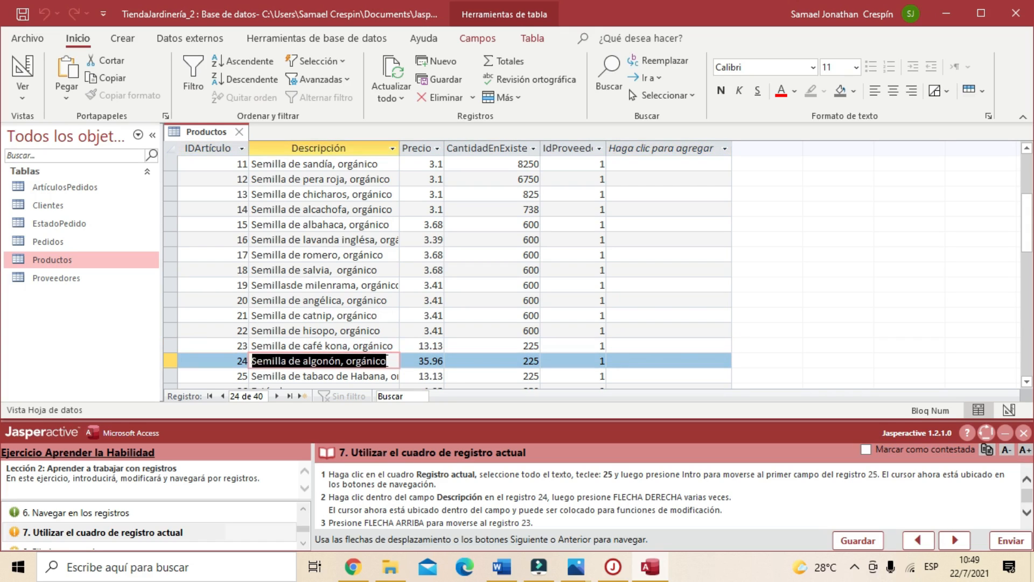
{"action": "key", "text": "Right"}
{"action": "key", "text": "Right"}
{"action": "key", "text": "Right"}
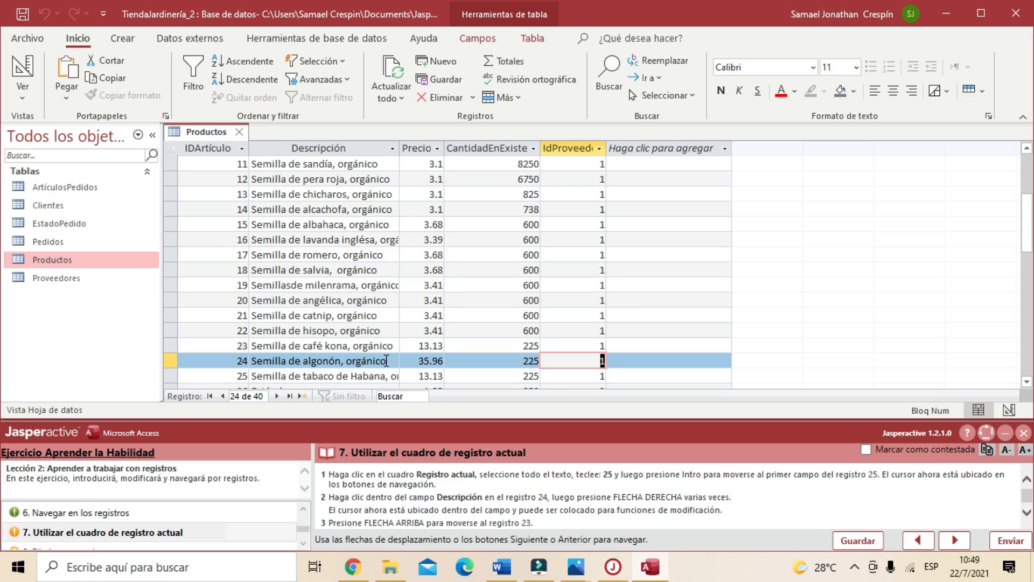
{"action": "key", "text": "Up"}
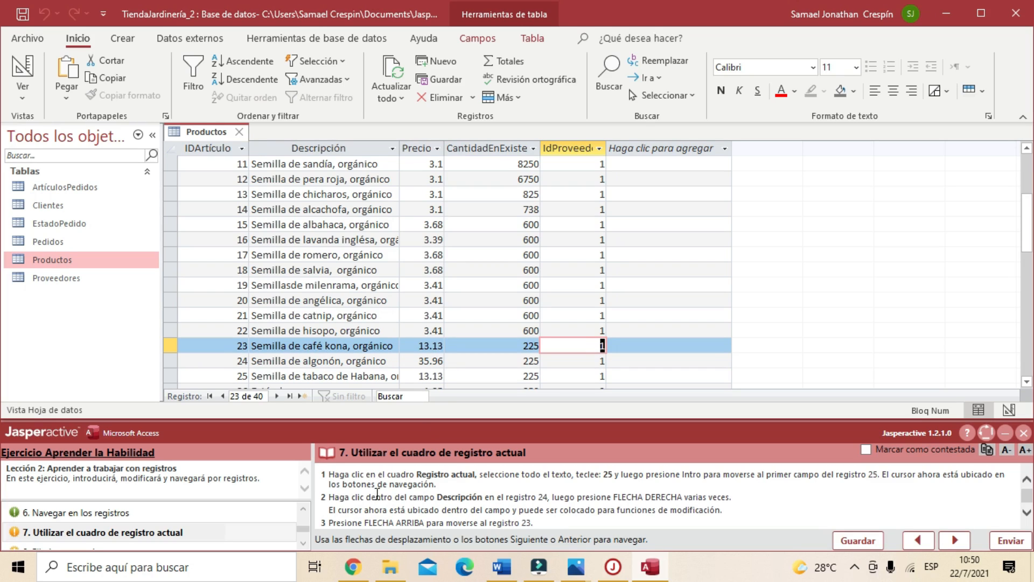
- Mark task 7 as answered and go to task 8, Eliminar un registro
{"action": "scroll", "coordinate": [377, 493], "scroll_direction": "down", "scroll_amount": 1}
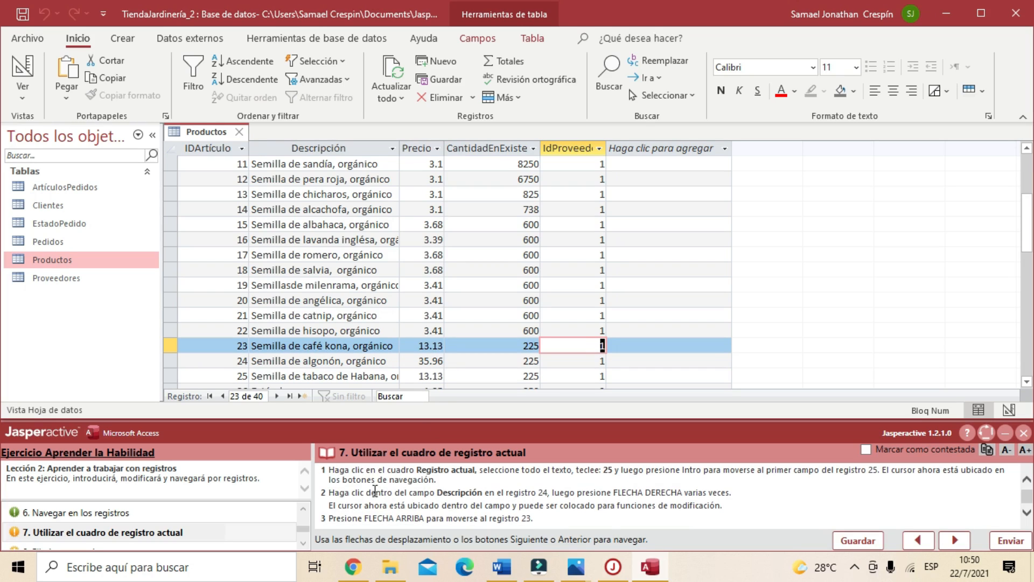
{"action": "left_click", "coordinate": [865, 451]}
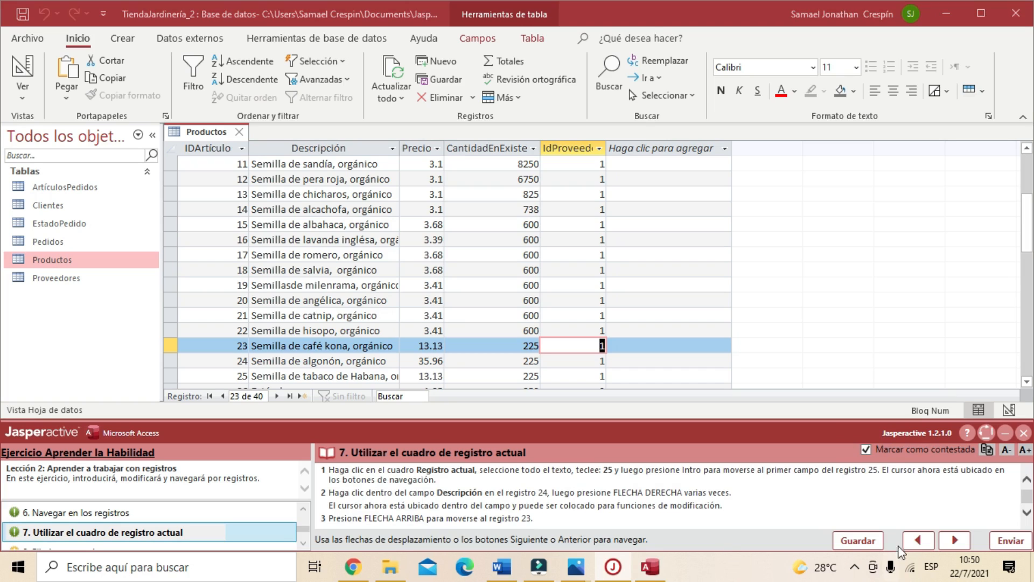
{"action": "left_click", "coordinate": [956, 540]}
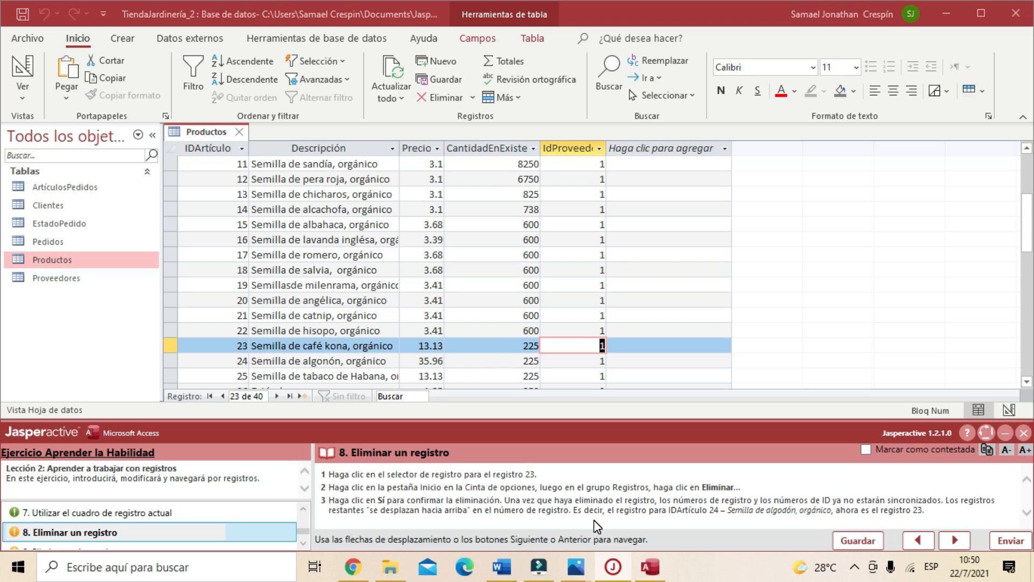
- Delete the whole record 23, Semilla de café kona, orgánico, from the Productos table
{"action": "left_click", "coordinate": [168, 346]}
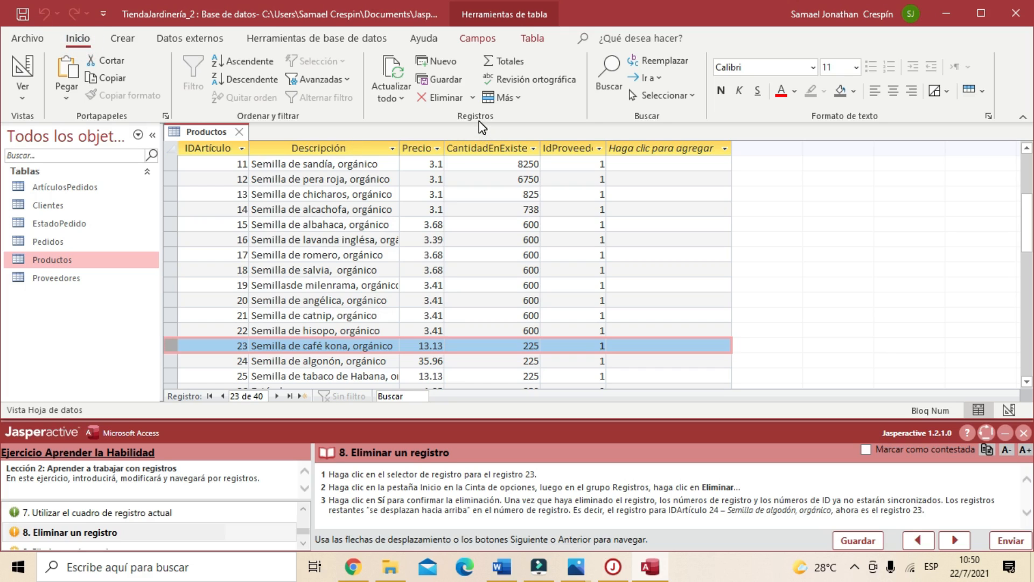
{"action": "left_click", "coordinate": [472, 98]}
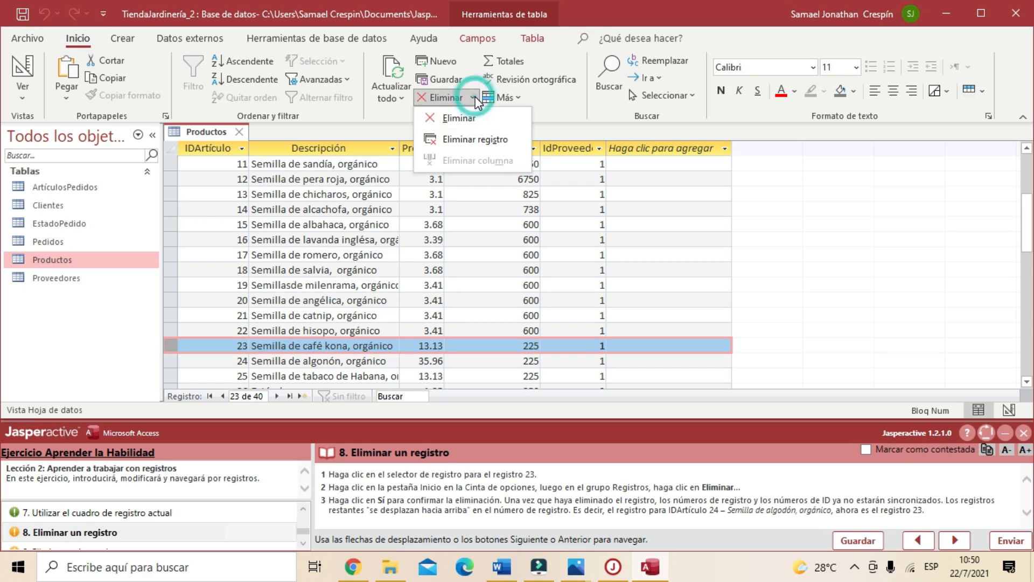
{"action": "left_click", "coordinate": [451, 119]}
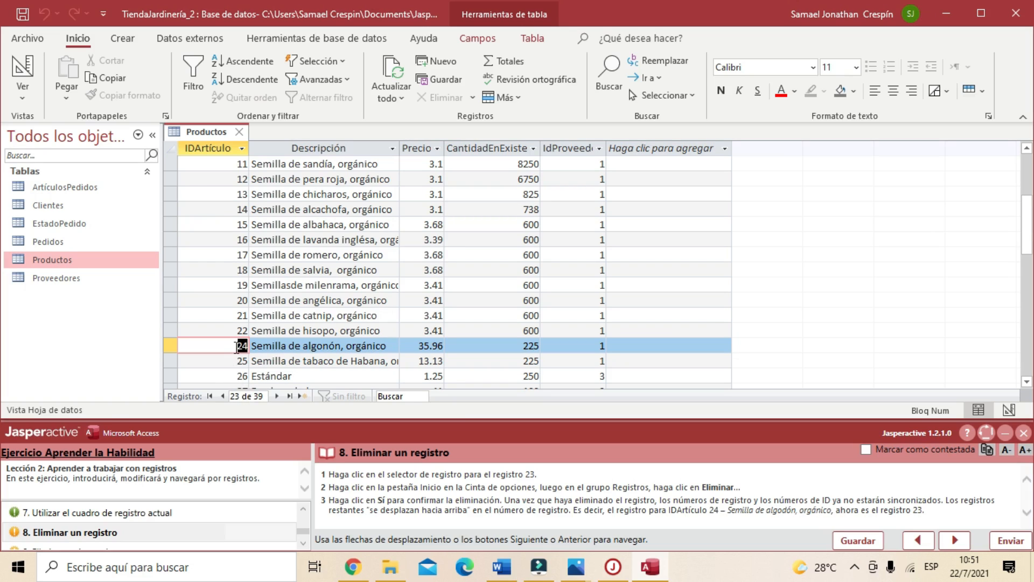
- Mark task 8 as answered and go to task 9, Eliminar varios registros
{"action": "left_click", "coordinate": [867, 450]}
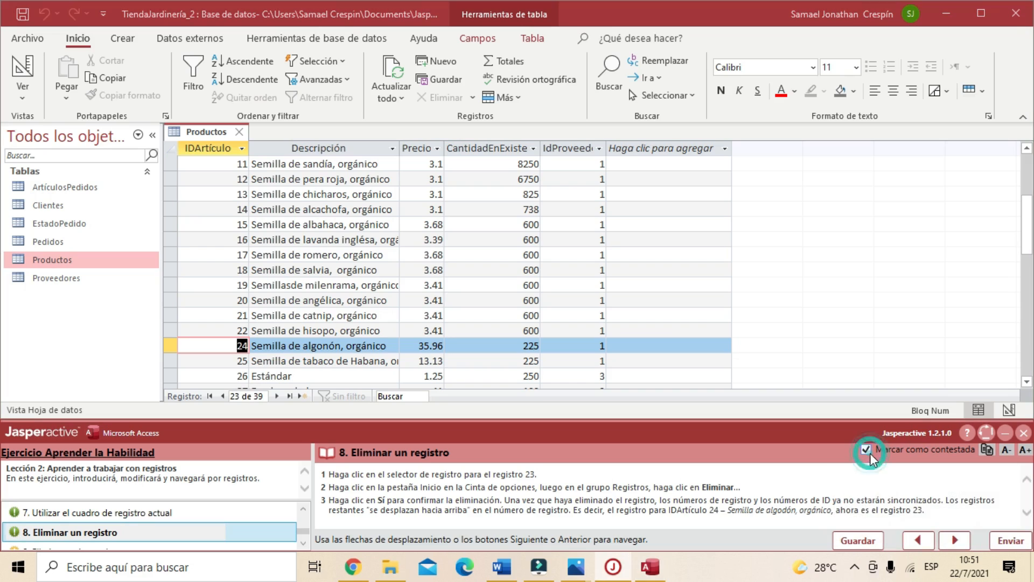
{"action": "left_click", "coordinate": [957, 540]}
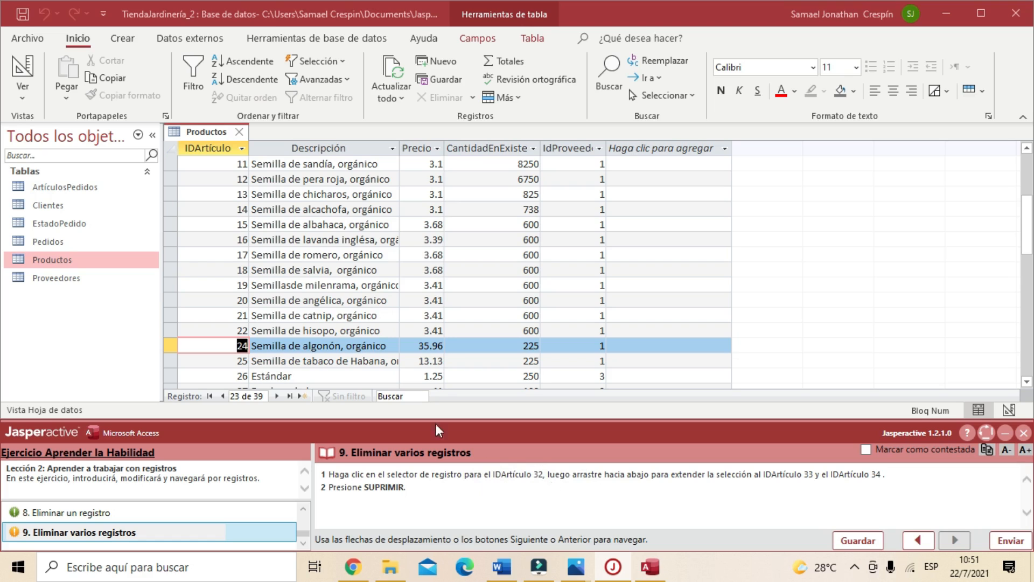
- Delete the three consecutive Productos records with IDArtículo 32, 33 and 34 together
{"action": "scroll", "coordinate": [296, 331], "scroll_direction": "down", "scroll_amount": 3}
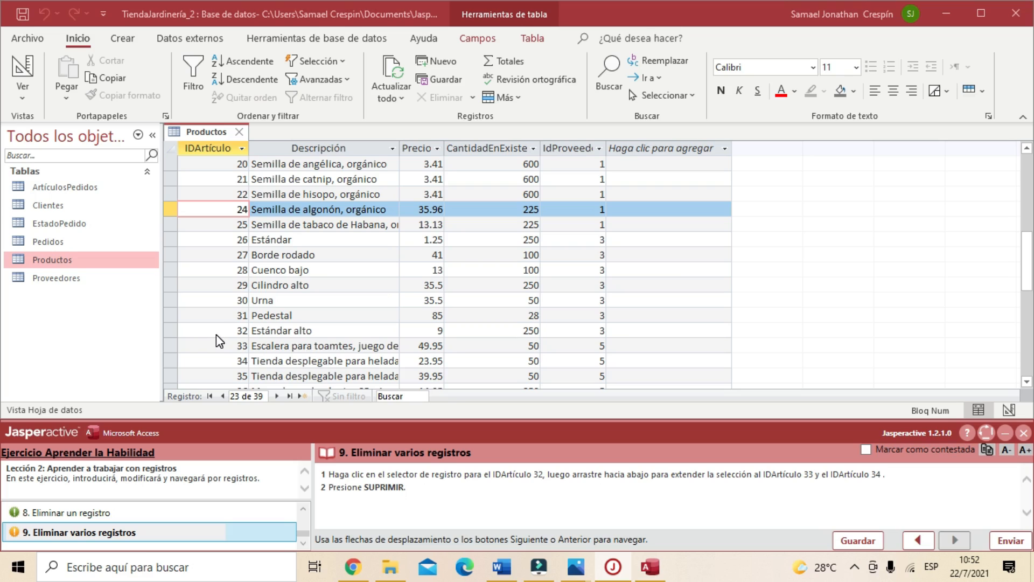
{"action": "left_click", "coordinate": [168, 330]}
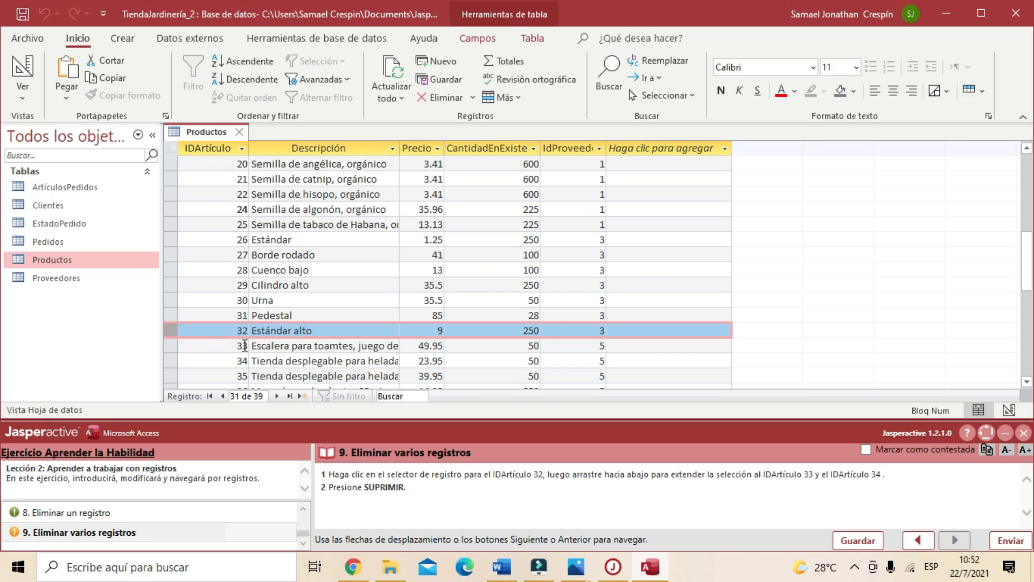
{"action": "left_click", "coordinate": [168, 331]}
{"action": "left_click_drag", "start_coordinate": [167, 331], "coordinate": [164, 345]}
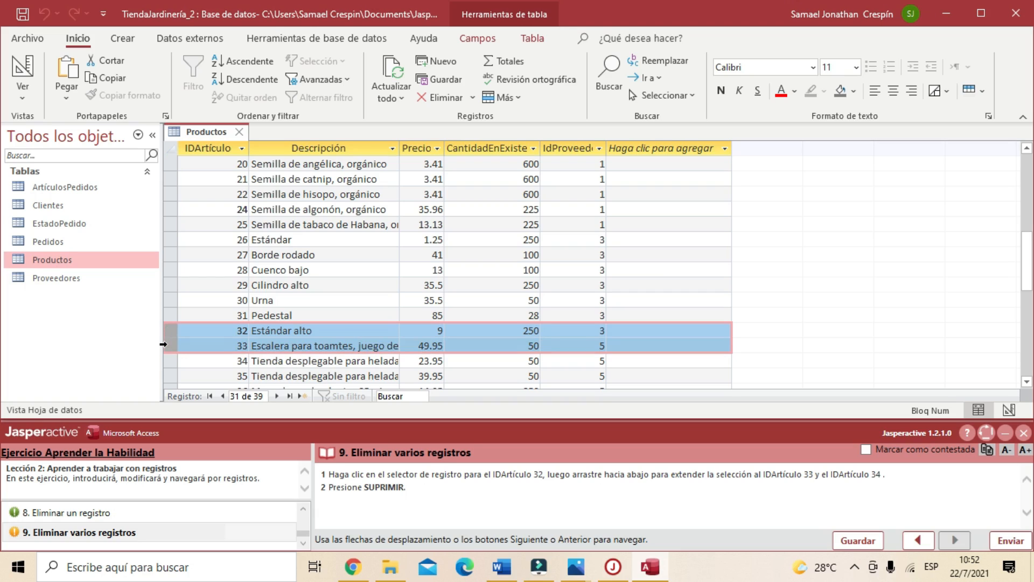
{"action": "left_click_drag", "start_coordinate": [164, 345], "coordinate": [163, 359]}
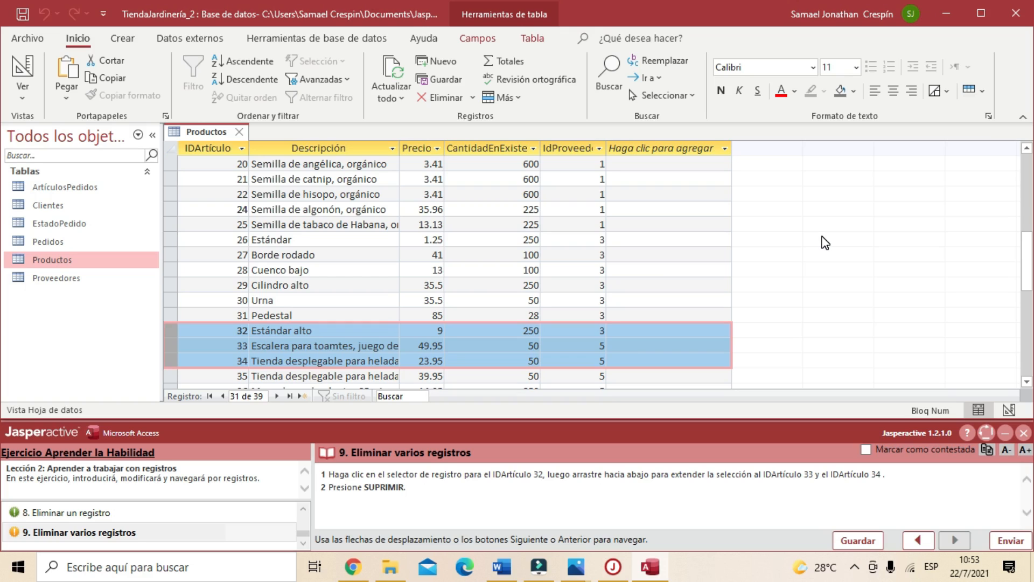
{"action": "key", "text": "Delete"}
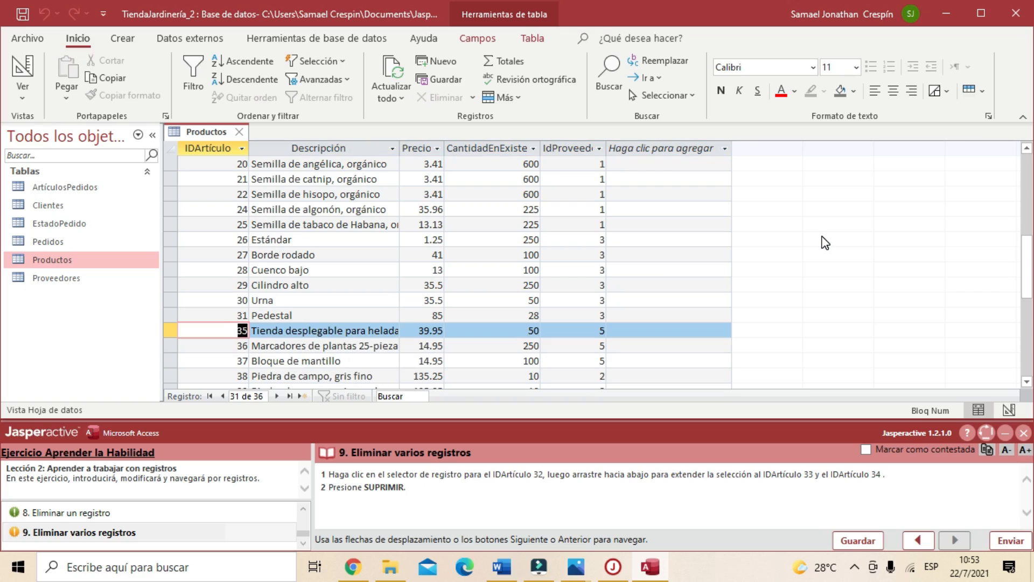
- Mark task 9 as answered and open the submission dialog for the exercise results
{"action": "left_click", "coordinate": [866, 452]}
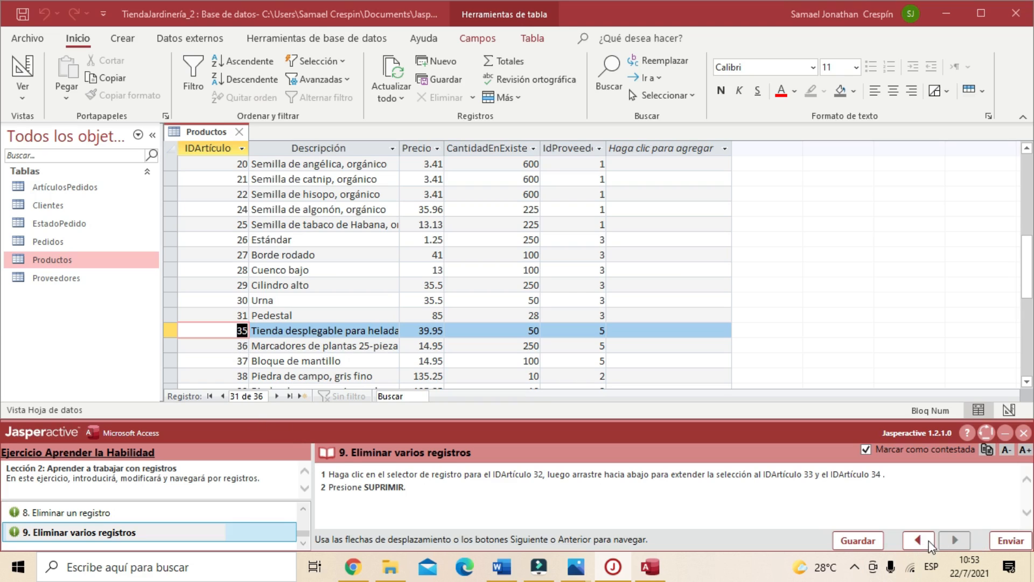
{"action": "left_click", "coordinate": [1011, 541]}
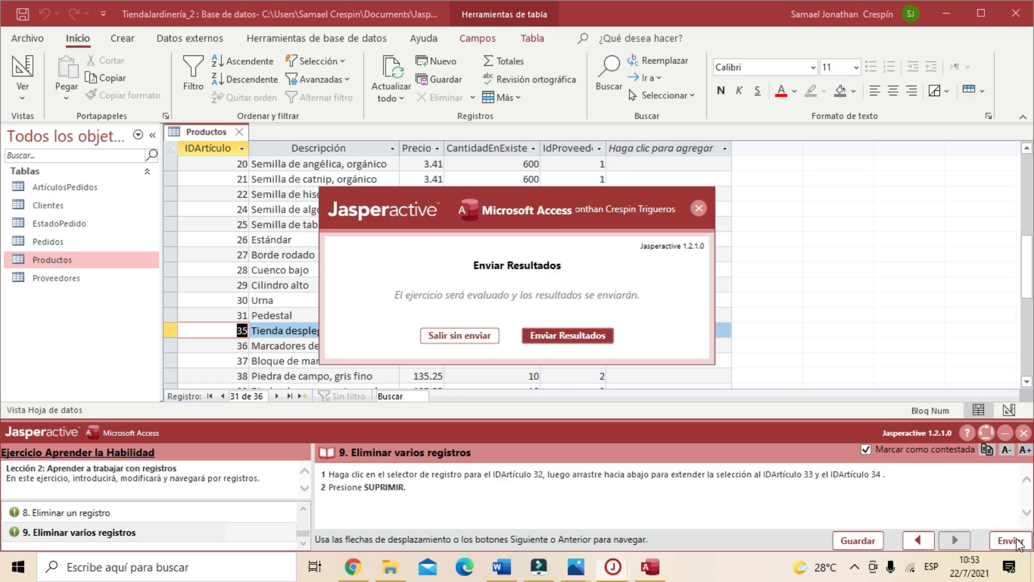
- Submit the exercise results for evaluation and return from the results summary to the Jasperactive course page
{"action": "left_click", "coordinate": [568, 335]}
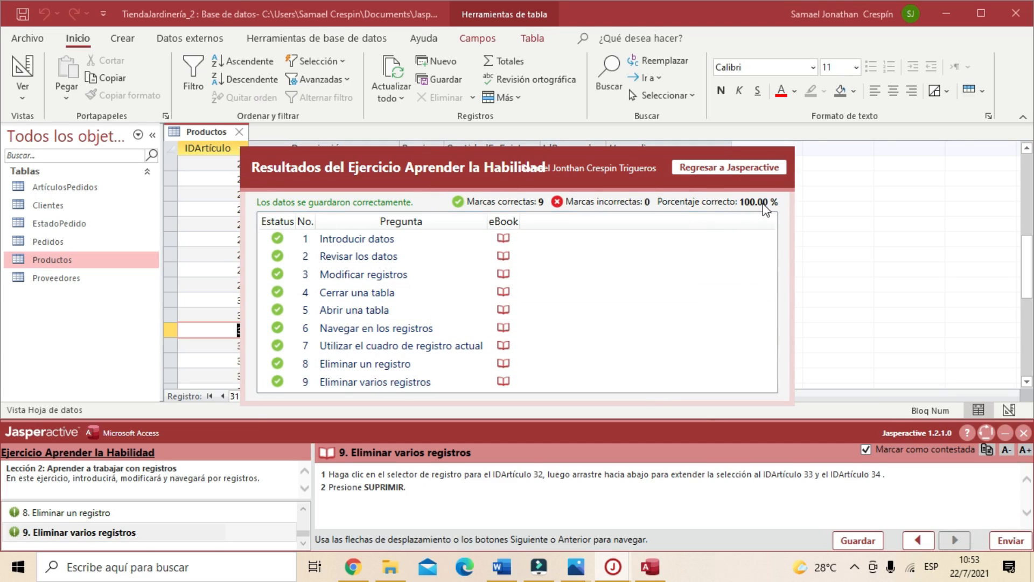
{"action": "left_click", "coordinate": [726, 167]}
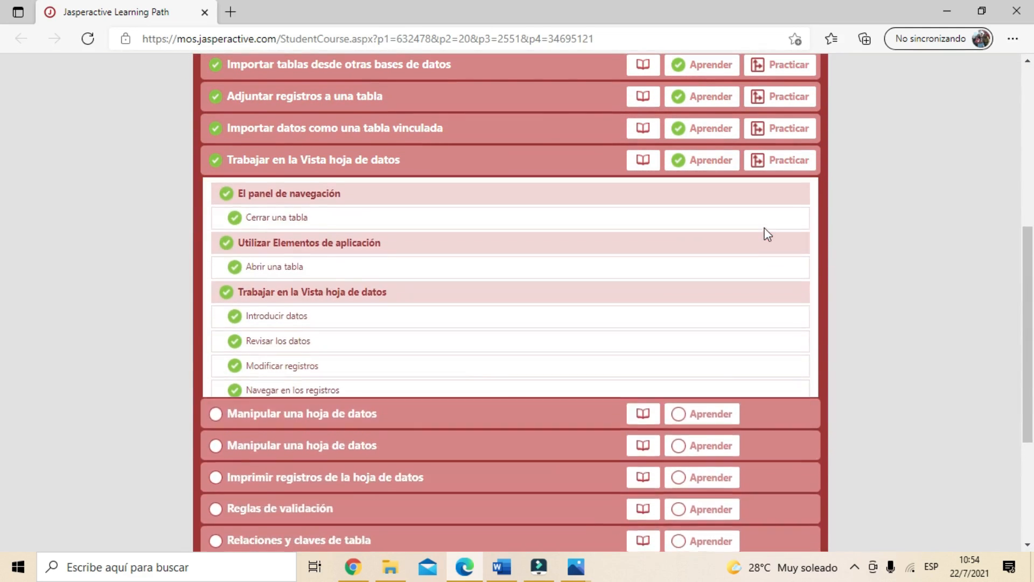
- Review the Lección 2: Construir tablas exercise list, checking which topics are completed and which are still required
{"action": "scroll", "coordinate": [843, 372], "scroll_direction": "down", "scroll_amount": 5}
{"action": "scroll", "coordinate": [831, 382], "scroll_direction": "down", "scroll_amount": 1}
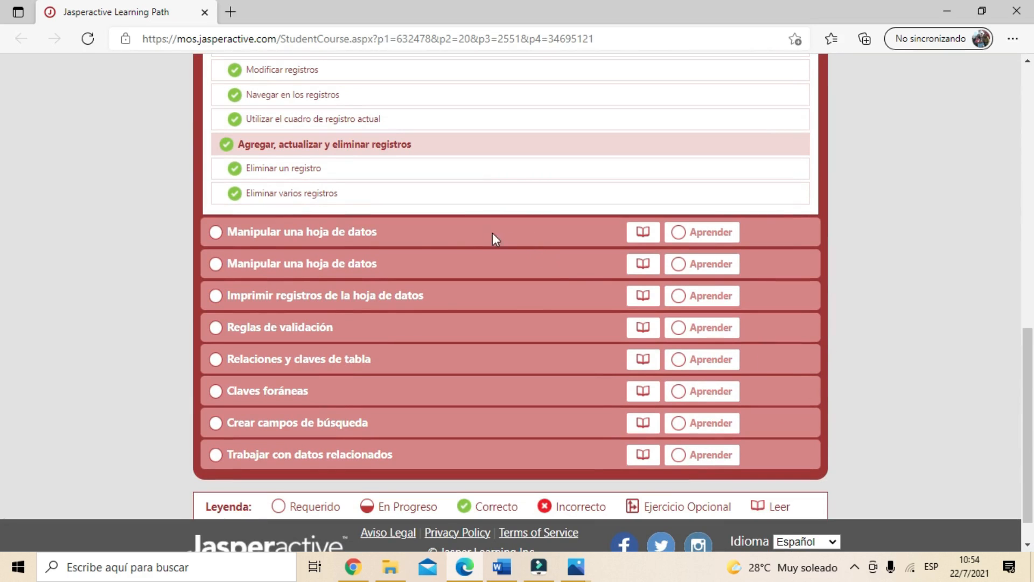
{"action": "left_click", "coordinate": [732, 295]}
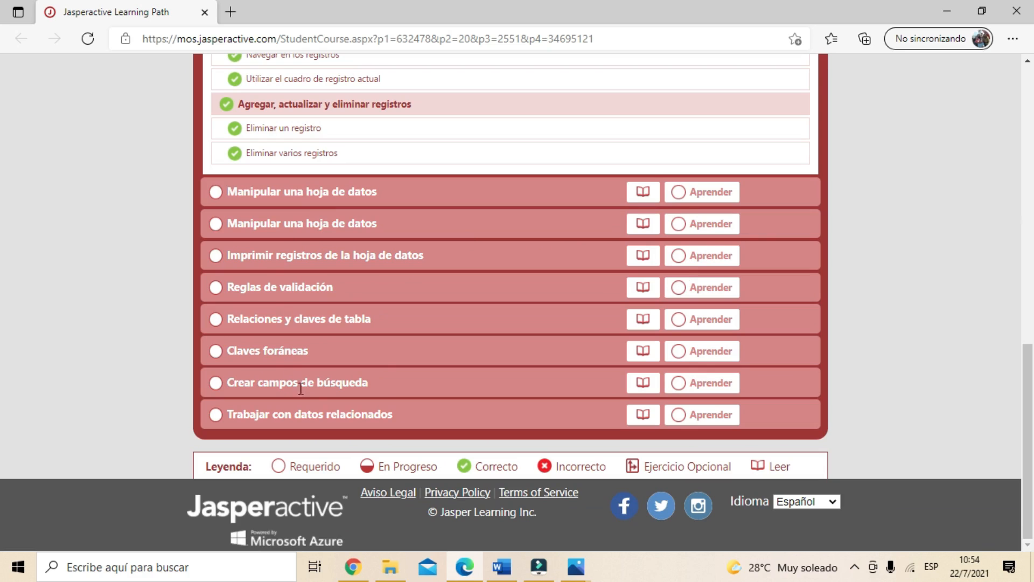
{"action": "scroll", "coordinate": [688, 313], "scroll_direction": "up", "scroll_amount": 8}
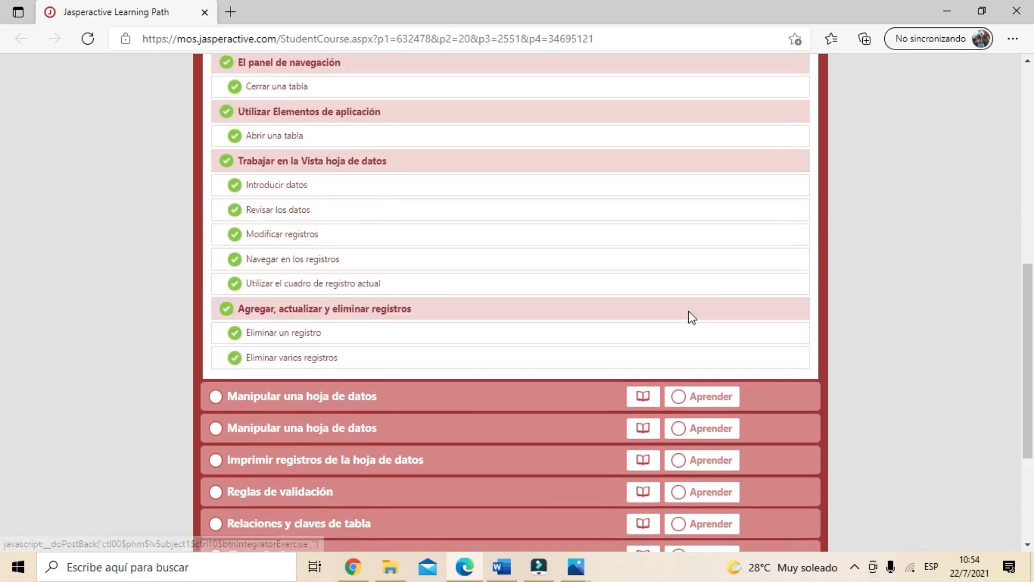
{"action": "scroll", "coordinate": [688, 312], "scroll_direction": "down", "scroll_amount": 3}
{"action": "scroll", "coordinate": [684, 312], "scroll_direction": "up", "scroll_amount": 5}
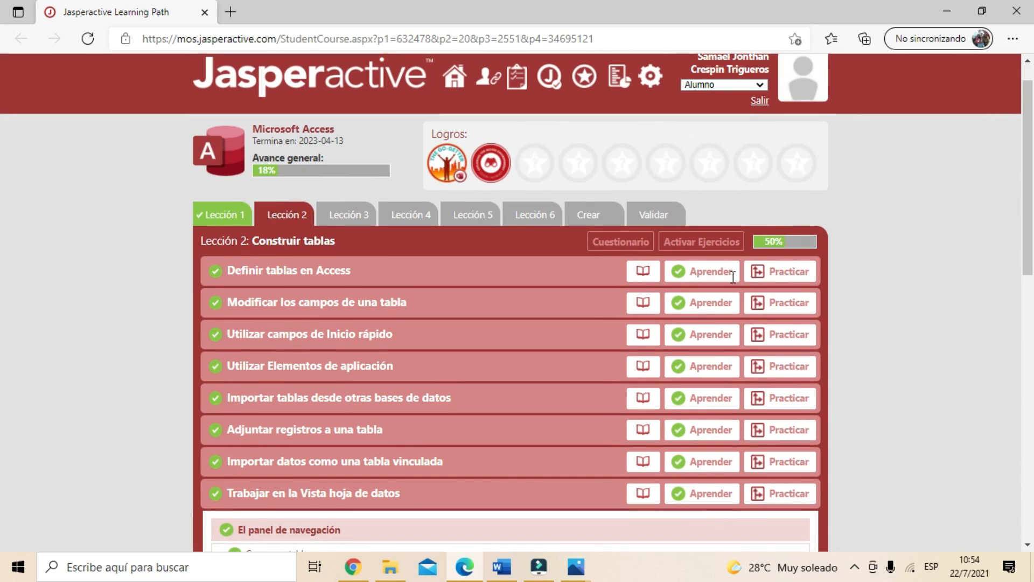
{"action": "scroll", "coordinate": [414, 297], "scroll_direction": "down", "scroll_amount": 5}
{"action": "scroll", "coordinate": [406, 299], "scroll_direction": "down", "scroll_amount": 5}
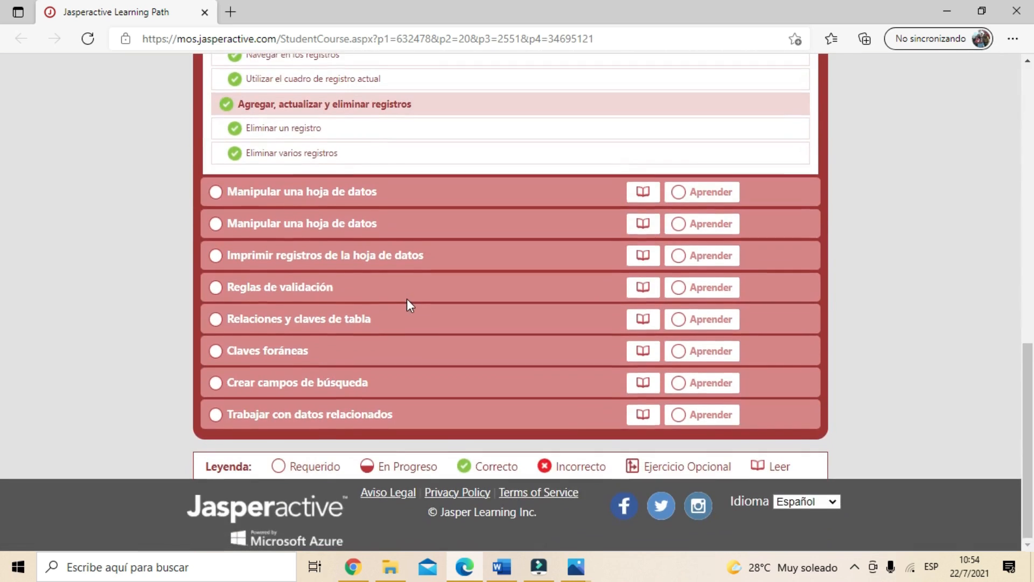
{"action": "scroll", "coordinate": [423, 301], "scroll_direction": "up", "scroll_amount": 10}
{"action": "scroll", "coordinate": [426, 296], "scroll_direction": "down", "scroll_amount": 10}
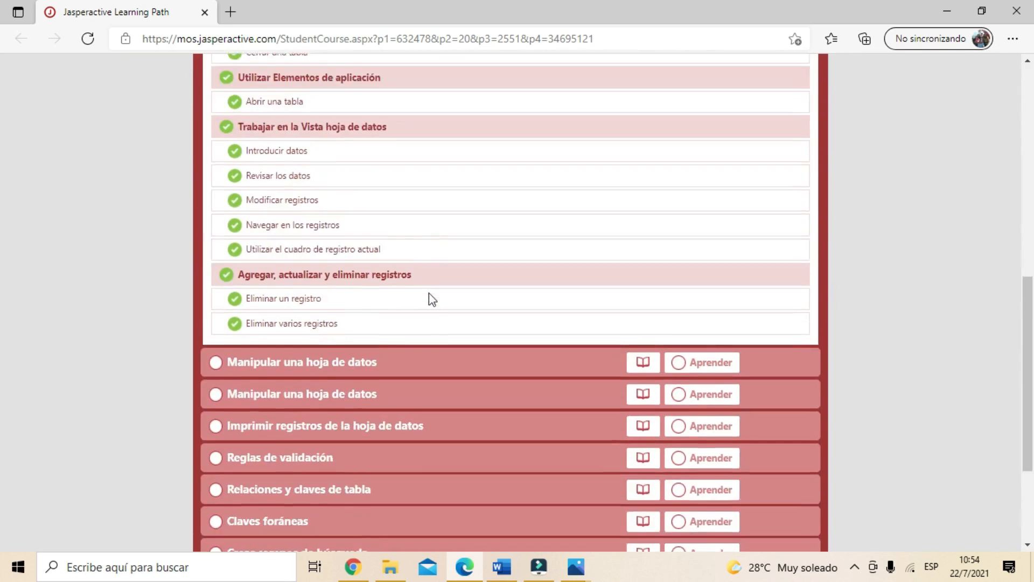
{"action": "scroll", "coordinate": [520, 321], "scroll_direction": "up", "scroll_amount": 9}
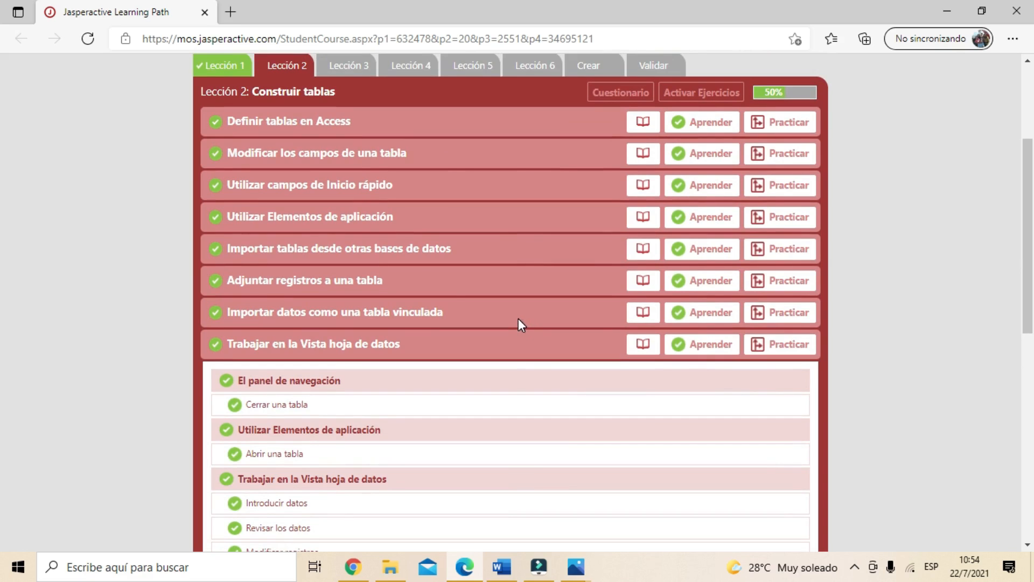
{"action": "scroll", "coordinate": [520, 320], "scroll_direction": "up", "scroll_amount": 3}
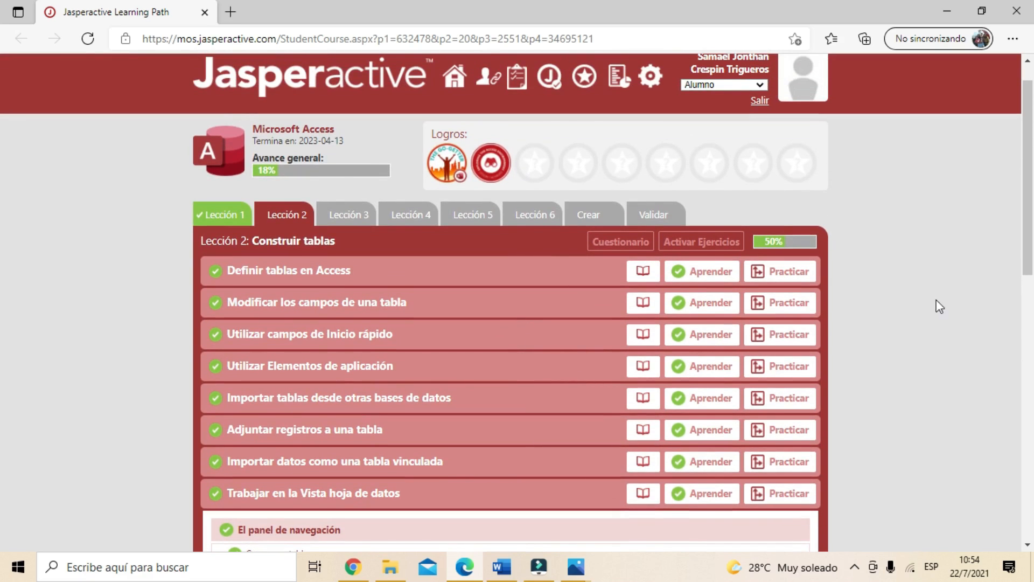